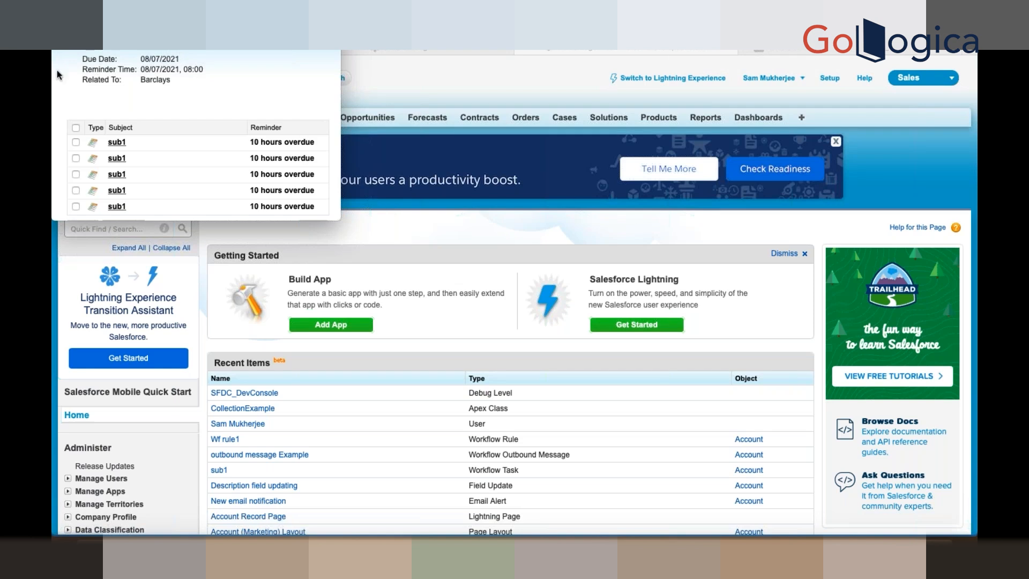
- Close the task reminder window and display all accounts in the Accounts list
{"action": "key", "text": "super+w"}
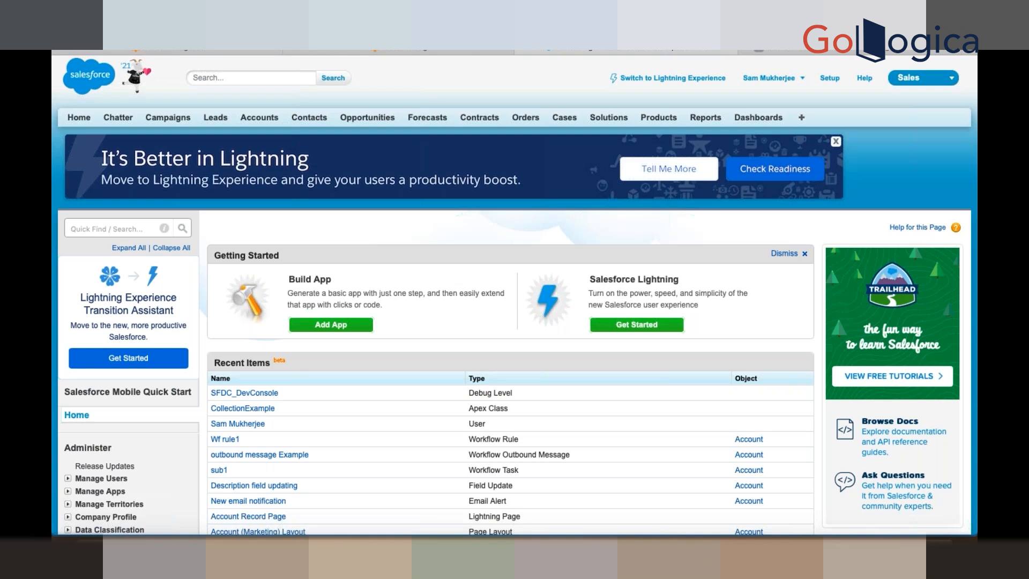
{"action": "left_click", "coordinate": [260, 117]}
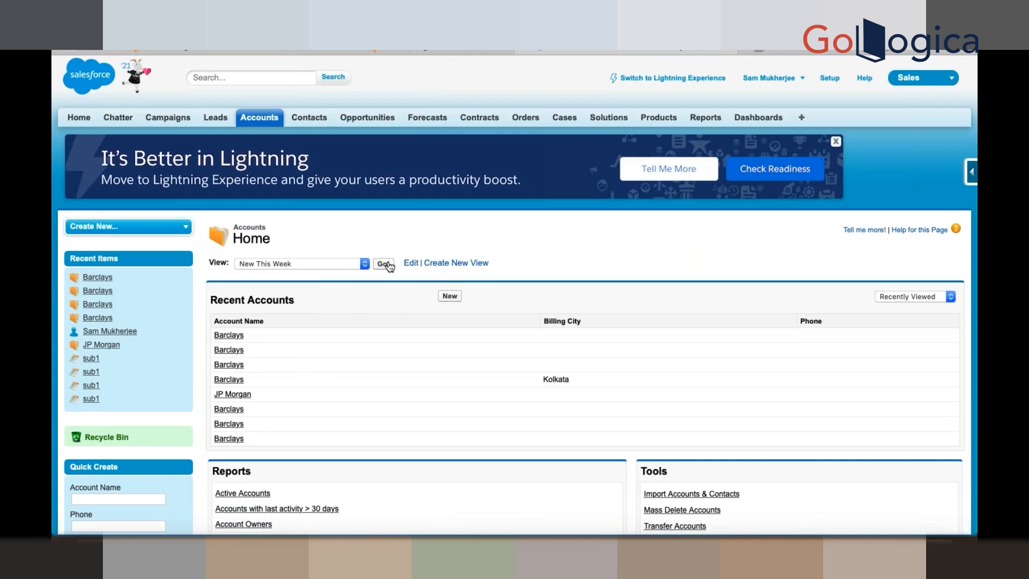
{"action": "left_click", "coordinate": [383, 264]}
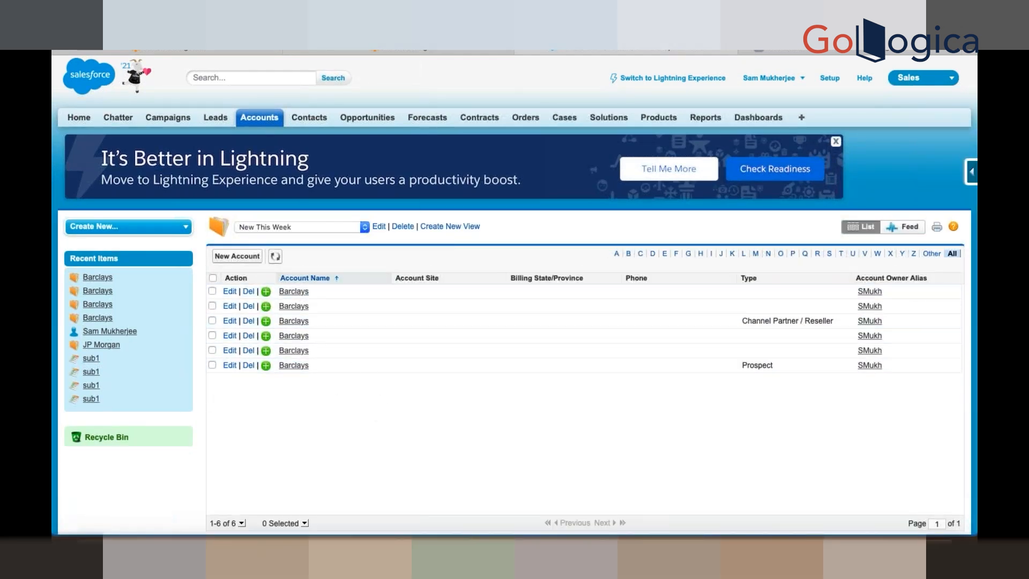
{"action": "left_click", "coordinate": [341, 229]}
{"action": "left_click", "coordinate": [300, 196]}
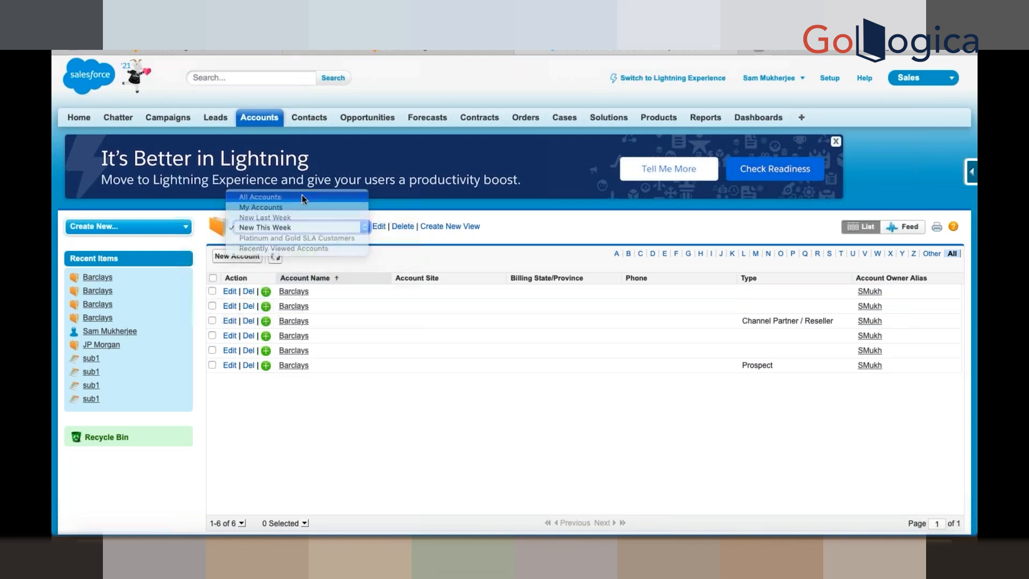
{"action": "scroll", "coordinate": [322, 333], "scroll_direction": "down", "scroll_amount": 5}
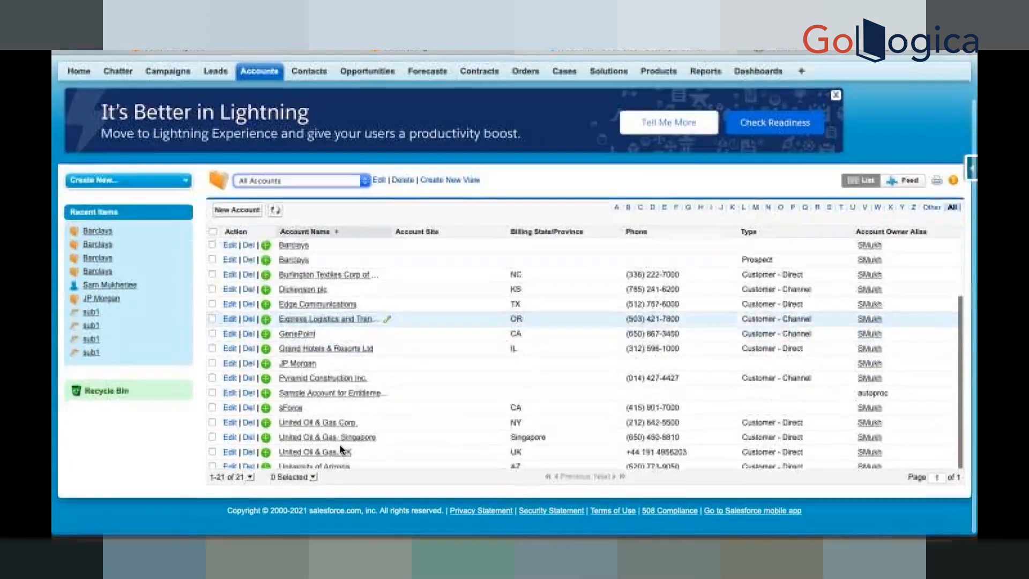
{"action": "scroll", "coordinate": [332, 355], "scroll_direction": "up", "scroll_amount": 2}
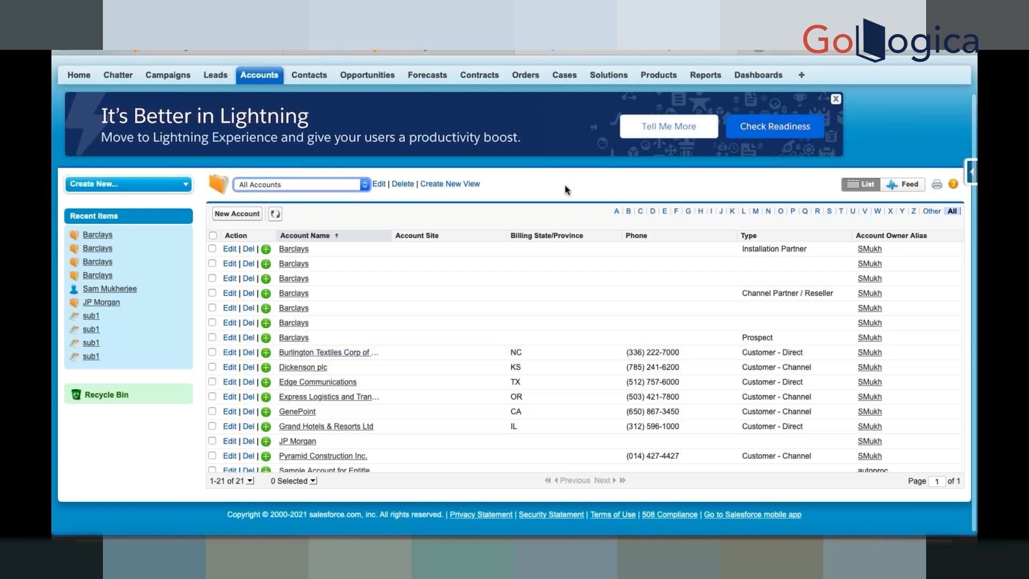
{"action": "scroll", "coordinate": [564, 185], "scroll_direction": "up", "scroll_amount": 2}
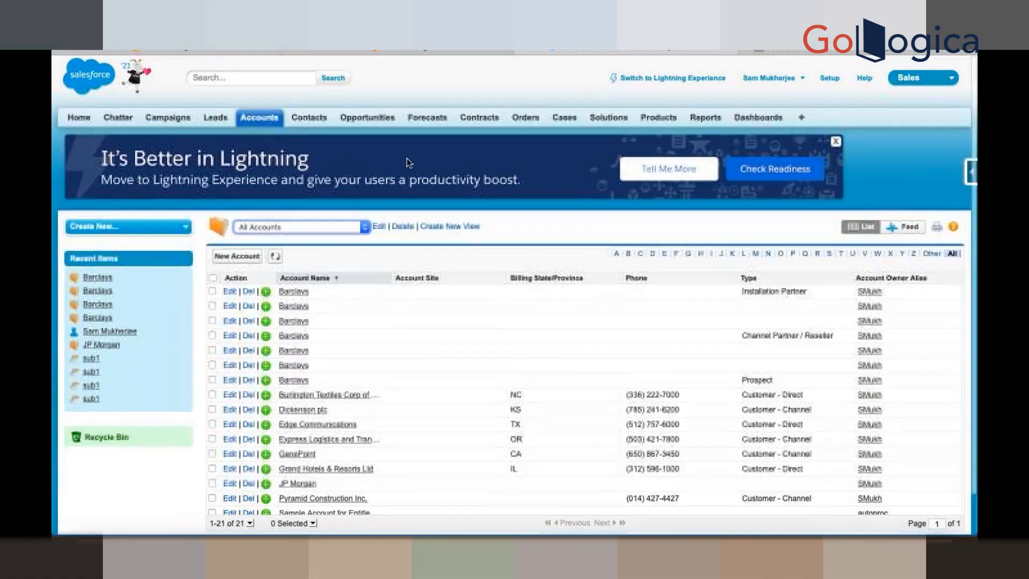
- Start creating a new report, declining the Reports tour, and check the report types under Other Reports
{"action": "left_click", "coordinate": [701, 120]}
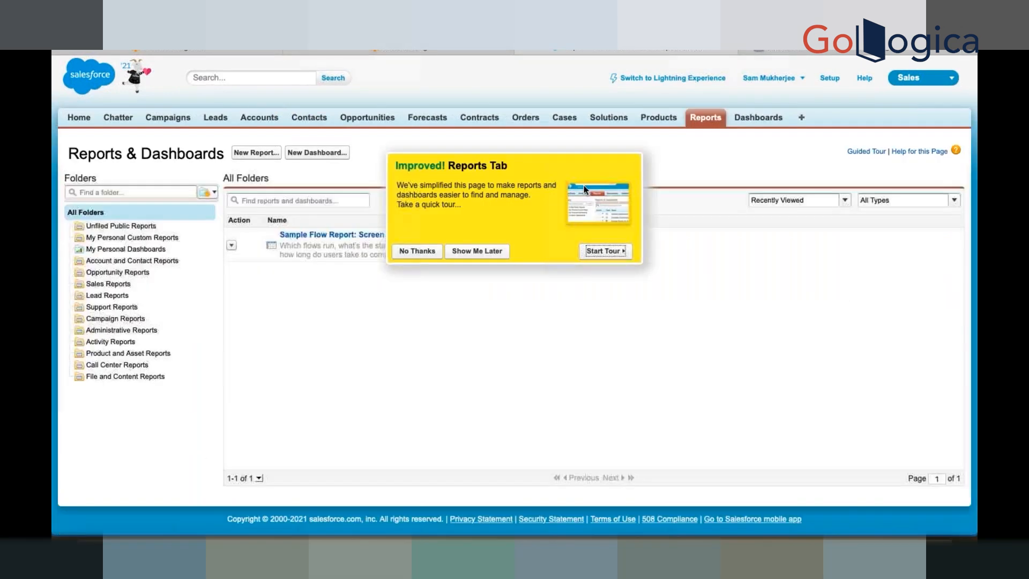
{"action": "left_click", "coordinate": [410, 254]}
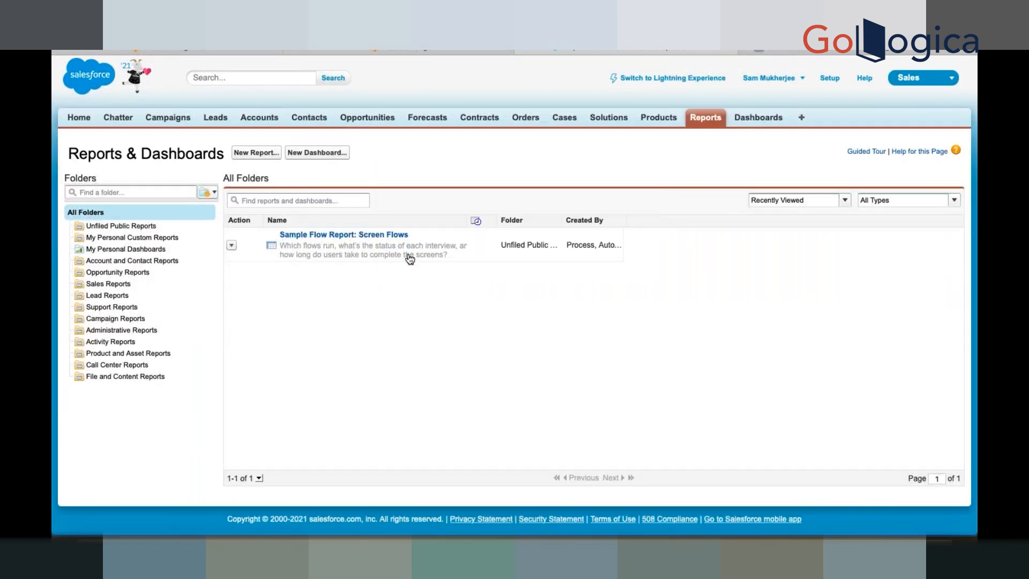
{"action": "left_click", "coordinate": [256, 153]}
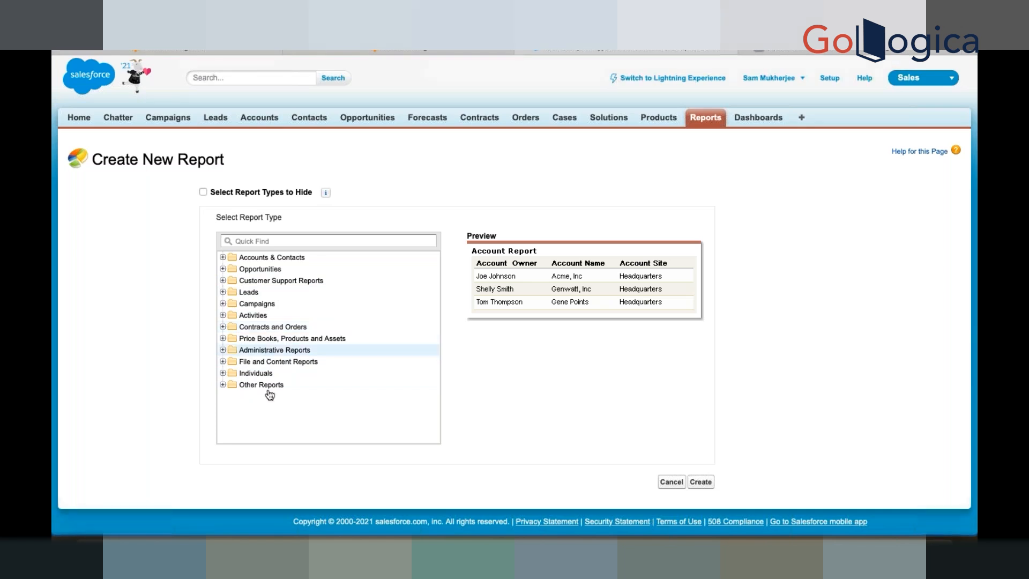
{"action": "left_click", "coordinate": [223, 384]}
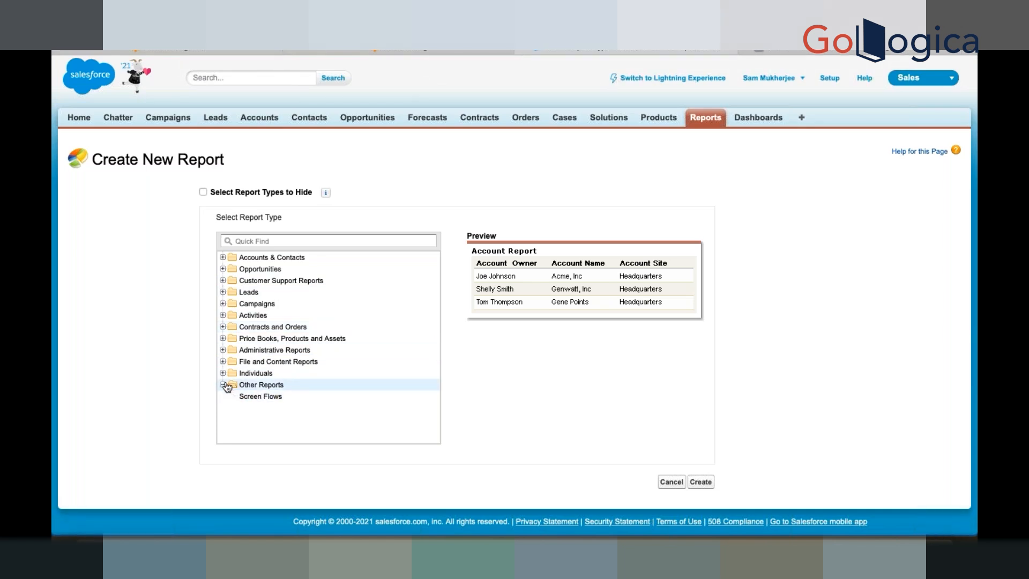
{"action": "left_click", "coordinate": [223, 385]}
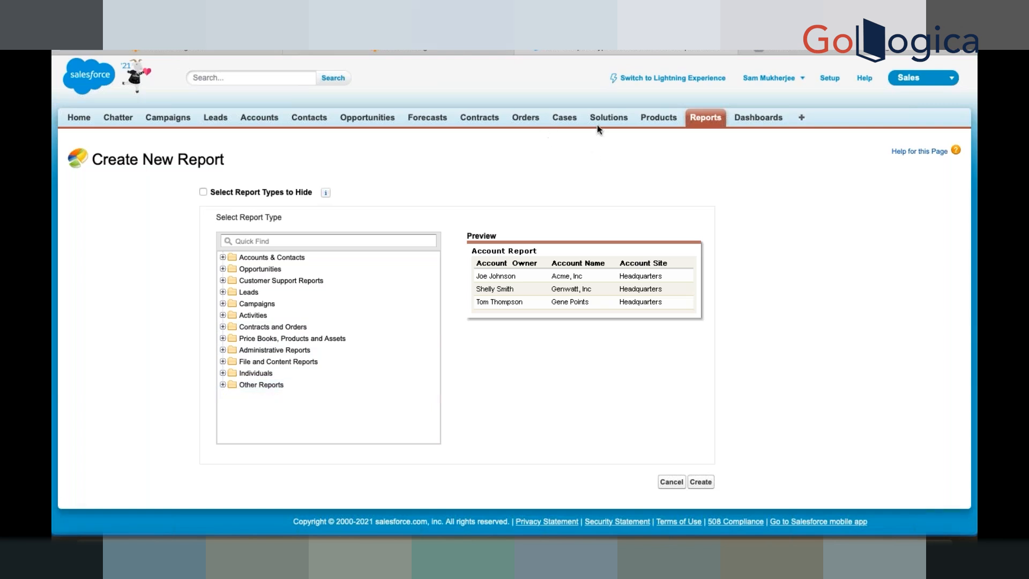
- Search Setup for "object" and open the definition of the Passenger custom object
{"action": "left_click", "coordinate": [829, 81]}
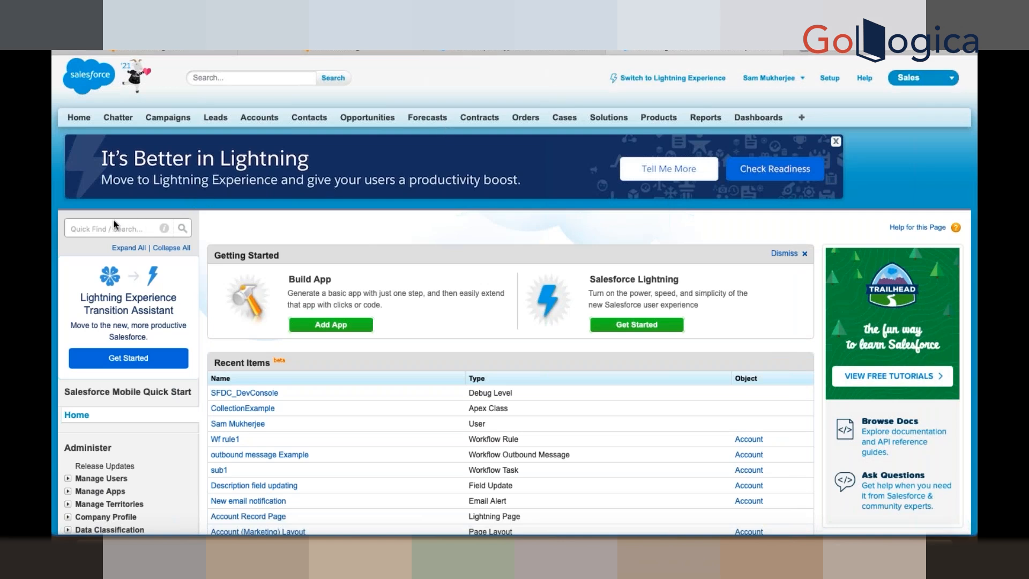
{"action": "left_click", "coordinate": [101, 231]}
{"action": "type", "text": "object"}
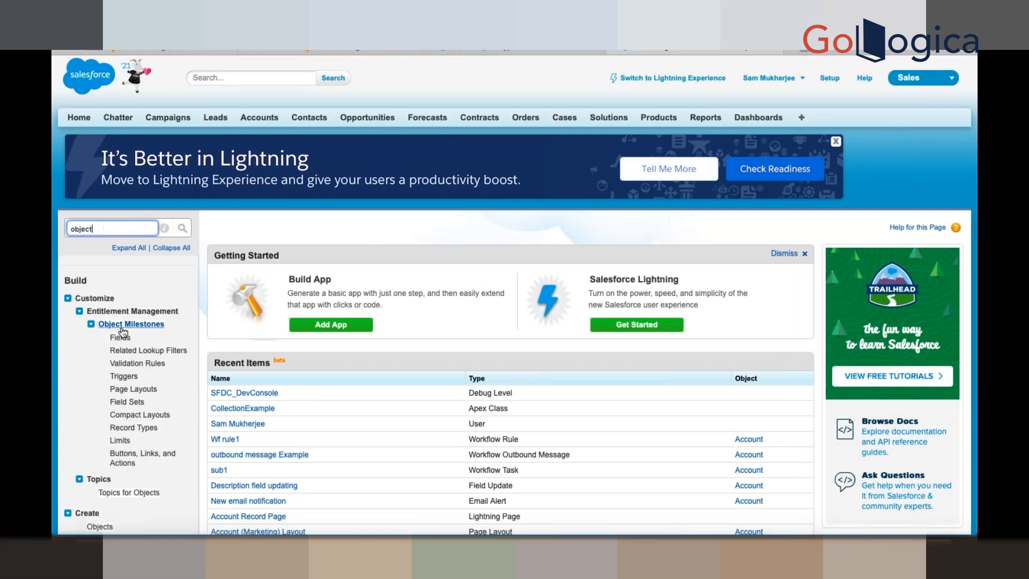
{"action": "scroll", "coordinate": [107, 456], "scroll_direction": "down", "scroll_amount": 2}
{"action": "left_click", "coordinate": [100, 418]}
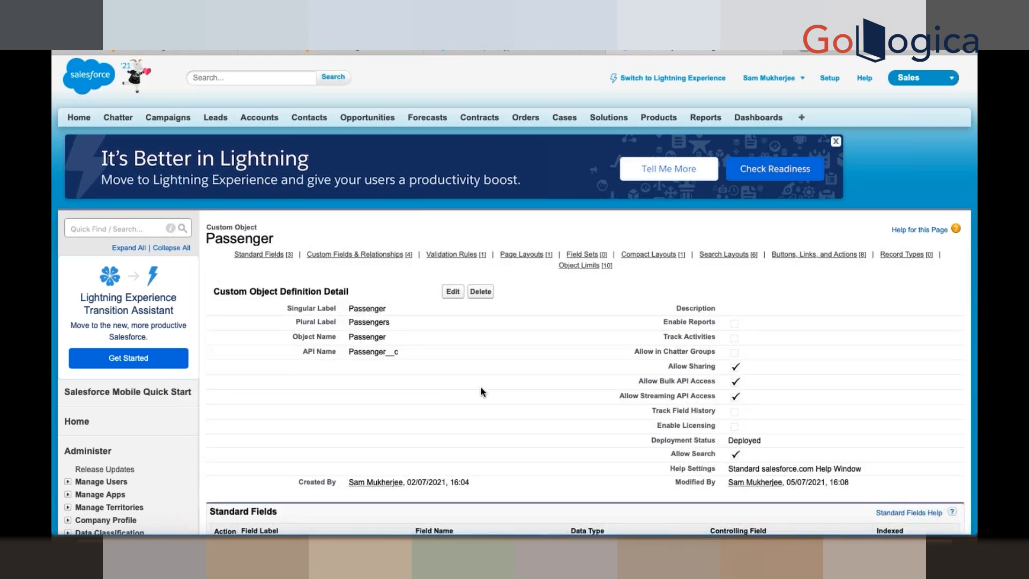
- Enable Allow Reports for the Passenger object and save its definition
{"action": "scroll", "coordinate": [482, 392], "scroll_direction": "down", "scroll_amount": 2}
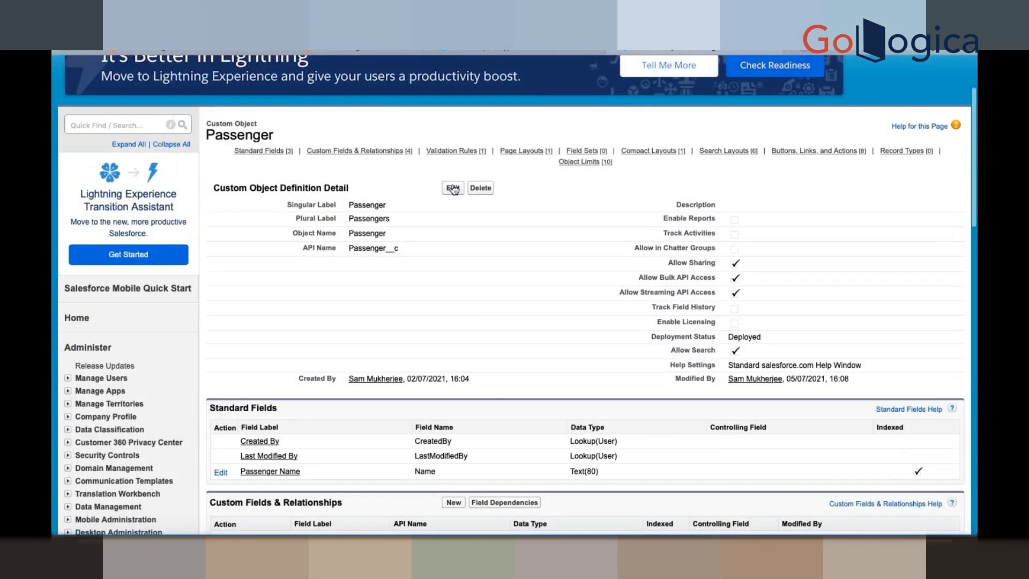
{"action": "left_click", "coordinate": [453, 189]}
{"action": "scroll", "coordinate": [584, 294], "scroll_direction": "down", "scroll_amount": 15}
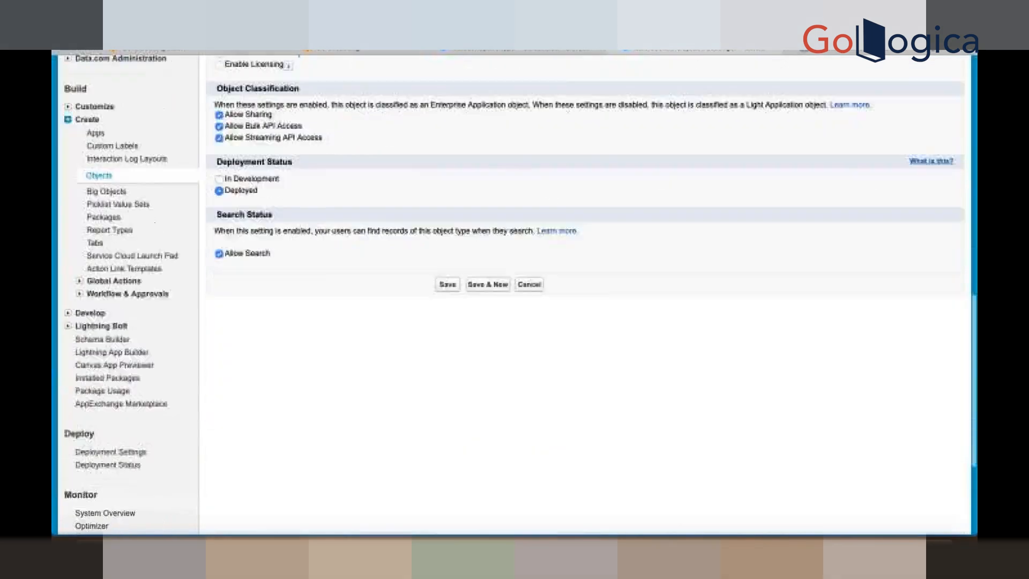
{"action": "scroll", "coordinate": [584, 294], "scroll_direction": "up", "scroll_amount": 3}
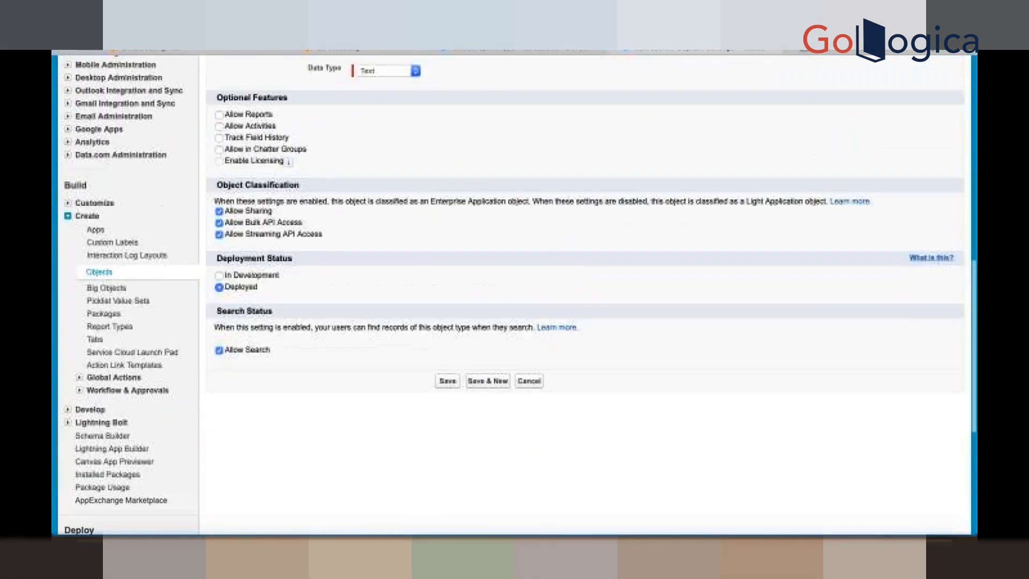
{"action": "left_click", "coordinate": [220, 122]}
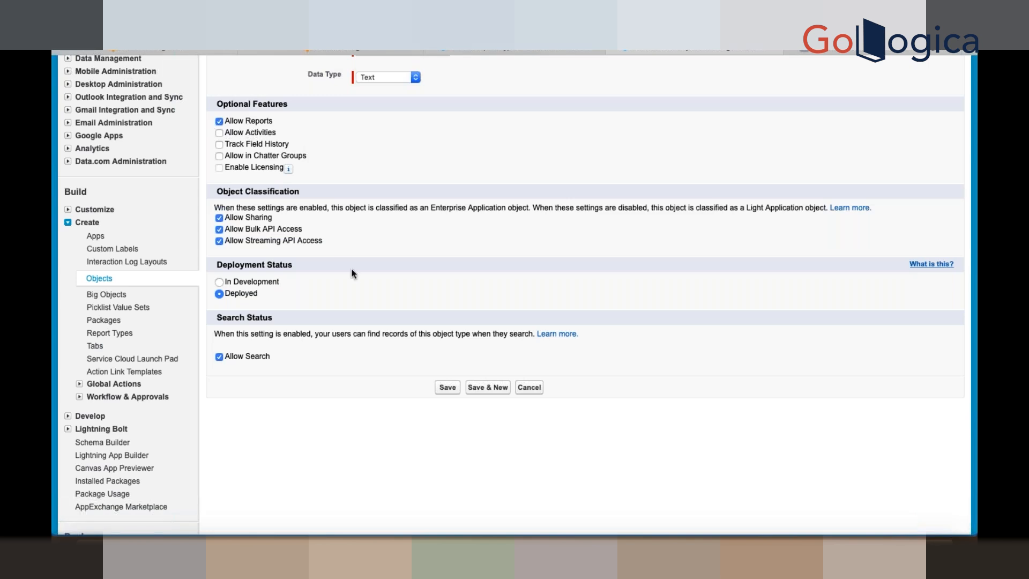
{"action": "left_click", "coordinate": [448, 388]}
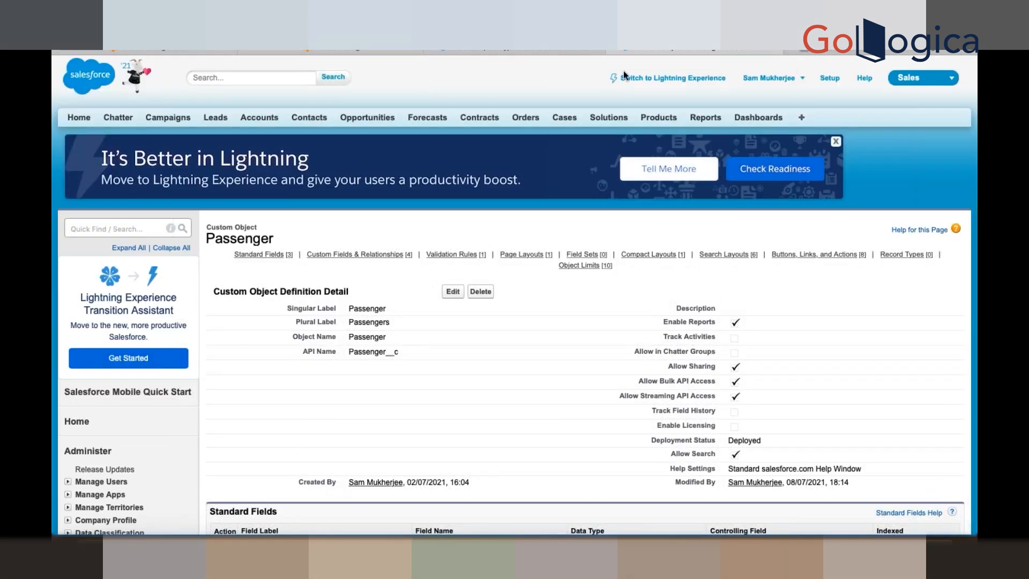
- Return to the new report page and look for Passenger among the report types under Other Reports
{"action": "left_click", "coordinate": [535, 50]}
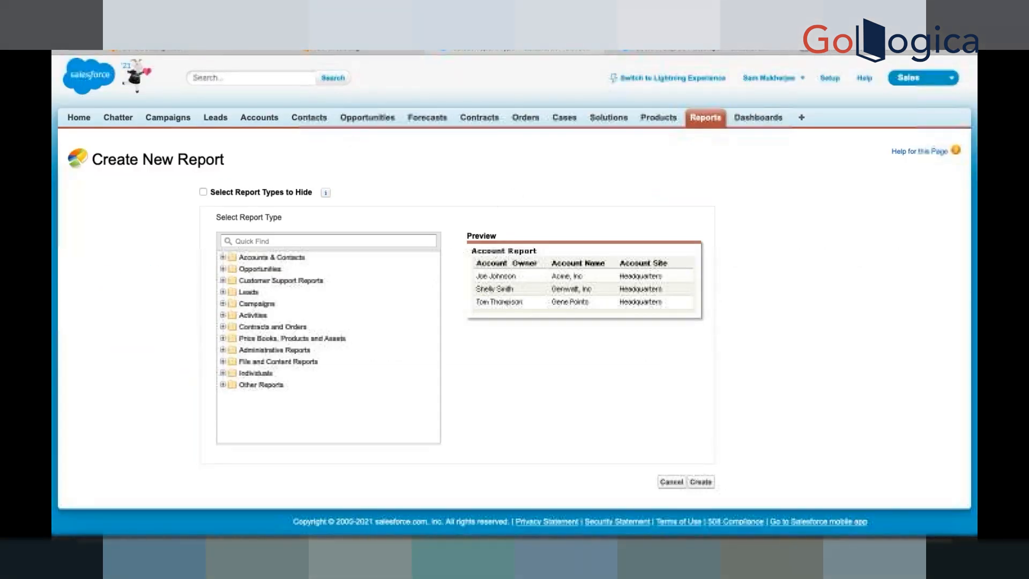
{"action": "left_click", "coordinate": [222, 385]}
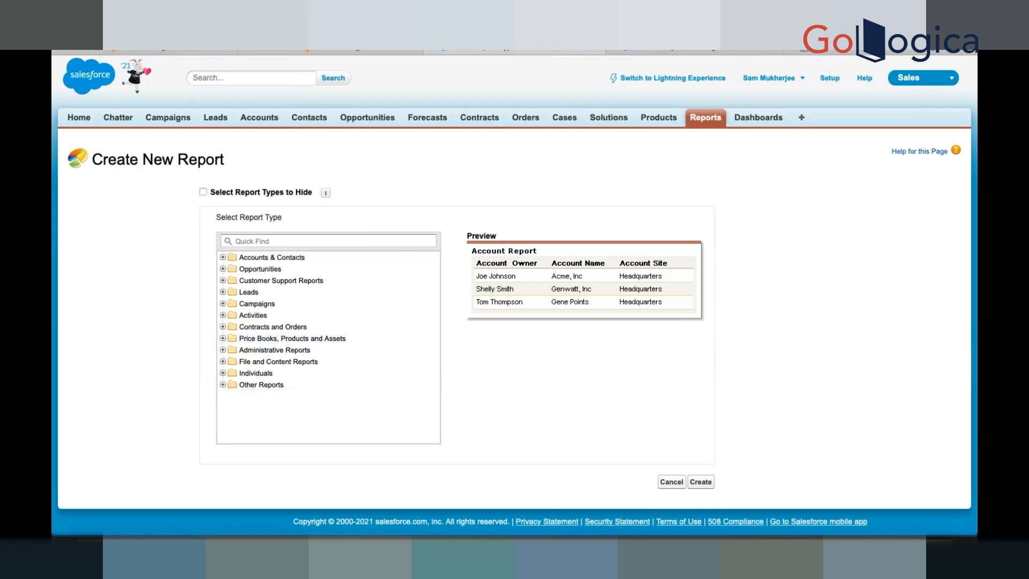
{"action": "left_click", "coordinate": [223, 385]}
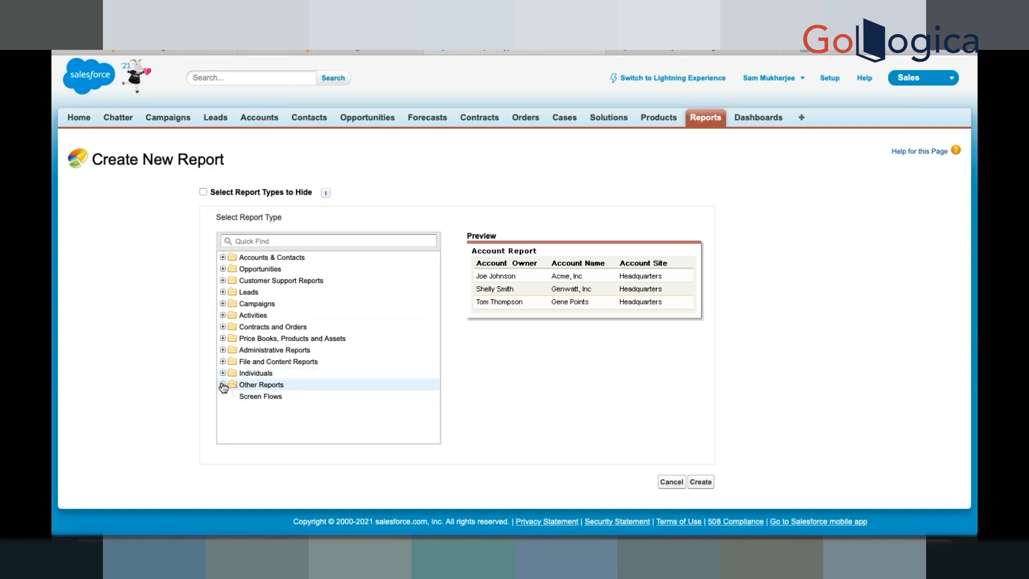
{"action": "left_click", "coordinate": [222, 385]}
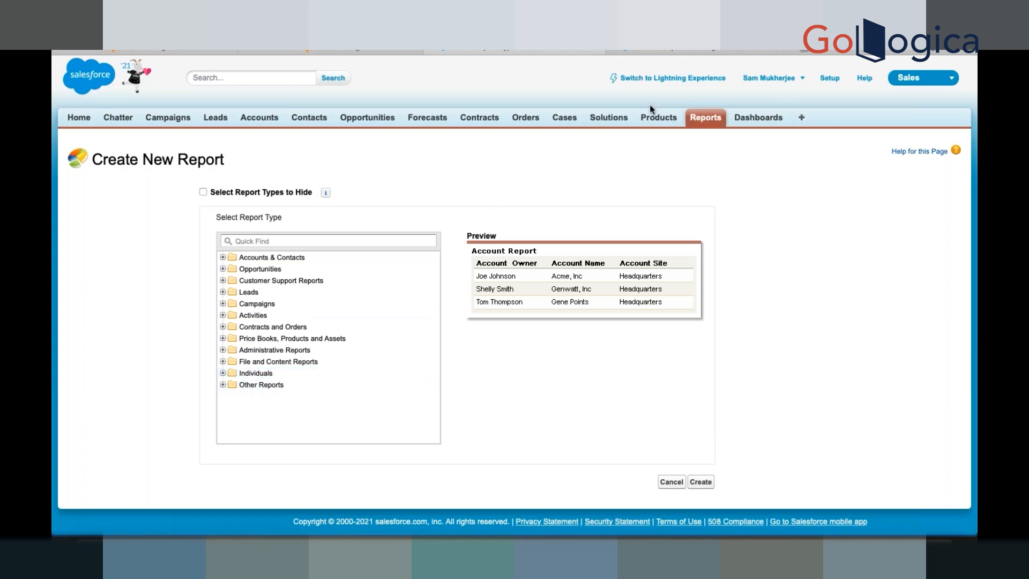
- Delete the Corresponding AR master-detail relationship field from the Passenger object, confirming the deletion of the relationship
{"action": "left_click", "coordinate": [656, 50]}
{"action": "scroll", "coordinate": [450, 345], "scroll_direction": "down", "scroll_amount": 4}
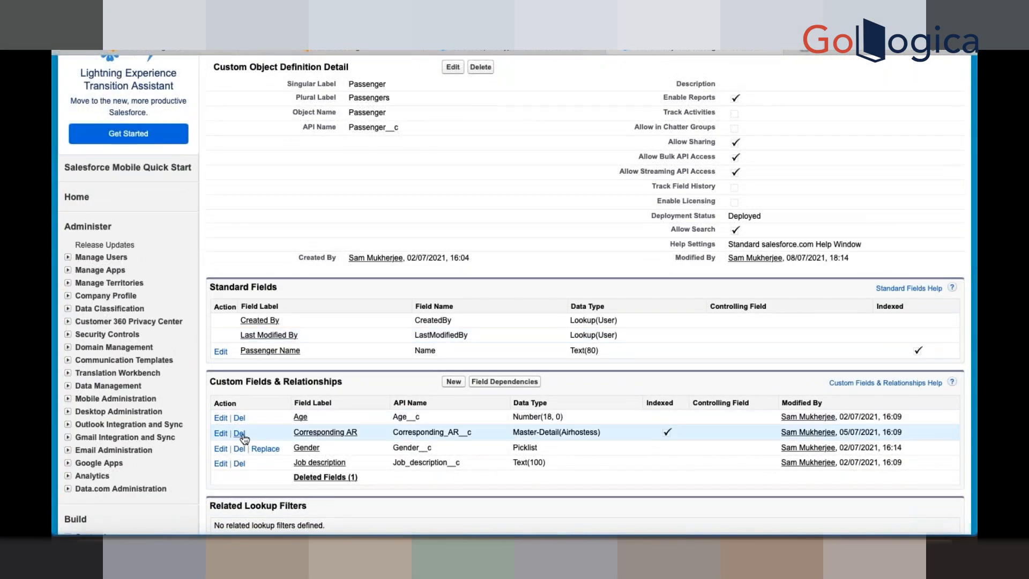
{"action": "left_click", "coordinate": [239, 434]}
{"action": "left_click", "coordinate": [446, 348]}
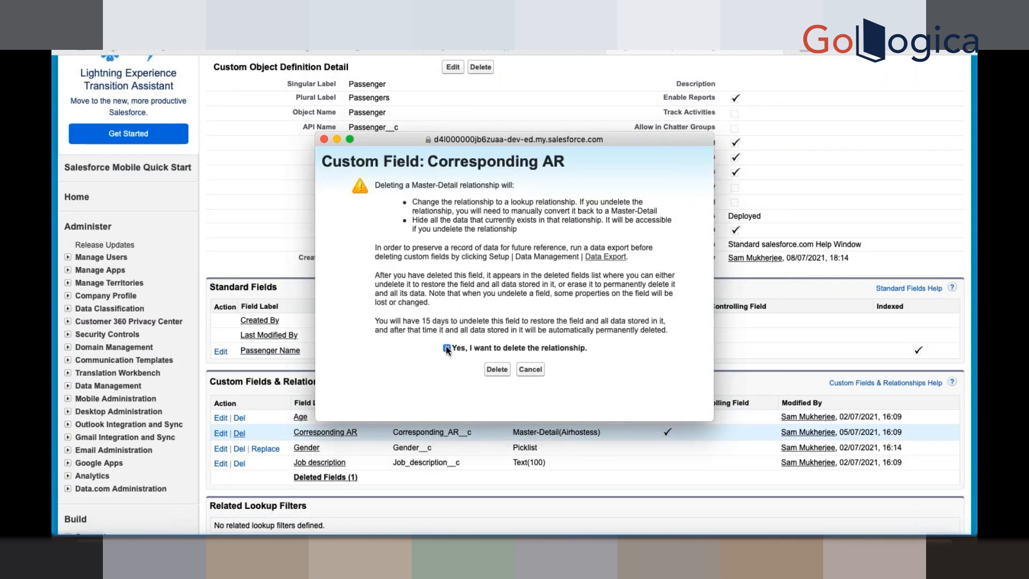
{"action": "left_click", "coordinate": [497, 369]}
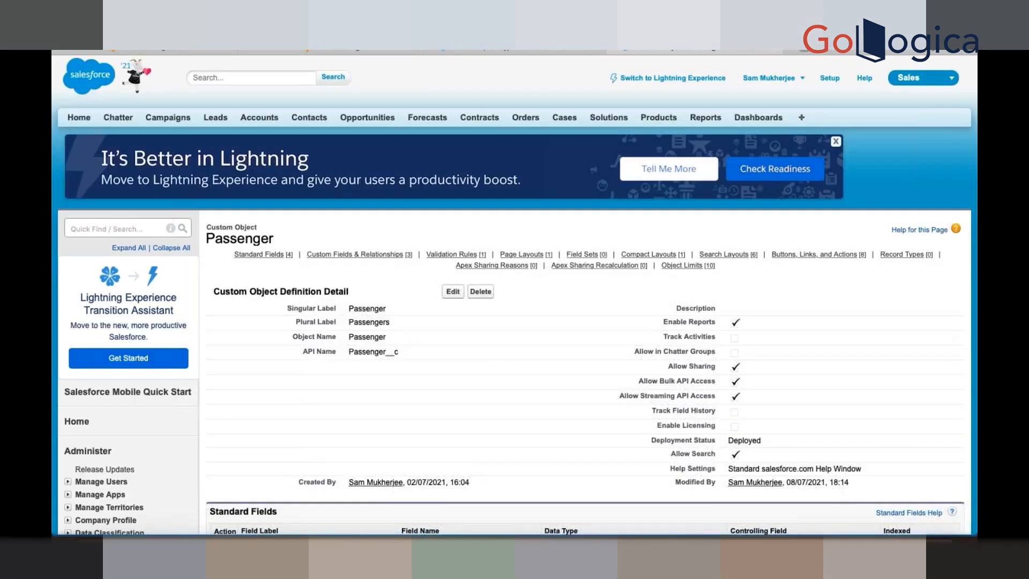
- Check the Other Reports category on the new report page again for the Passengers report type
{"action": "left_click", "coordinate": [515, 52]}
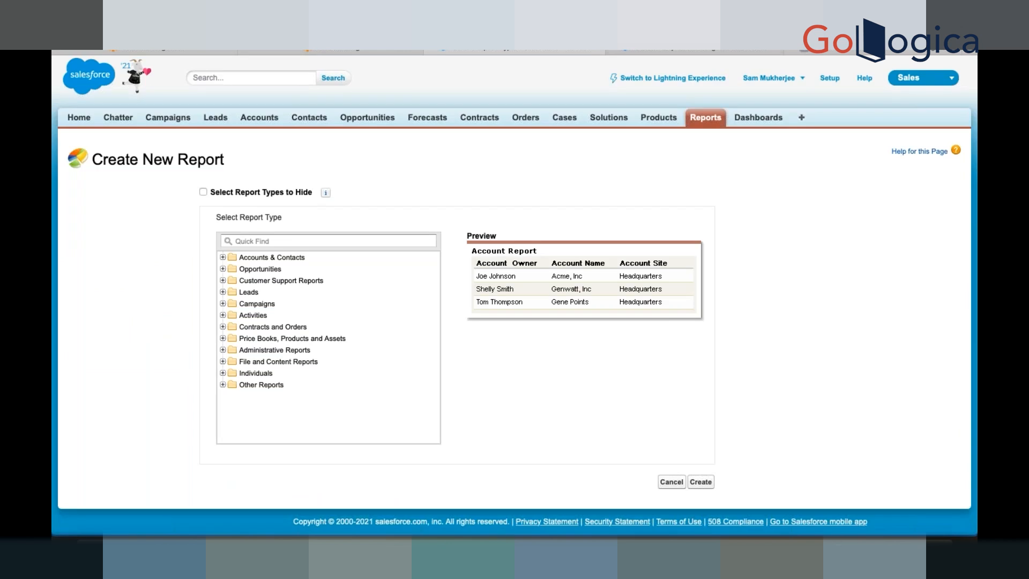
{"action": "left_click", "coordinate": [223, 385]}
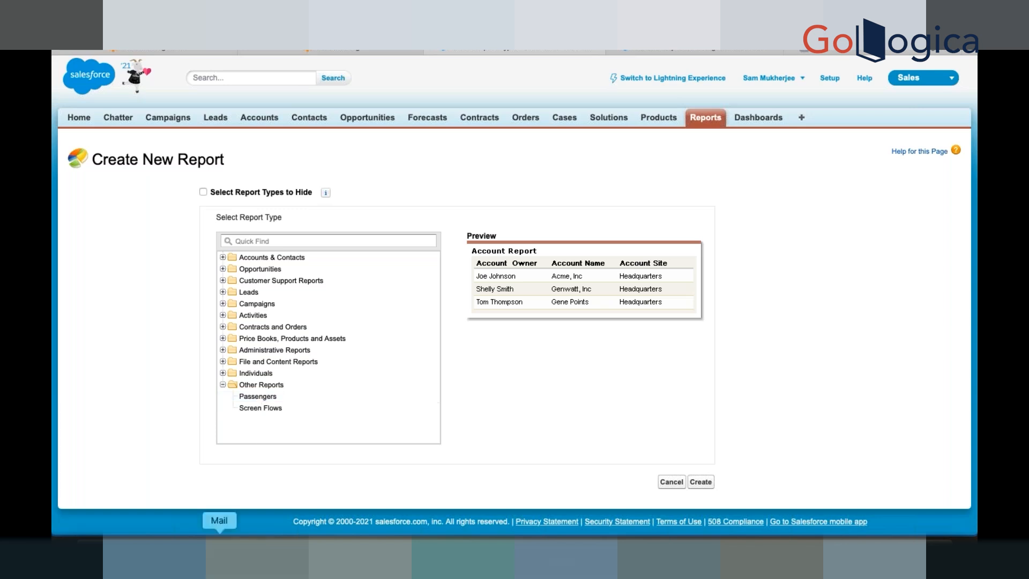
- Switch to the notes app and add the lines "Passenger" and "Airhostess:" below the Assignment 3 text
{"action": "left_click", "coordinate": [310, 522]}
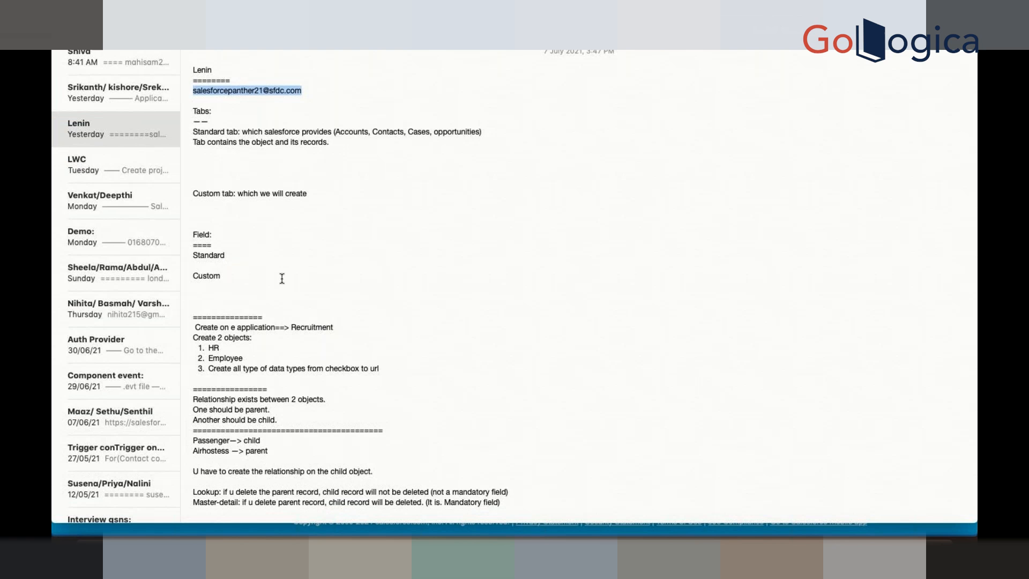
{"action": "scroll", "coordinate": [304, 276], "scroll_direction": "down", "scroll_amount": 15}
{"action": "left_click", "coordinate": [219, 355]}
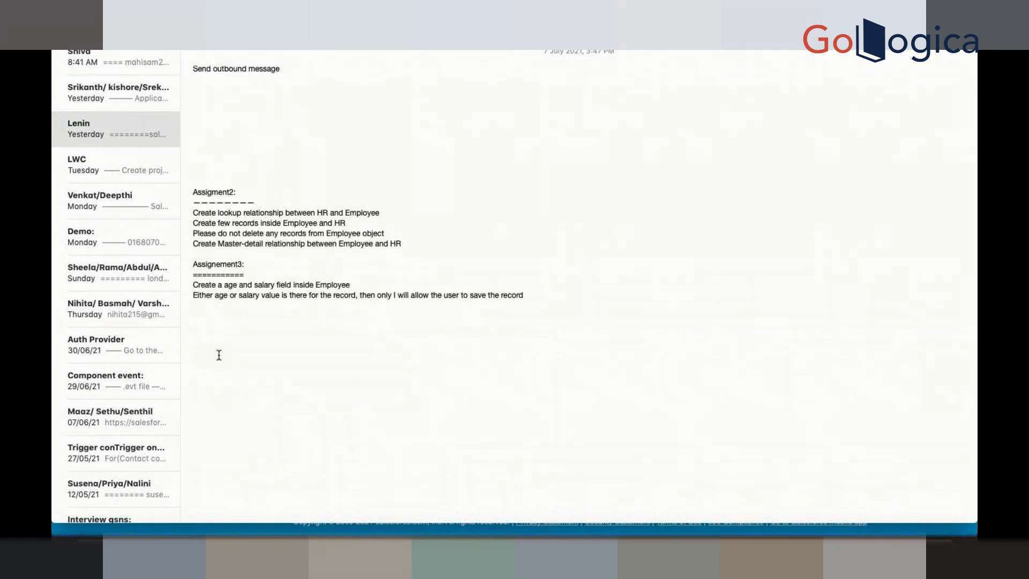
{"action": "type", "text": "Passenge"}
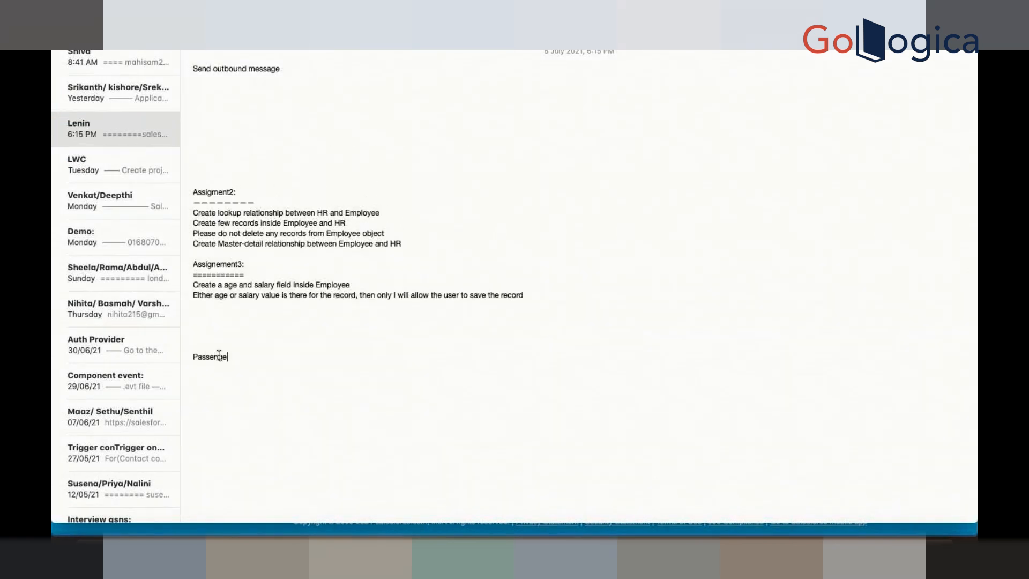
{"action": "type", "text": "r"}
{"action": "key", "text": "Return"}
{"action": "key", "text": "Return"}
{"action": "type", "text": "Air"}
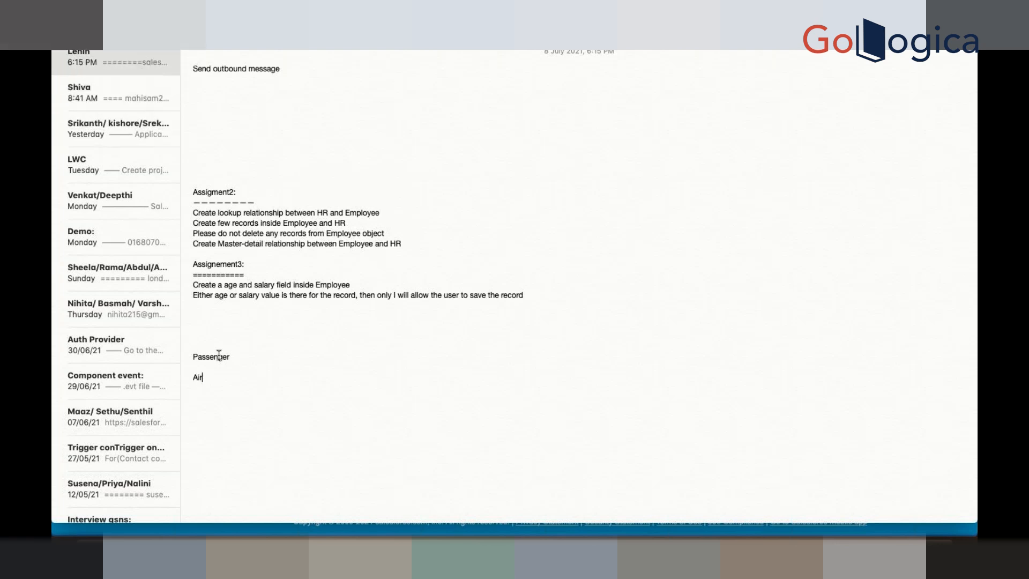
{"action": "type", "text": "hostess:"}
- Label Passenger as "child" and Airhostess as "parent" in the note
{"action": "left_click", "coordinate": [230, 357]}
{"action": "type", "text": ":"}
{"action": "left_click", "coordinate": [238, 376]}
{"action": "type", "text": "parent"}
{"action": "left_click", "coordinate": [245, 356]}
{"action": "type", "text": "child"}
- Add the text "Master-detail" to the note with a dashed line beneath it
{"action": "type", "text": "Master-d"}
{"action": "type", "text": "etail"}
{"action": "key", "text": "Return"}
{"action": "type", "text": "-------------------"}
{"action": "left_click_drag", "start_coordinate": [258, 387], "coordinate": [191, 388]}
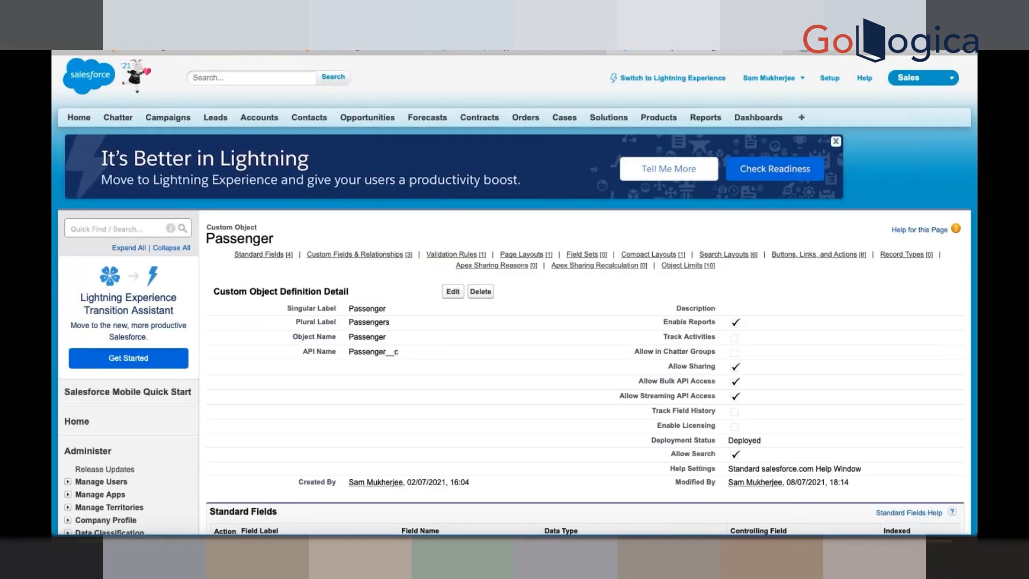
- Review the Passenger object's custom fields and relationships and its Allow Reports setting, leaving the definition unedited
{"action": "scroll", "coordinate": [394, 341], "scroll_direction": "down", "scroll_amount": 10}
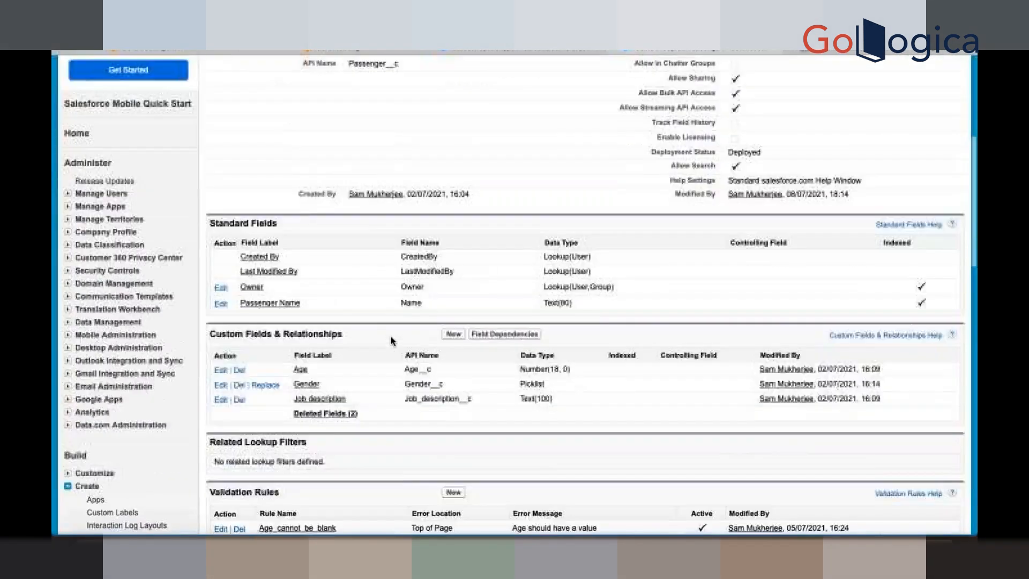
{"action": "scroll", "coordinate": [428, 300], "scroll_direction": "up", "scroll_amount": 10}
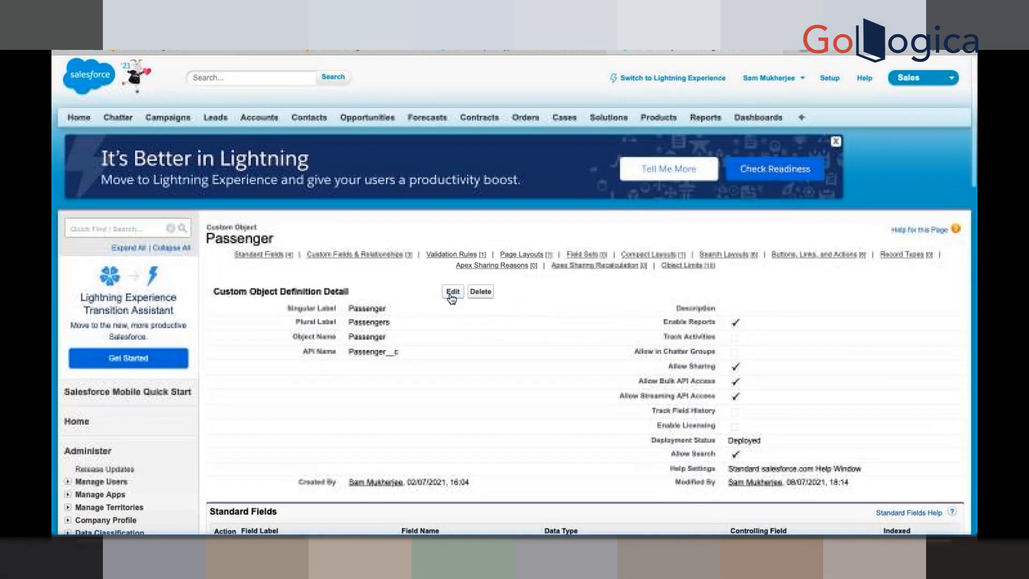
{"action": "left_click", "coordinate": [452, 293]}
{"action": "scroll", "coordinate": [239, 307], "scroll_direction": "down", "scroll_amount": 10}
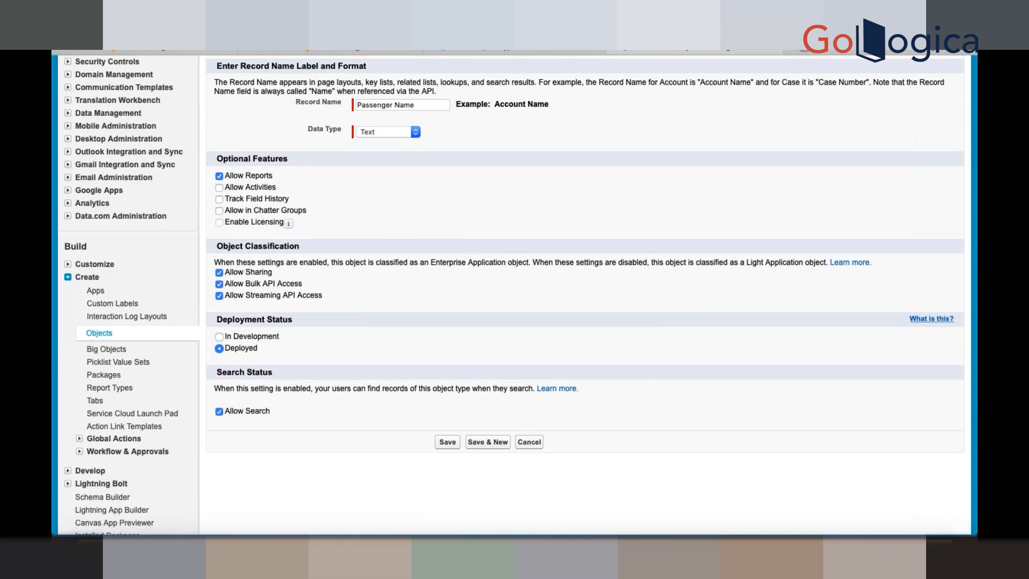
{"action": "left_click", "coordinate": [529, 444]}
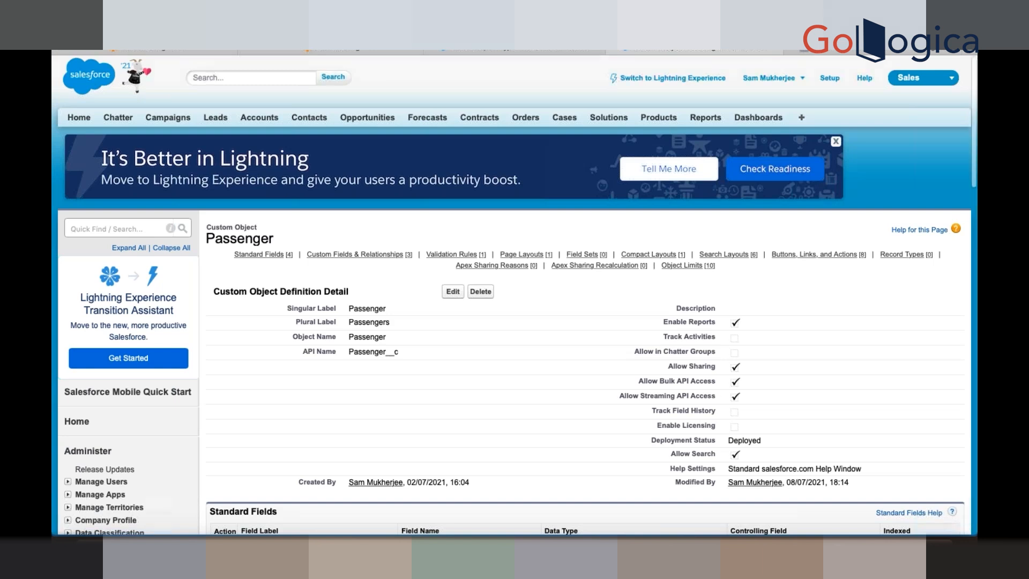
{"action": "scroll", "coordinate": [515, 295], "scroll_direction": "down", "scroll_amount": 5}
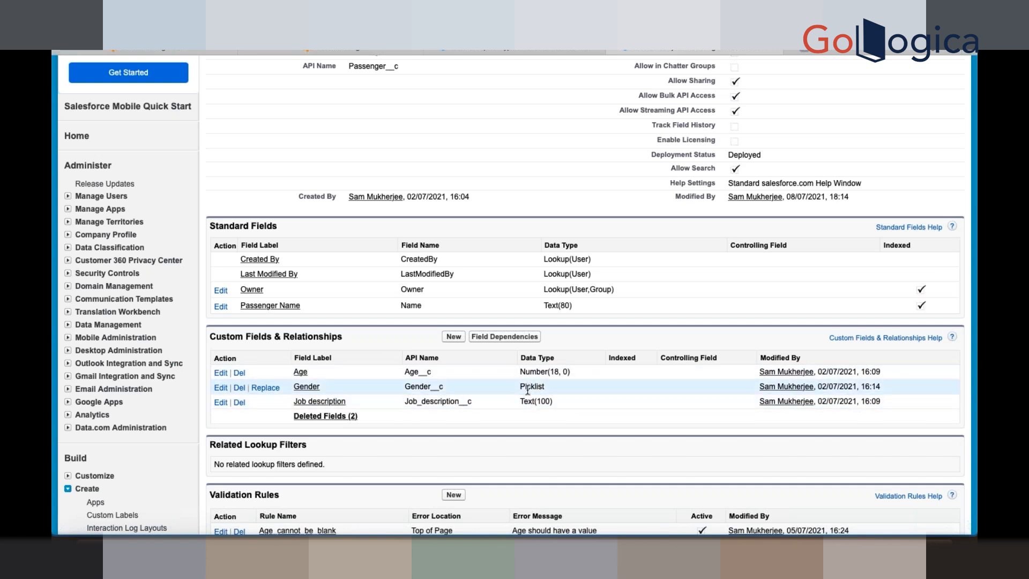
- Return to the new report page, create a report of the Passengers type from Other Reports, and dismiss the tour offer
{"action": "left_click", "coordinate": [524, 50]}
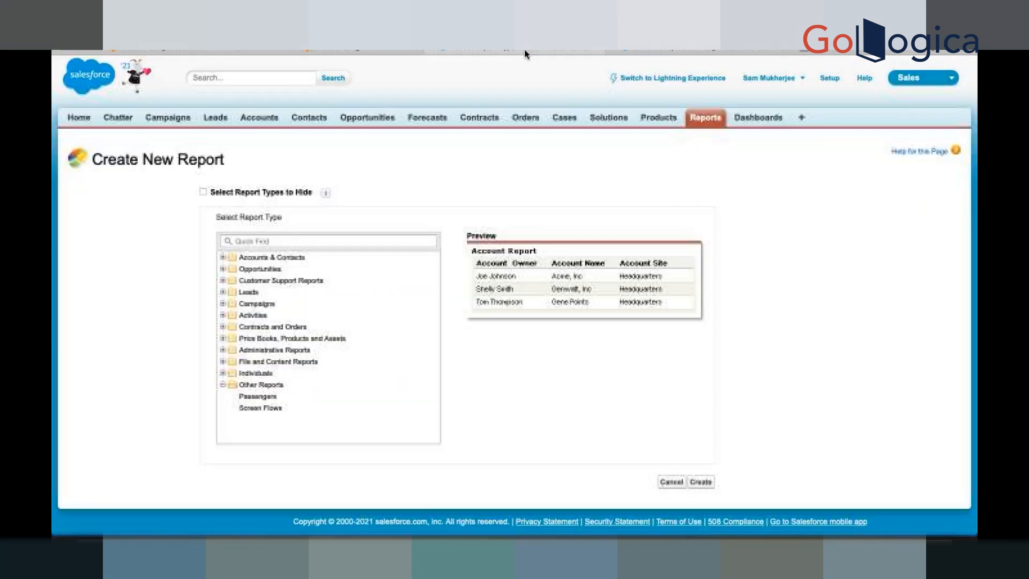
{"action": "left_click", "coordinate": [276, 398]}
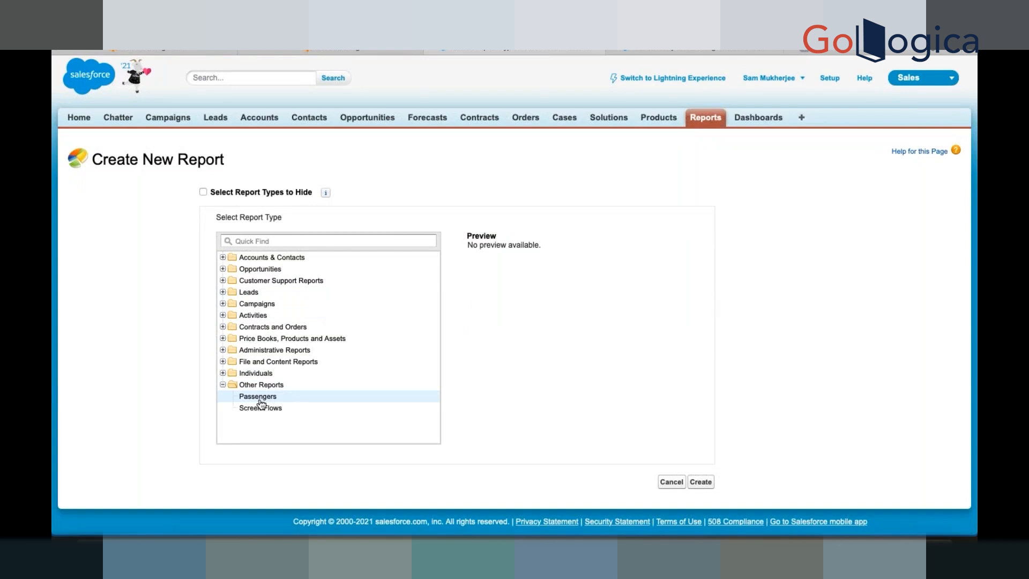
{"action": "left_click", "coordinate": [700, 482]}
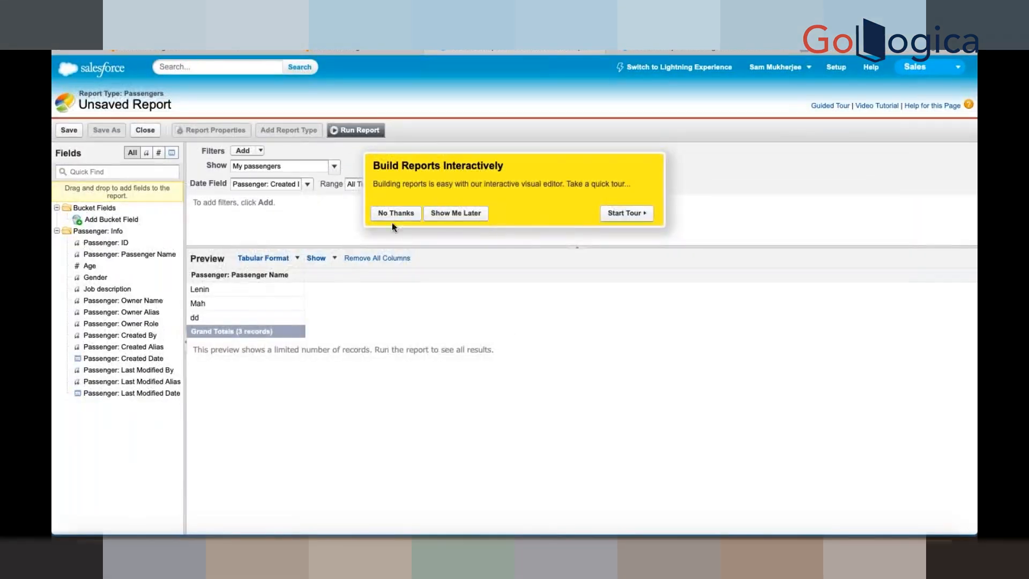
{"action": "left_click", "coordinate": [390, 213]}
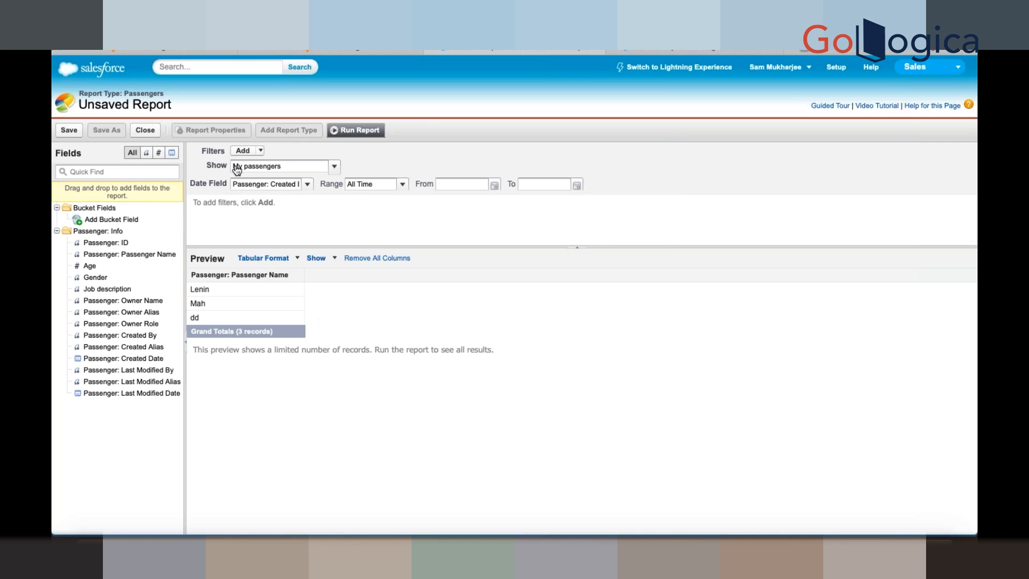
- Set the report to show all passengers and run it
{"action": "left_click", "coordinate": [285, 169]}
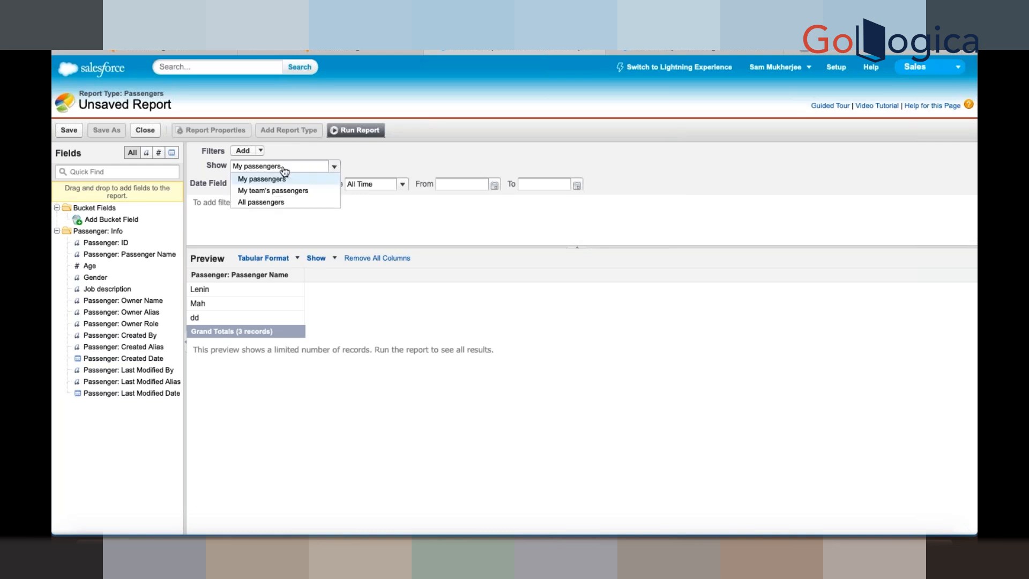
{"action": "left_click", "coordinate": [277, 203]}
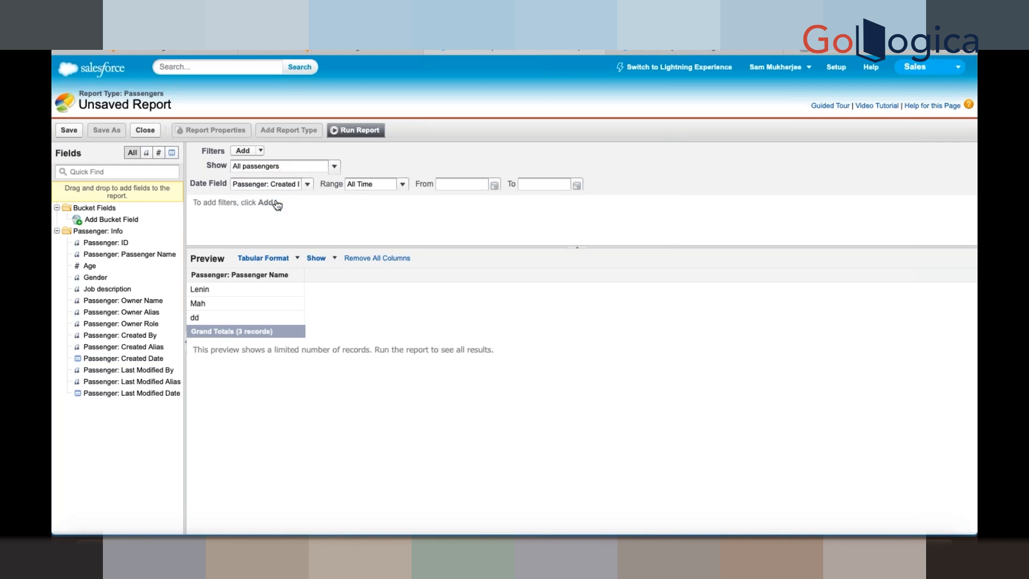
{"action": "left_click", "coordinate": [356, 130]}
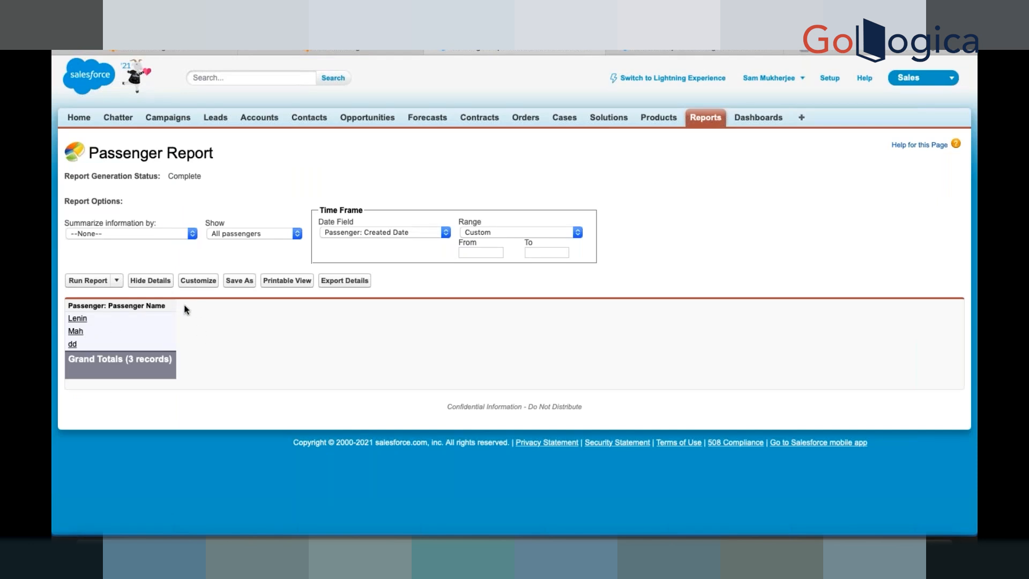
- Customize the passenger report by adding Age, Gender, Job description and Passenger: ID as columns after the passenger name
{"action": "left_click", "coordinate": [197, 281]}
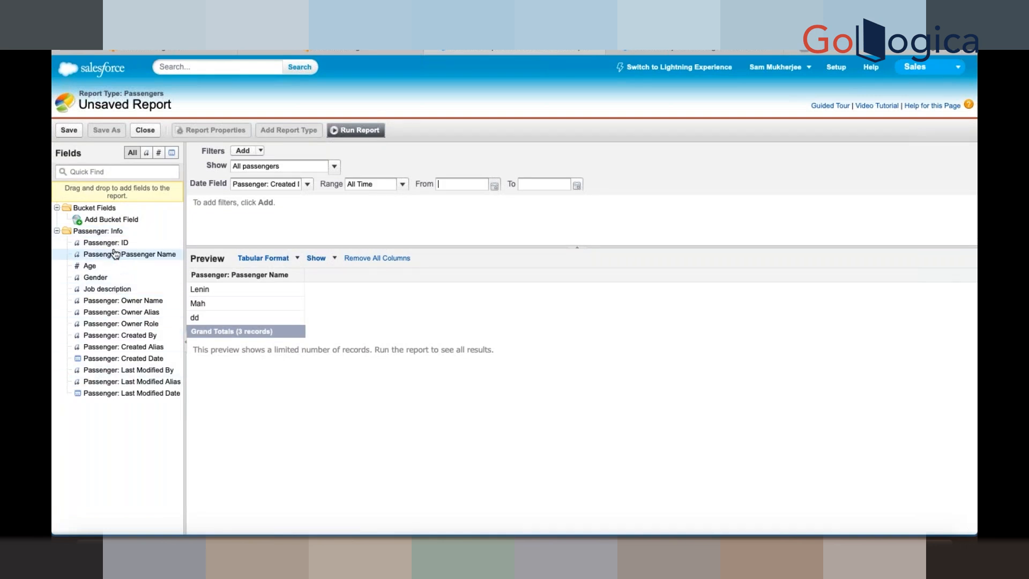
{"action": "left_click_drag", "start_coordinate": [93, 266], "coordinate": [331, 289]}
{"action": "left_click_drag", "start_coordinate": [107, 279], "coordinate": [399, 292]}
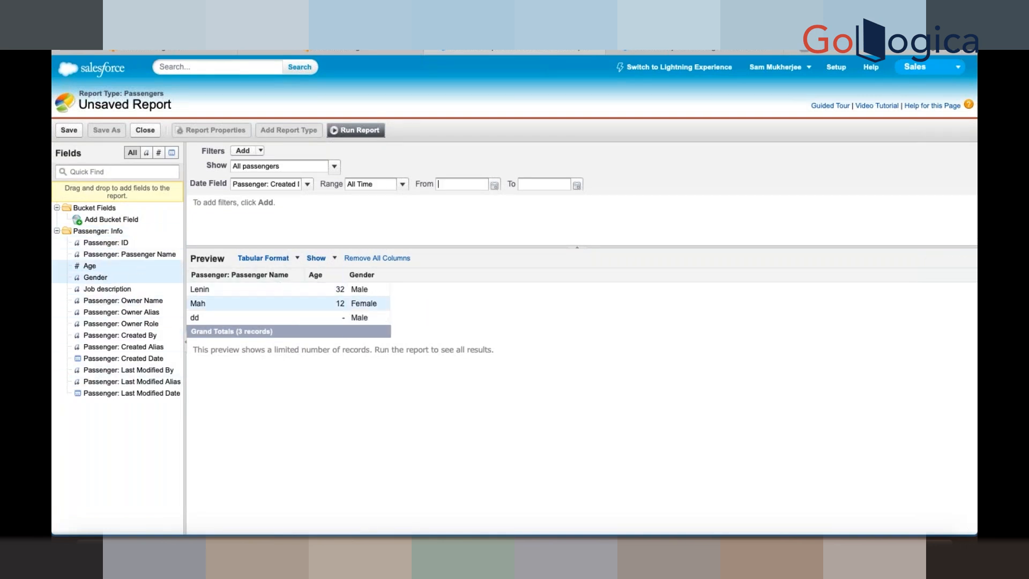
{"action": "left_click_drag", "start_coordinate": [115, 289], "coordinate": [445, 294]}
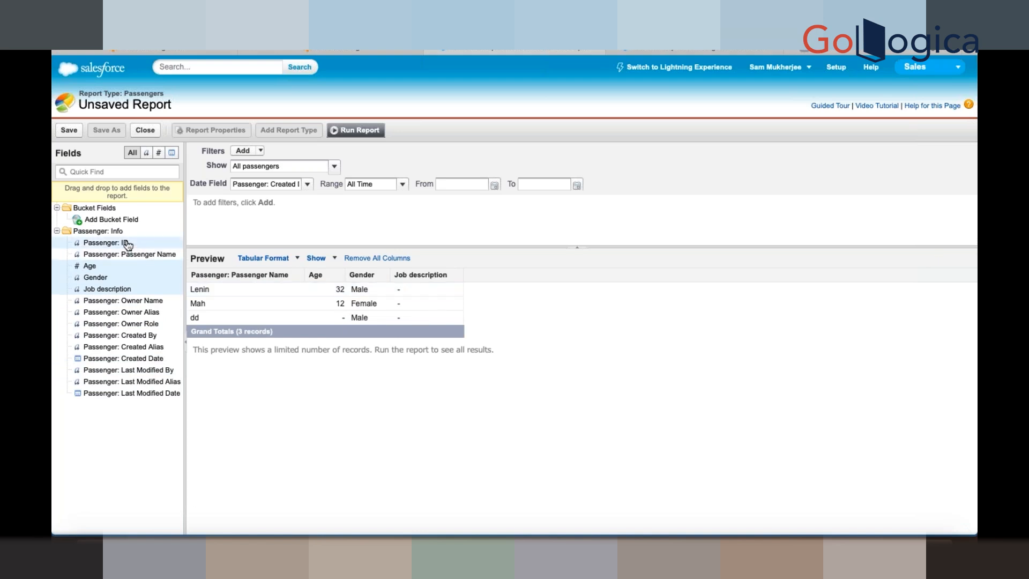
{"action": "left_click_drag", "start_coordinate": [127, 244], "coordinate": [538, 281]}
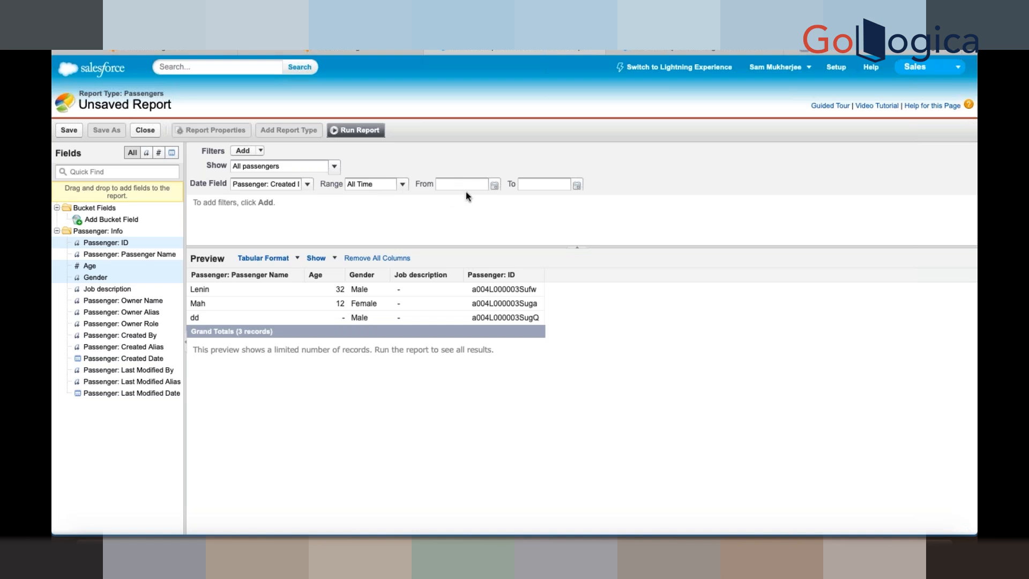
- Try filtering the report by created date from 07/07/2021, and restore the date range to All Time
{"action": "left_click", "coordinate": [492, 188]}
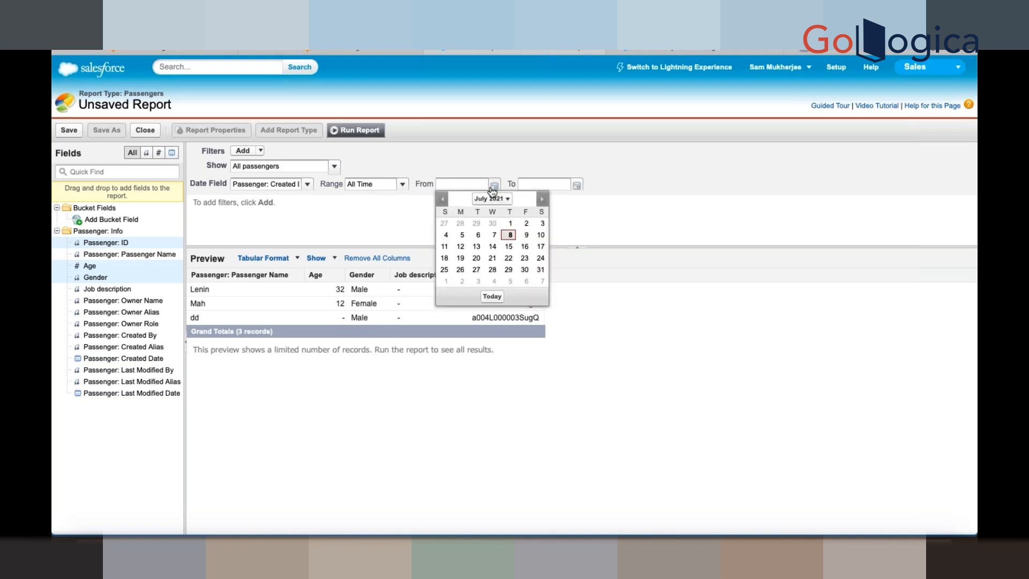
{"action": "left_click", "coordinate": [494, 236]}
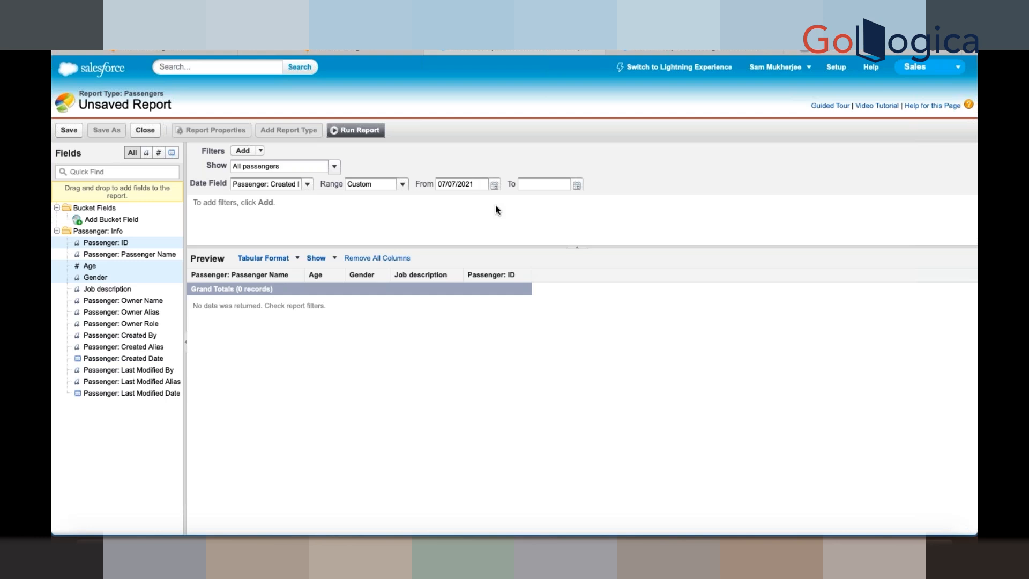
{"action": "left_click", "coordinate": [466, 185]}
{"action": "left_click", "coordinate": [369, 186]}
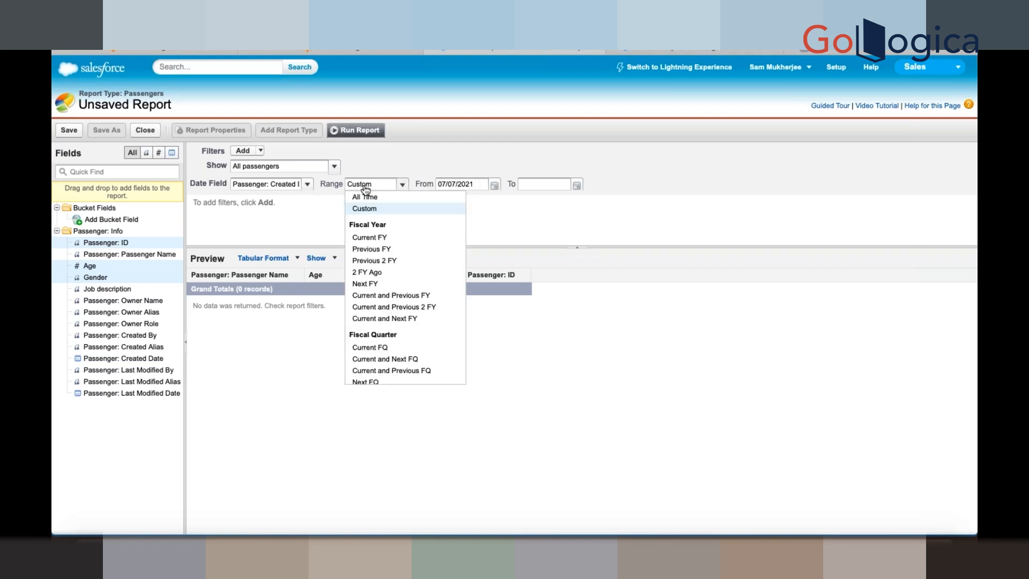
{"action": "left_click", "coordinate": [366, 198]}
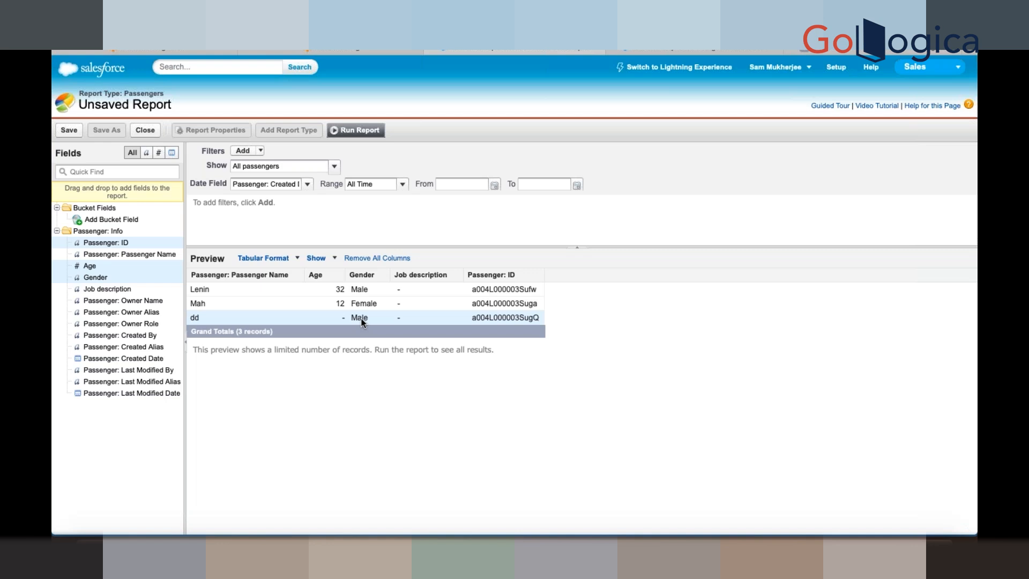
- Try a report filter on Gender equals with the Male picklist value, and discard the filter
{"action": "left_click", "coordinate": [251, 152]}
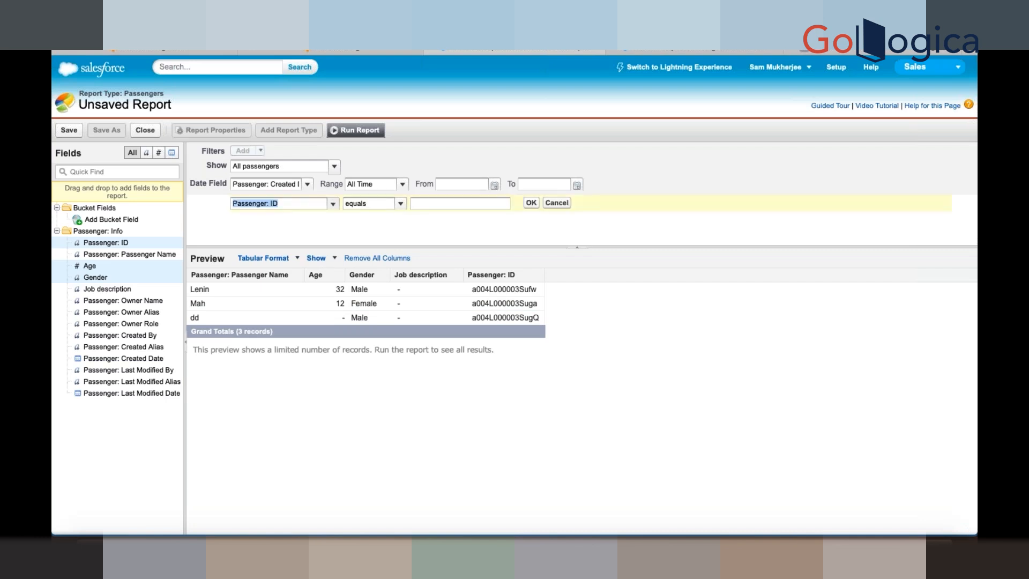
{"action": "left_click", "coordinate": [334, 205]}
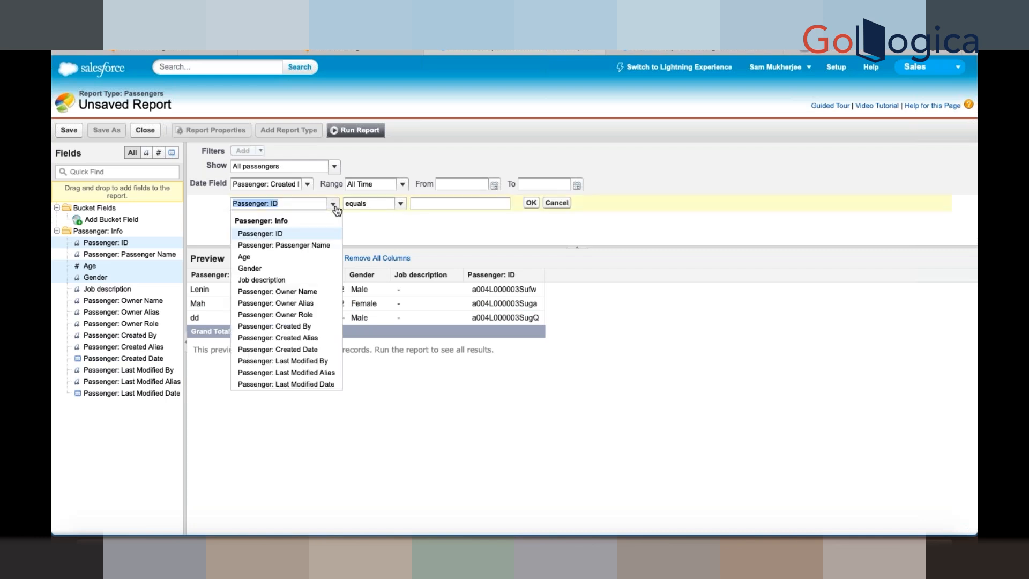
{"action": "left_click", "coordinate": [282, 270]}
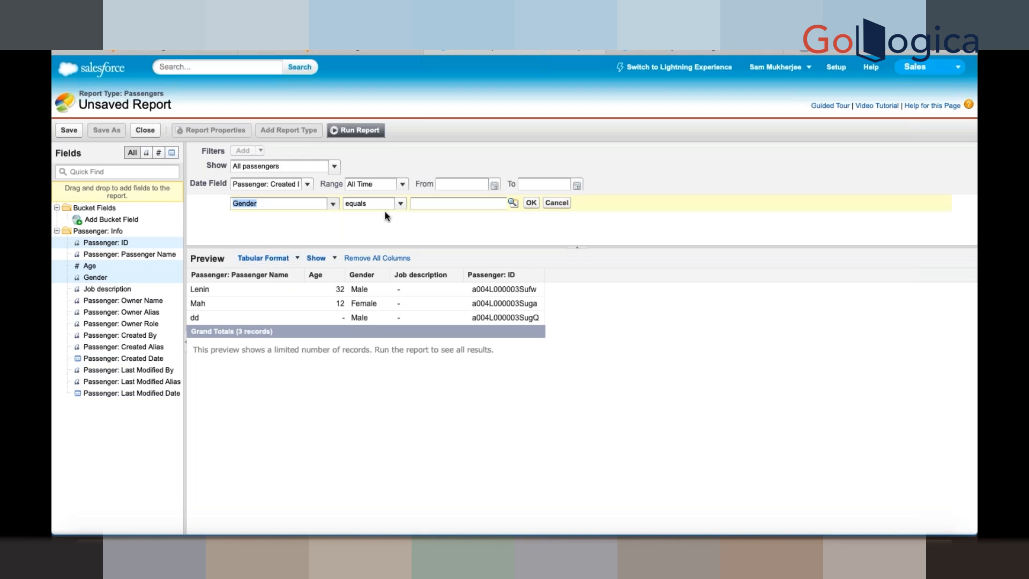
{"action": "left_click", "coordinate": [512, 202]}
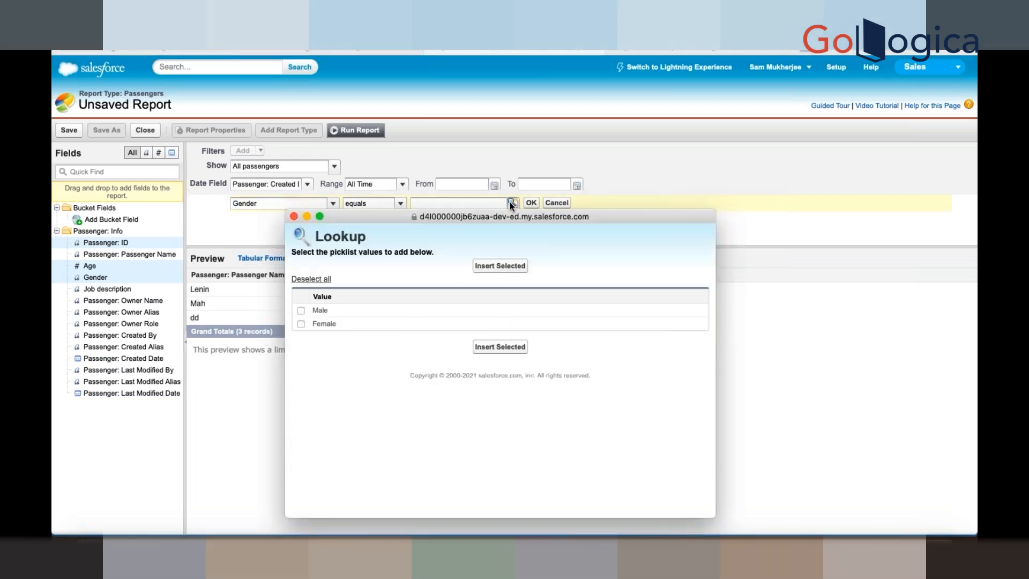
{"action": "left_click", "coordinate": [301, 311]}
{"action": "left_click", "coordinate": [556, 204]}
{"action": "left_click", "coordinate": [556, 204]}
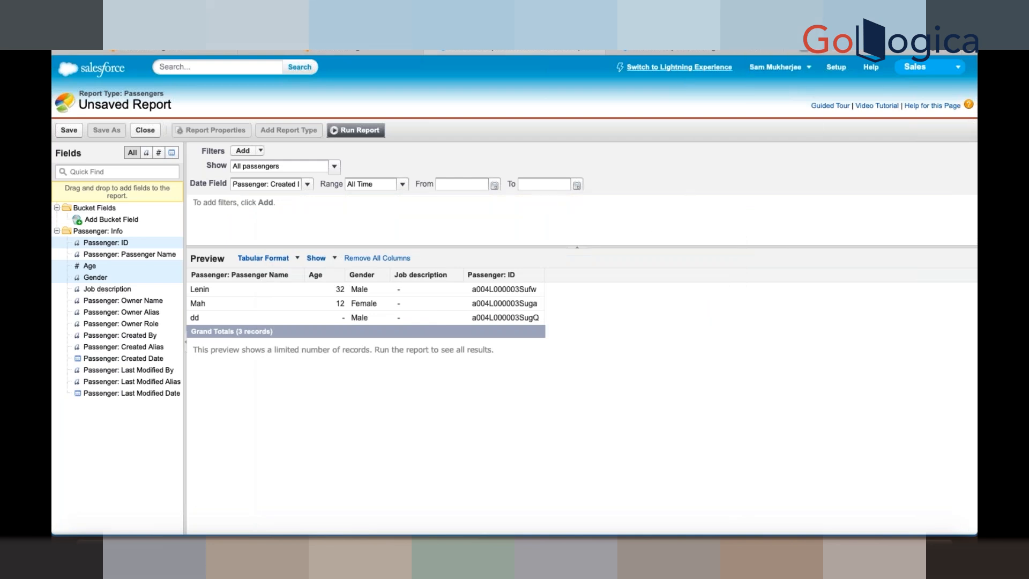
- Switch to Lightning Experience and open Reports by searching for "reports", clearing the task reminders
{"action": "left_click", "coordinate": [678, 68]}
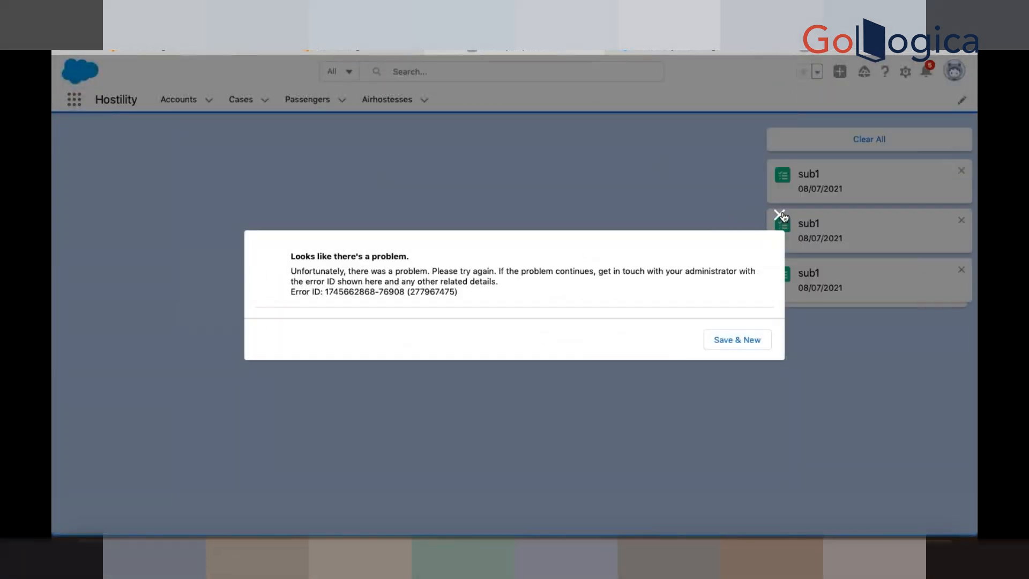
{"action": "left_click", "coordinate": [779, 214]}
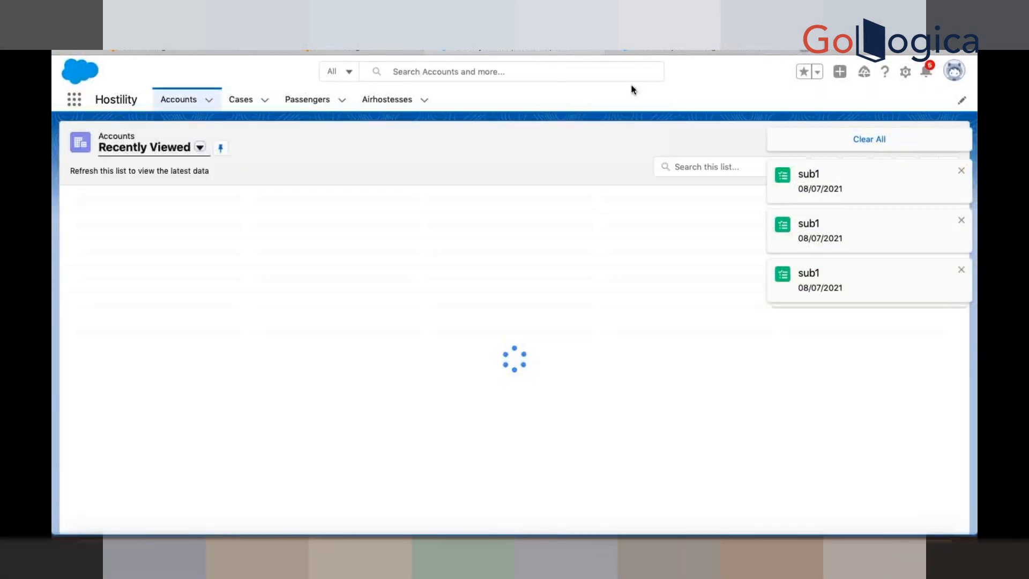
{"action": "left_click", "coordinate": [74, 103]}
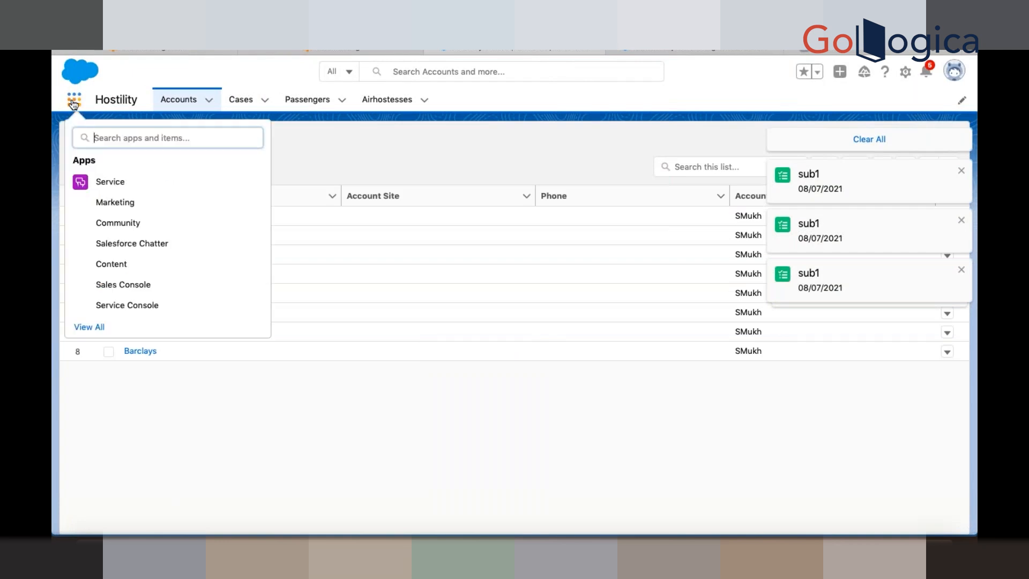
{"action": "type", "text": "reports"}
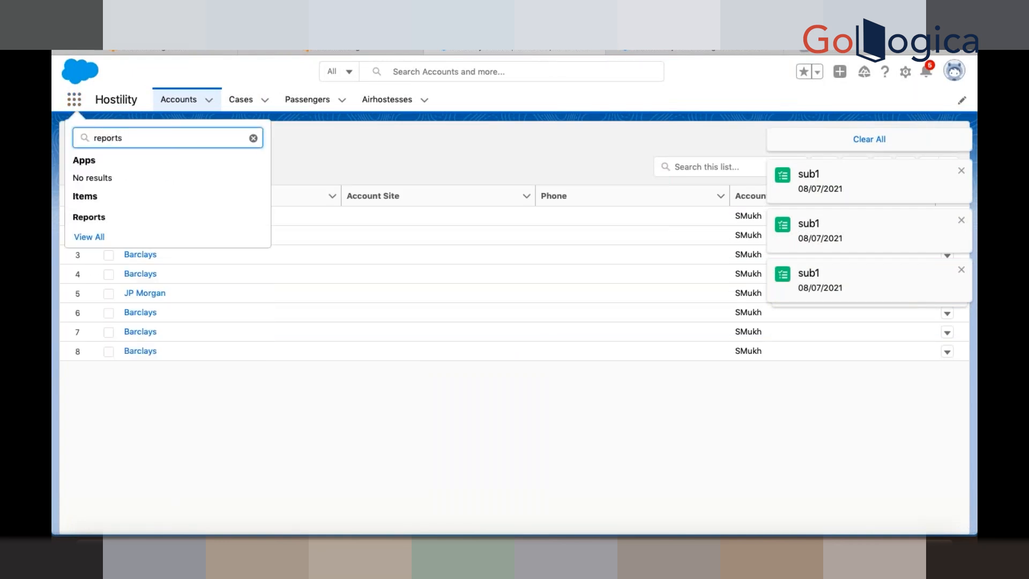
{"action": "left_click", "coordinate": [89, 217]}
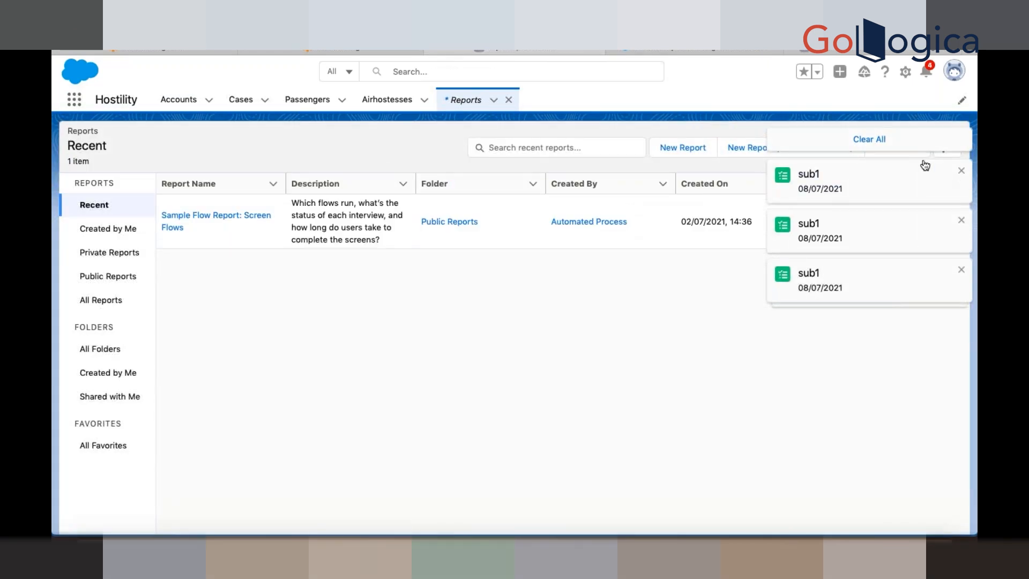
{"action": "left_click", "coordinate": [869, 140]}
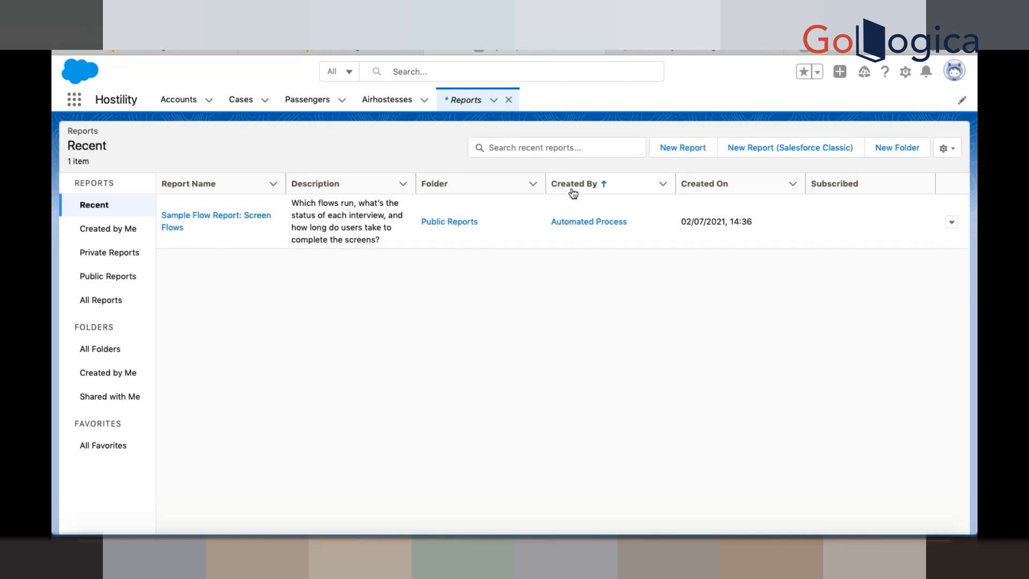
- Start a new report in Lightning and select the Passengers report type by searching for "pas"
{"action": "left_click", "coordinate": [674, 151]}
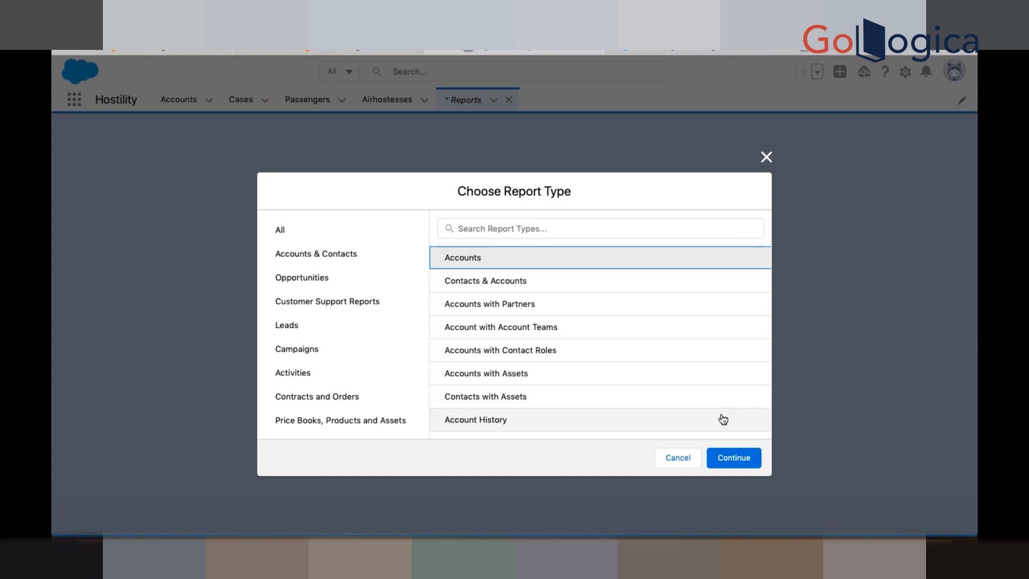
{"action": "scroll", "coordinate": [620, 386], "scroll_direction": "down", "scroll_amount": 15}
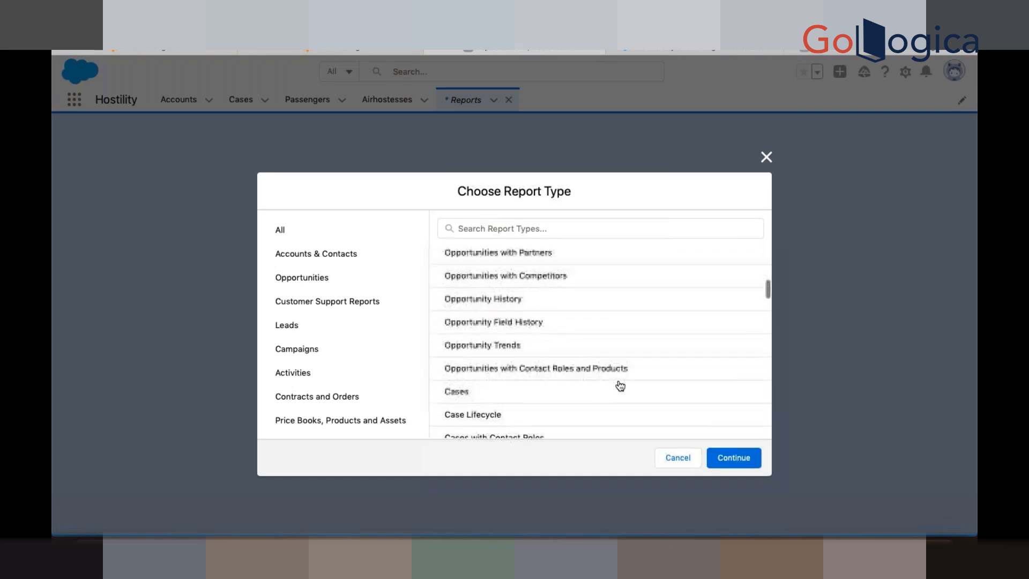
{"action": "left_click", "coordinate": [508, 226]}
{"action": "type", "text": "pas"}
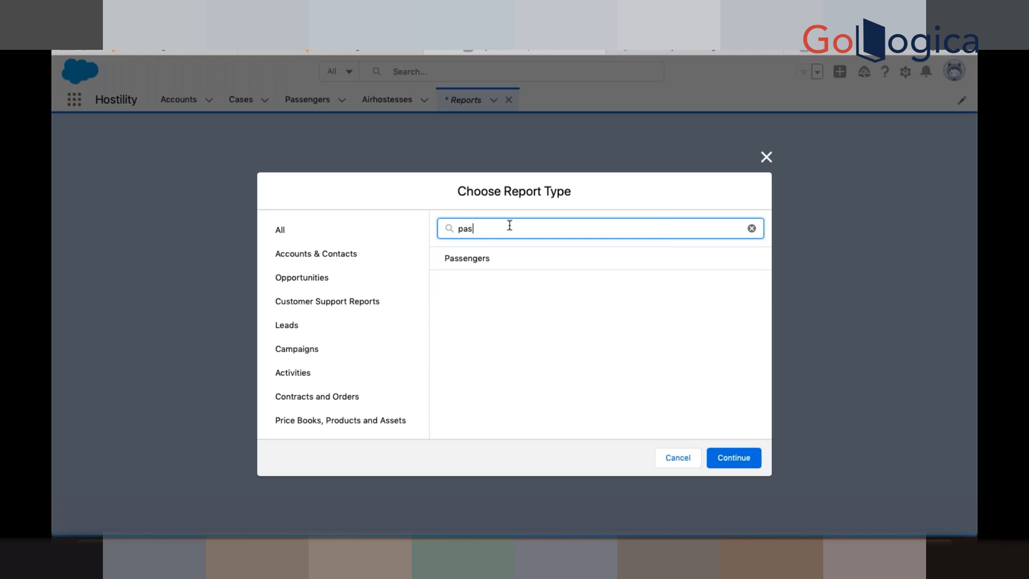
{"action": "left_click", "coordinate": [480, 261]}
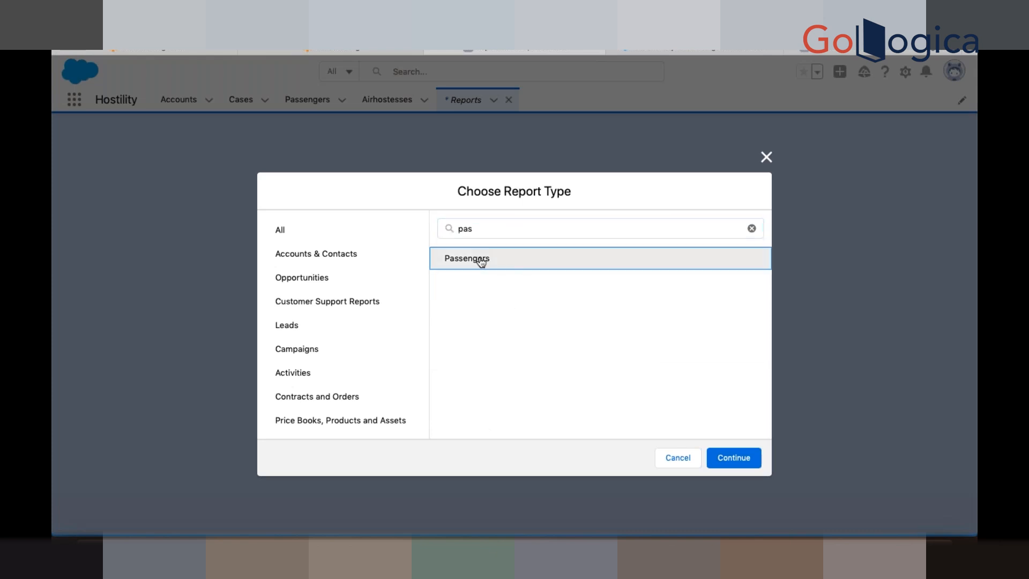
- Create the report from the Passengers report type and remove its Passenger: Passenger Name column, refreshing the preview
{"action": "left_click", "coordinate": [732, 458]}
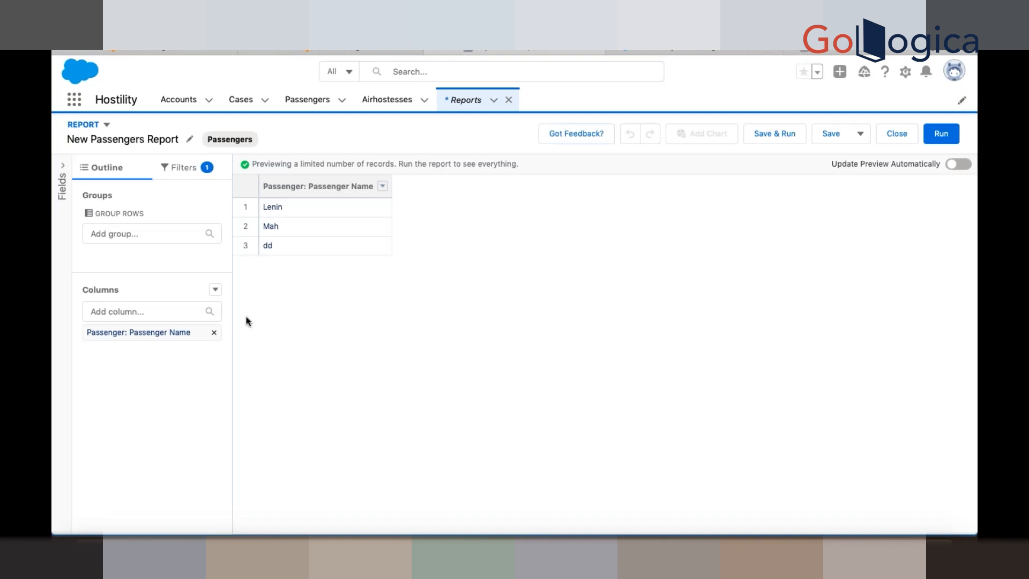
{"action": "left_click", "coordinate": [213, 334]}
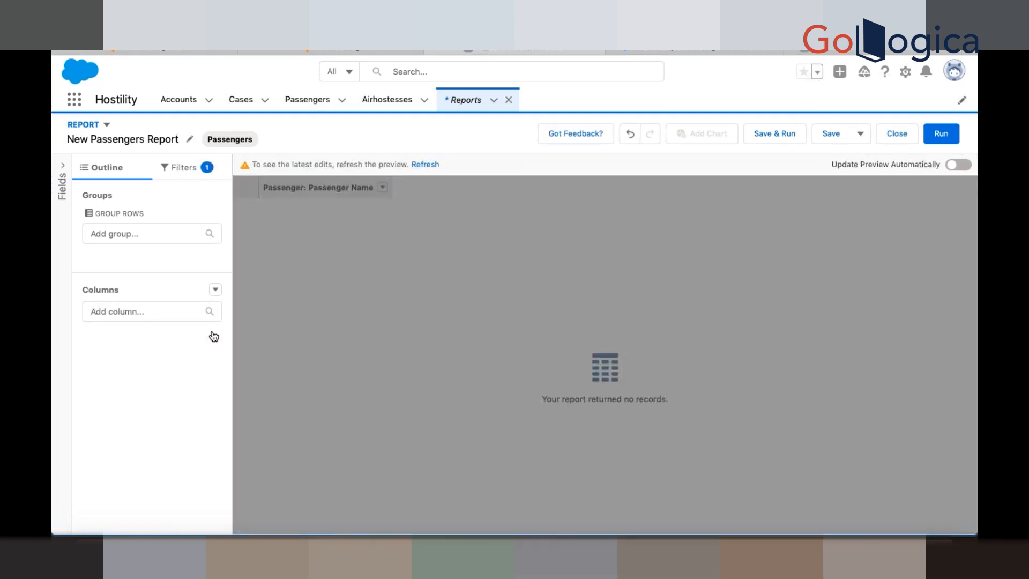
{"action": "left_click", "coordinate": [426, 165]}
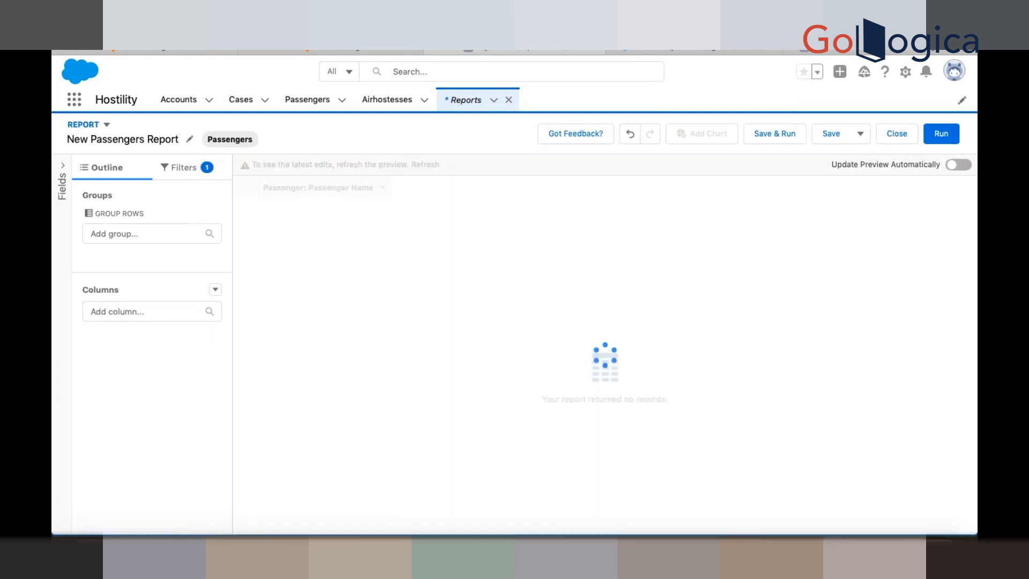
- Add the Passenger: Passenger Name column back to the report, dismiss the navigation tip, and refresh the preview
{"action": "left_click", "coordinate": [215, 292]}
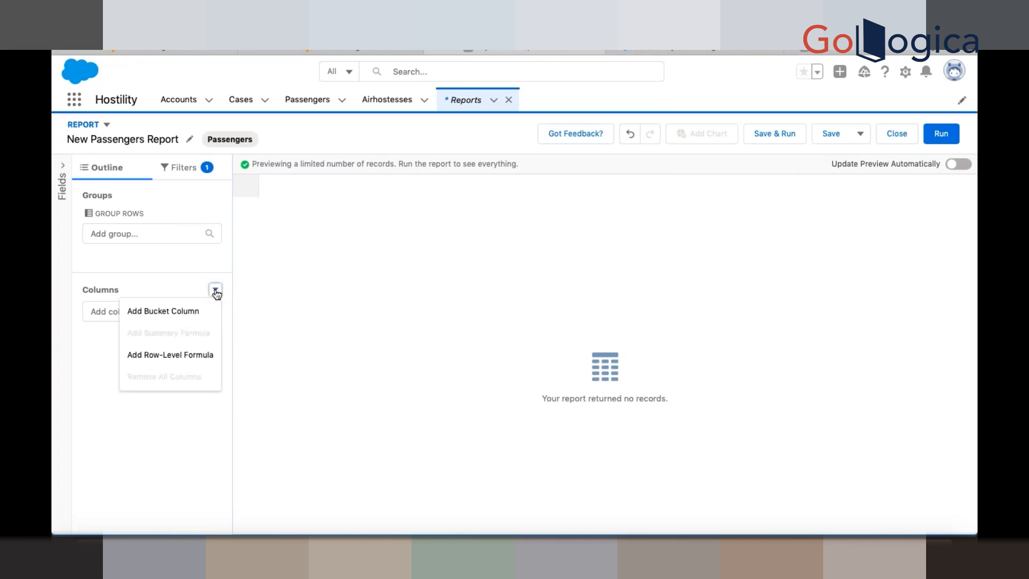
{"action": "left_click", "coordinate": [93, 312]}
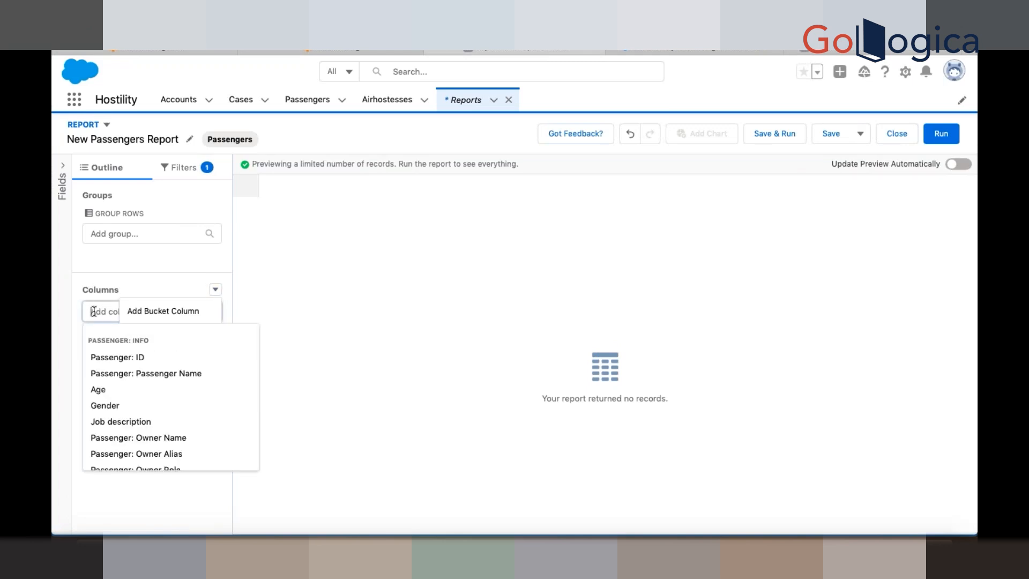
{"action": "left_click", "coordinate": [145, 373]}
{"action": "left_click", "coordinate": [164, 429]}
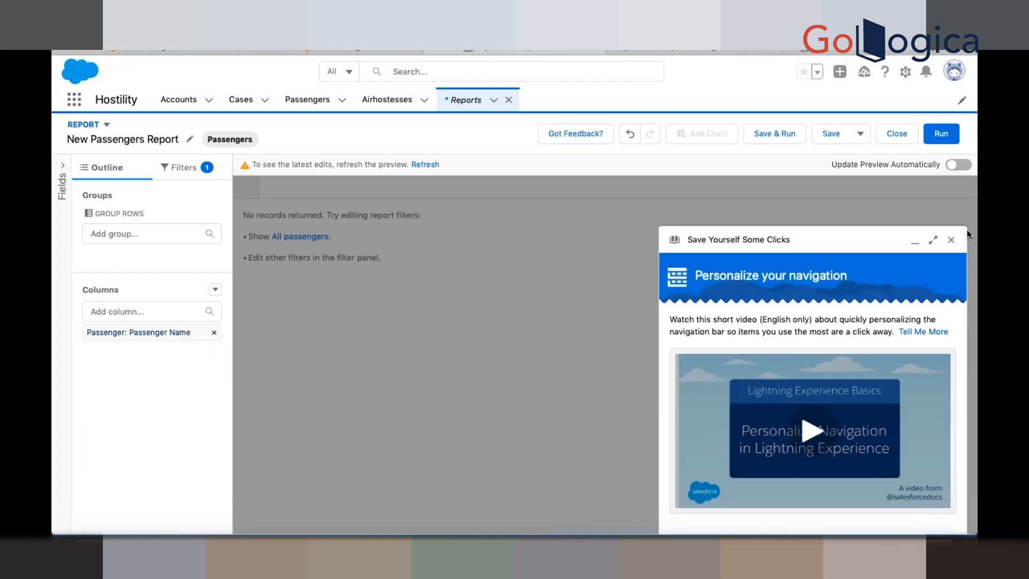
{"action": "left_click", "coordinate": [951, 242]}
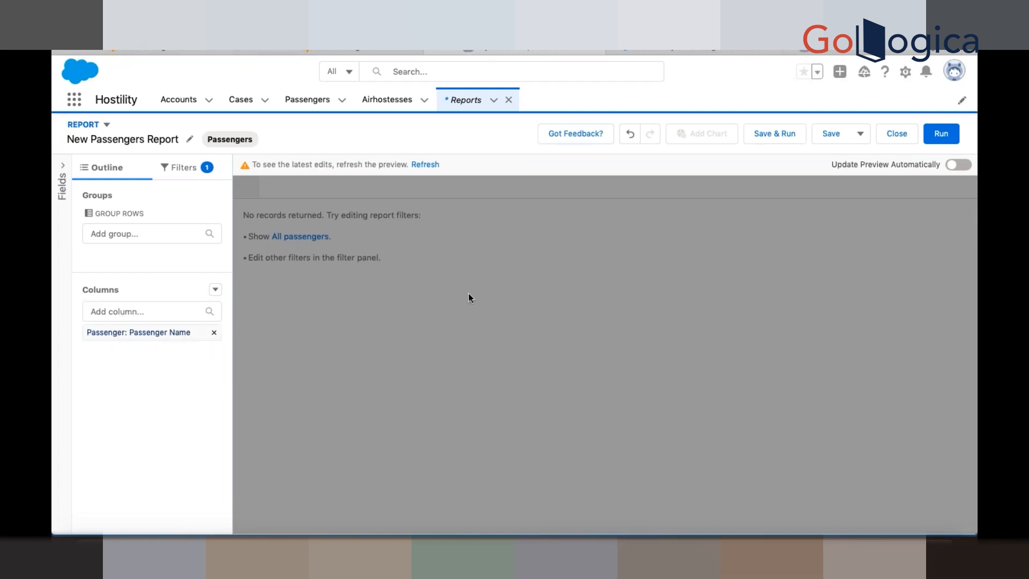
{"action": "left_click", "coordinate": [422, 167]}
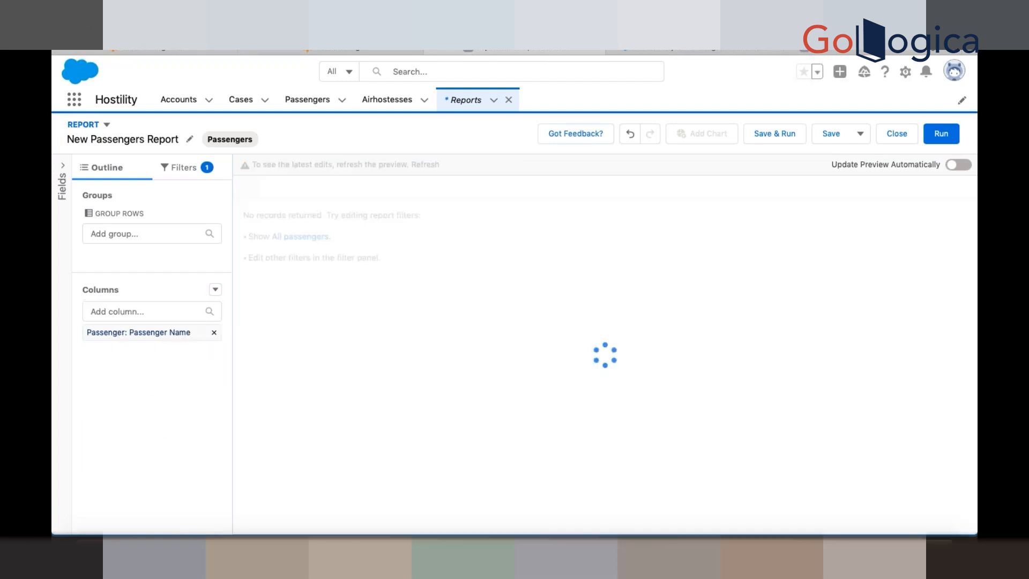
- Add the Gender, Job description and Passenger: ID columns to the report, refreshing the preview after each one
{"action": "left_click", "coordinate": [154, 313]}
{"action": "left_click", "coordinate": [121, 391]}
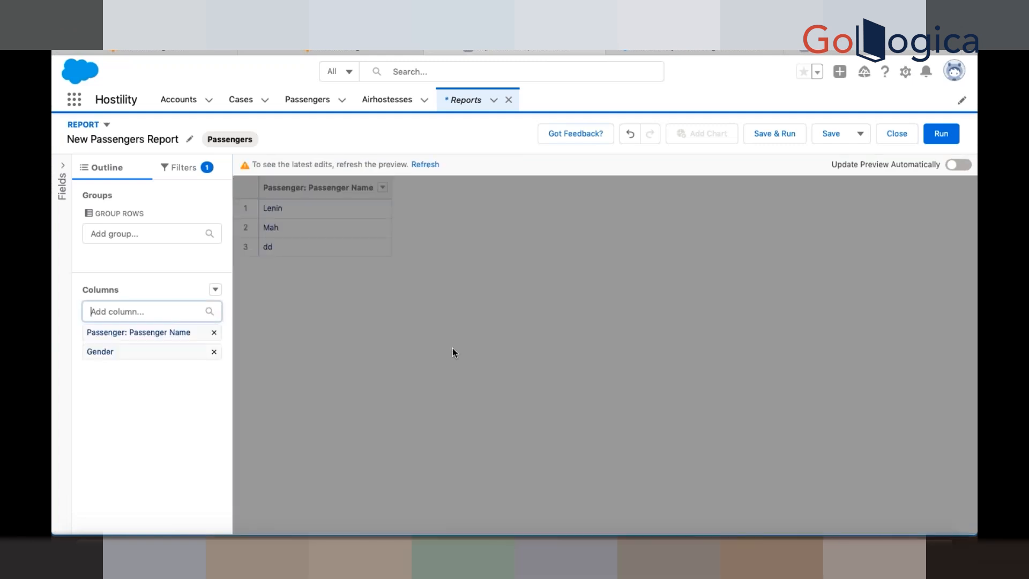
{"action": "left_click", "coordinate": [425, 165]}
{"action": "left_click", "coordinate": [130, 317]}
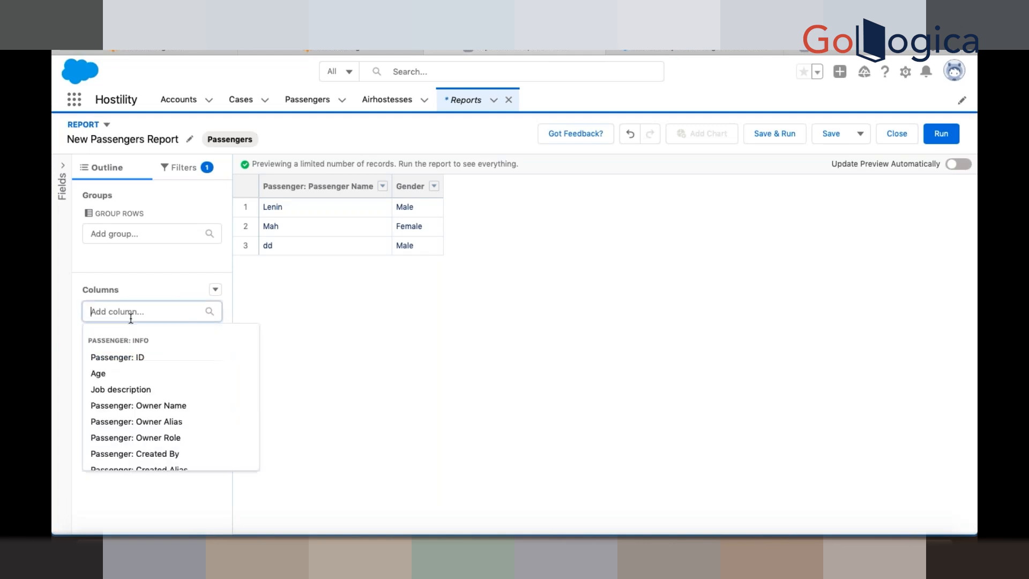
{"action": "left_click", "coordinate": [136, 390]}
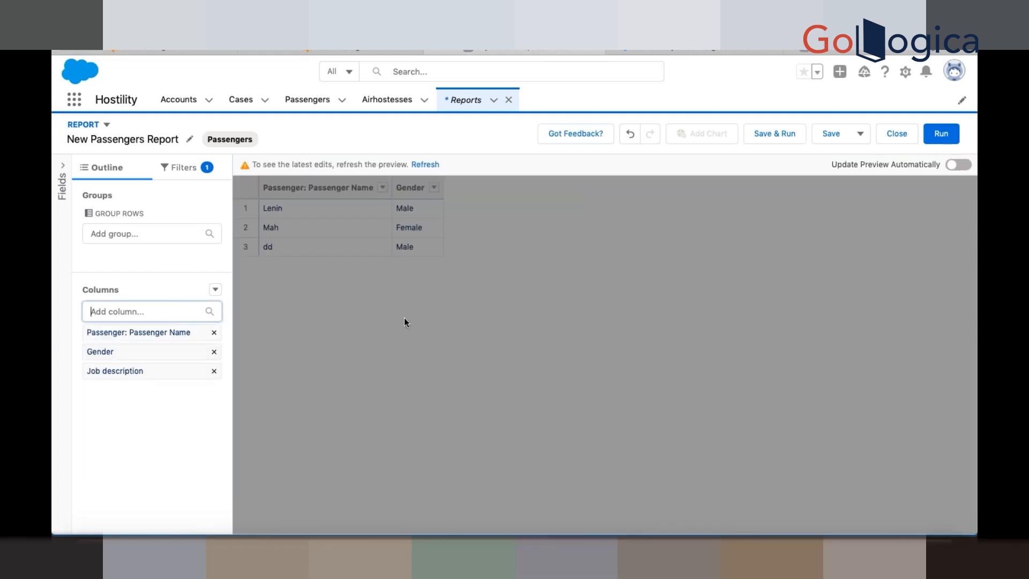
{"action": "left_click", "coordinate": [425, 164]}
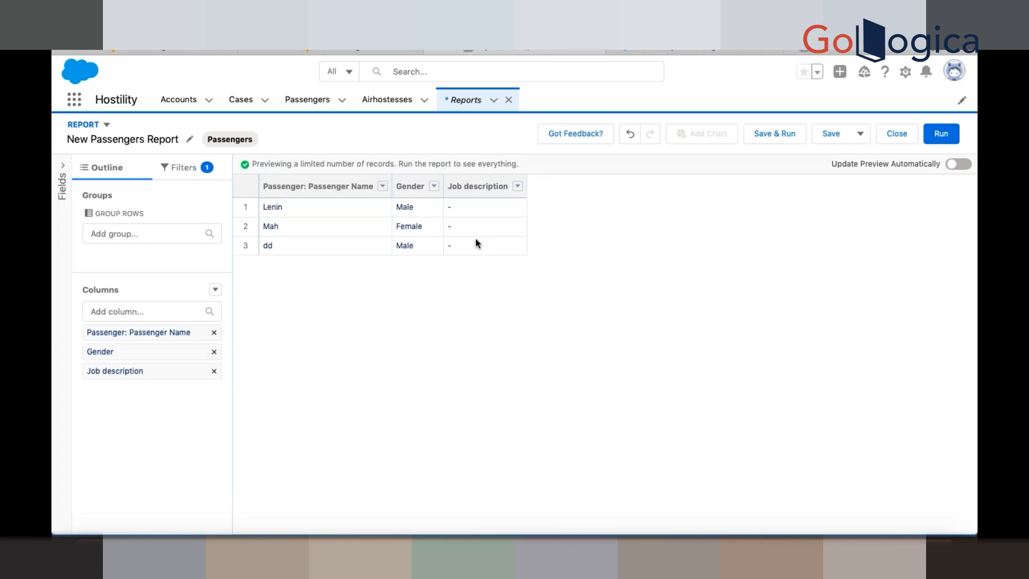
{"action": "left_click", "coordinate": [129, 309]}
{"action": "left_click", "coordinate": [128, 358]}
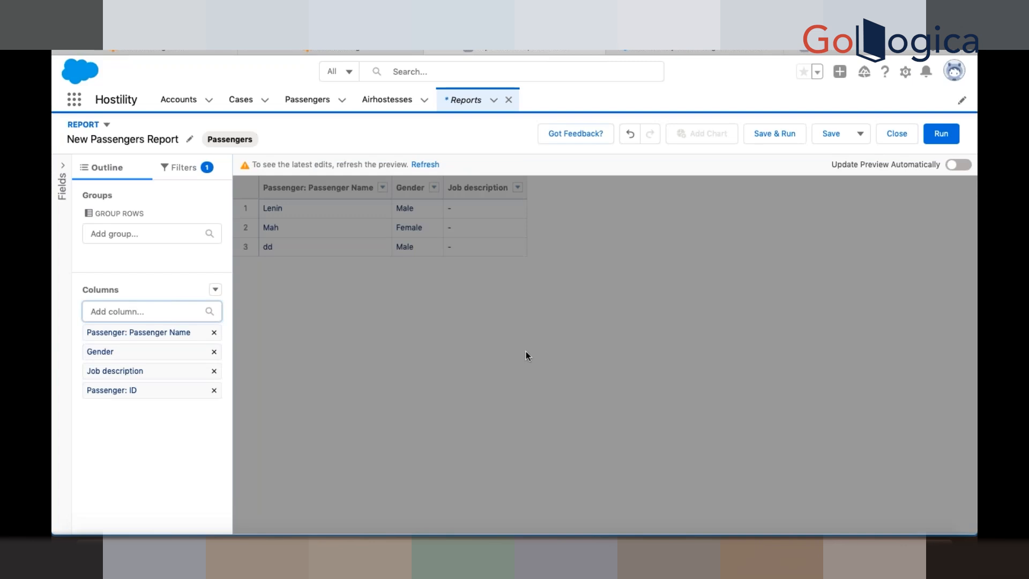
{"action": "left_click", "coordinate": [423, 165]}
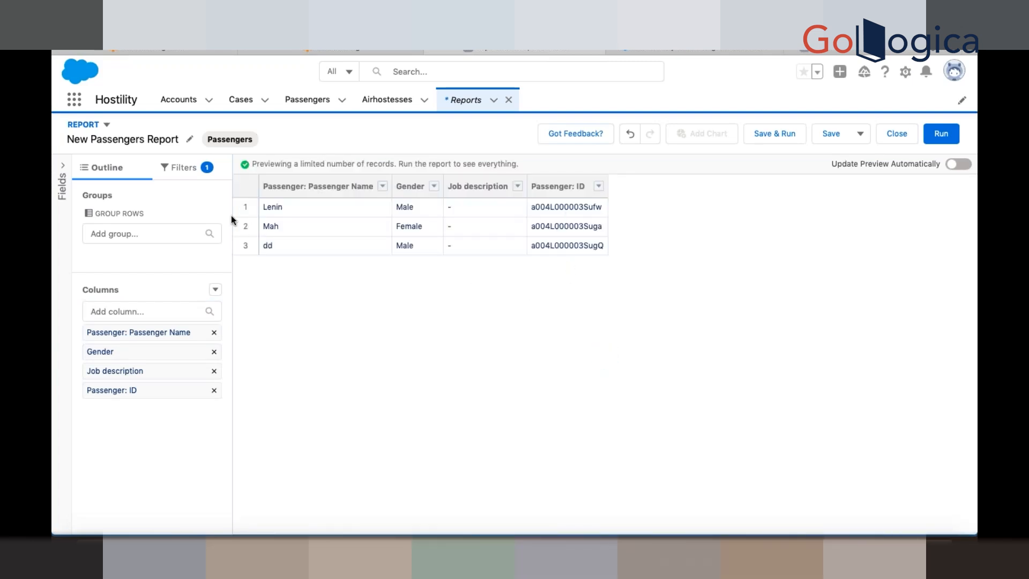
- Add a report filter on Gender equals Male and apply it
{"action": "left_click", "coordinate": [188, 170]}
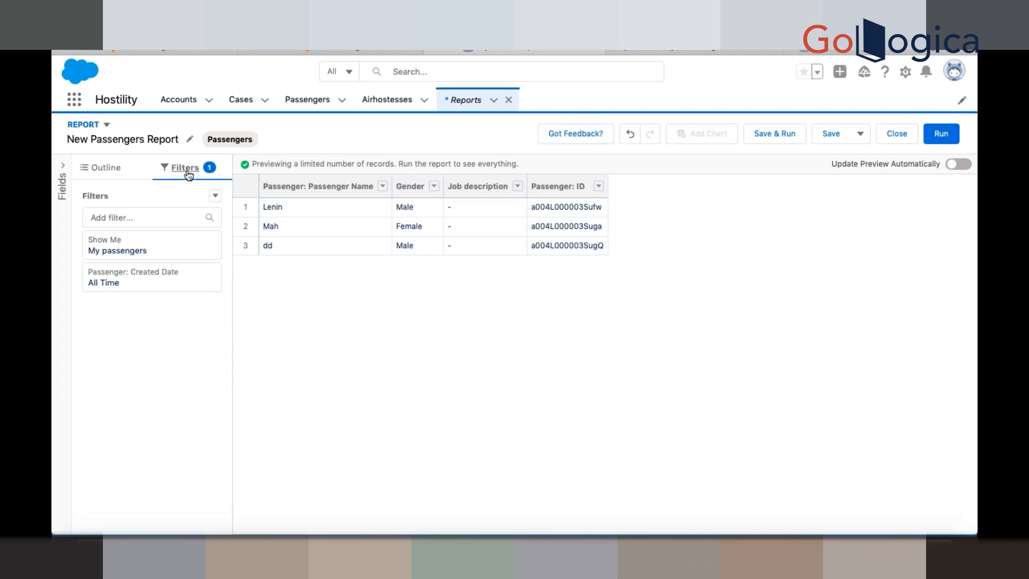
{"action": "left_click", "coordinate": [153, 215]}
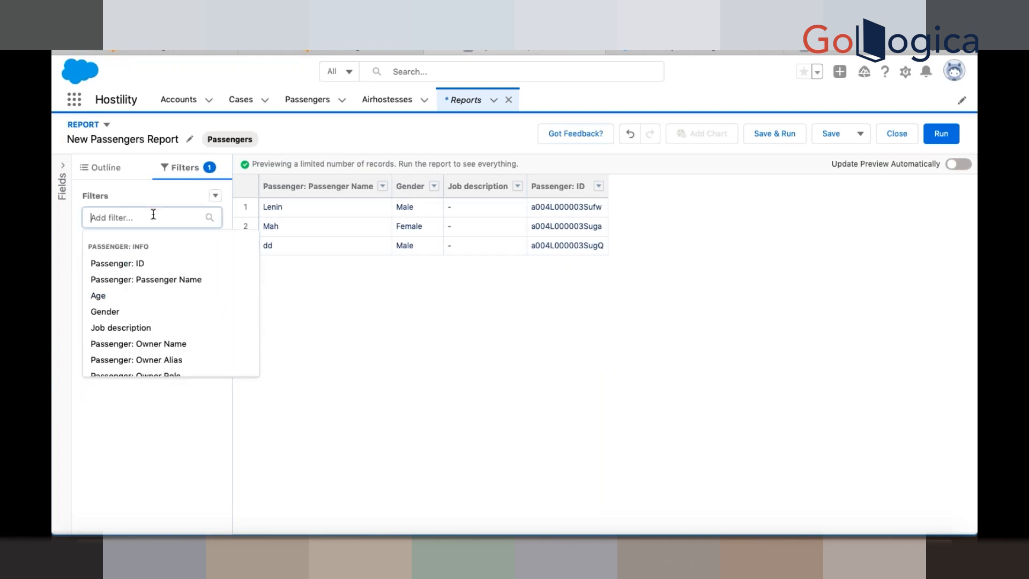
{"action": "left_click", "coordinate": [130, 316]}
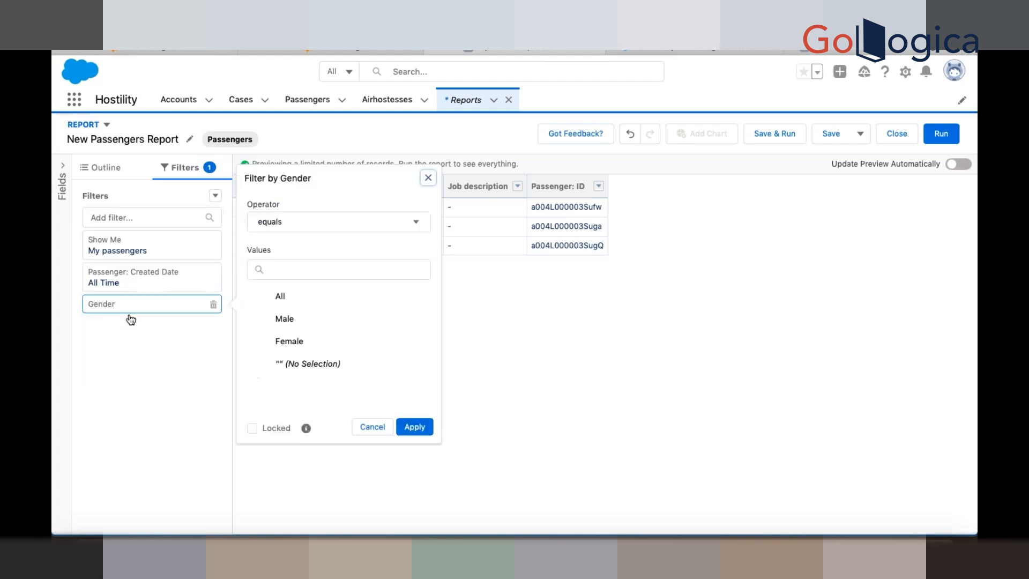
{"action": "left_click", "coordinate": [288, 319]}
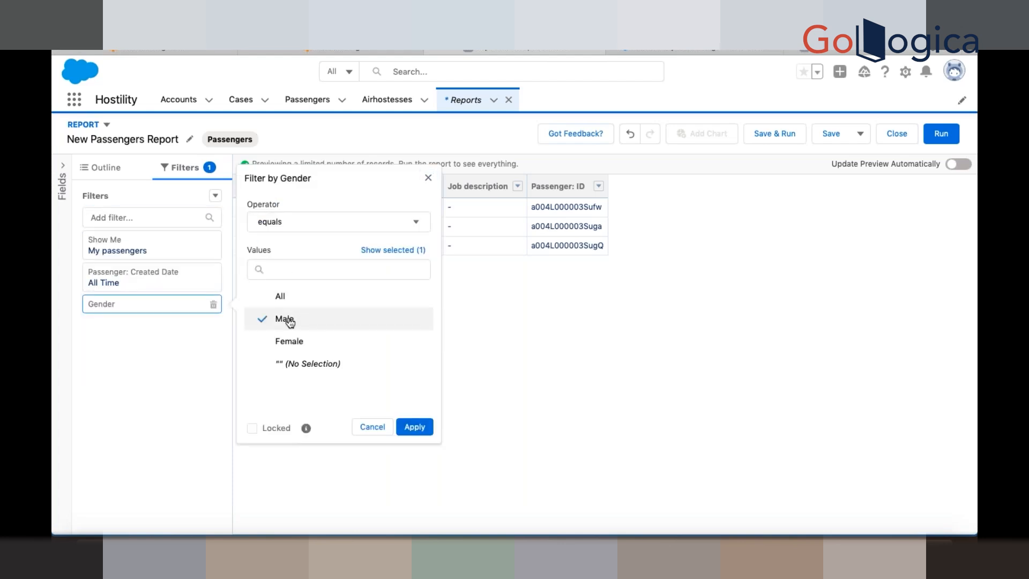
{"action": "left_click", "coordinate": [415, 427]}
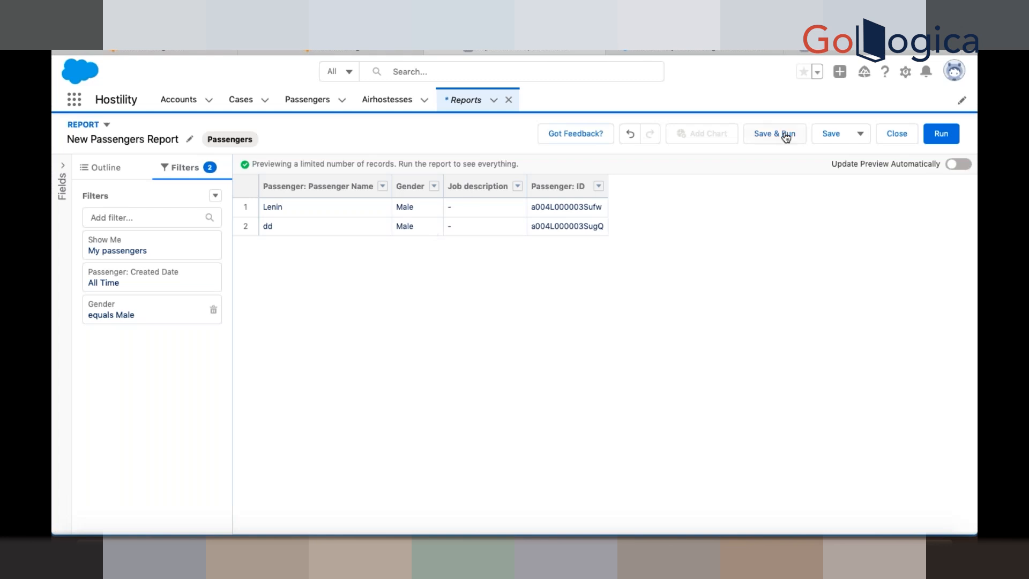
- Open the report's save properties and name it "Passenger report", letting the unique name fill in
{"action": "left_click", "coordinate": [854, 134]}
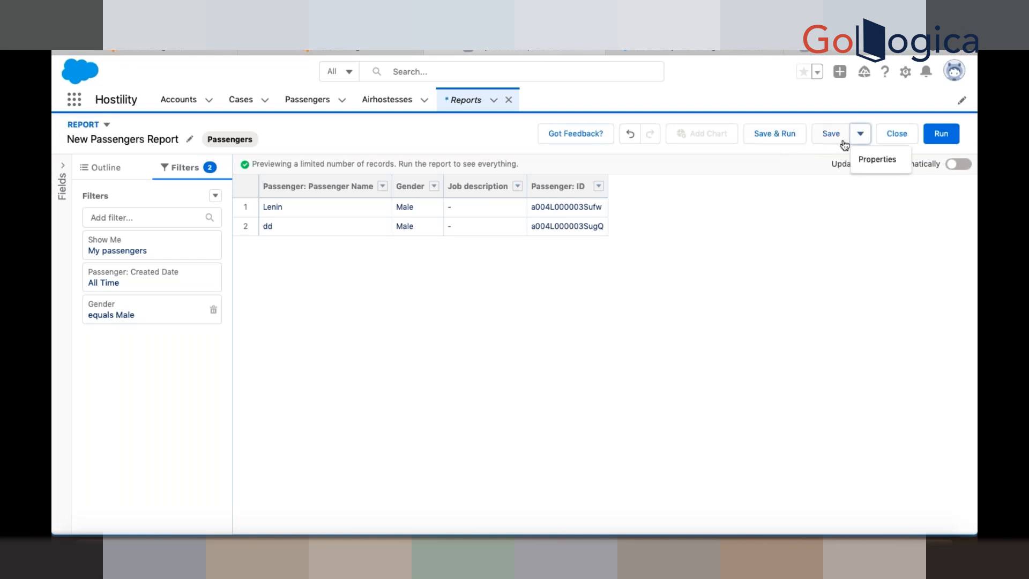
{"action": "left_click", "coordinate": [878, 160]}
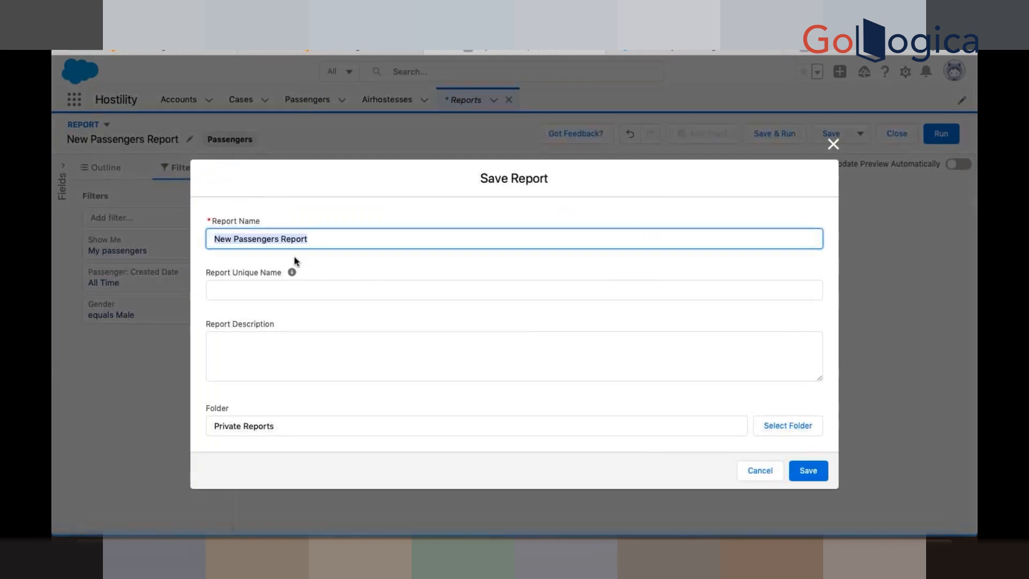
{"action": "key", "text": "BackSpace"}
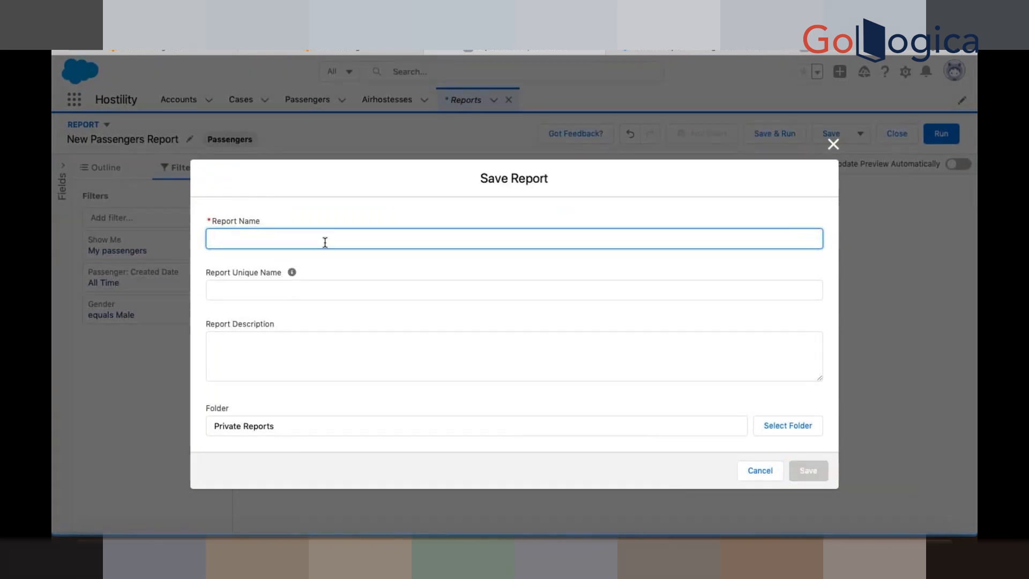
{"action": "type", "text": "Passenge"}
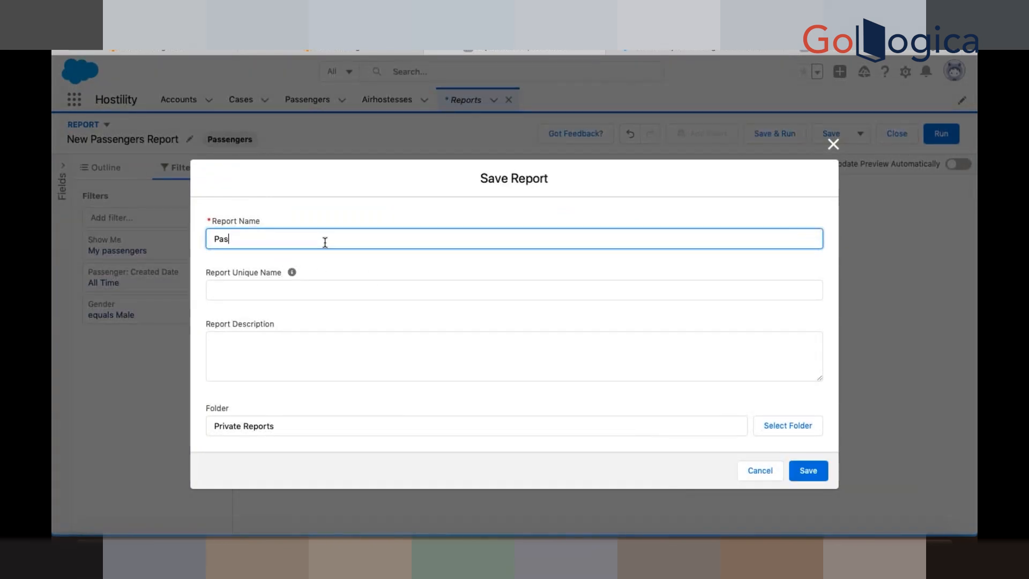
{"action": "type", "text": "eport"}
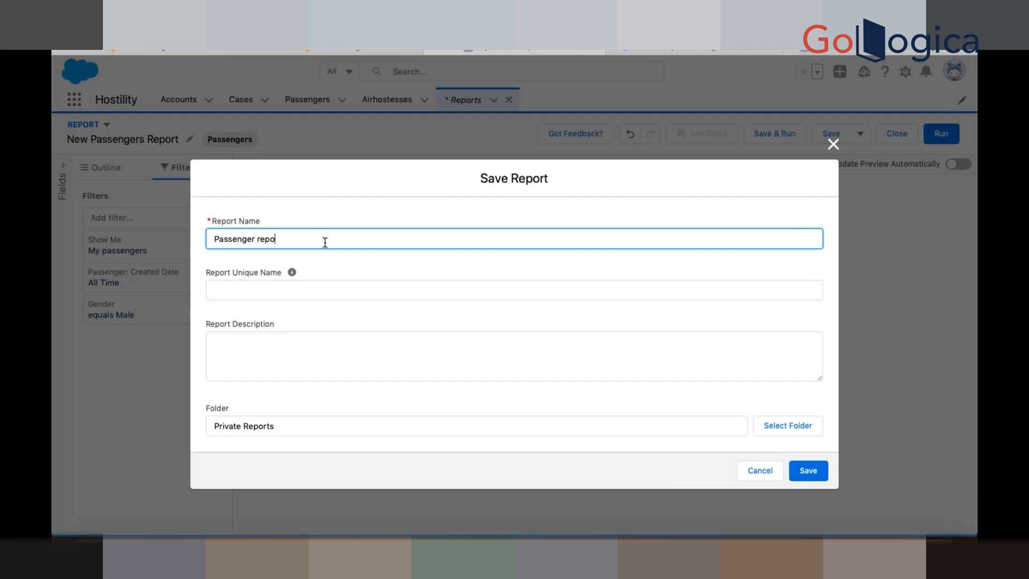
{"action": "left_click", "coordinate": [345, 333]}
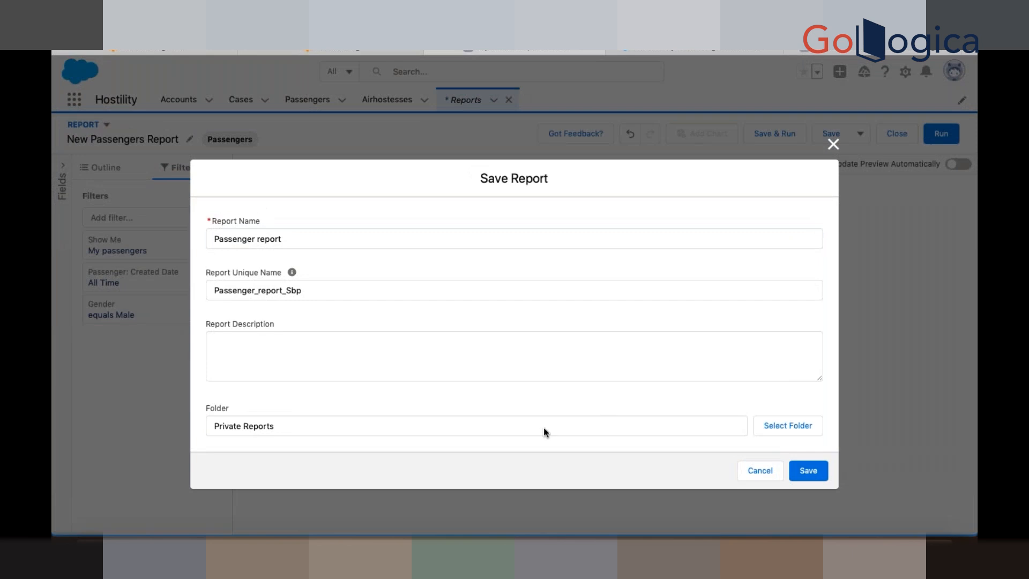
- Choose the Public Reports folder for the report and save it
{"action": "left_click", "coordinate": [793, 427]}
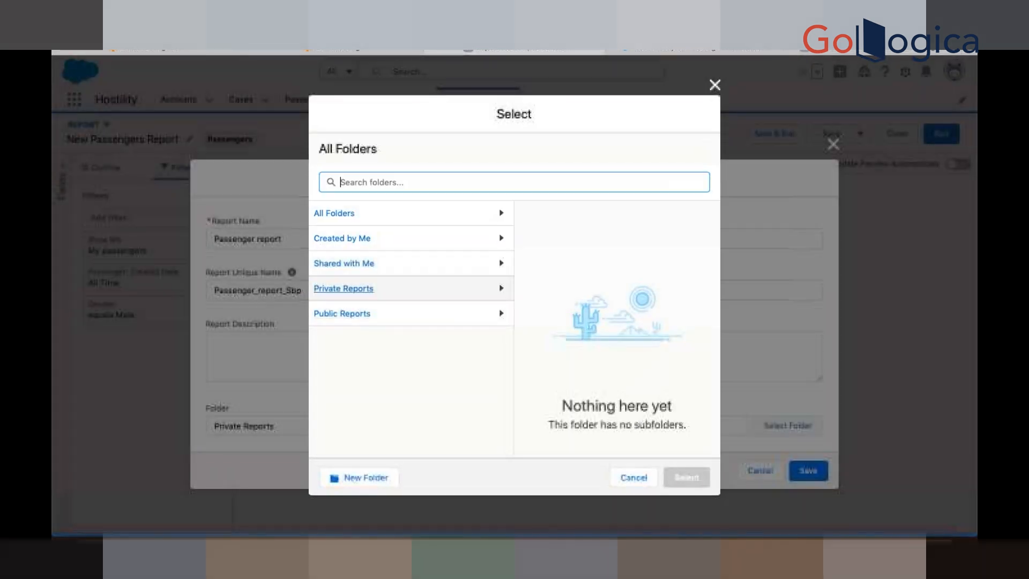
{"action": "left_click", "coordinate": [417, 218]}
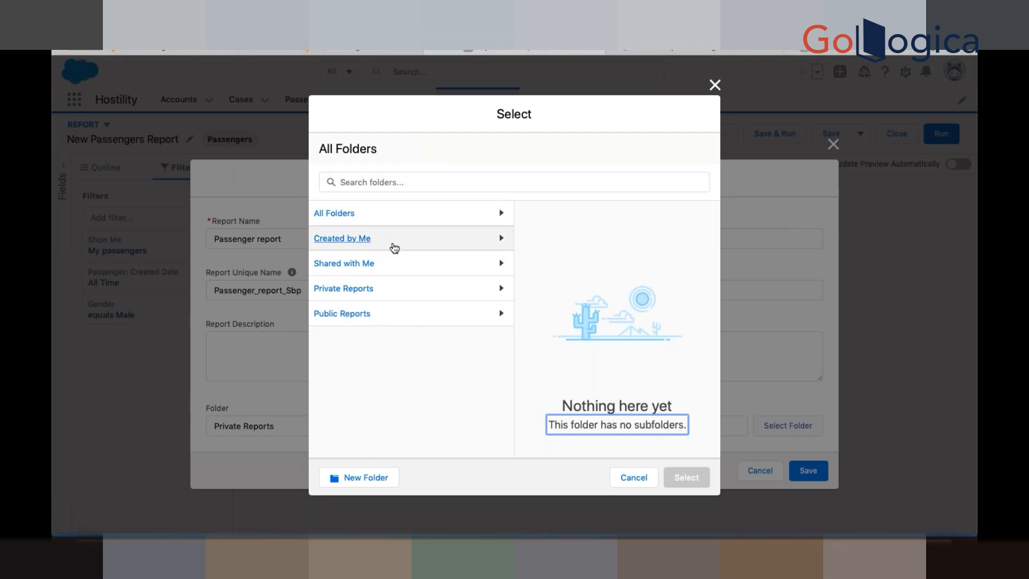
{"action": "left_click", "coordinate": [395, 323]}
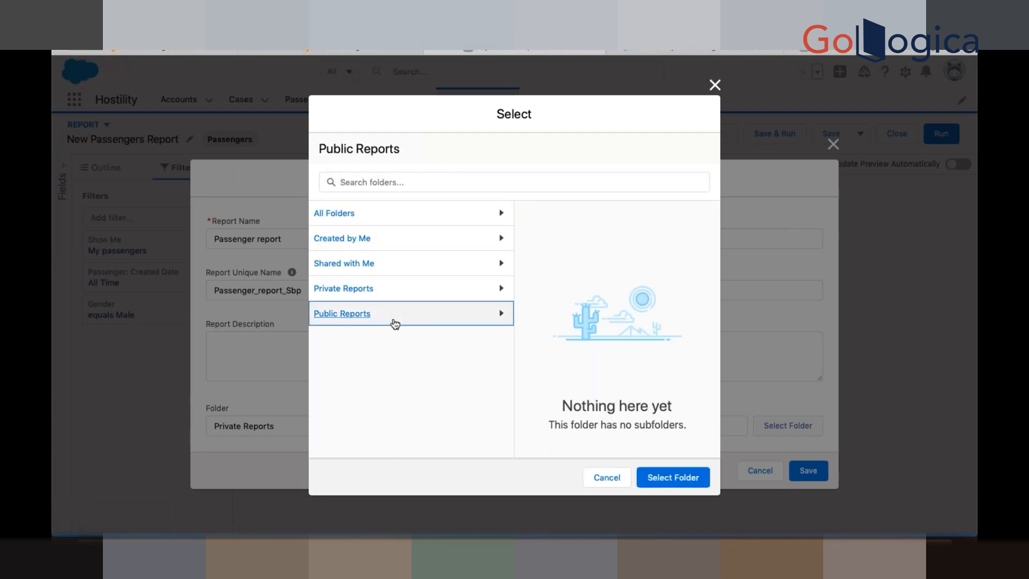
{"action": "left_click", "coordinate": [672, 479]}
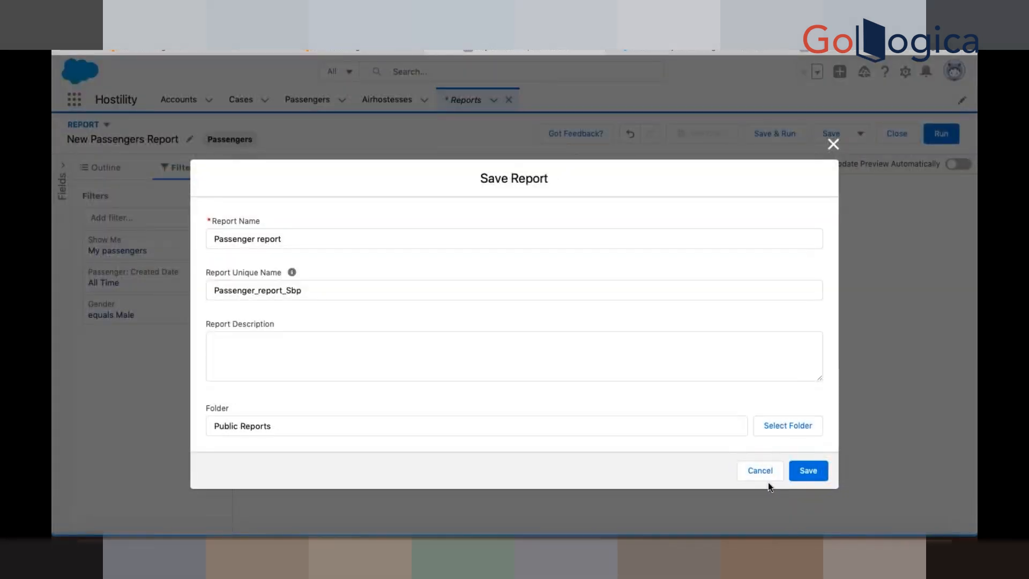
{"action": "left_click", "coordinate": [805, 471]}
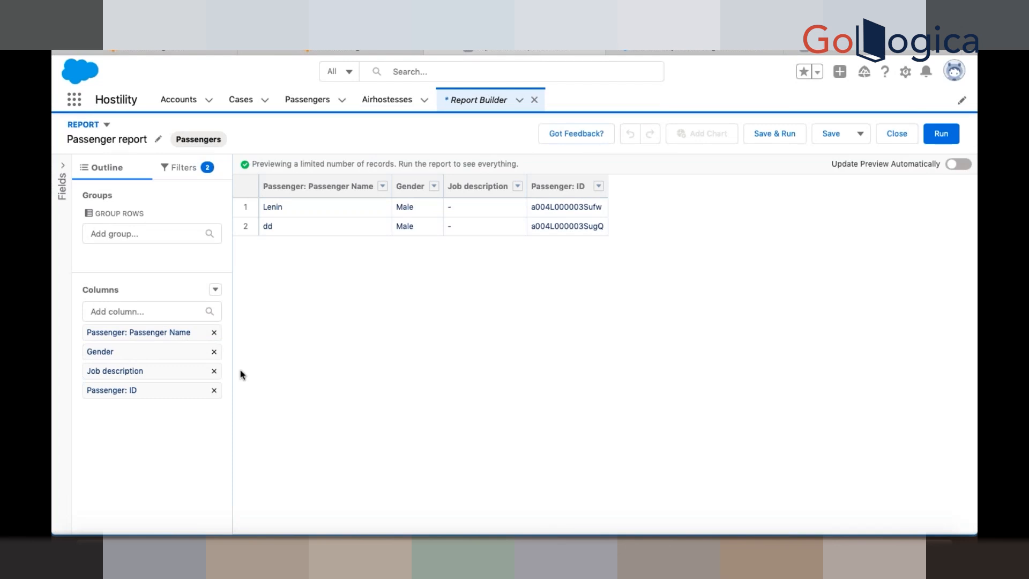
- Check the available report format choices, and save and run the Passenger report
{"action": "left_click", "coordinate": [106, 125]}
{"action": "left_click", "coordinate": [393, 319]}
{"action": "left_click", "coordinate": [107, 126]}
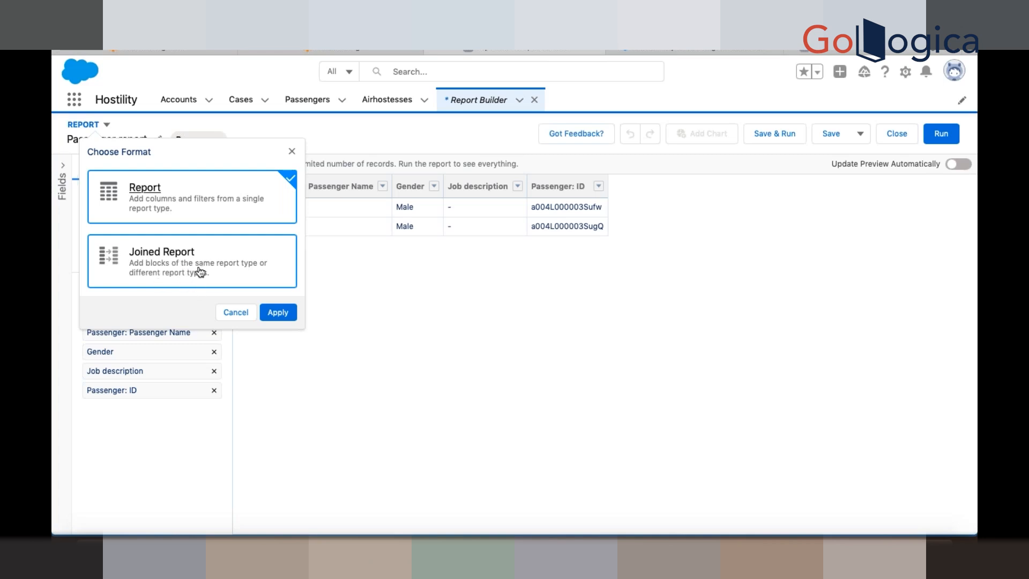
{"action": "left_click", "coordinate": [754, 133]}
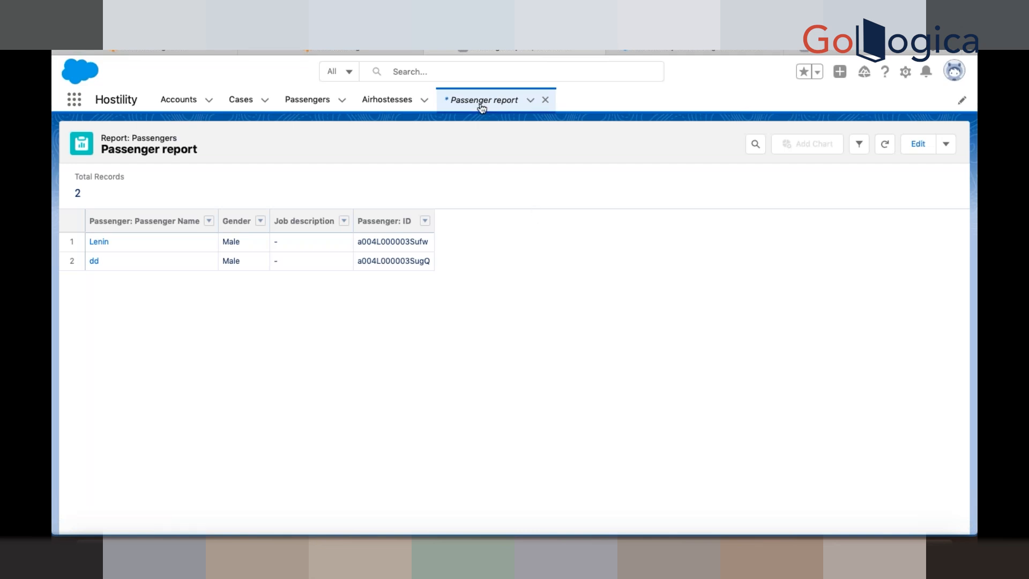
- Edit the Passenger report, change its format to Joined Report and refresh the preview
{"action": "left_click", "coordinate": [946, 145]}
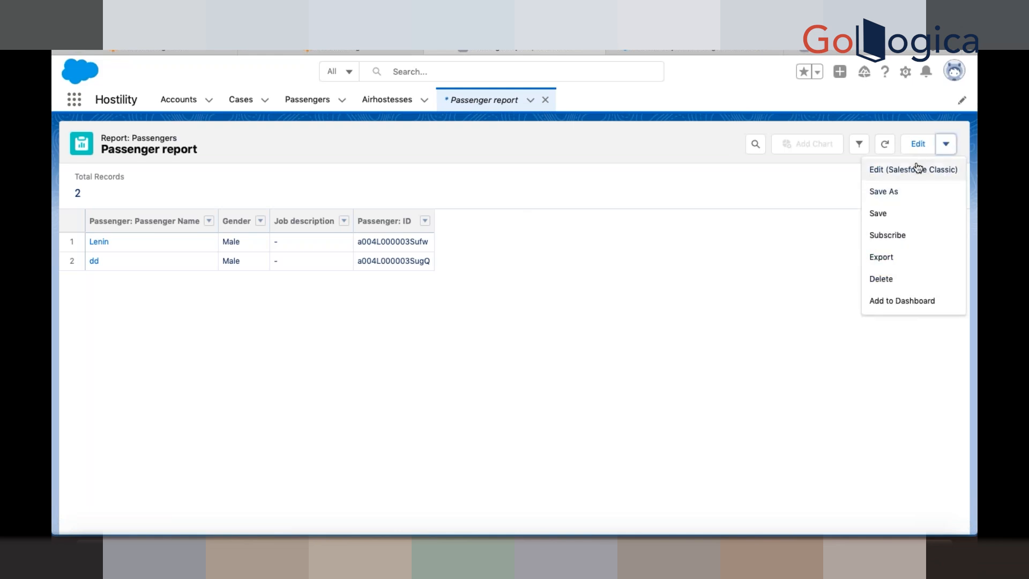
{"action": "left_click", "coordinate": [918, 145]}
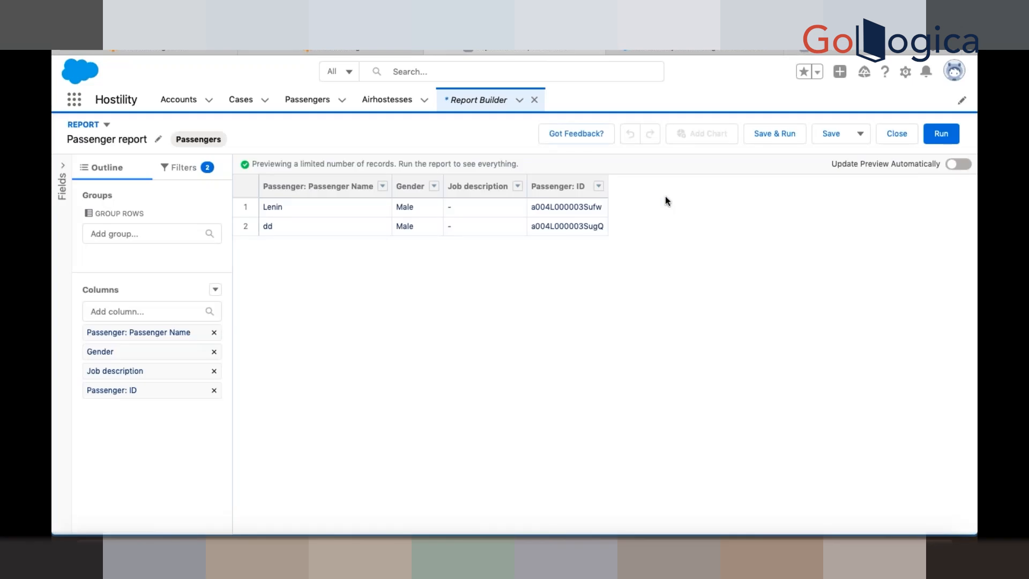
{"action": "left_click", "coordinate": [107, 125]}
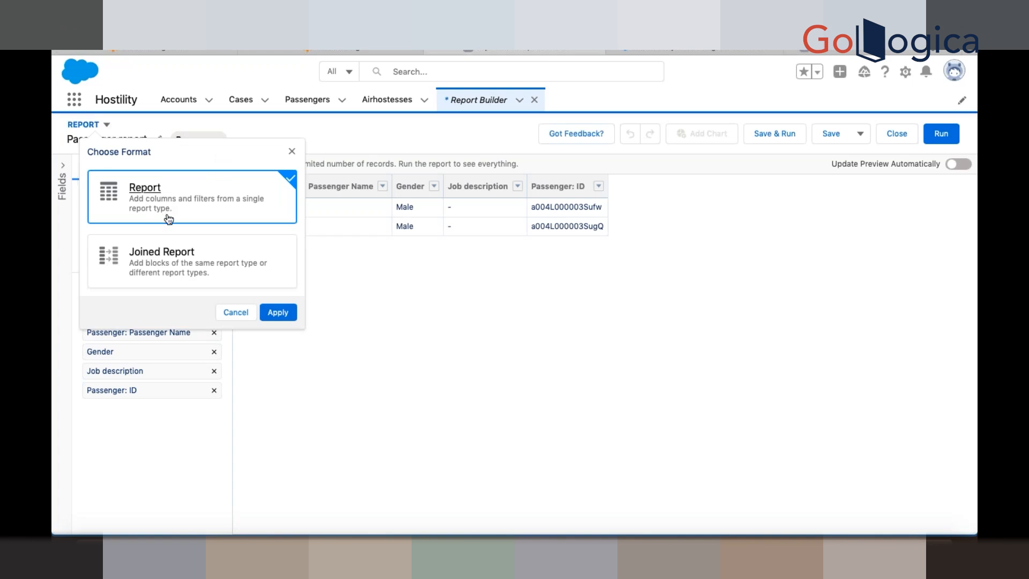
{"action": "left_click", "coordinate": [185, 265]}
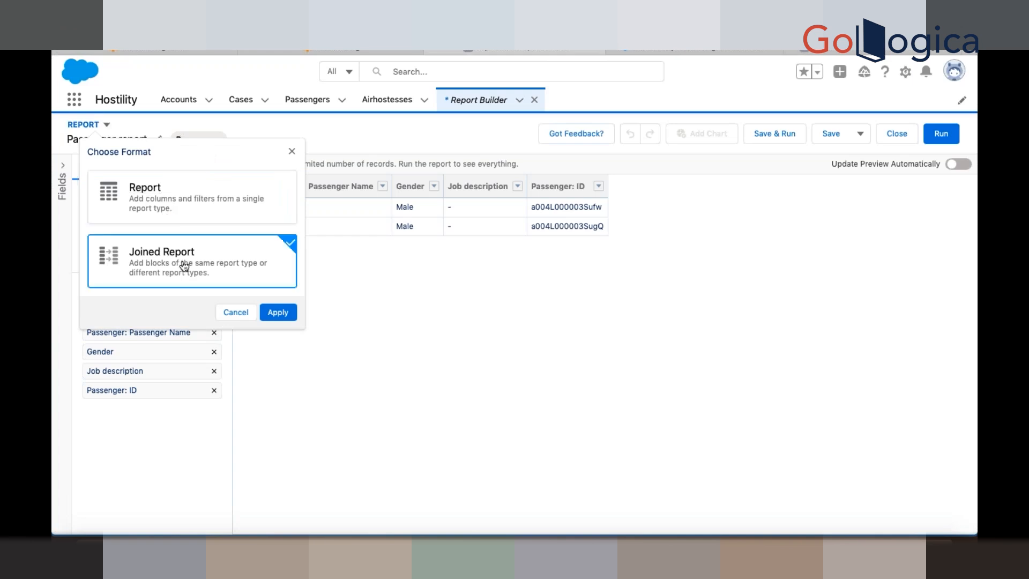
{"action": "left_click", "coordinate": [278, 312]}
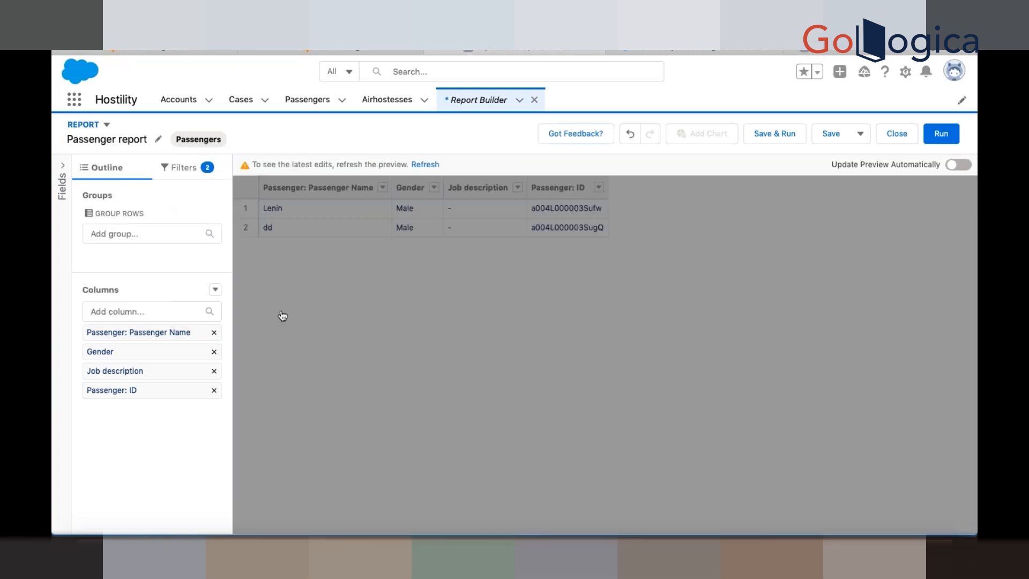
{"action": "left_click", "coordinate": [425, 165]}
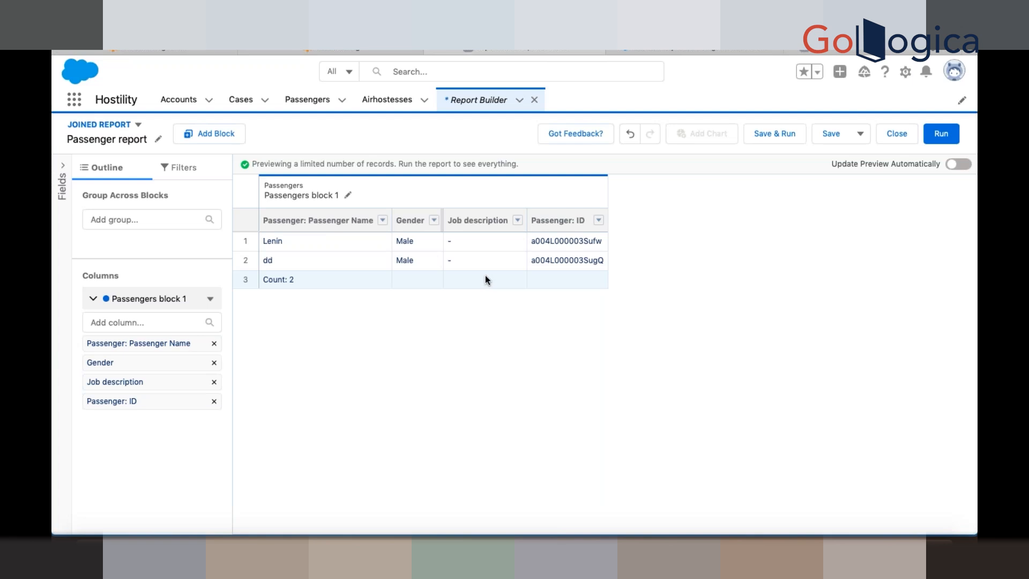
- Switch to Salesforce Classic, leaving the report builder without saving the report changes
{"action": "left_click", "coordinate": [952, 77]}
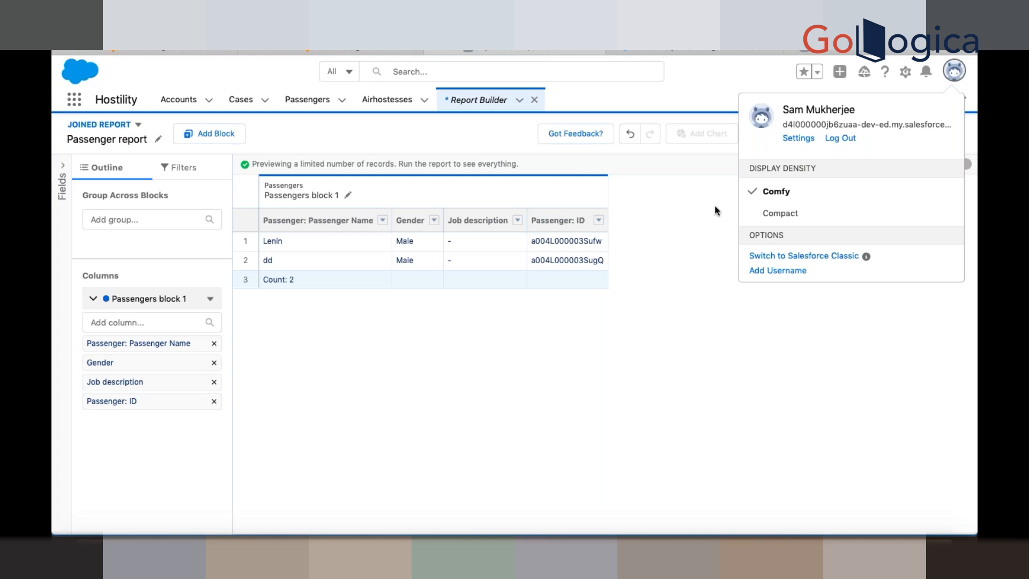
{"action": "left_click", "coordinate": [822, 257]}
{"action": "left_click", "coordinate": [600, 202]}
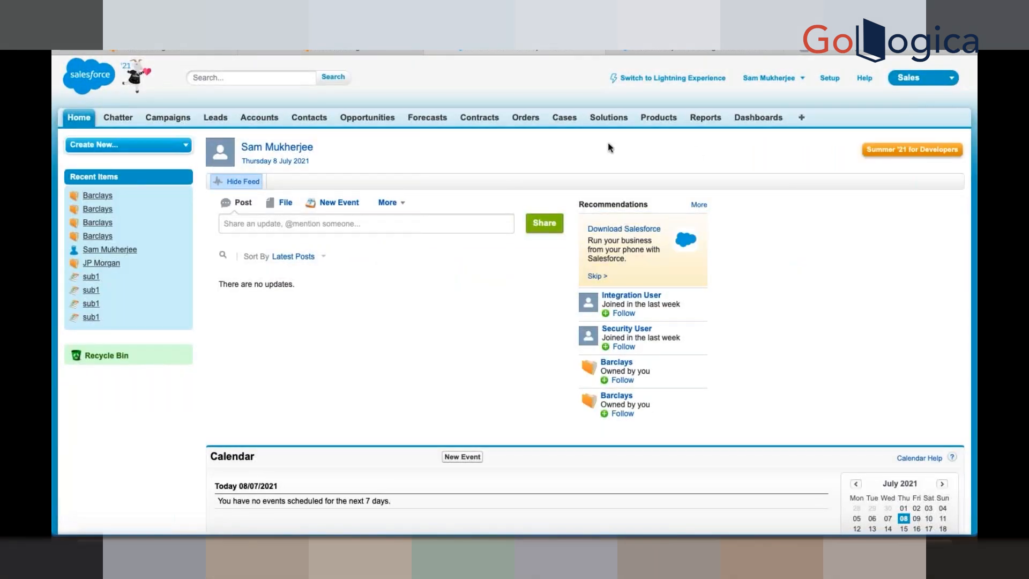
- Create a new report from the Contacts & Accounts report type in the Accounts & Contacts category
{"action": "left_click", "coordinate": [705, 118]}
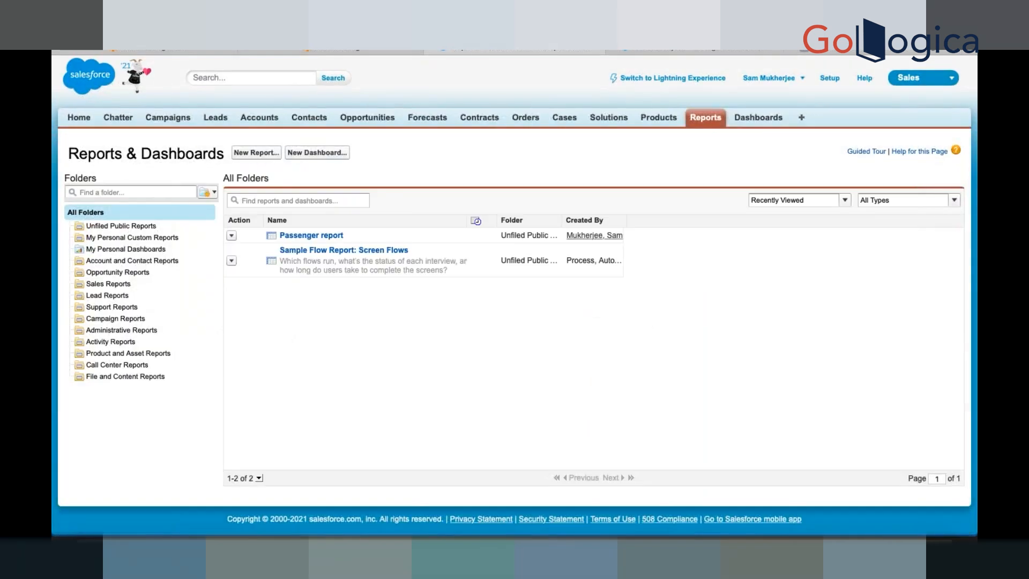
{"action": "left_click", "coordinate": [250, 154]}
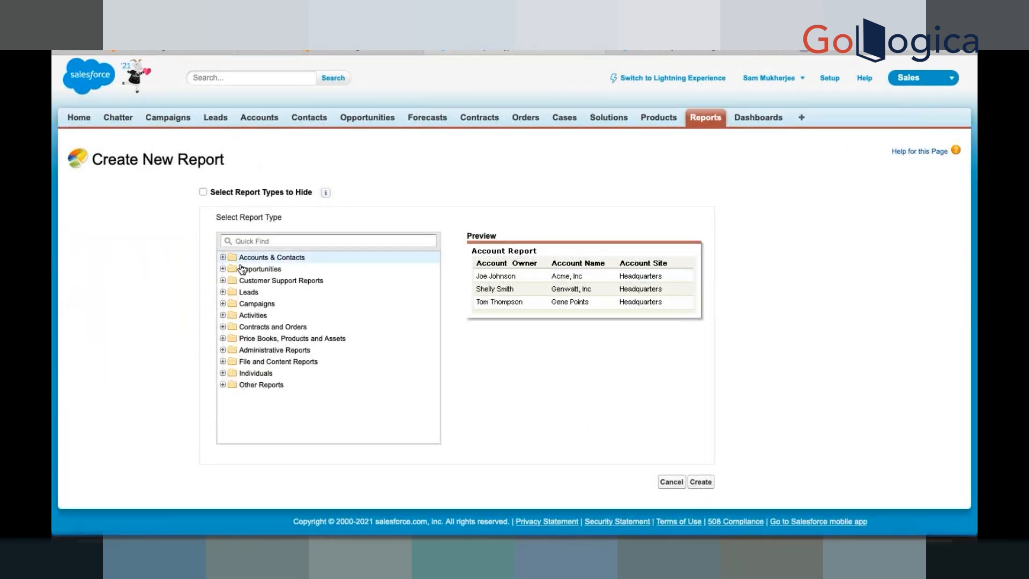
{"action": "left_click", "coordinate": [223, 257]}
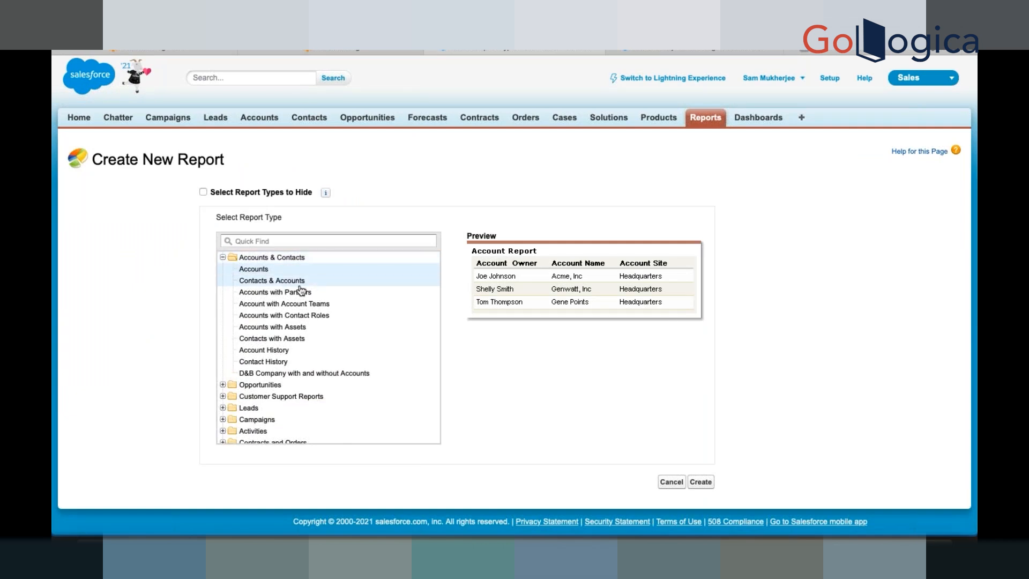
{"action": "left_click", "coordinate": [259, 283]}
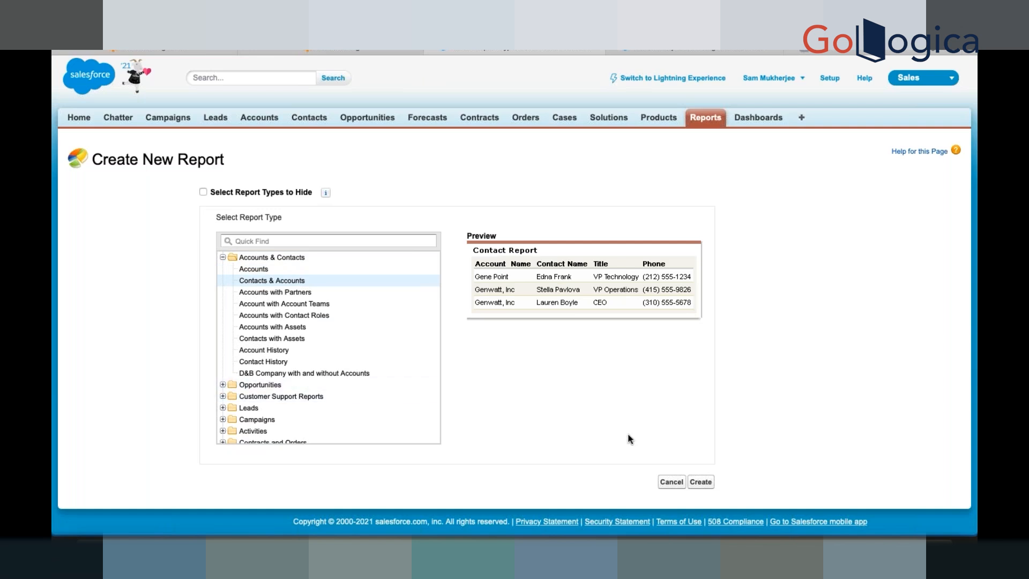
{"action": "left_click", "coordinate": [701, 482]}
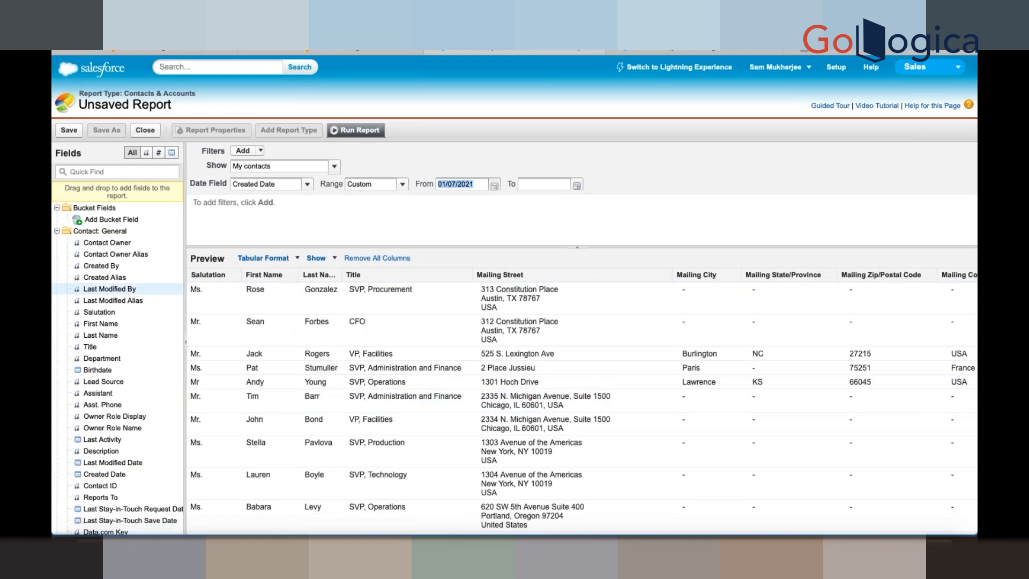
- Examine the available contact field groups and the preview's columns and records across to Account Name
{"action": "left_click", "coordinate": [57, 231]}
{"action": "left_click", "coordinate": [56, 243]}
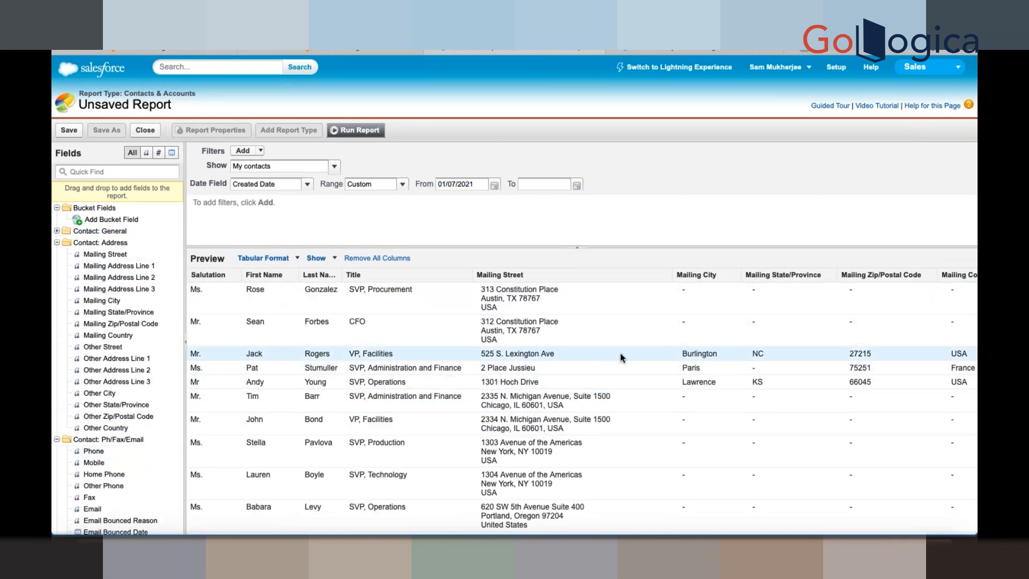
{"action": "scroll", "coordinate": [620, 352], "scroll_direction": "right", "scroll_amount": 10}
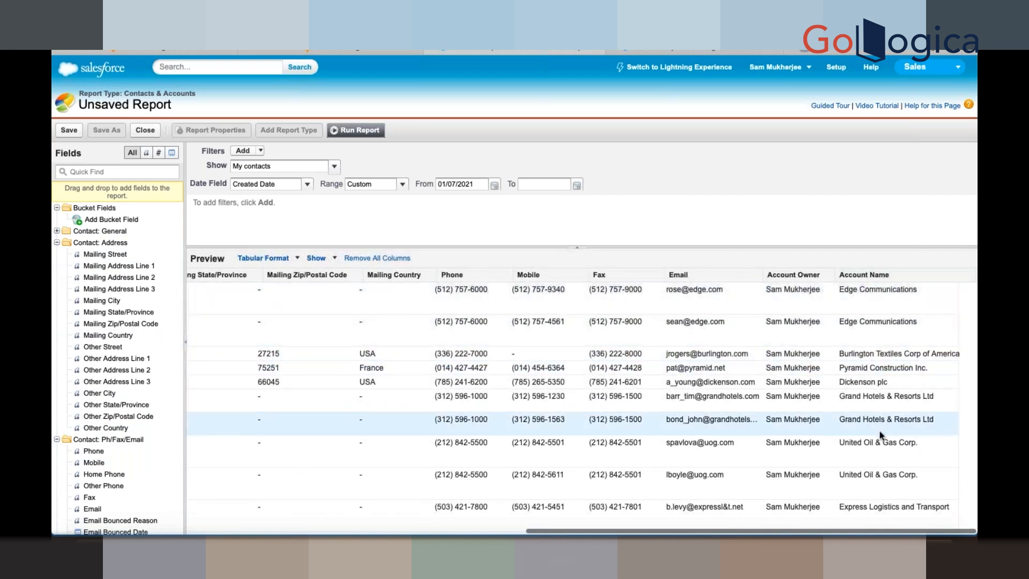
{"action": "scroll", "coordinate": [618, 353], "scroll_direction": "left", "scroll_amount": 10}
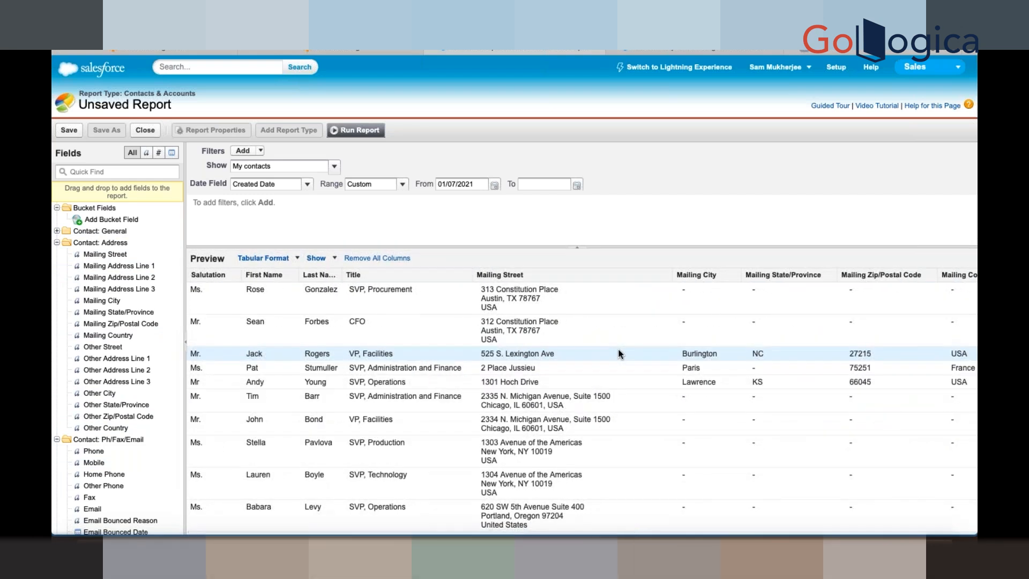
{"action": "scroll", "coordinate": [618, 351], "scroll_direction": "right", "scroll_amount": 10}
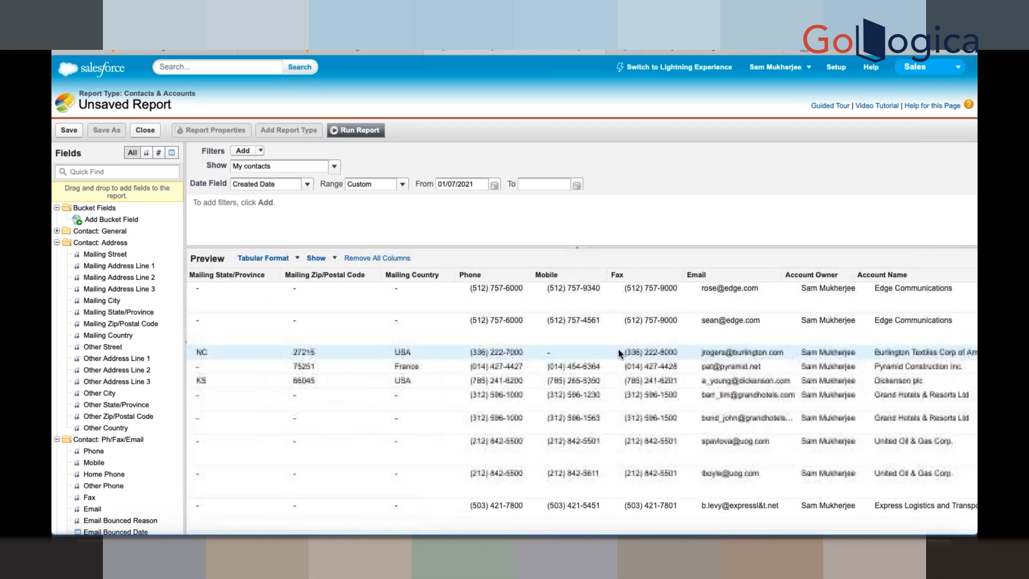
{"action": "scroll", "coordinate": [618, 351], "scroll_direction": "down", "scroll_amount": 3}
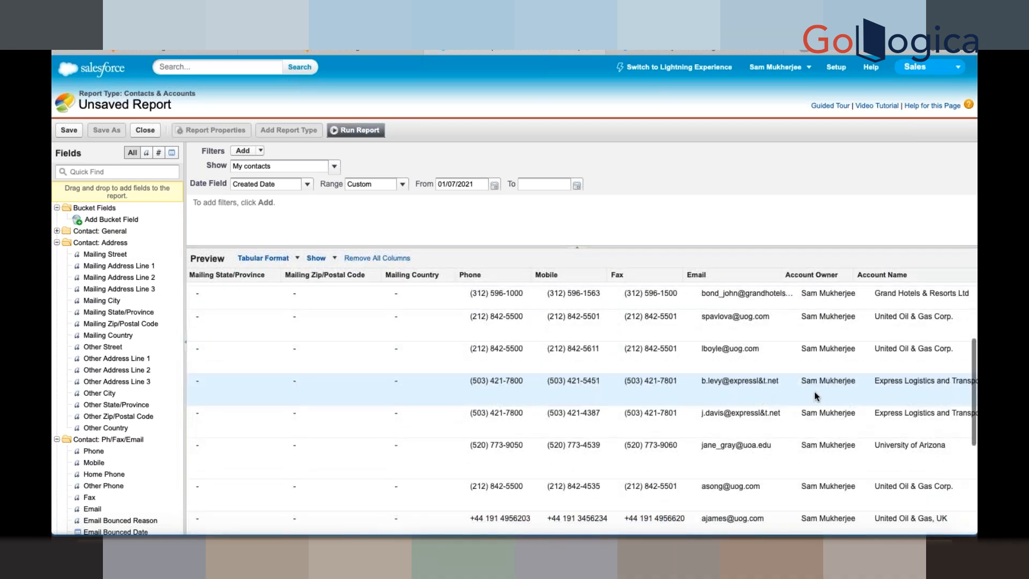
{"action": "scroll", "coordinate": [814, 391], "scroll_direction": "up", "scroll_amount": 1}
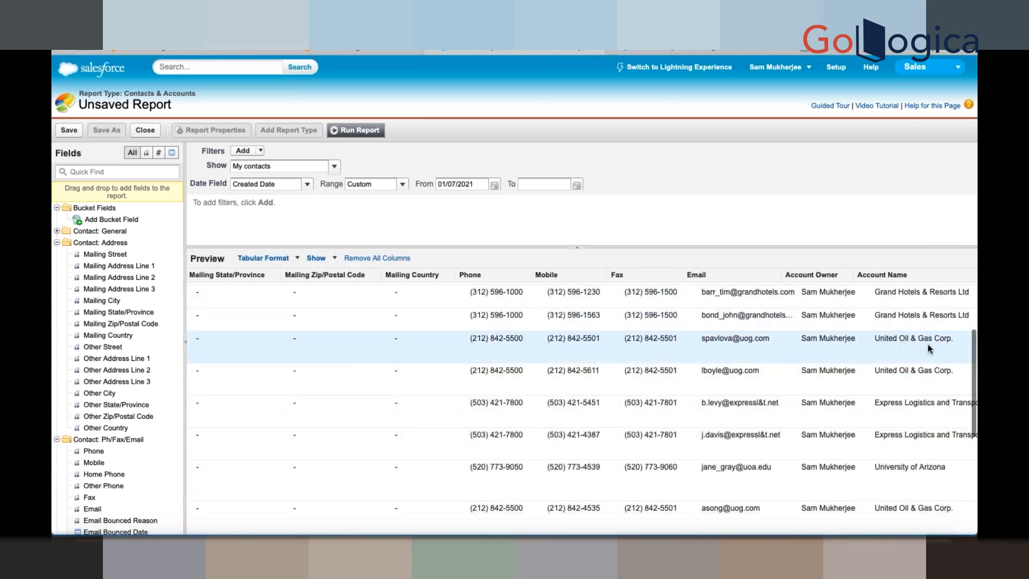
- Add a report filter on Account Name equals "United Oil & Gas Corp." and check the filtered preview
{"action": "left_click", "coordinate": [244, 151]}
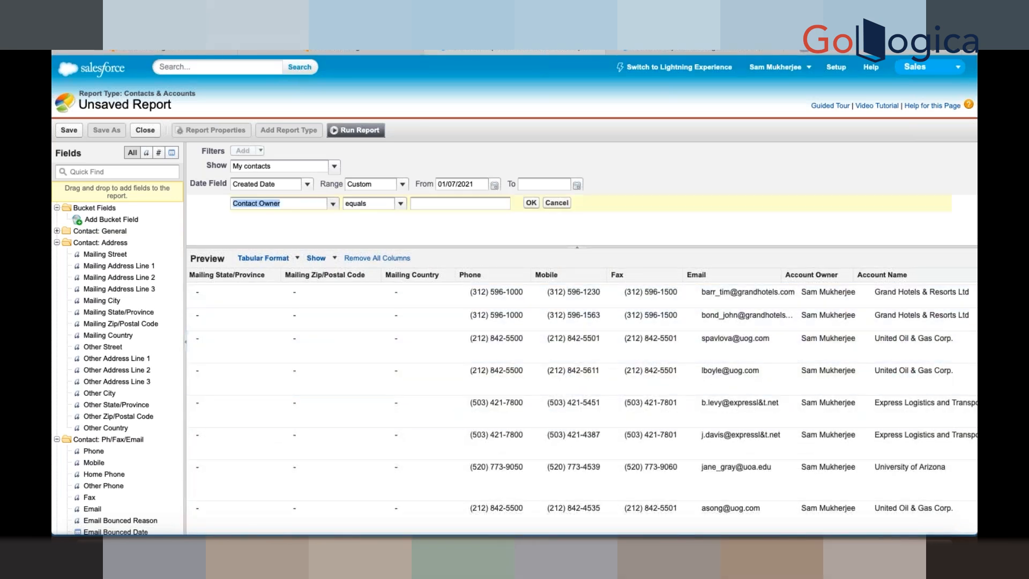
{"action": "type", "text": "Acco"}
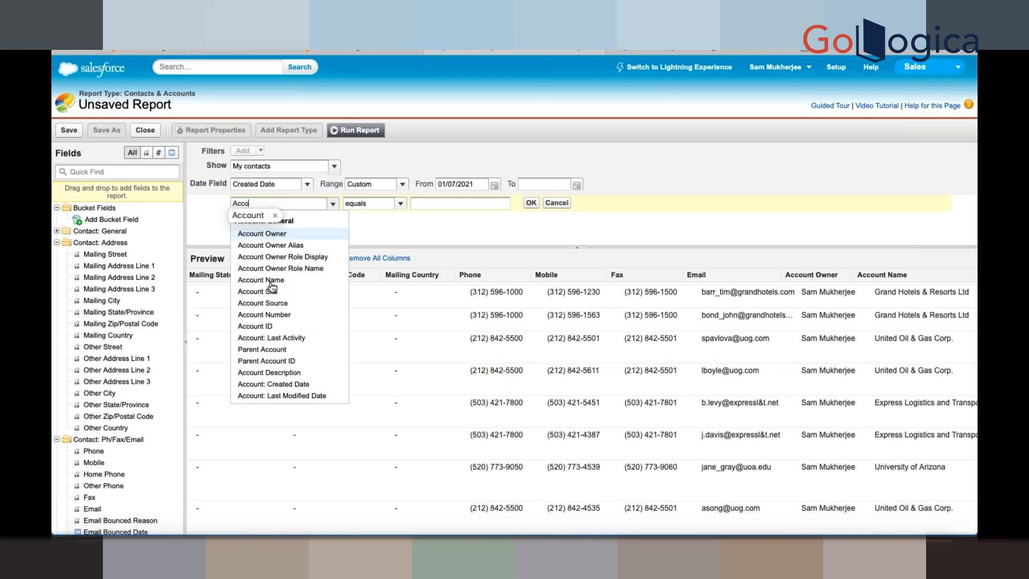
{"action": "left_click", "coordinate": [268, 281]}
{"action": "left_click", "coordinate": [439, 202]}
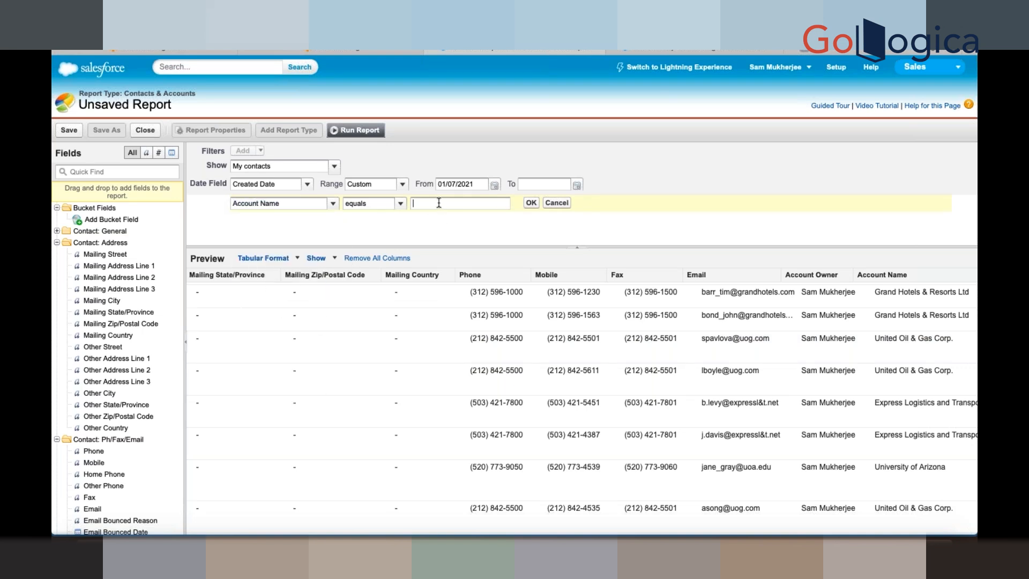
{"action": "type", "text": "United Oil & Gas Corp."}
{"action": "left_click", "coordinate": [531, 204]}
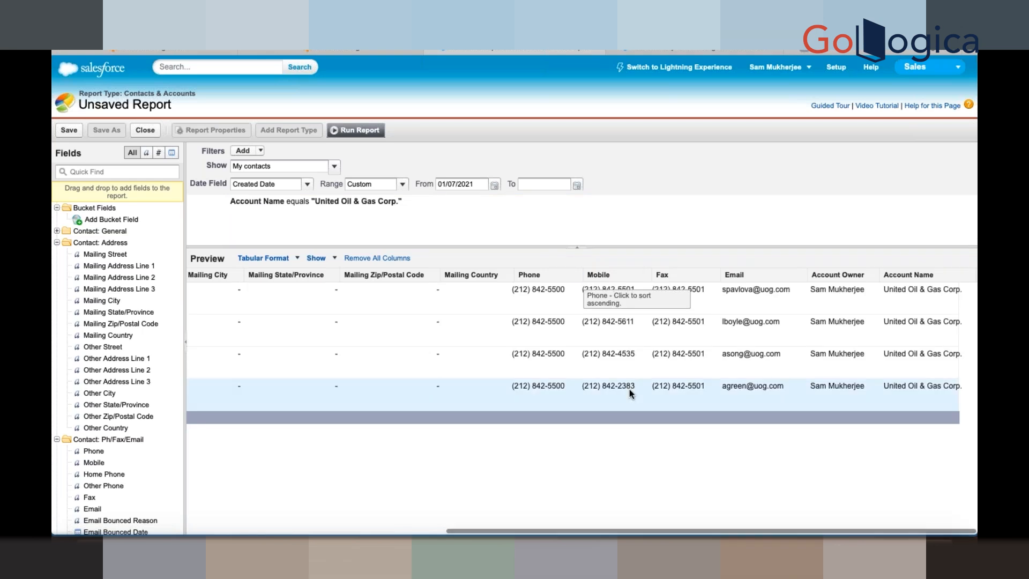
{"action": "scroll", "coordinate": [629, 389], "scroll_direction": "left", "scroll_amount": 5}
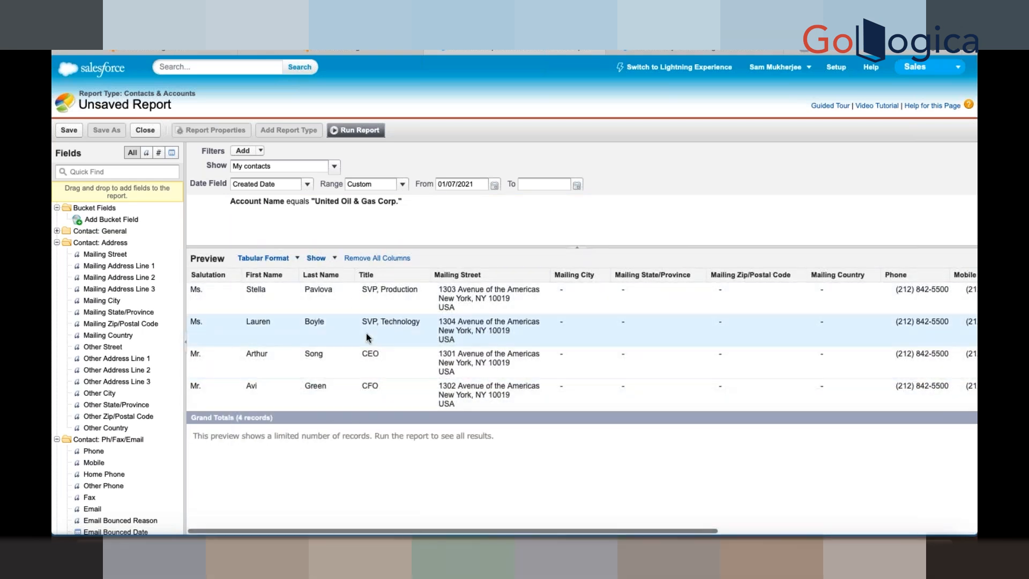
- Save the report as "Accnts and contacts" in the Unfiled Public Reports folder, letting the unique name fill in
{"action": "left_click", "coordinate": [68, 131]}
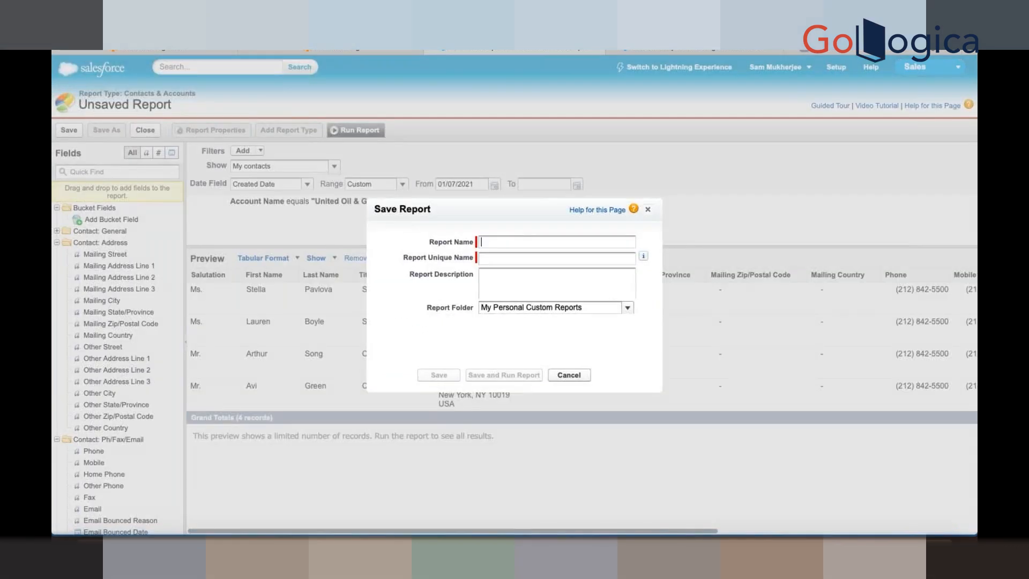
{"action": "type", "text": "Accnts and contacts"}
{"action": "left_click", "coordinate": [521, 282]}
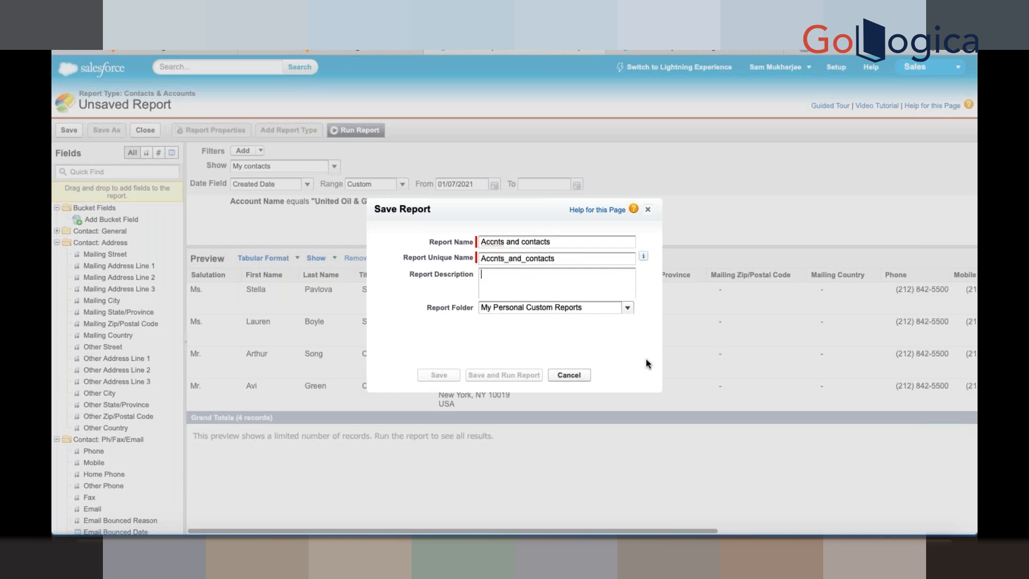
{"action": "left_click", "coordinate": [522, 309]}
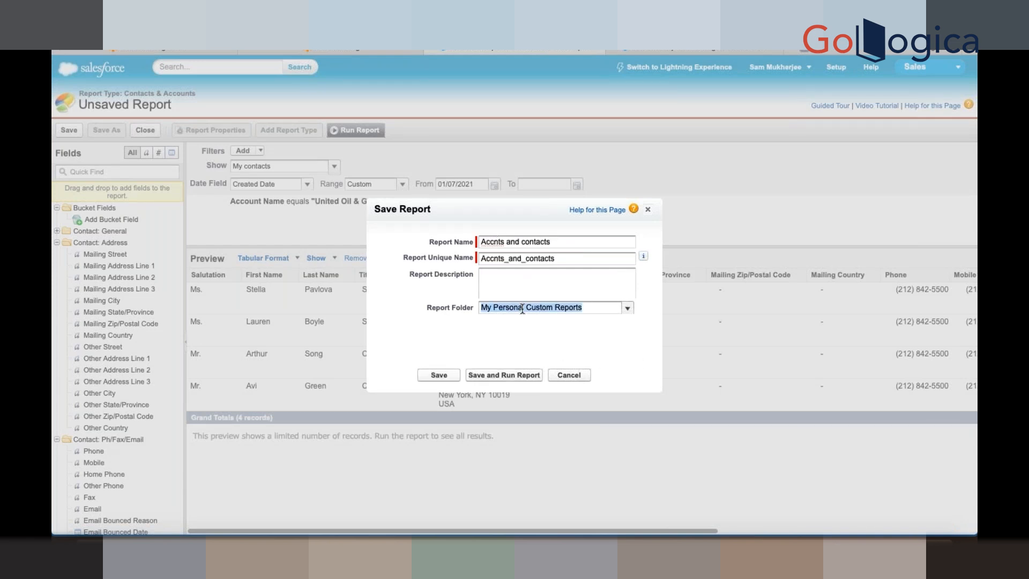
{"action": "left_click", "coordinate": [626, 309]}
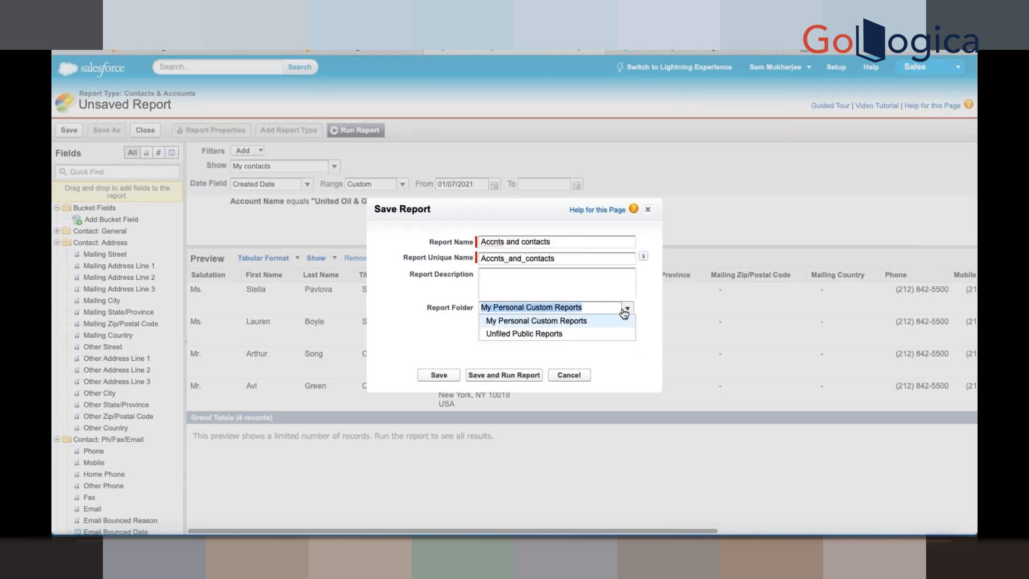
{"action": "left_click", "coordinate": [519, 336]}
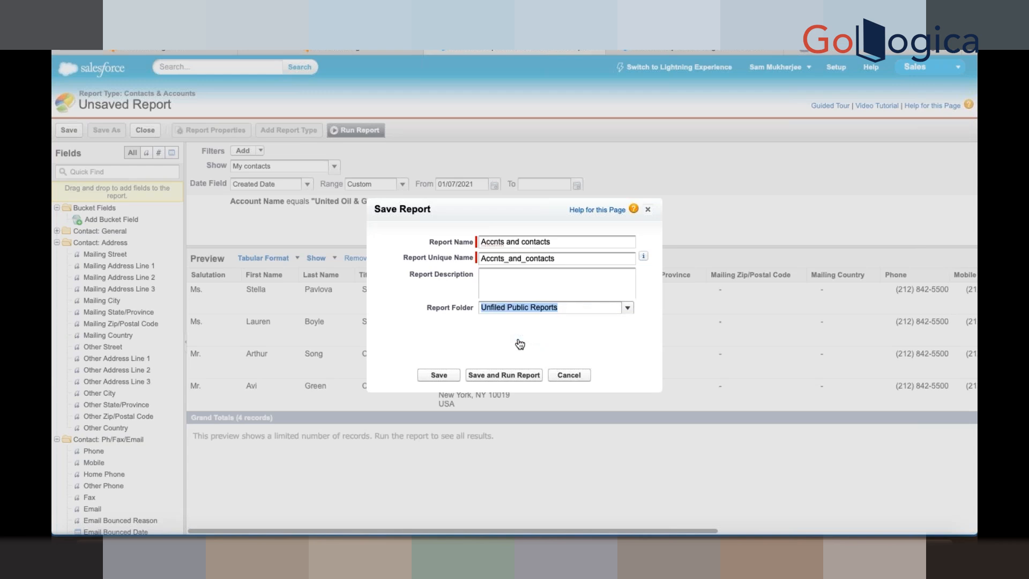
{"action": "left_click", "coordinate": [438, 375]}
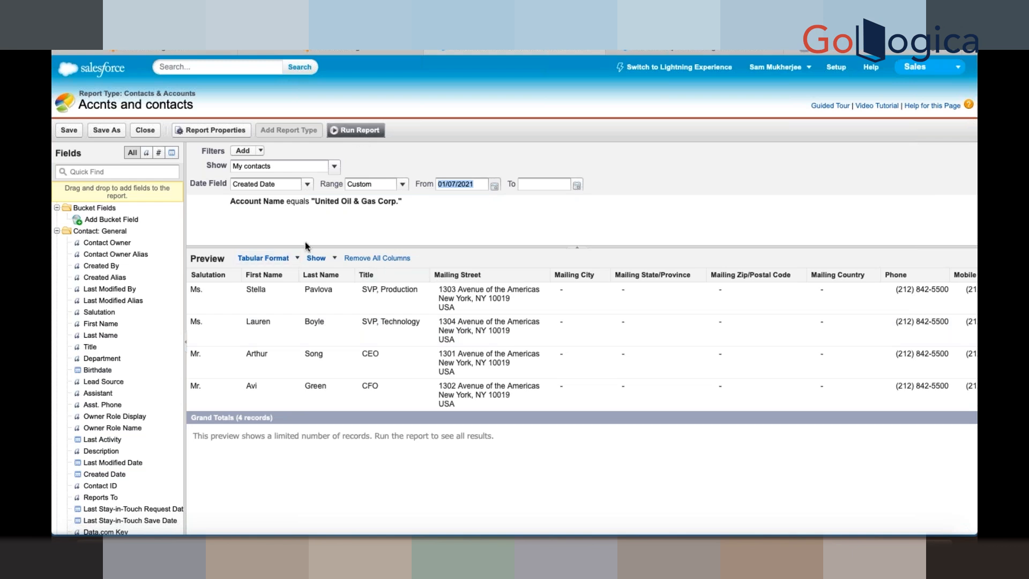
- Change the report format to Summary, to Matrix, and finally to Joined
{"action": "left_click", "coordinate": [298, 259]}
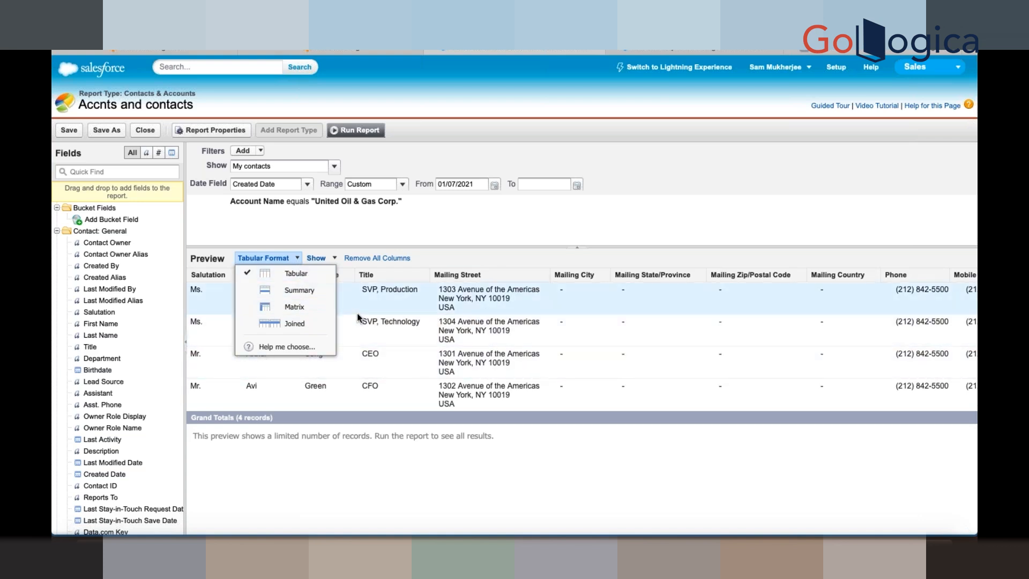
{"action": "left_click", "coordinate": [298, 290]}
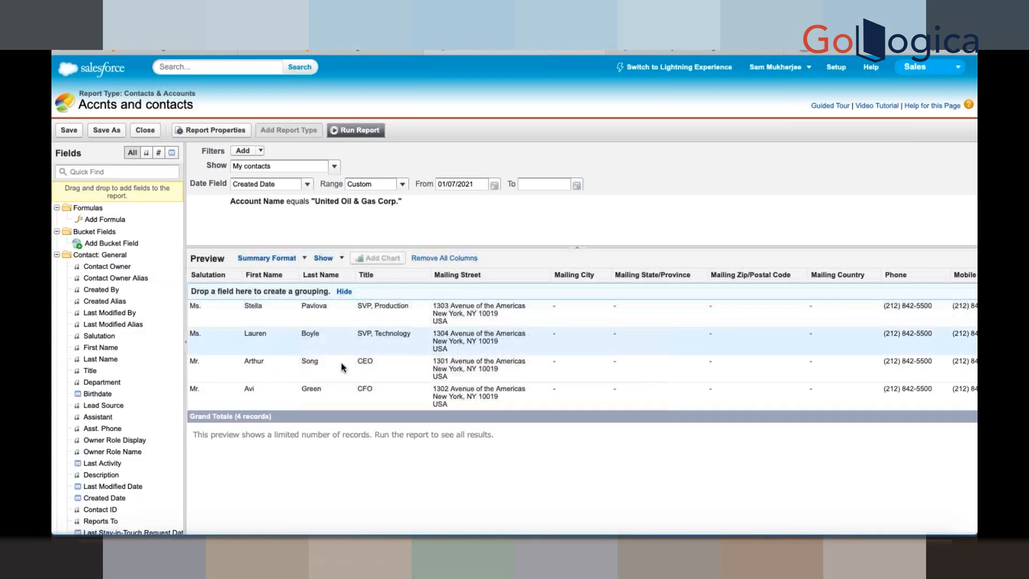
{"action": "left_click", "coordinate": [304, 258]}
{"action": "left_click", "coordinate": [289, 307]}
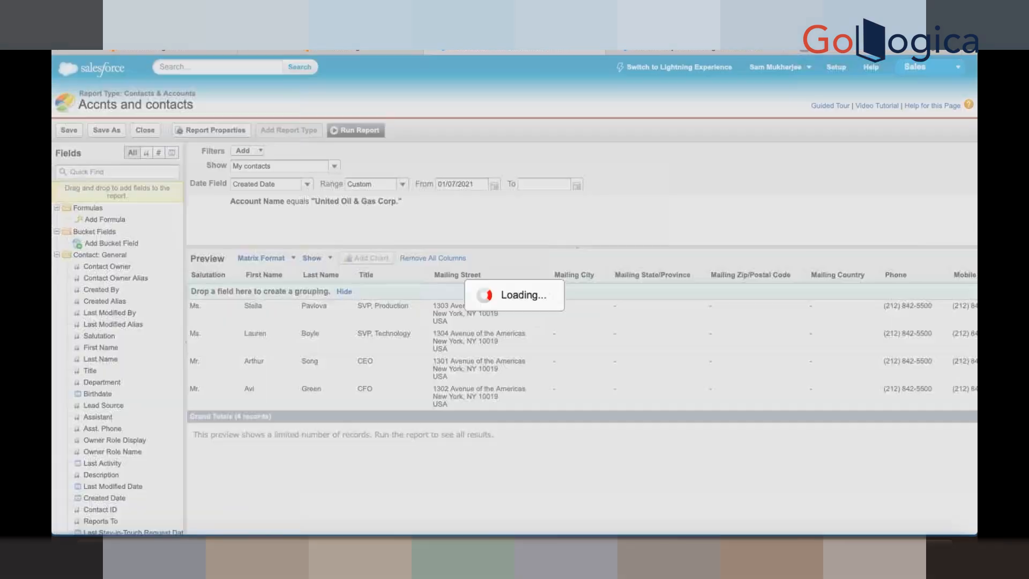
{"action": "left_click", "coordinate": [292, 257]}
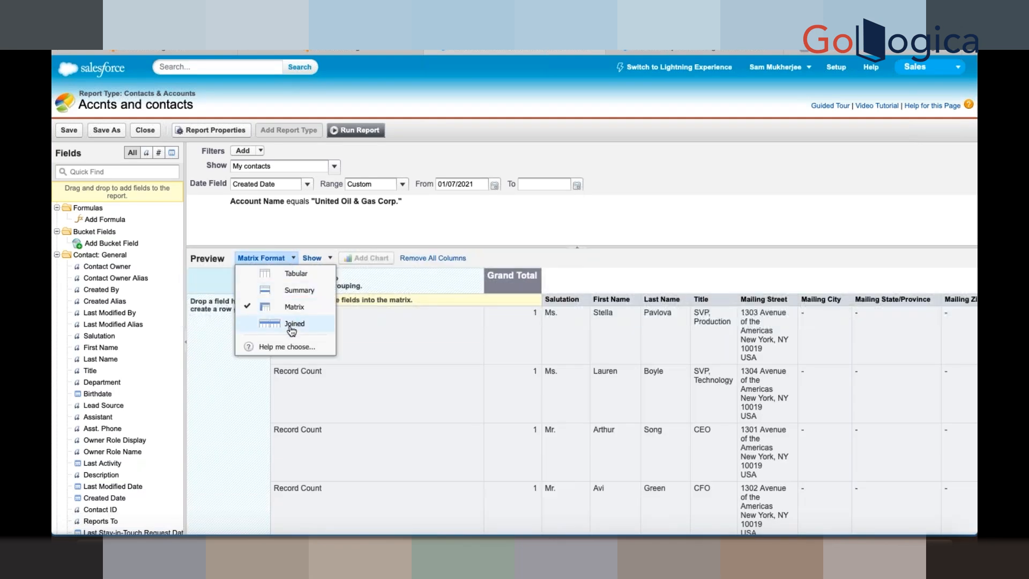
{"action": "left_click", "coordinate": [292, 324]}
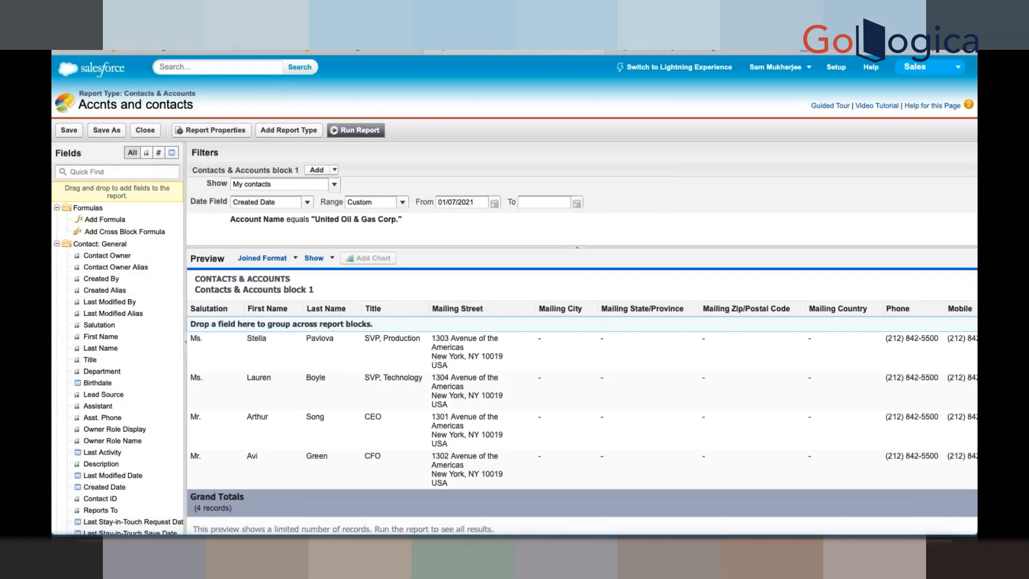
- Change the report format from Joined to Tabular and check the list of available formats
{"action": "left_click", "coordinate": [295, 259]}
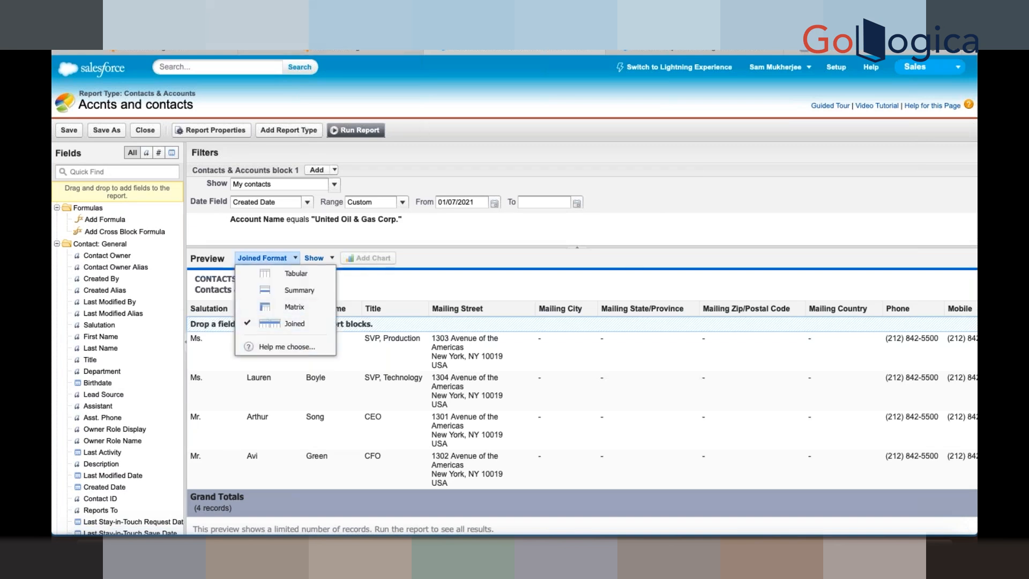
{"action": "left_click", "coordinate": [431, 28]}
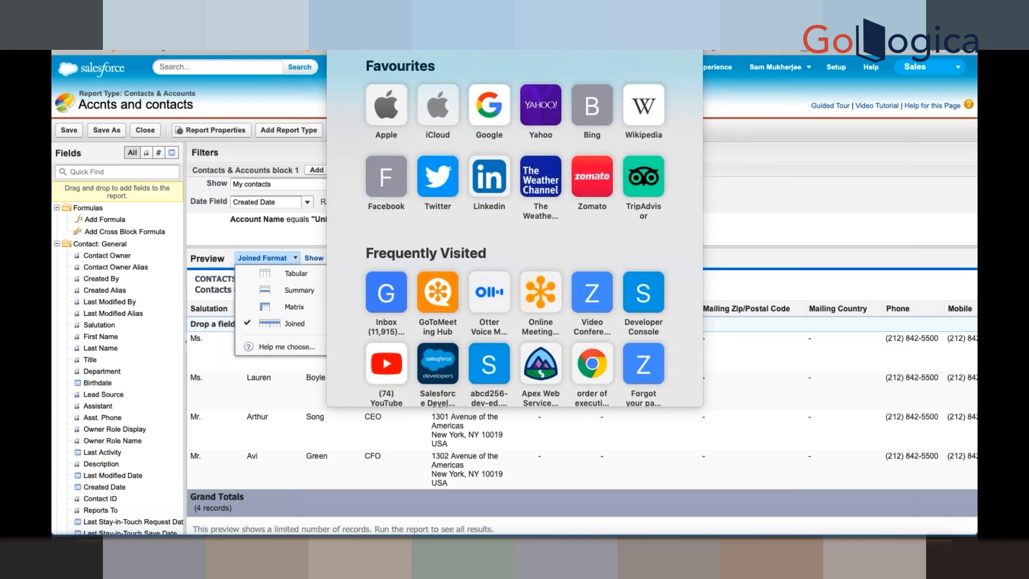
{"action": "left_click", "coordinate": [287, 275]}
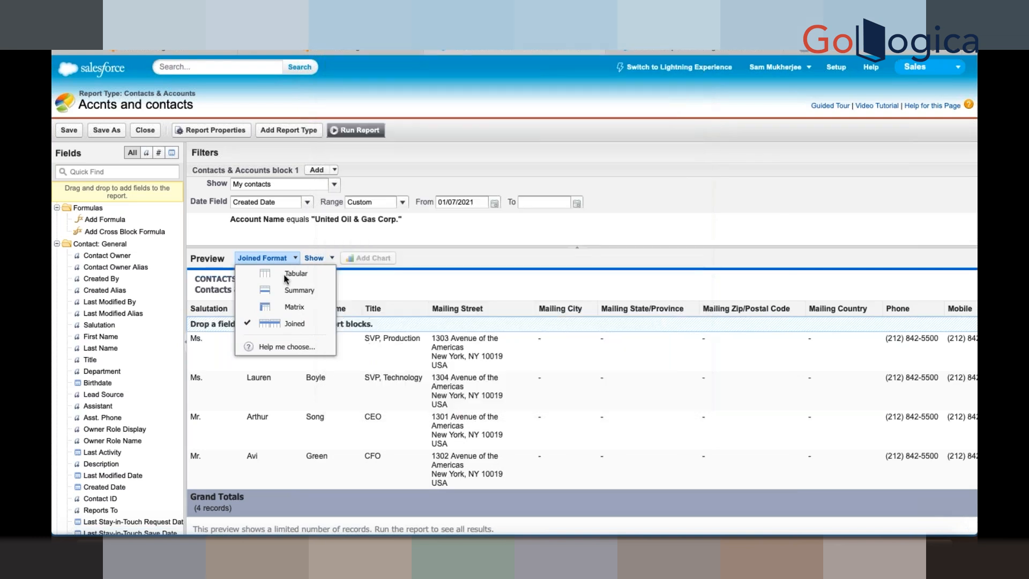
{"action": "left_click", "coordinate": [298, 279]}
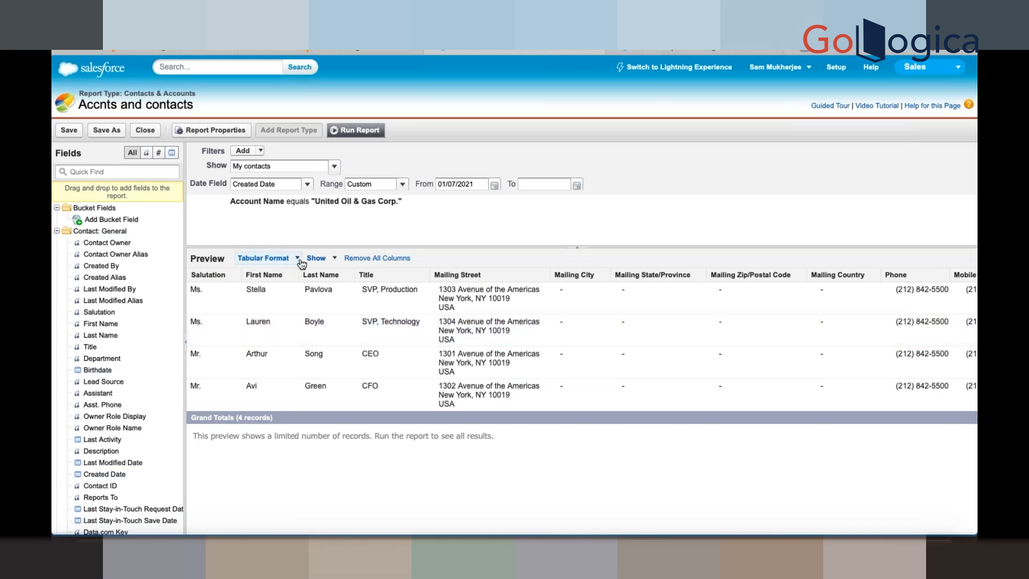
{"action": "left_click", "coordinate": [263, 258]}
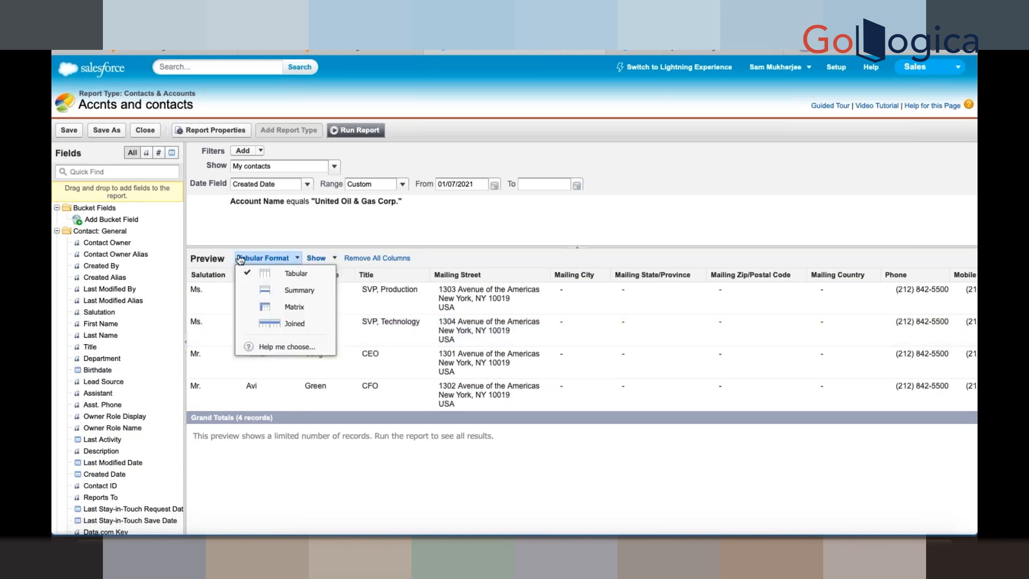
{"action": "left_click", "coordinate": [298, 258]}
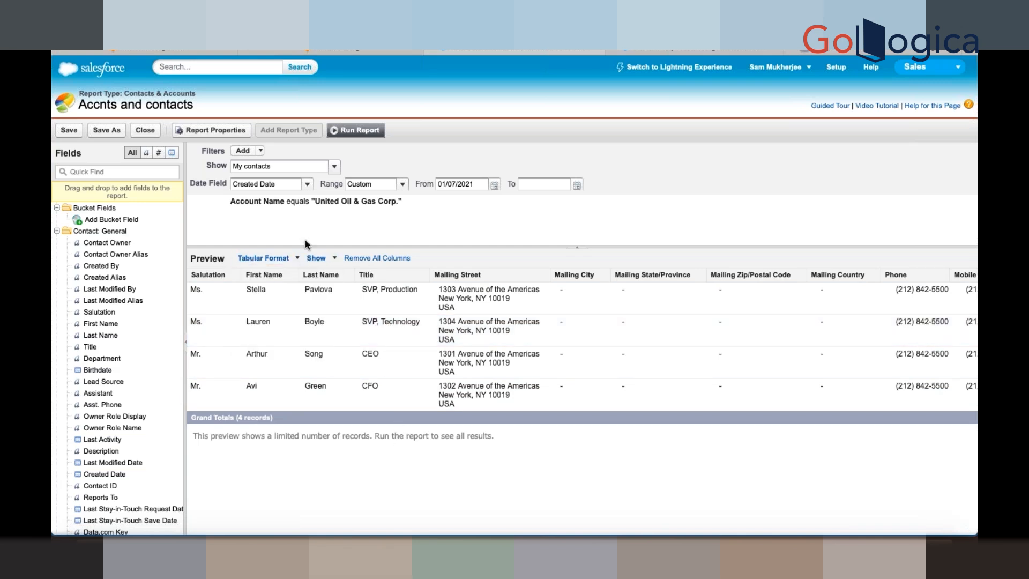
{"action": "left_click", "coordinate": [298, 259]}
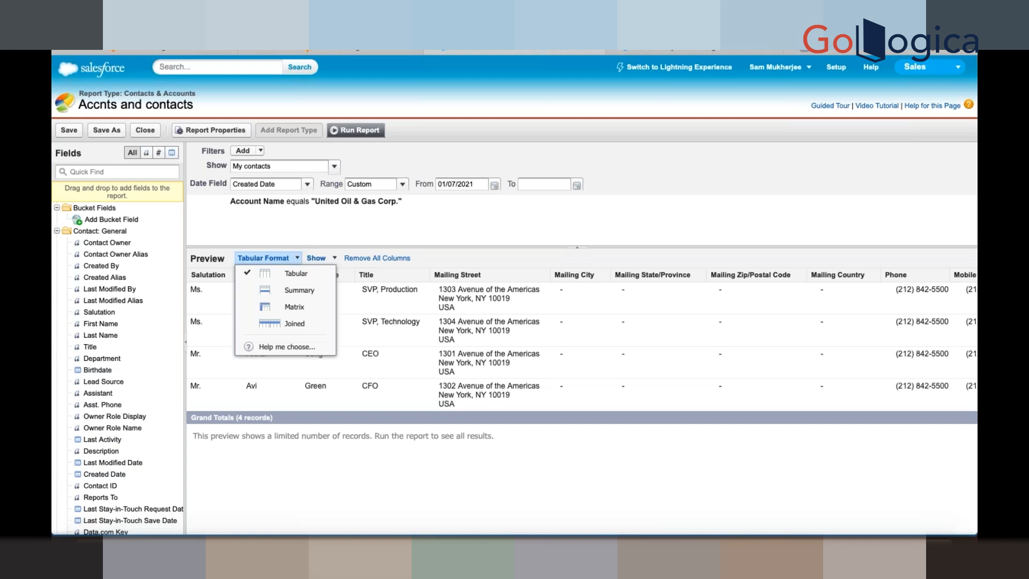
{"action": "left_click", "coordinate": [298, 259]}
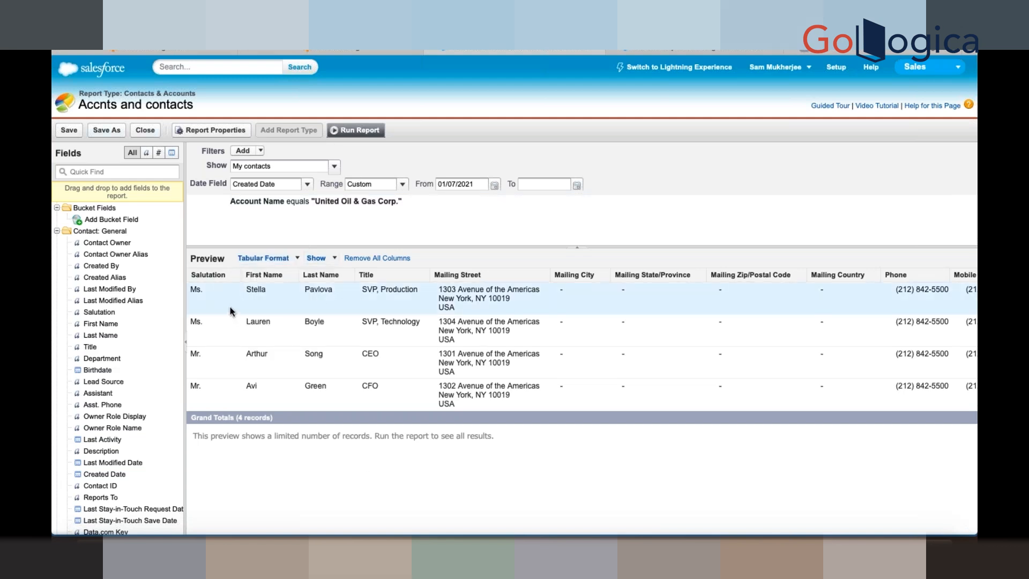
- Create a bucket field named "First name" from the First Name column without defining any buckets
{"action": "left_click", "coordinate": [293, 276]}
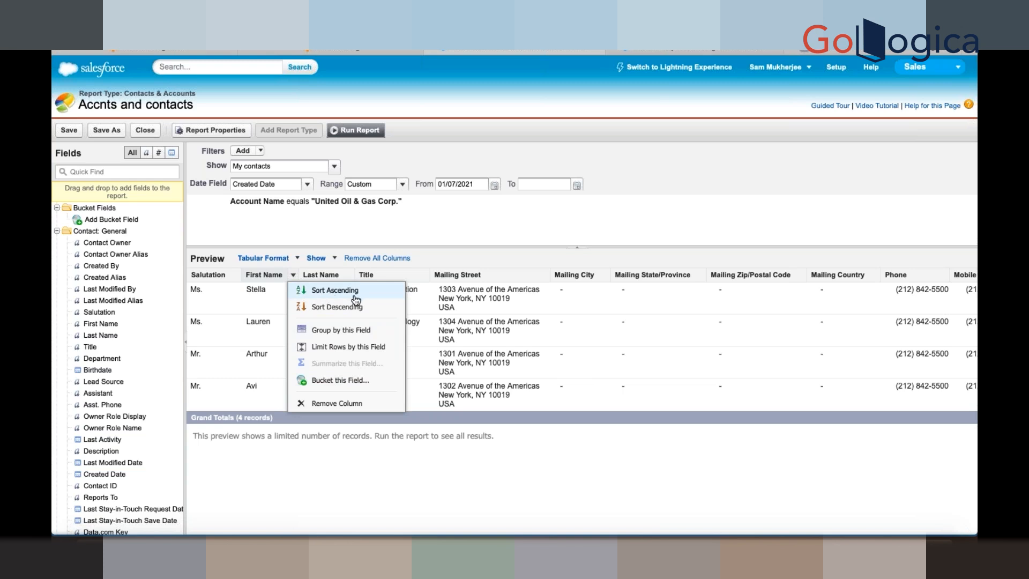
{"action": "left_click", "coordinate": [341, 381]}
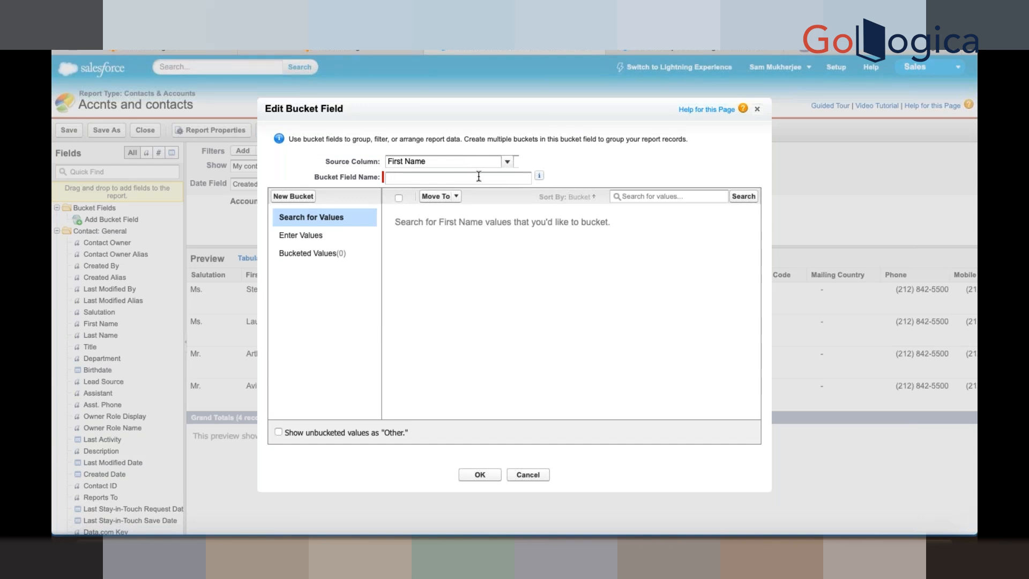
{"action": "type", "text": "First name"}
{"action": "left_click", "coordinate": [479, 475]}
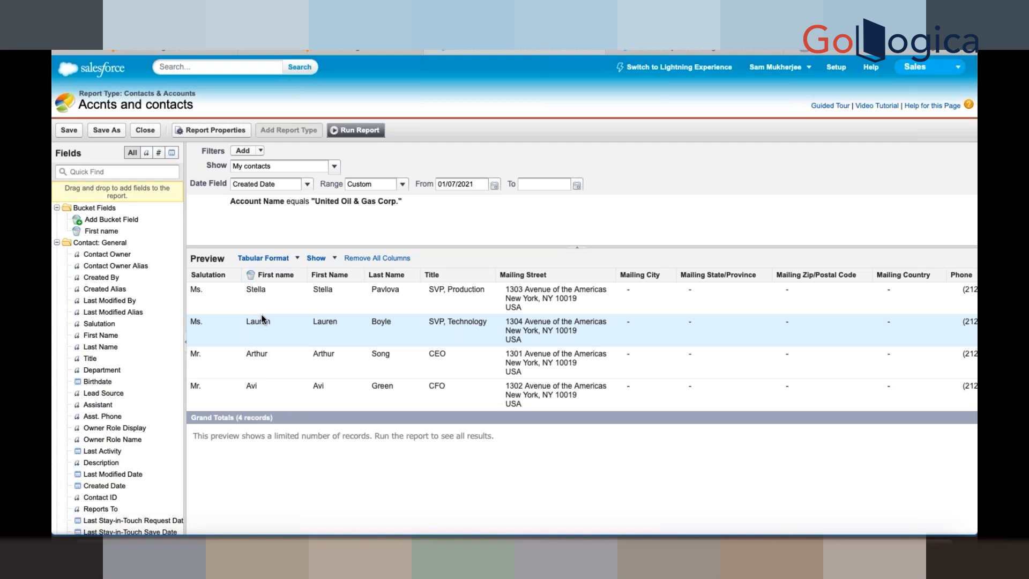
- Delete the "First name" bucket field from the report
{"action": "left_click", "coordinate": [300, 276]}
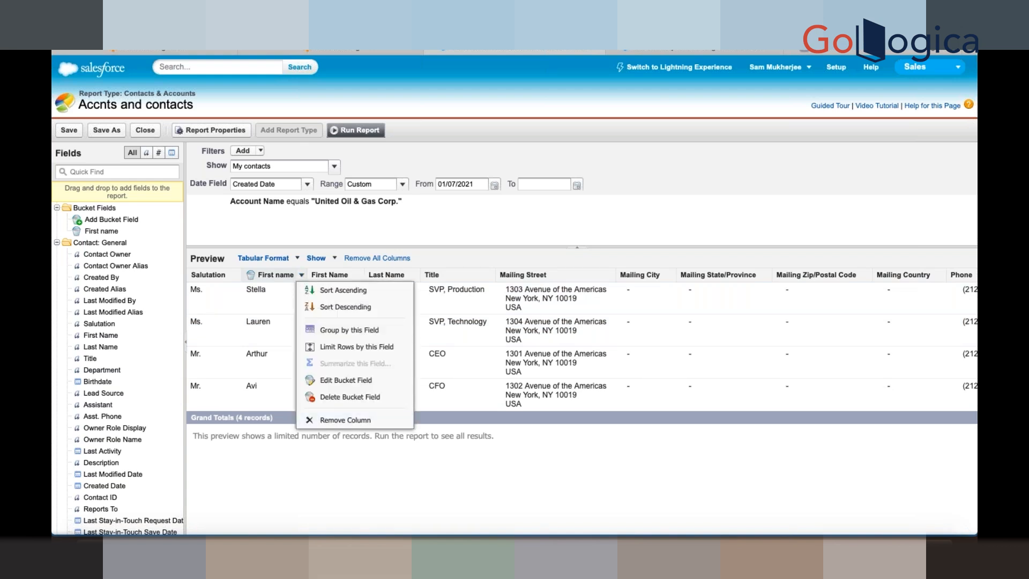
{"action": "left_click", "coordinate": [387, 471]}
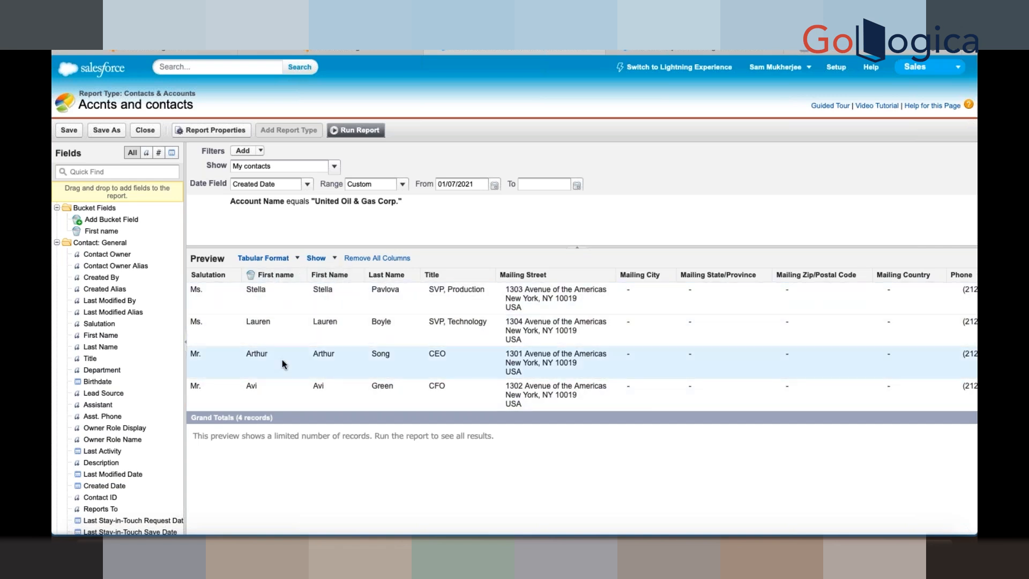
{"action": "left_click", "coordinate": [302, 274]}
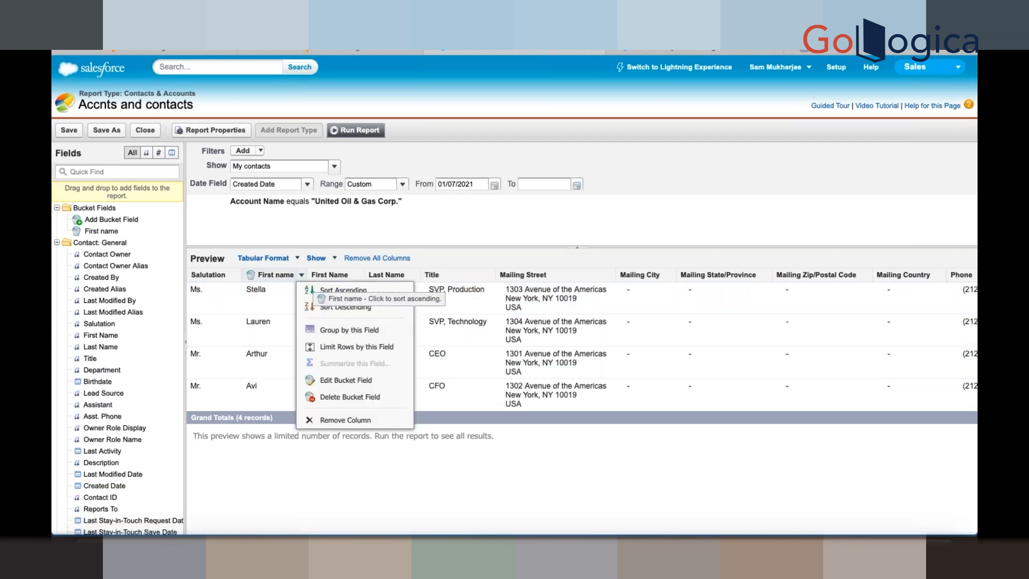
{"action": "left_click", "coordinate": [343, 397]}
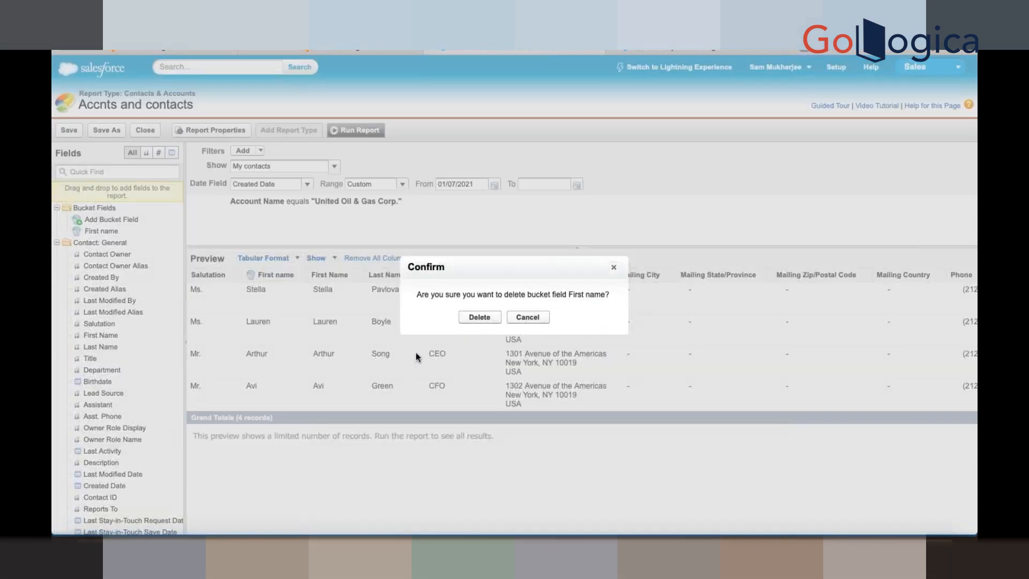
{"action": "left_click", "coordinate": [479, 317]}
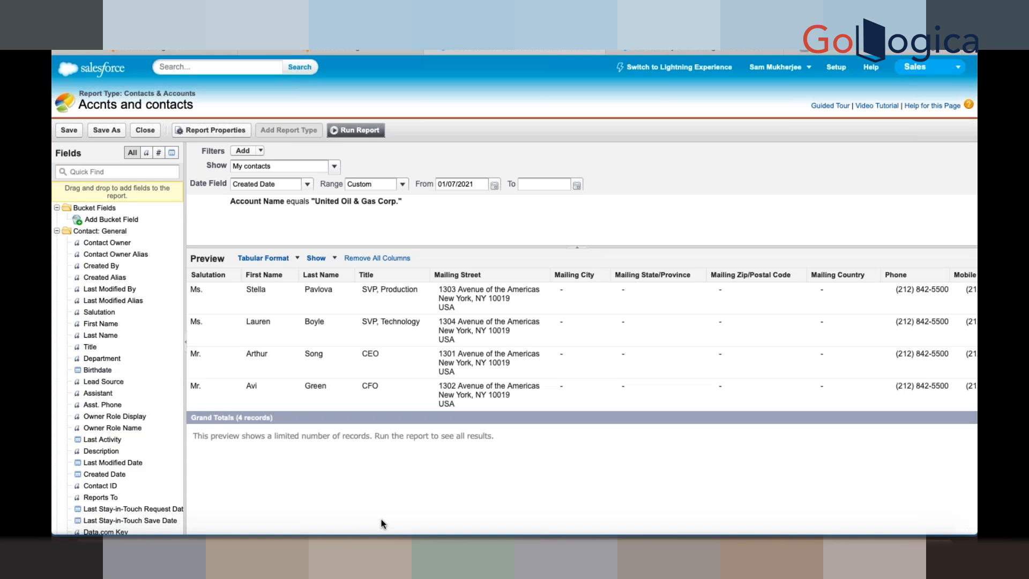
- Create a "Firstname" bucket field on First Name, enter one contact's first name as a value, and show unbucketed values as "Other."
{"action": "left_click", "coordinate": [293, 276]}
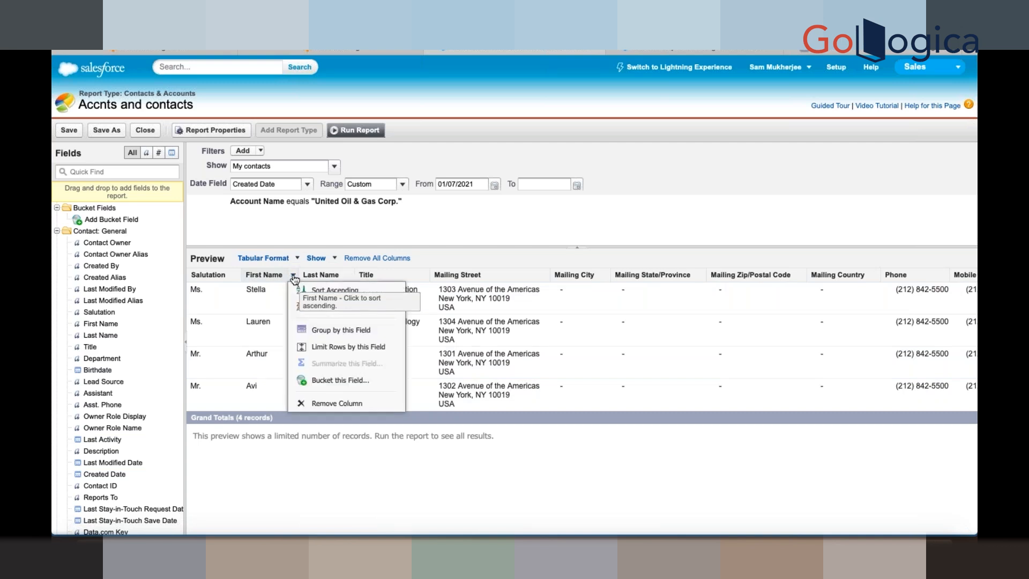
{"action": "left_click", "coordinate": [323, 380]}
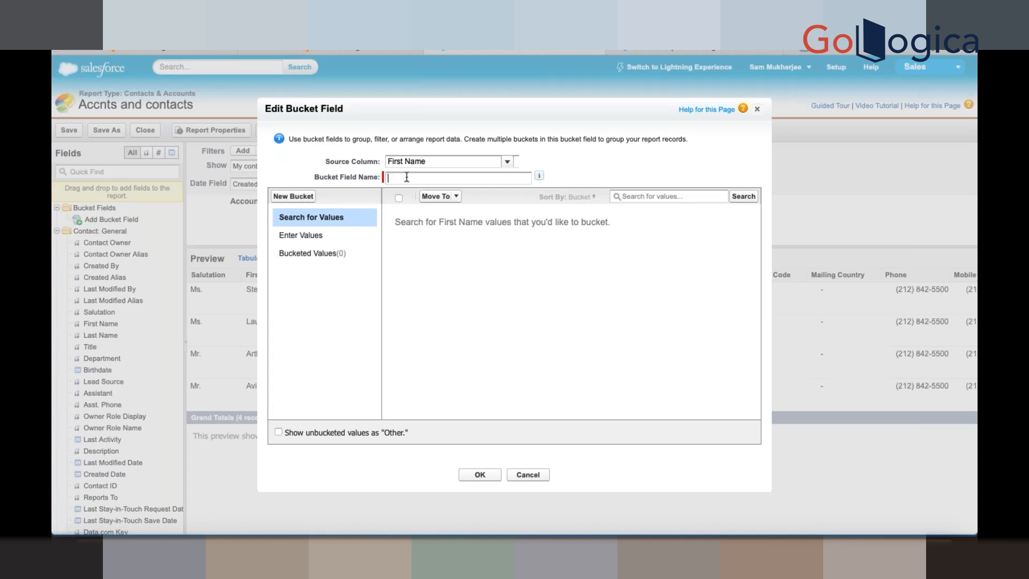
{"action": "type", "text": "FirstName"}
{"action": "left_click", "coordinate": [313, 238]}
{"action": "left_click", "coordinate": [433, 218]}
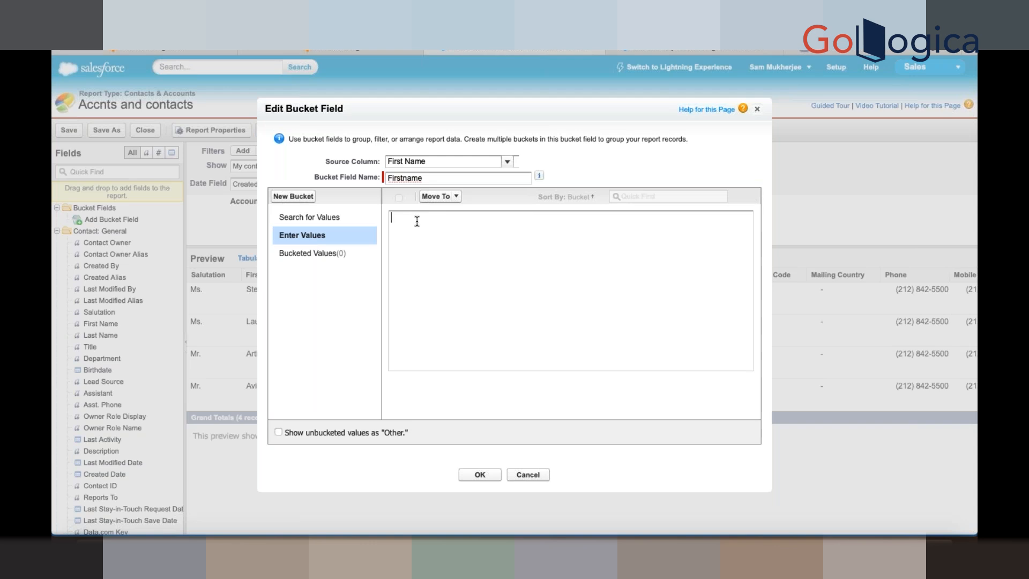
{"action": "type", "text": "Stella"}
{"action": "left_click", "coordinate": [278, 432]}
{"action": "left_click", "coordinate": [480, 474]}
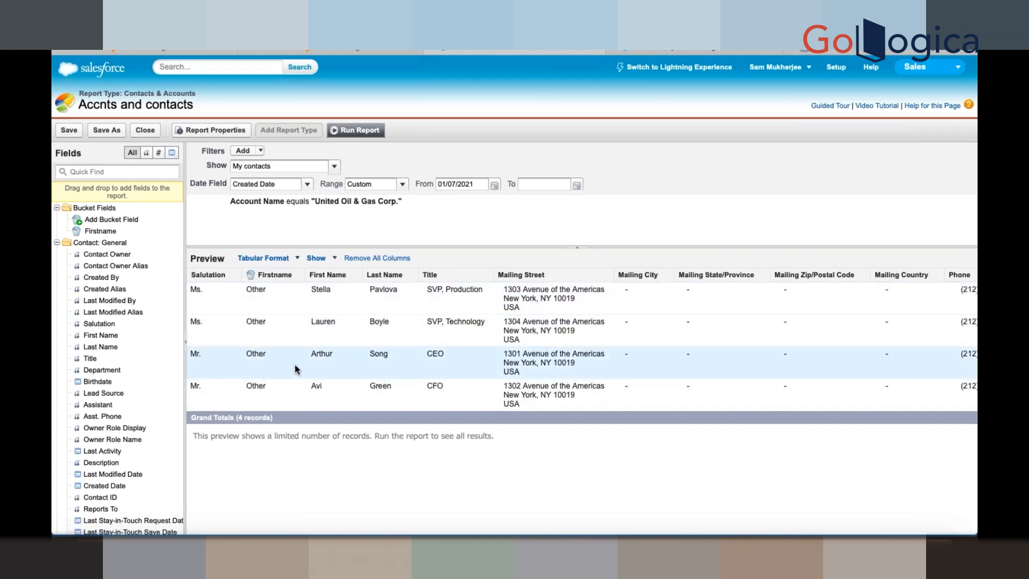
- Edit the "Firstname" bucket field and add a new bucket named "Bucket2"
{"action": "left_click", "coordinate": [298, 259]}
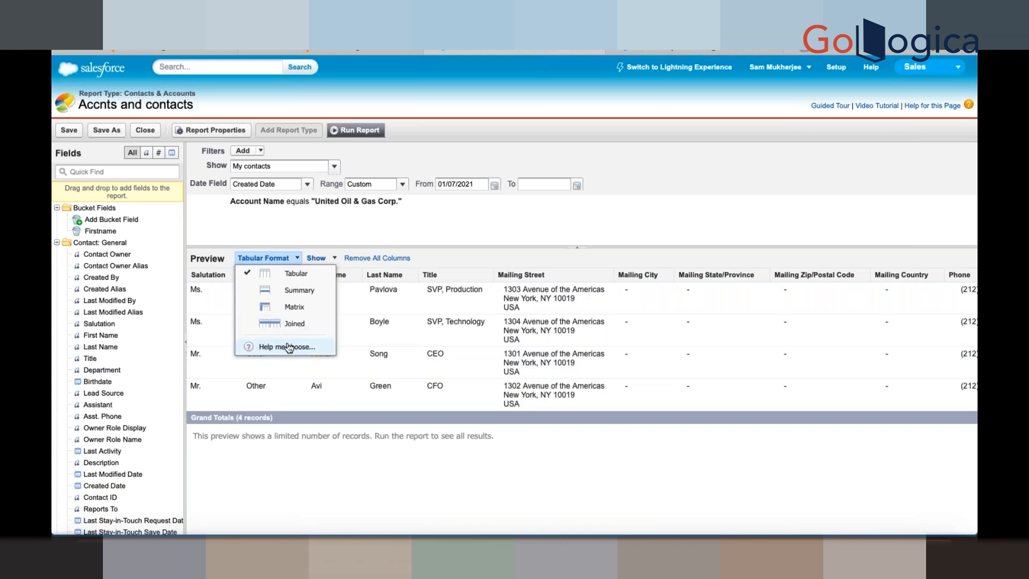
{"action": "left_click", "coordinate": [365, 336]}
{"action": "left_click", "coordinate": [299, 276]}
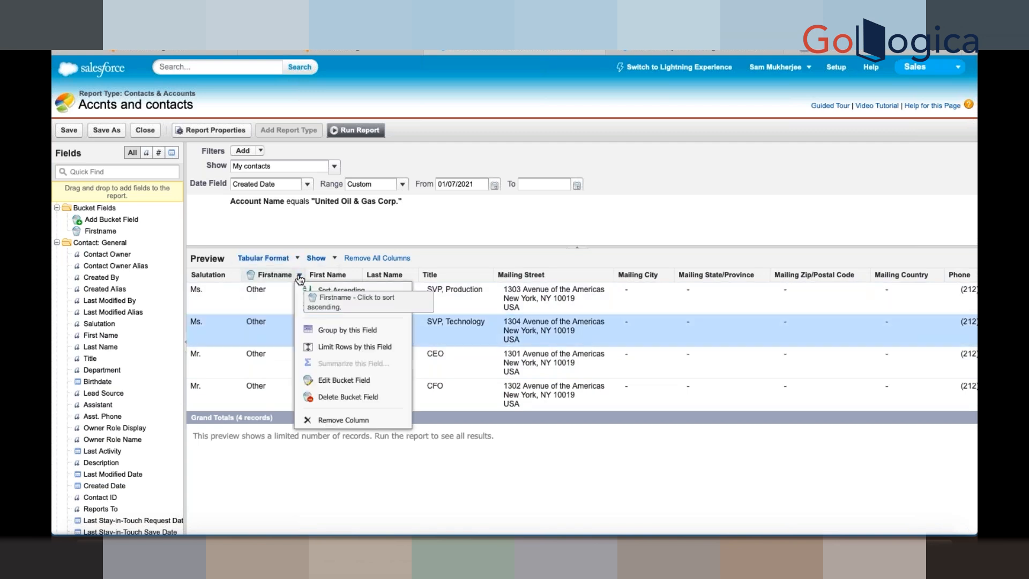
{"action": "left_click", "coordinate": [332, 381]}
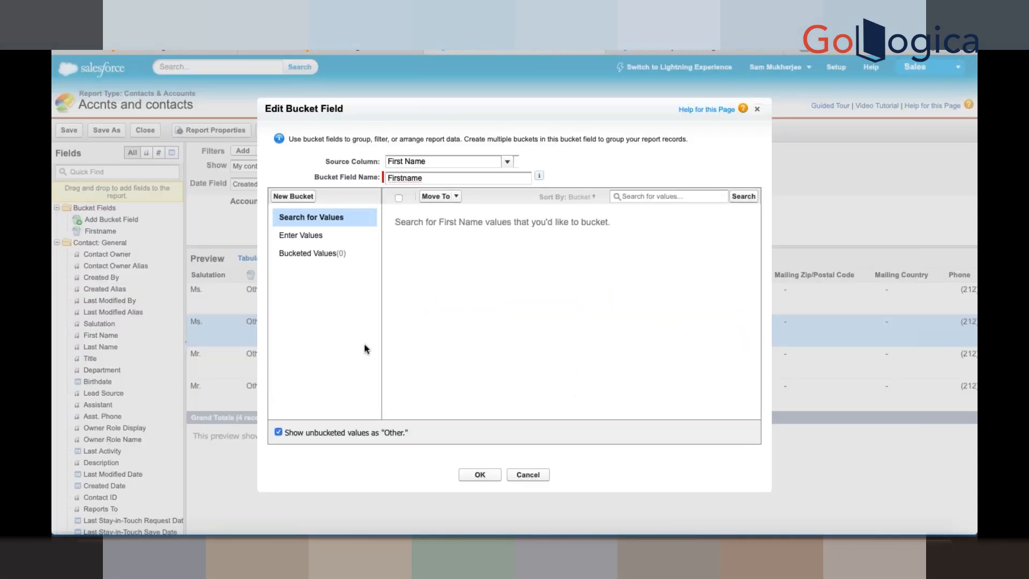
{"action": "double_click", "coordinate": [483, 288]}
{"action": "left_click", "coordinate": [578, 269]}
{"action": "left_click", "coordinate": [282, 197]}
{"action": "type", "text": "Bucket2"}
{"action": "left_click", "coordinate": [481, 475]}
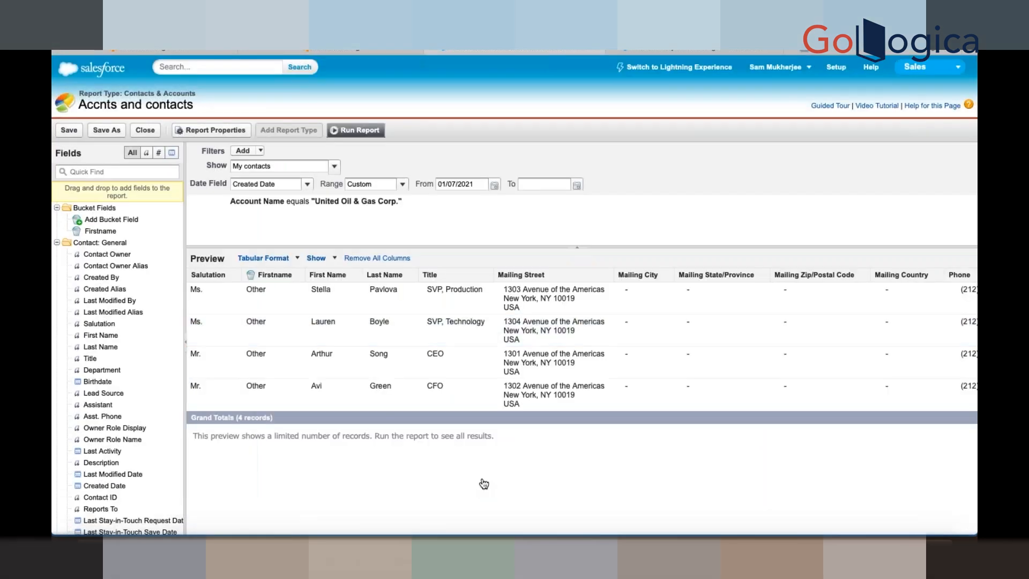
- Reopen the "Firstname" bucket field and try to move values into Bucket2
{"action": "left_click", "coordinate": [299, 276]}
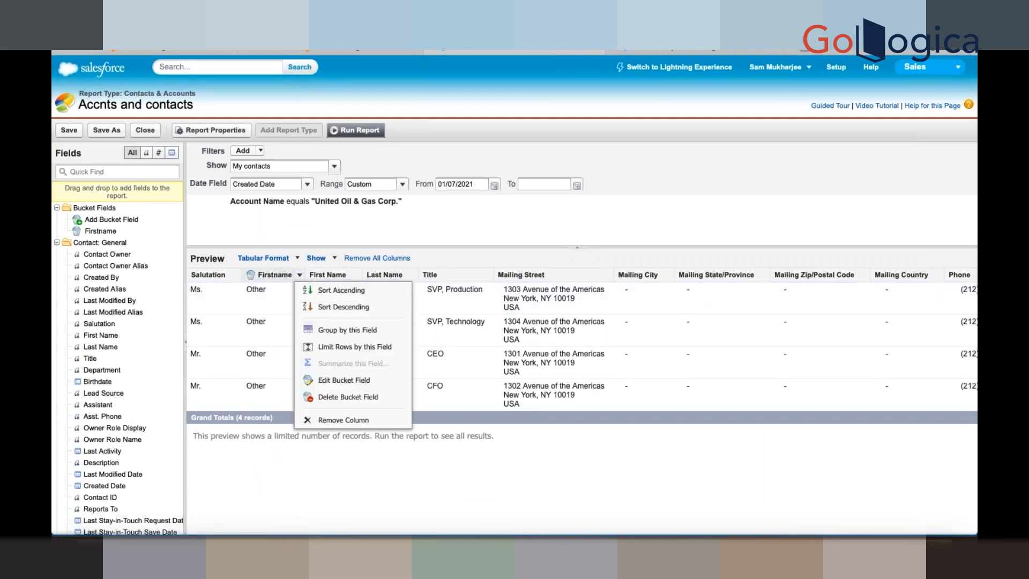
{"action": "left_click", "coordinate": [329, 380]}
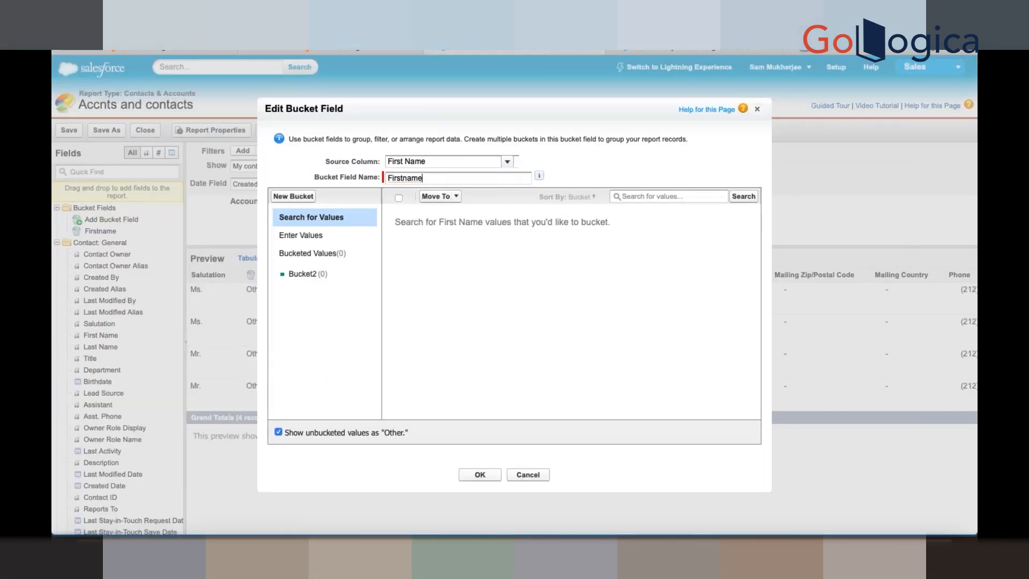
{"action": "left_click", "coordinate": [302, 275]}
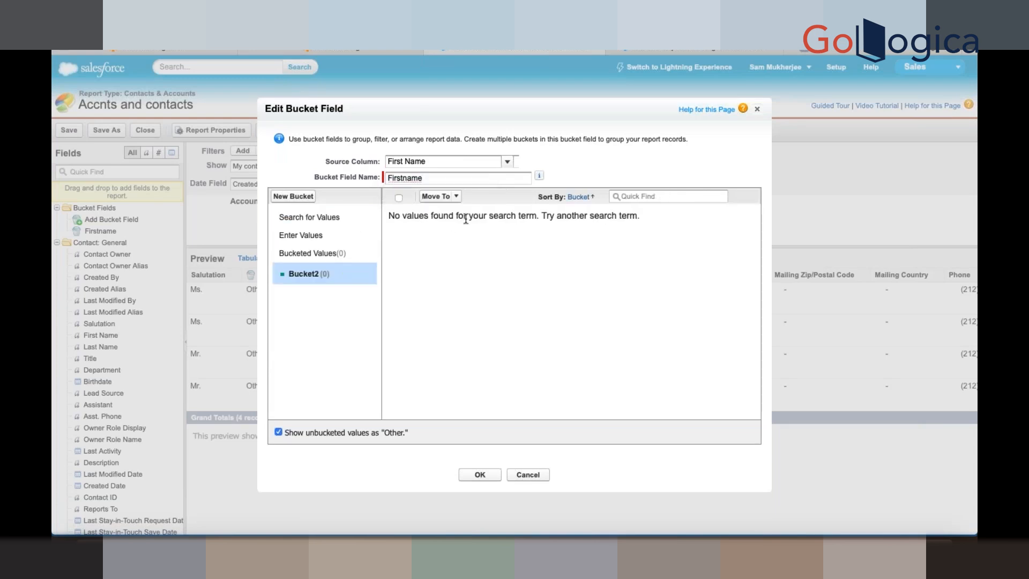
{"action": "left_click", "coordinate": [456, 196]}
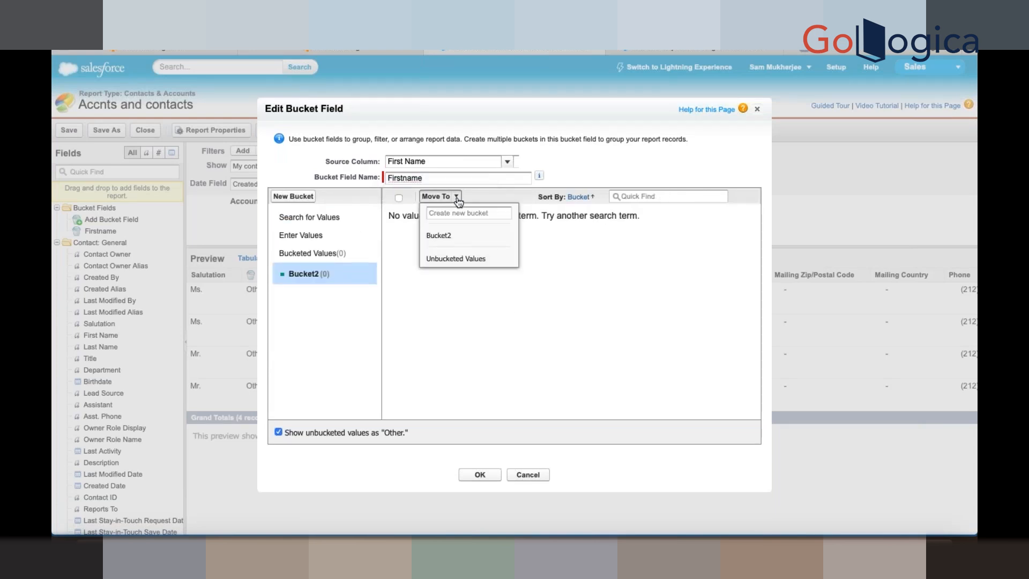
{"action": "left_click", "coordinate": [455, 236]}
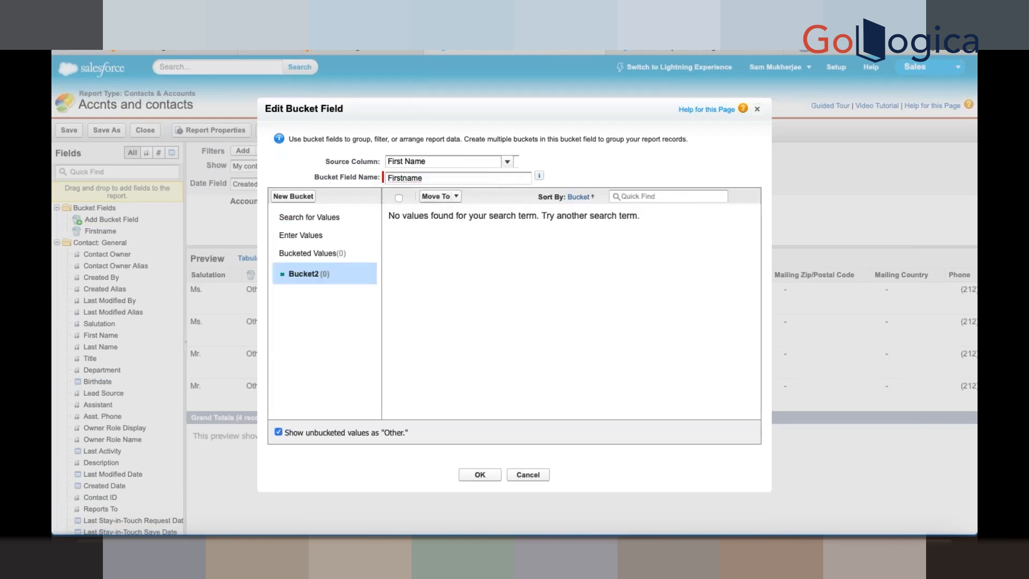
{"action": "left_click", "coordinate": [480, 474]}
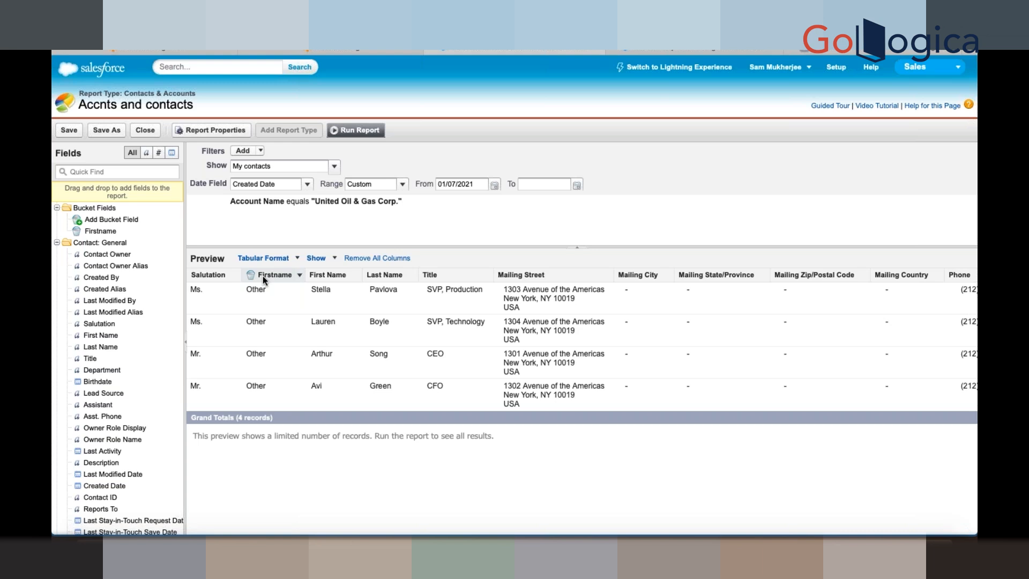
- Delete the "Firstname" bucket field from the report
{"action": "left_click", "coordinate": [299, 274]}
{"action": "left_click", "coordinate": [316, 396]}
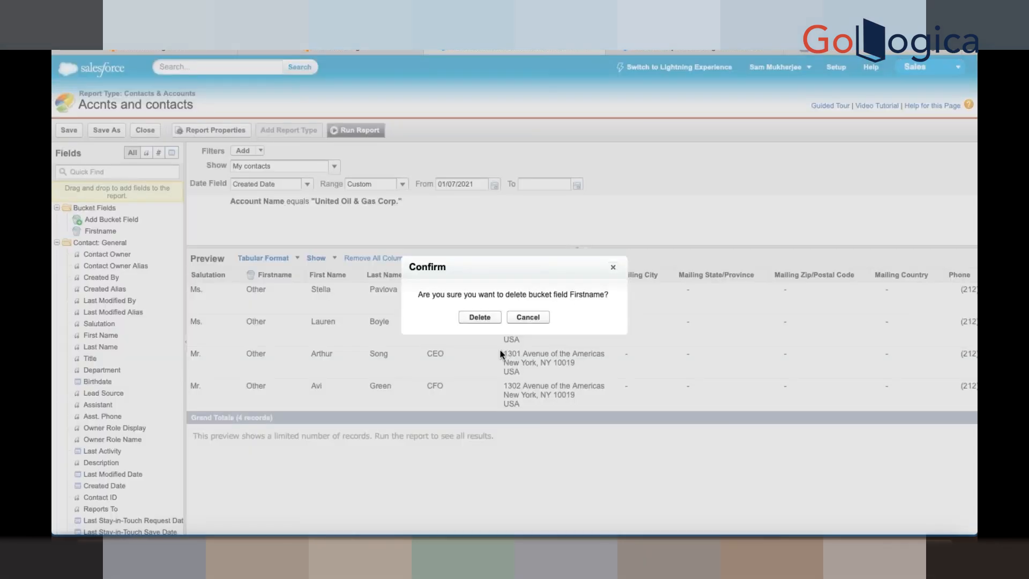
{"action": "left_click", "coordinate": [478, 381]}
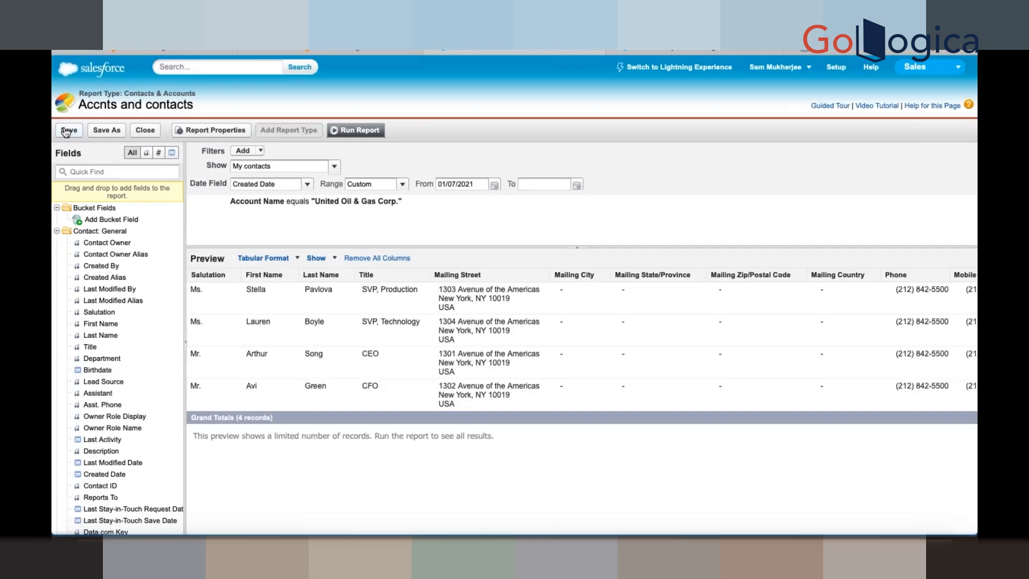
- Run the "Accnts and contacts" report and review its results down to the grand totals
{"action": "left_click", "coordinate": [350, 137]}
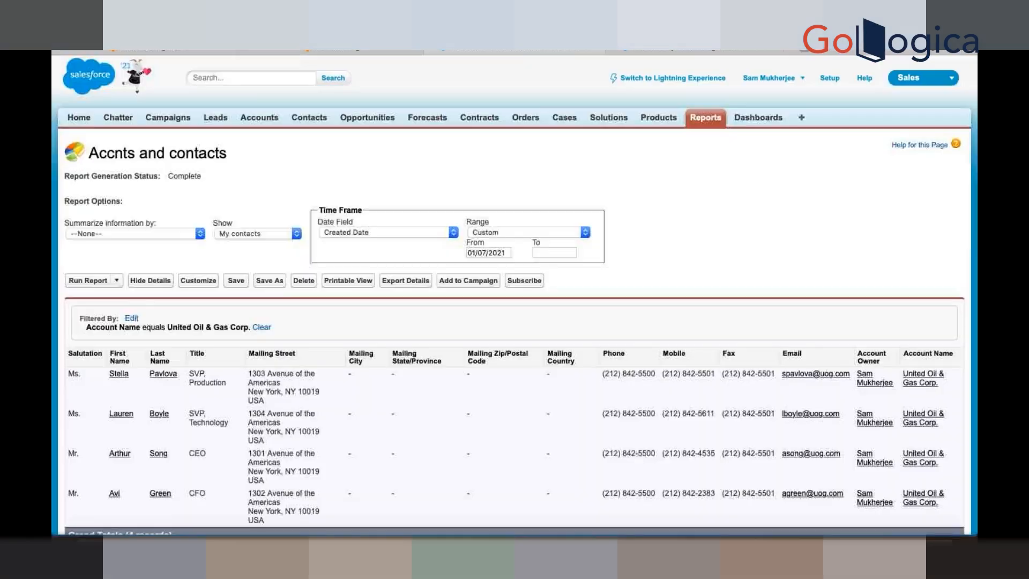
{"action": "scroll", "coordinate": [424, 427], "scroll_direction": "down", "scroll_amount": 1}
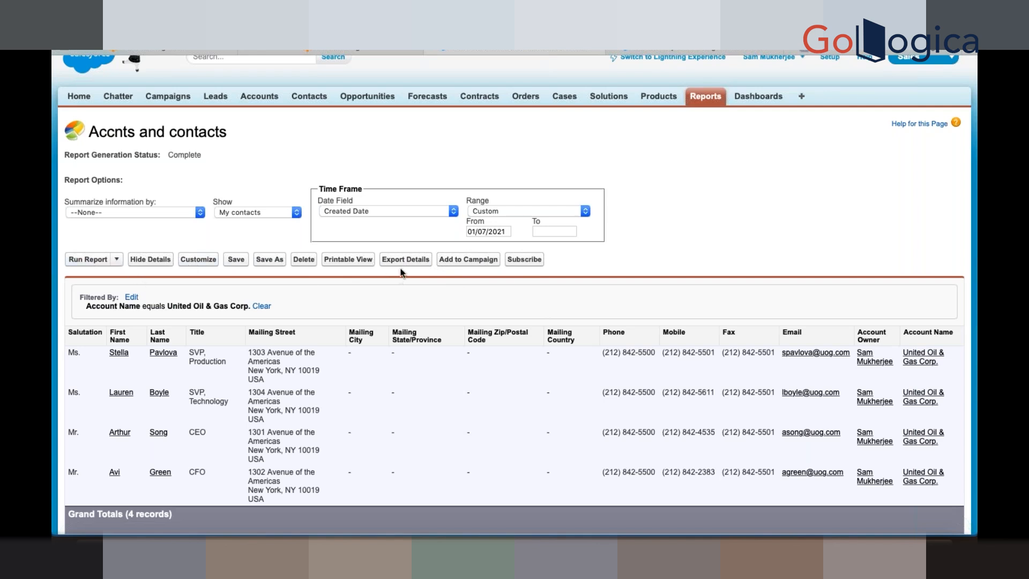
{"action": "scroll", "coordinate": [340, 426], "scroll_direction": "down", "scroll_amount": 3}
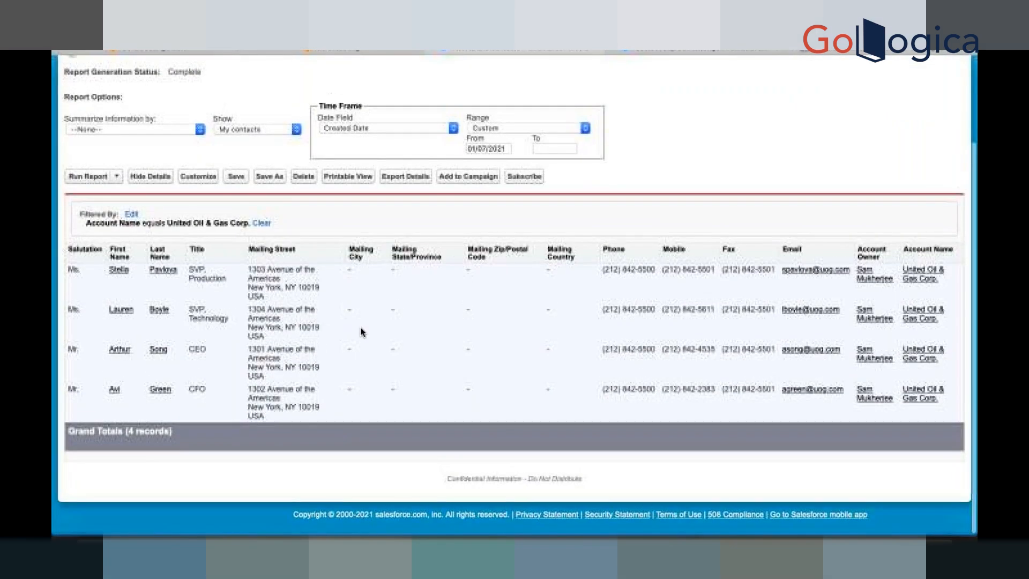
- Export the "Accnts and contacts" report details in Comma Delimited .csv format and allow the download
{"action": "scroll", "coordinate": [356, 326], "scroll_direction": "up", "scroll_amount": 3}
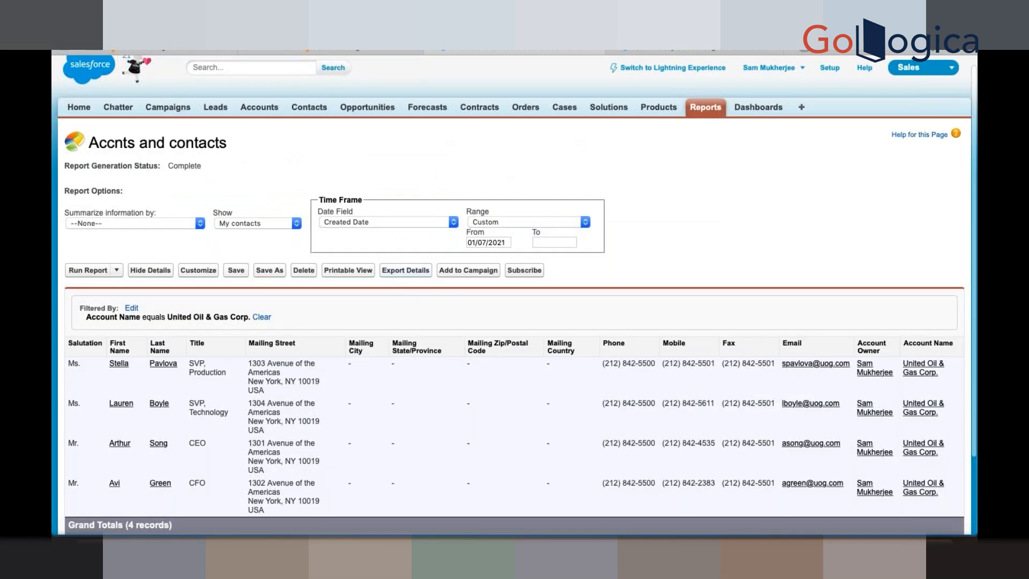
{"action": "left_click", "coordinate": [406, 262]}
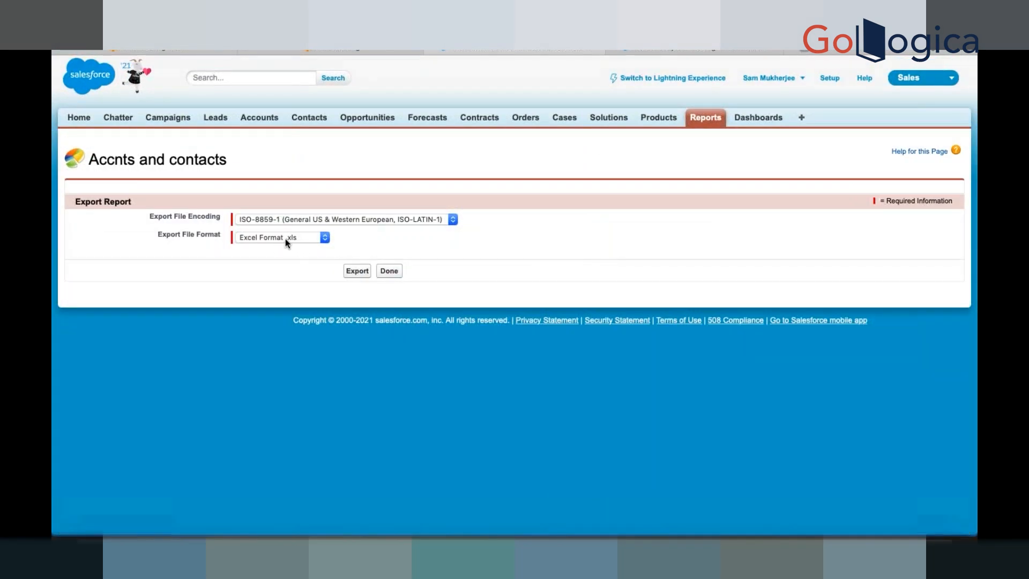
{"action": "left_click", "coordinate": [296, 239]}
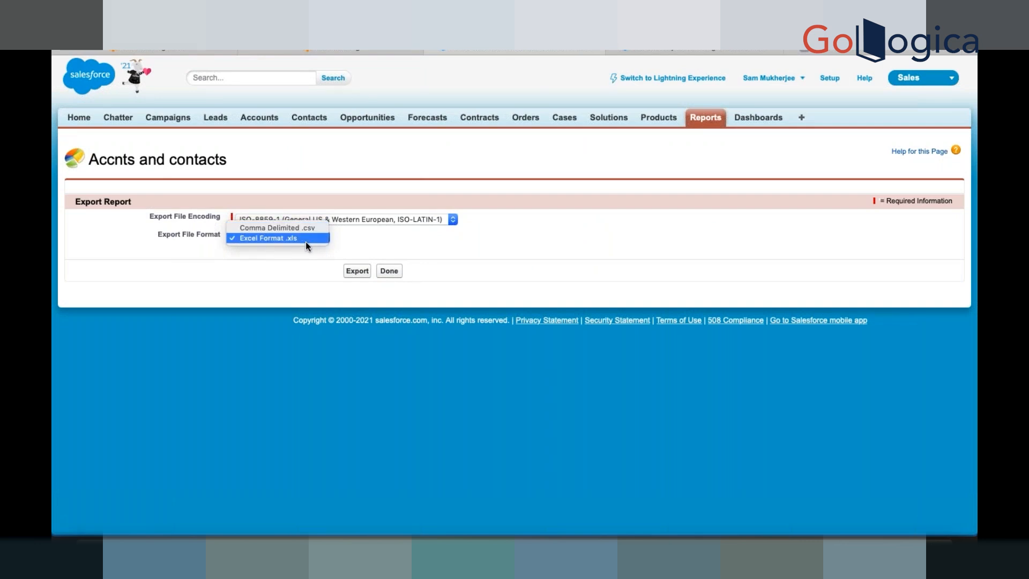
{"action": "left_click", "coordinate": [313, 230]}
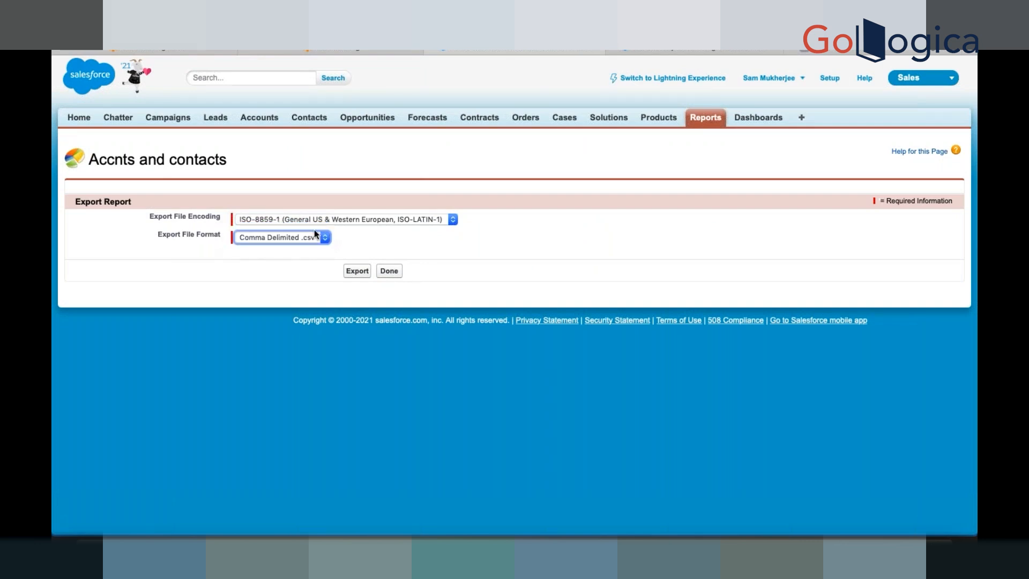
{"action": "left_click", "coordinate": [358, 276]}
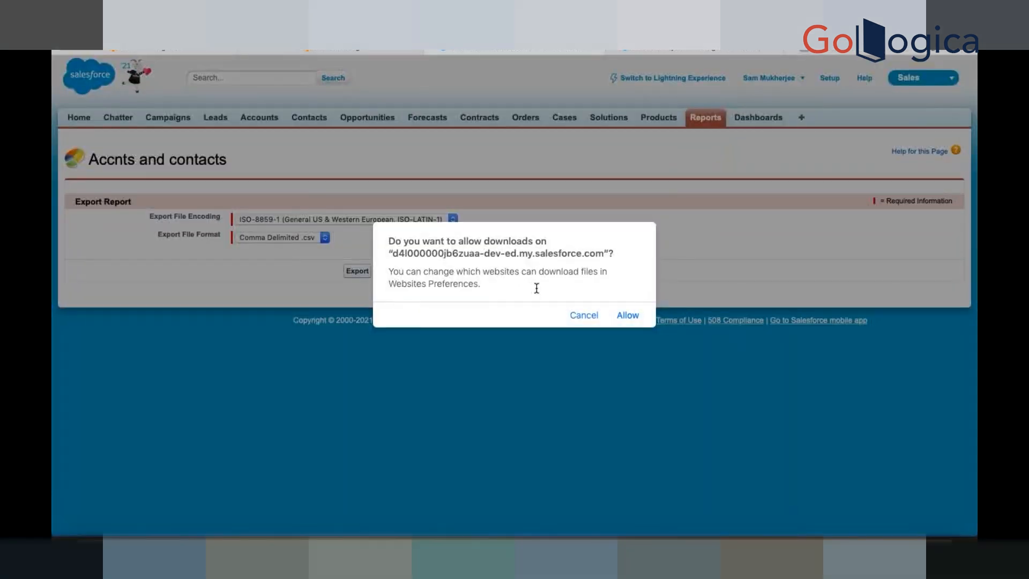
{"action": "left_click", "coordinate": [628, 316]}
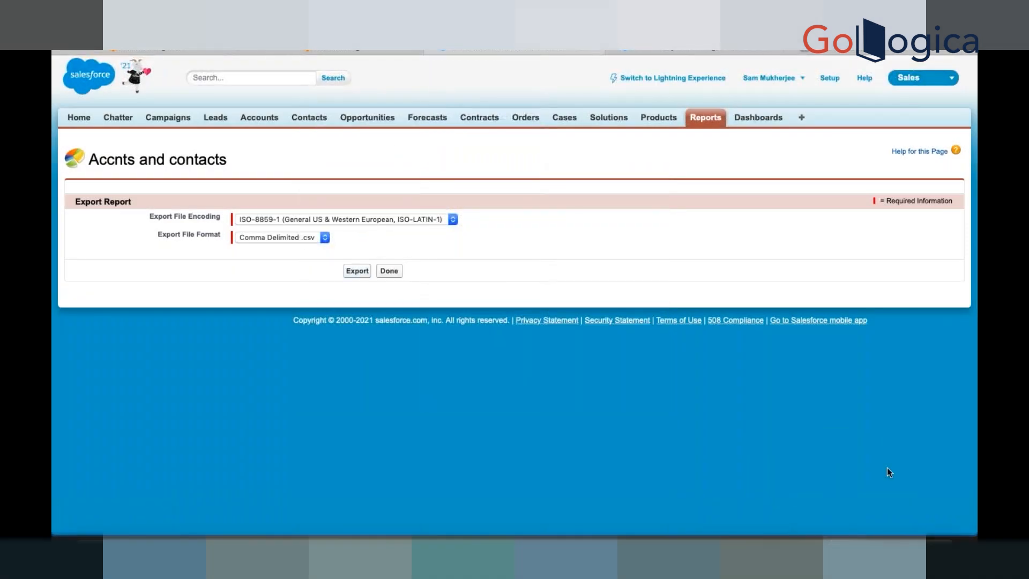
- Locate the exported report CSV in the Downloads folder, then launch Numbers and close its template chooser
{"action": "left_click", "coordinate": [840, 533]}
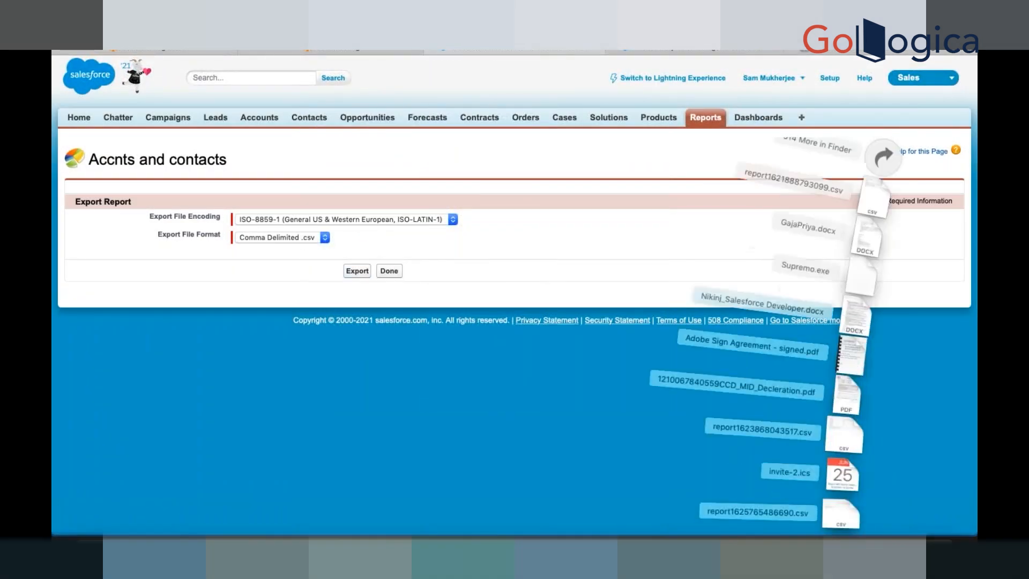
{"action": "left_click", "coordinate": [886, 145]}
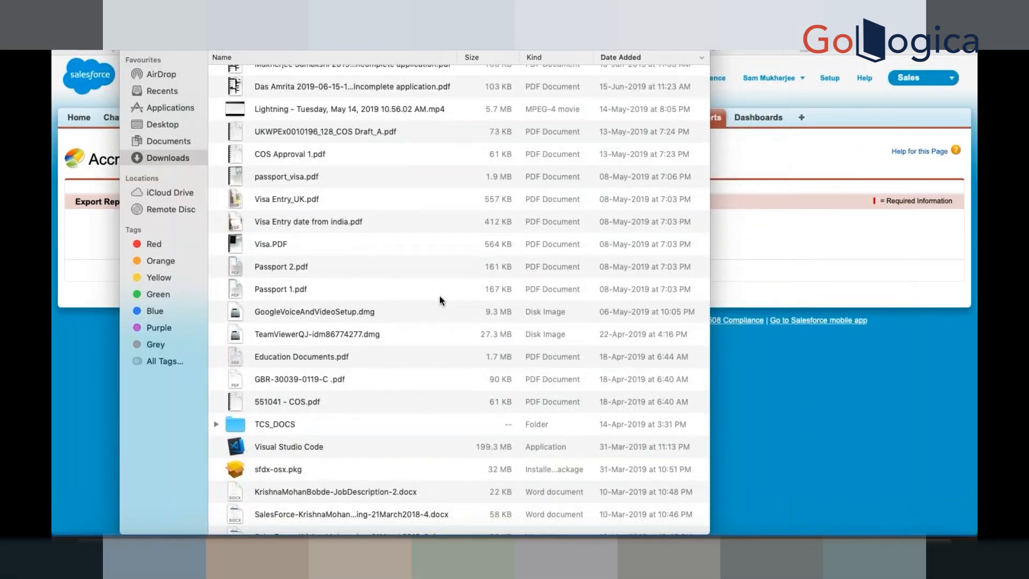
{"action": "scroll", "coordinate": [441, 296], "scroll_direction": "down", "scroll_amount": 10}
{"action": "scroll", "coordinate": [439, 297], "scroll_direction": "up", "scroll_amount": 20}
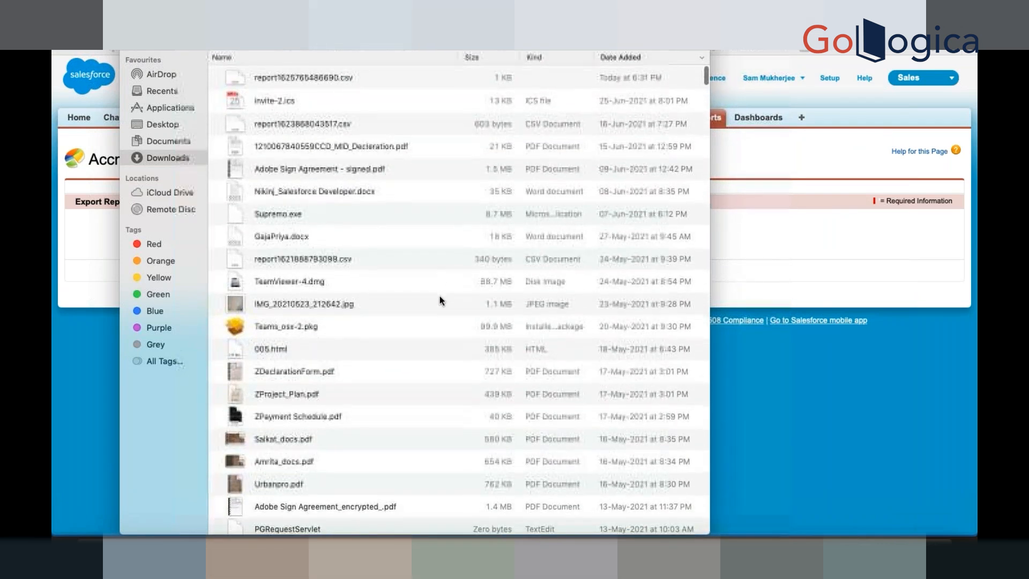
{"action": "left_click", "coordinate": [319, 77]}
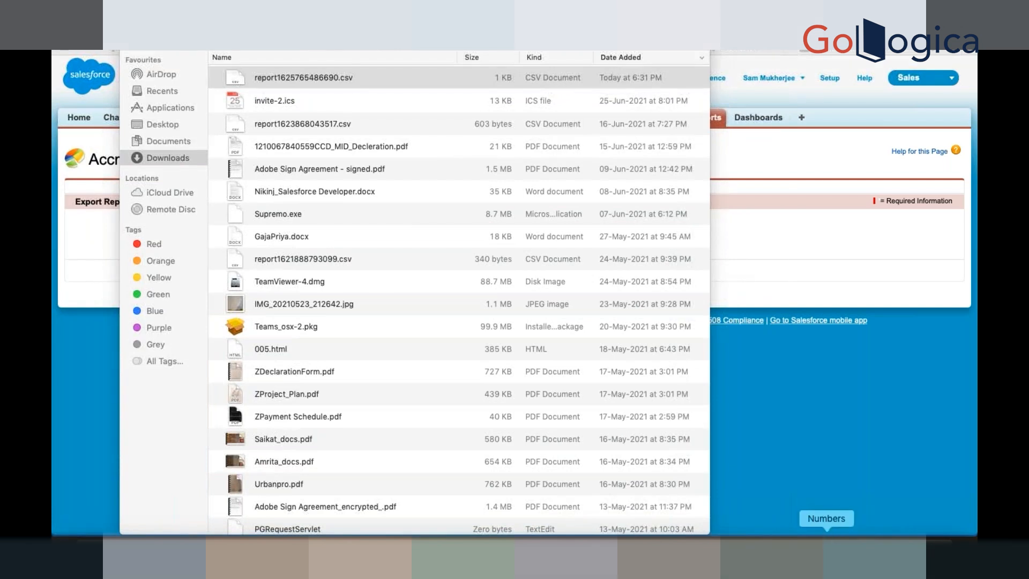
{"action": "left_click", "coordinate": [826, 557]}
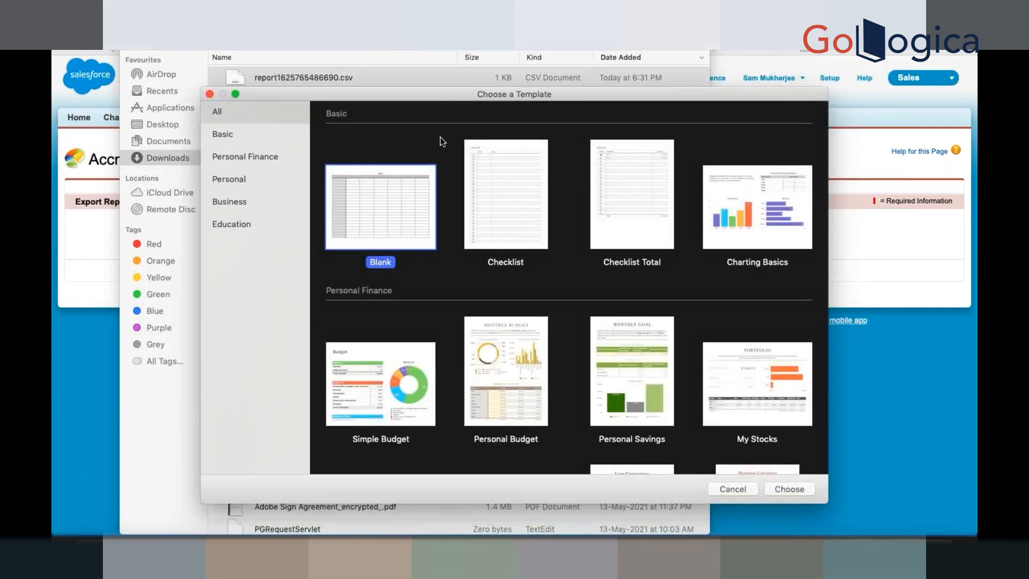
{"action": "left_click", "coordinate": [210, 95]}
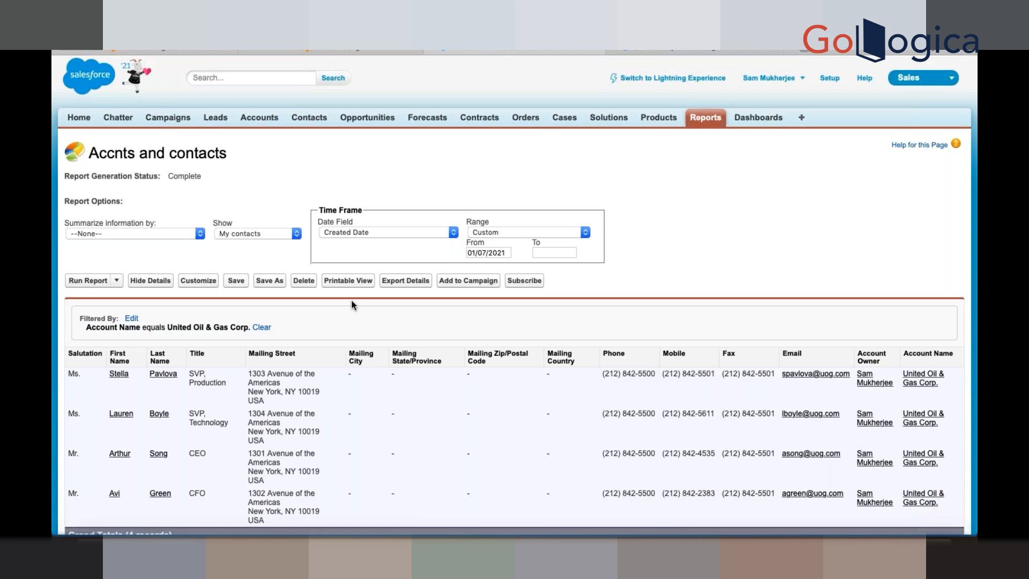
{"action": "left_click", "coordinate": [116, 282]}
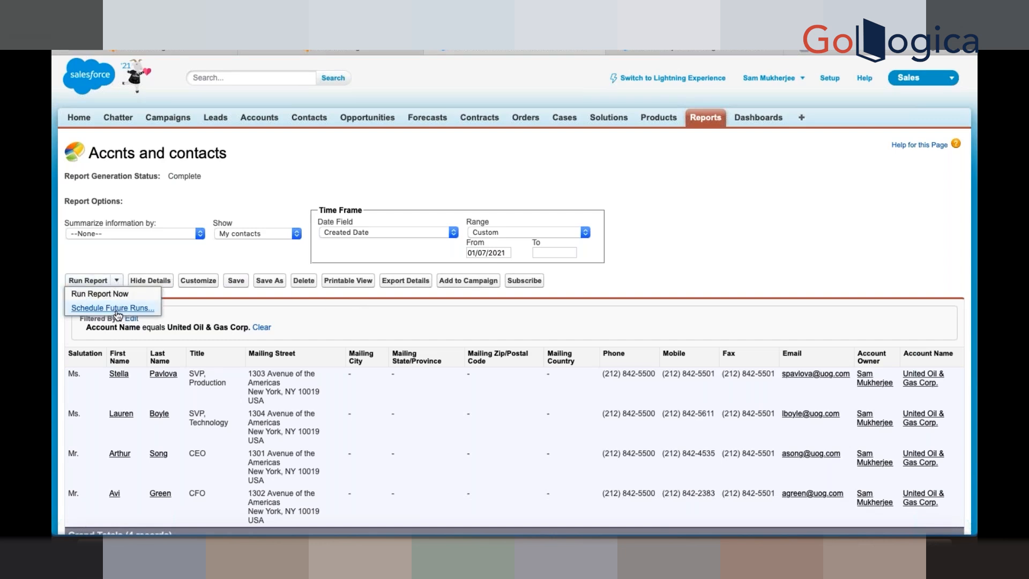
{"action": "left_click", "coordinate": [117, 309]}
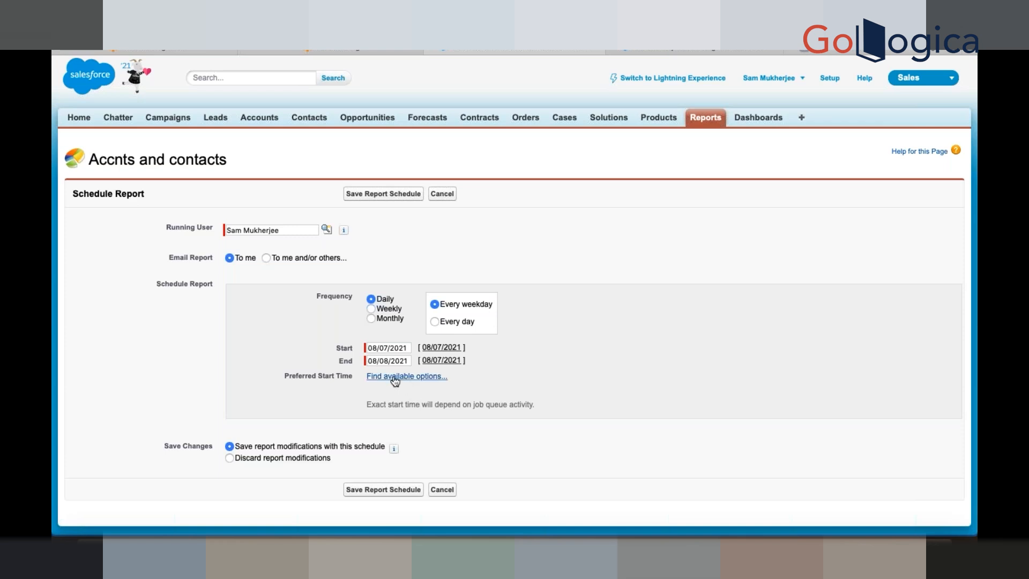
{"action": "left_click", "coordinate": [395, 378]}
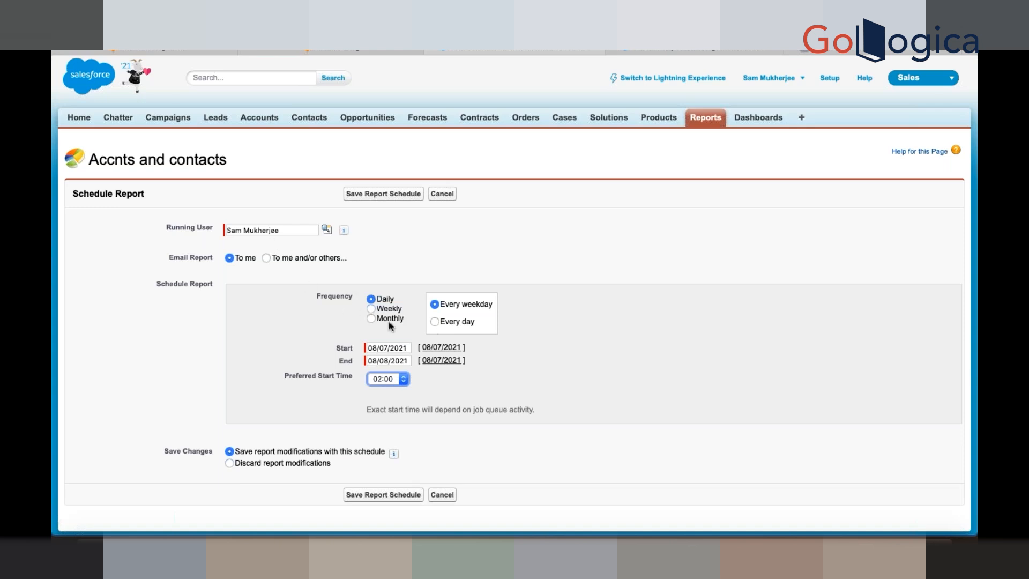
{"action": "left_click", "coordinate": [370, 309]}
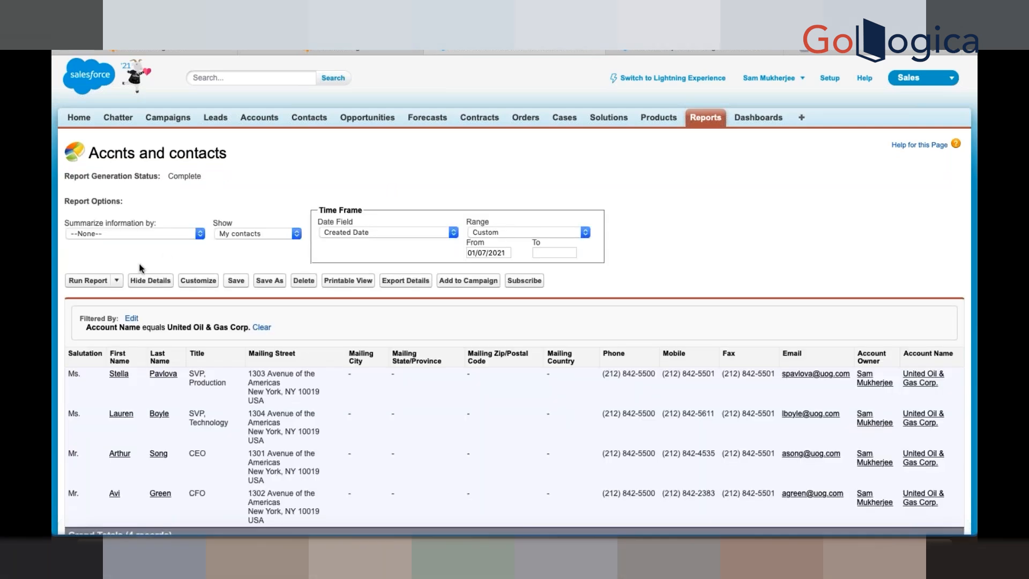
- Set up a future run schedule for the report, emailed only to yourself and recurring weekly on Friday
{"action": "left_click", "coordinate": [117, 282]}
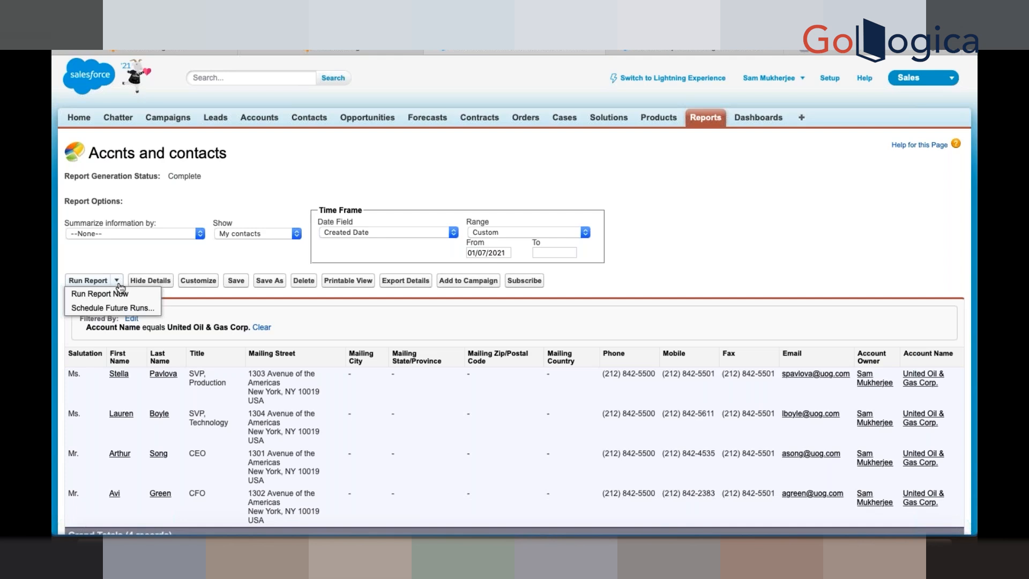
{"action": "left_click", "coordinate": [101, 309]}
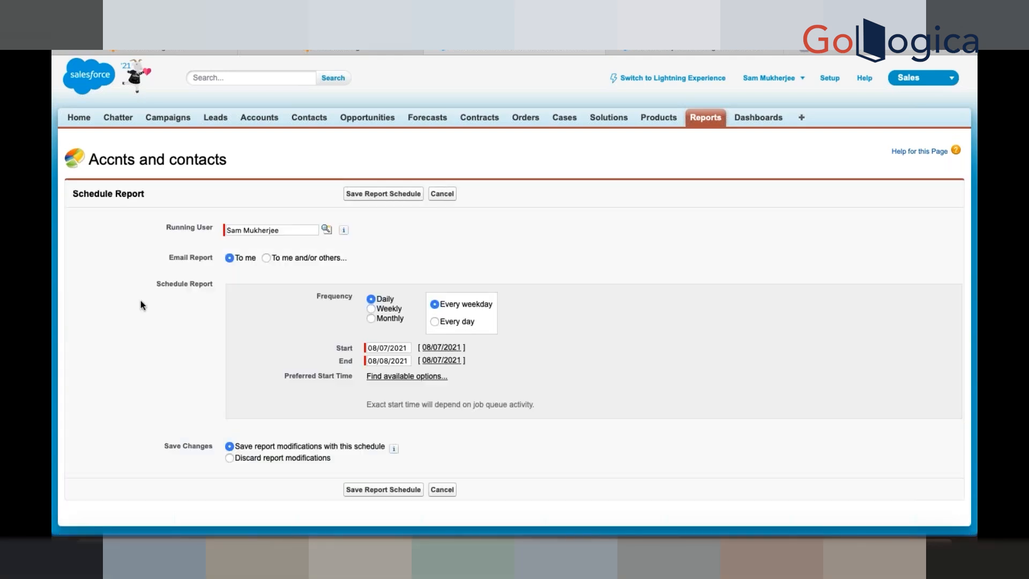
{"action": "left_click", "coordinate": [266, 258]}
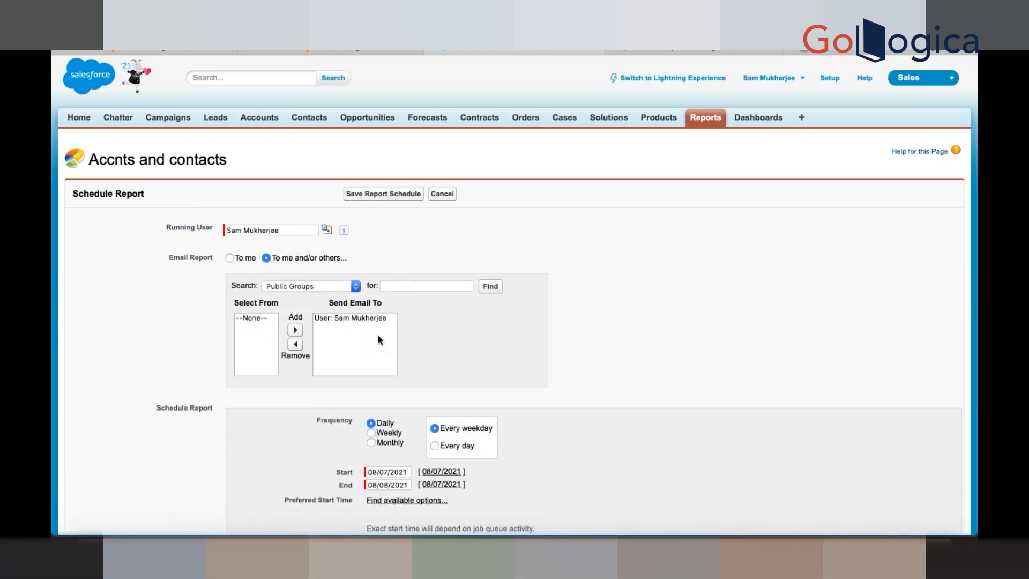
{"action": "left_click", "coordinate": [230, 258]}
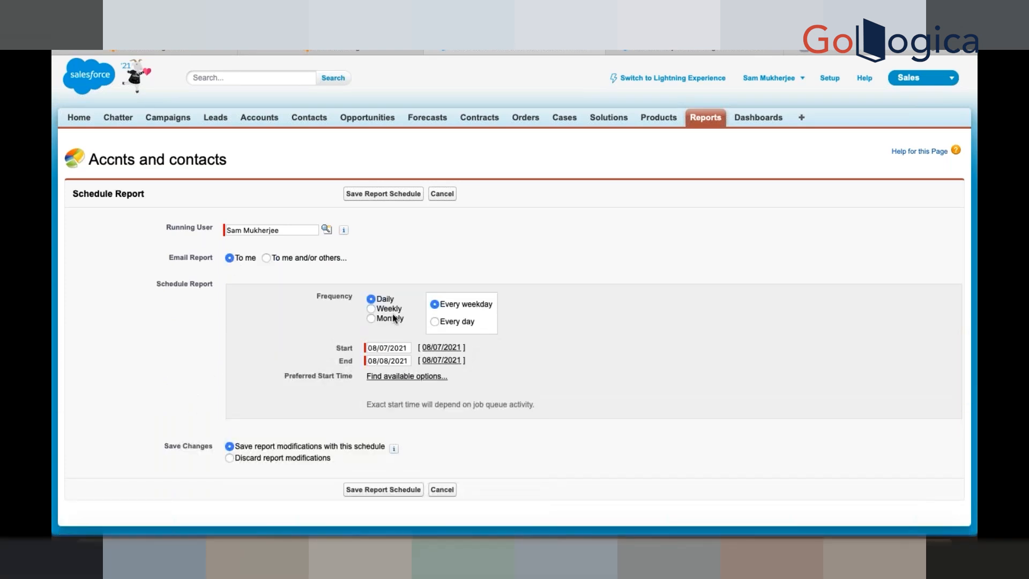
{"action": "left_click", "coordinate": [385, 310]}
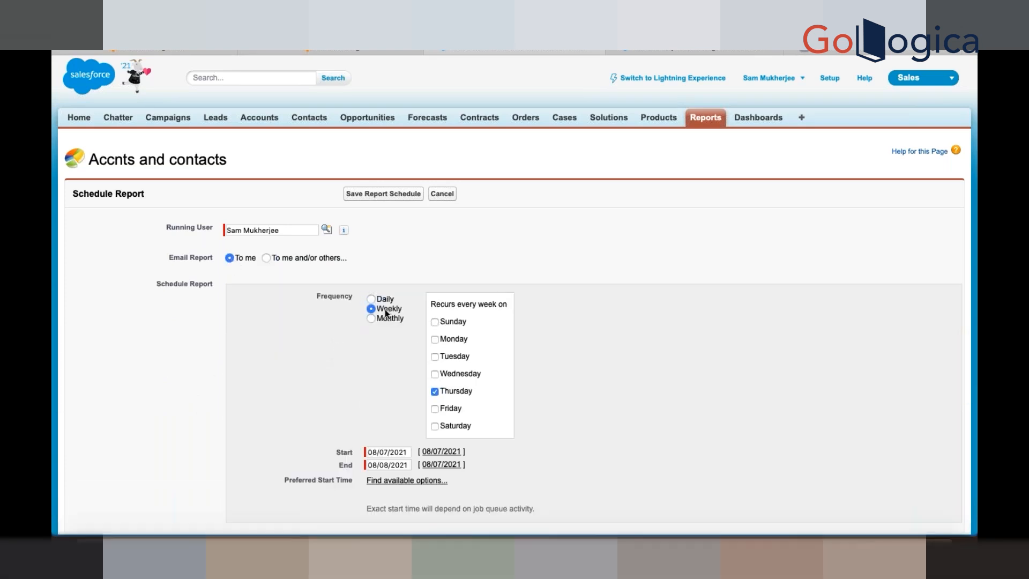
{"action": "left_click", "coordinate": [434, 391]}
{"action": "scroll", "coordinate": [455, 412], "scroll_direction": "down", "scroll_amount": 2}
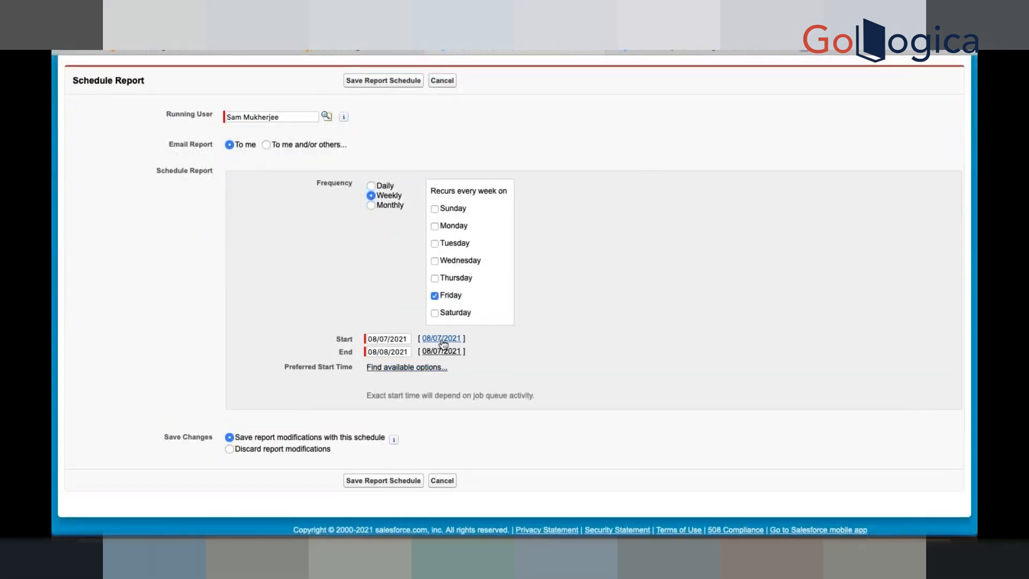
- Set the schedule's end date to 08/10/2021 with a preferred start time of 02:00, and save the report schedule
{"action": "left_click", "coordinate": [389, 352]}
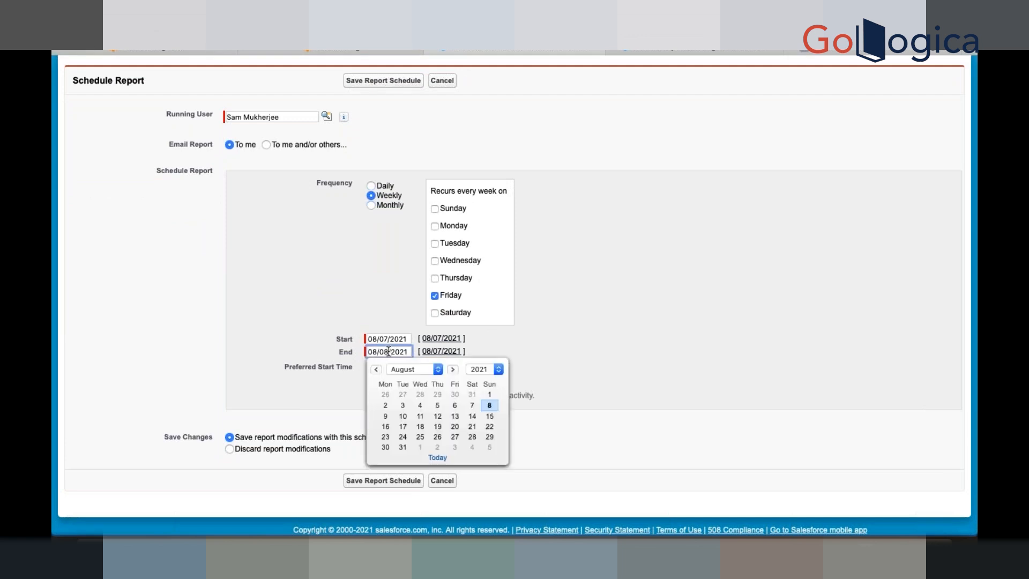
{"action": "left_click", "coordinate": [453, 369]}
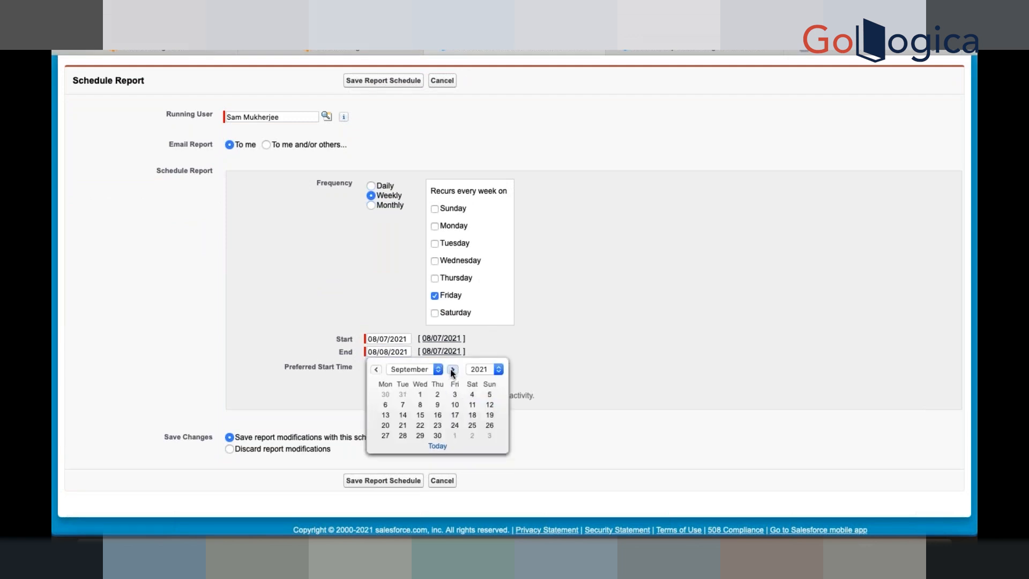
{"action": "left_click", "coordinate": [453, 369]}
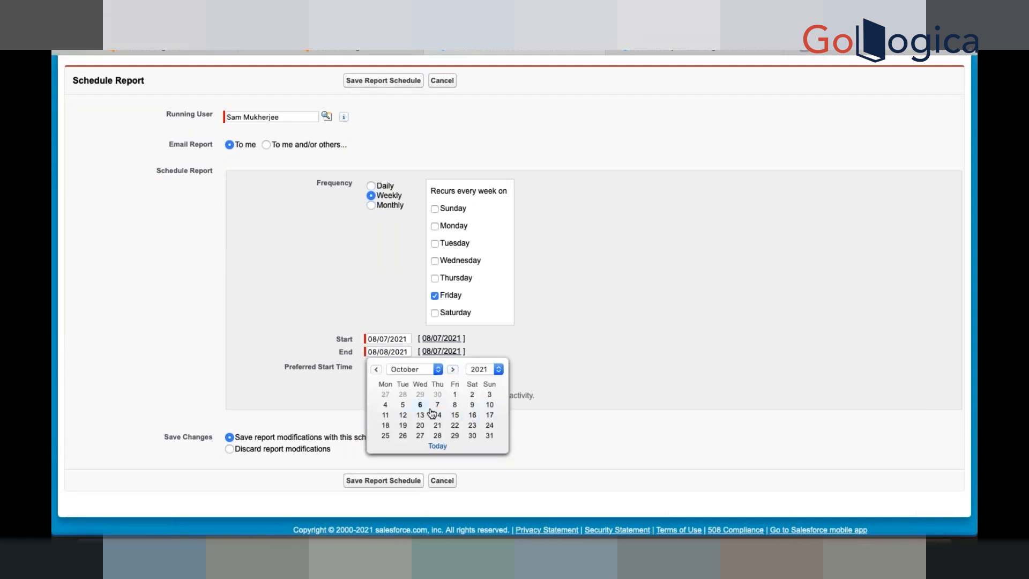
{"action": "left_click", "coordinate": [454, 405]}
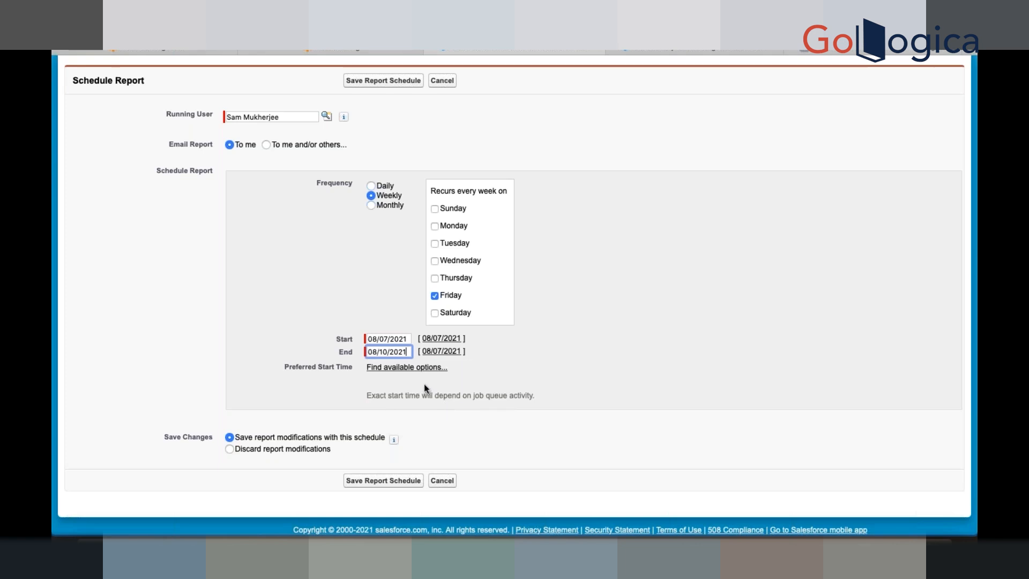
{"action": "left_click", "coordinate": [399, 368]}
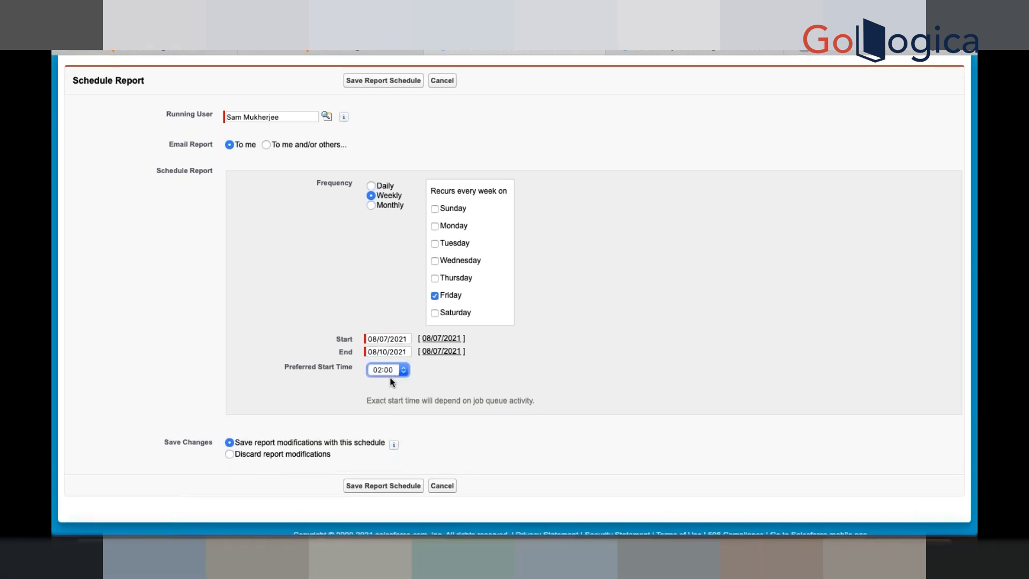
{"action": "left_click", "coordinate": [383, 485]}
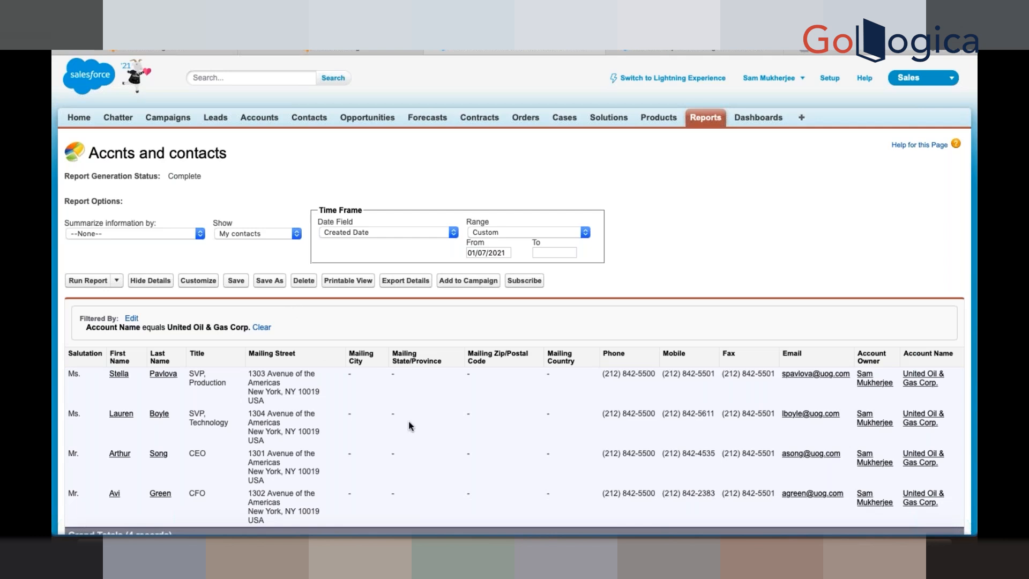
{"action": "scroll", "coordinate": [409, 425], "scroll_direction": "down", "scroll_amount": 1}
{"action": "scroll", "coordinate": [409, 423], "scroll_direction": "down", "scroll_amount": 3}
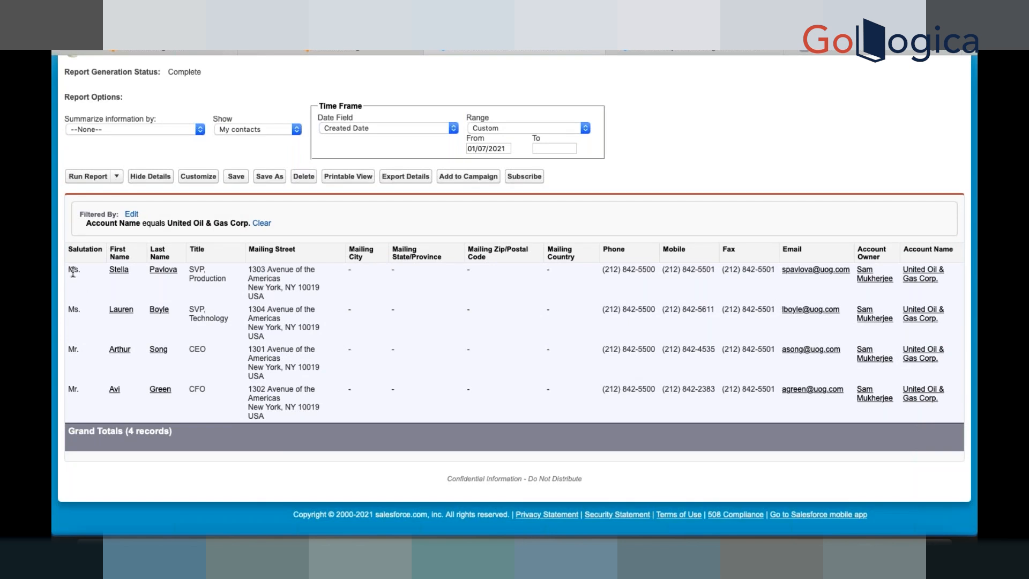
{"action": "left_click_drag", "start_coordinate": [75, 270], "coordinate": [218, 340]}
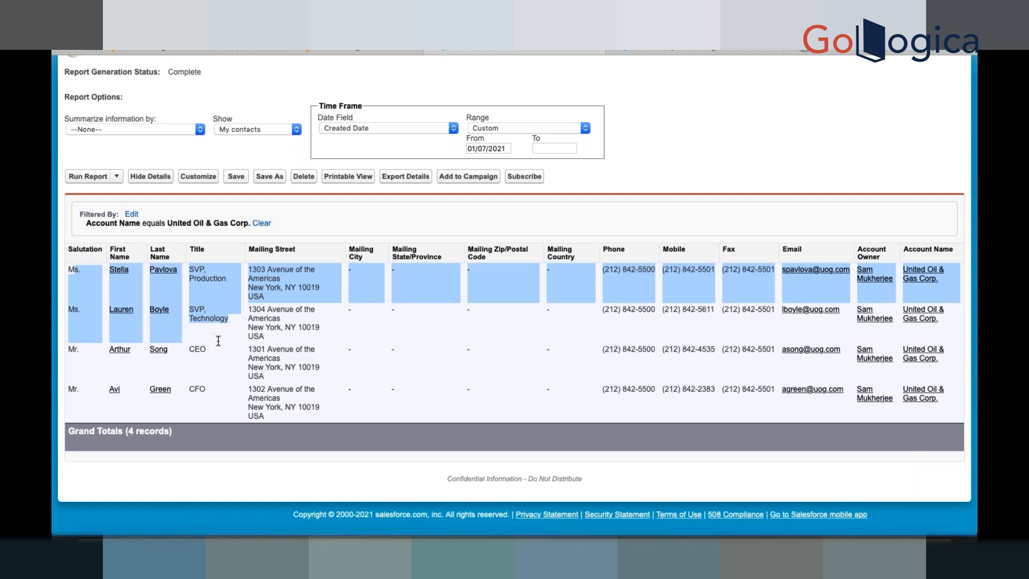
{"action": "left_click", "coordinate": [377, 371]}
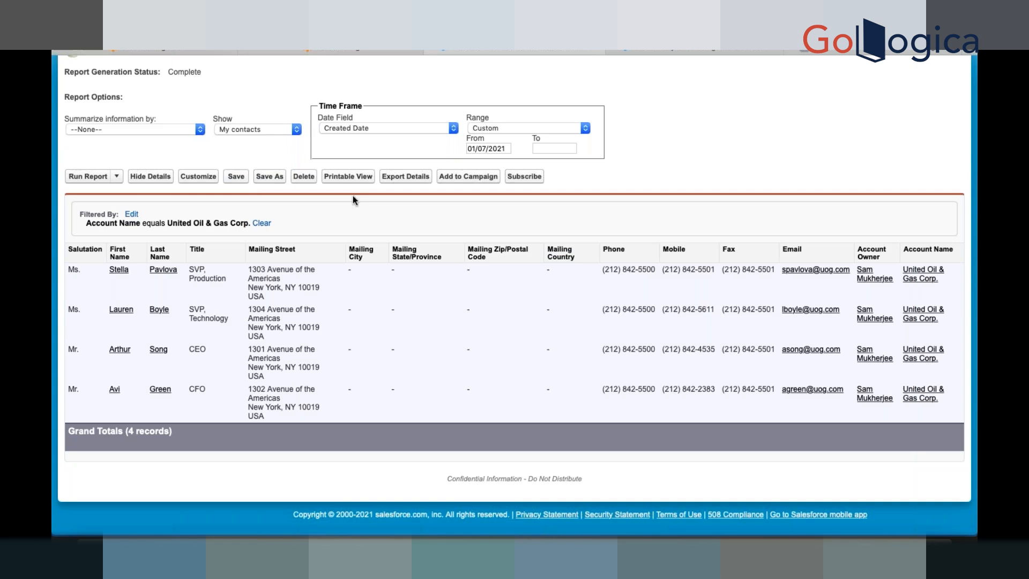
- Reopen the report for customizing and group its records by First Name
{"action": "left_click", "coordinate": [196, 179]}
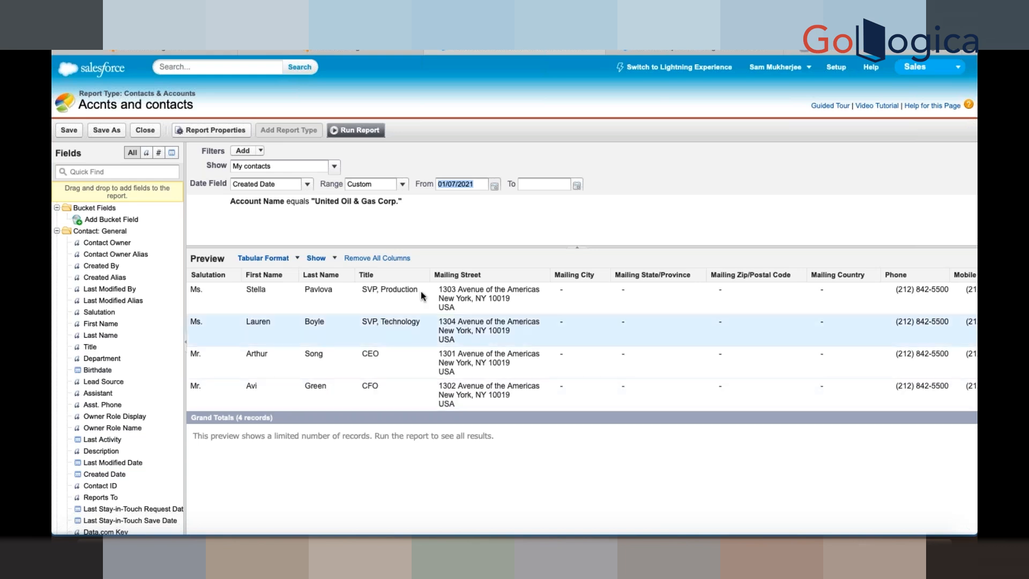
{"action": "left_click", "coordinate": [546, 353]}
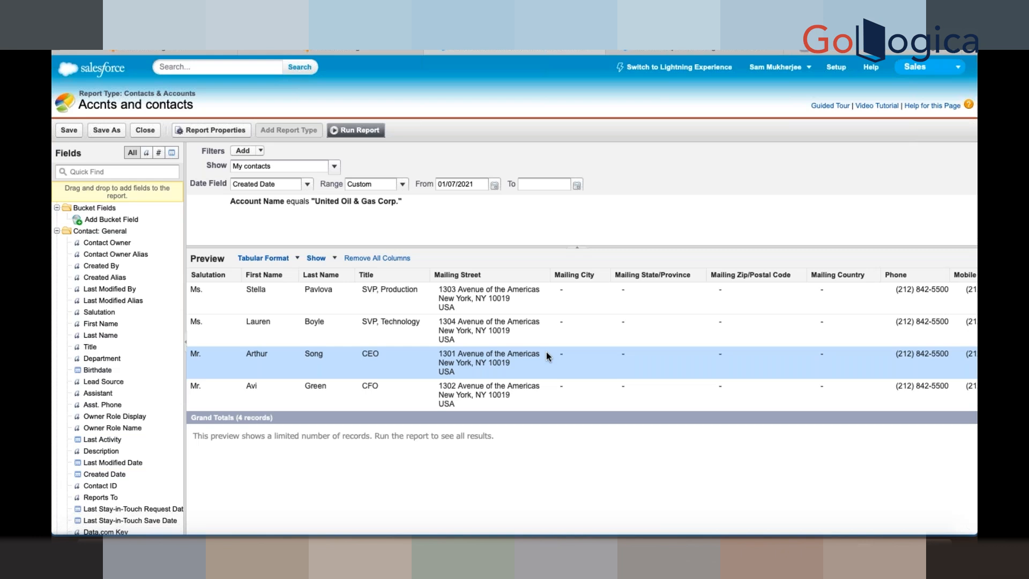
{"action": "left_click", "coordinate": [293, 277]}
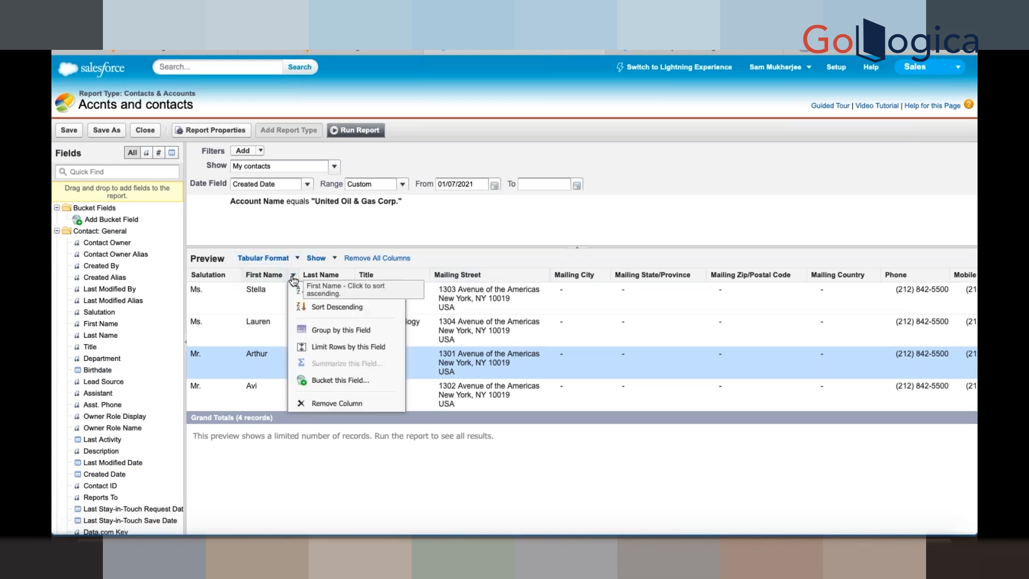
{"action": "left_click", "coordinate": [339, 331]}
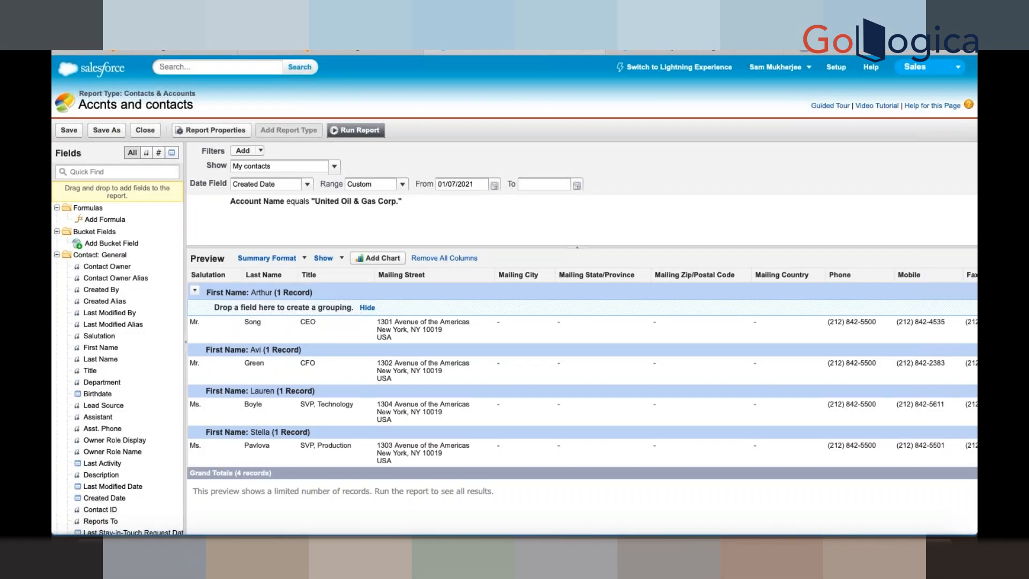
- Save the grouped report, then start a new dashboard and decline its guided tour
{"action": "left_click", "coordinate": [64, 133]}
{"action": "left_click", "coordinate": [836, 68]}
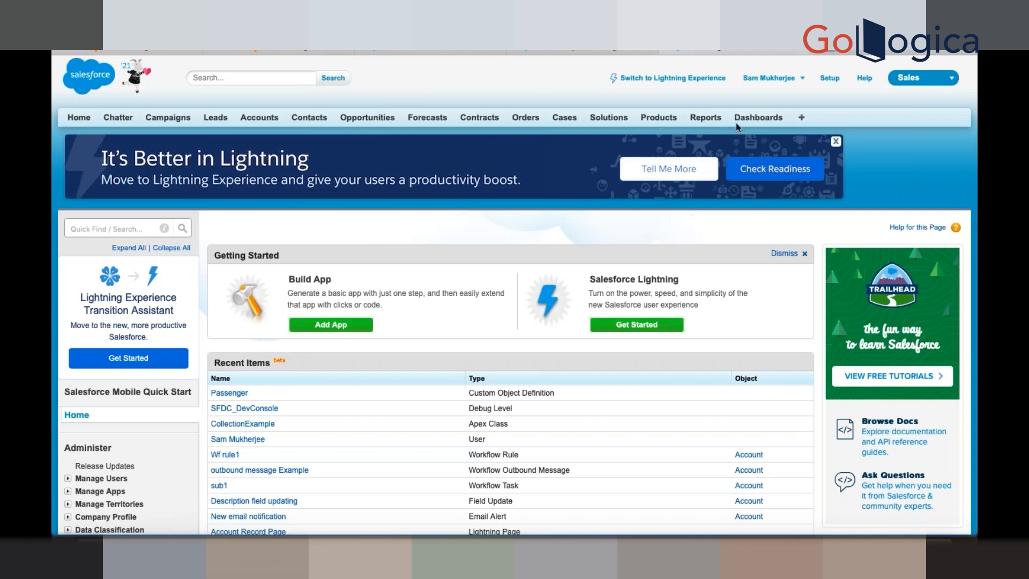
{"action": "left_click", "coordinate": [698, 121]}
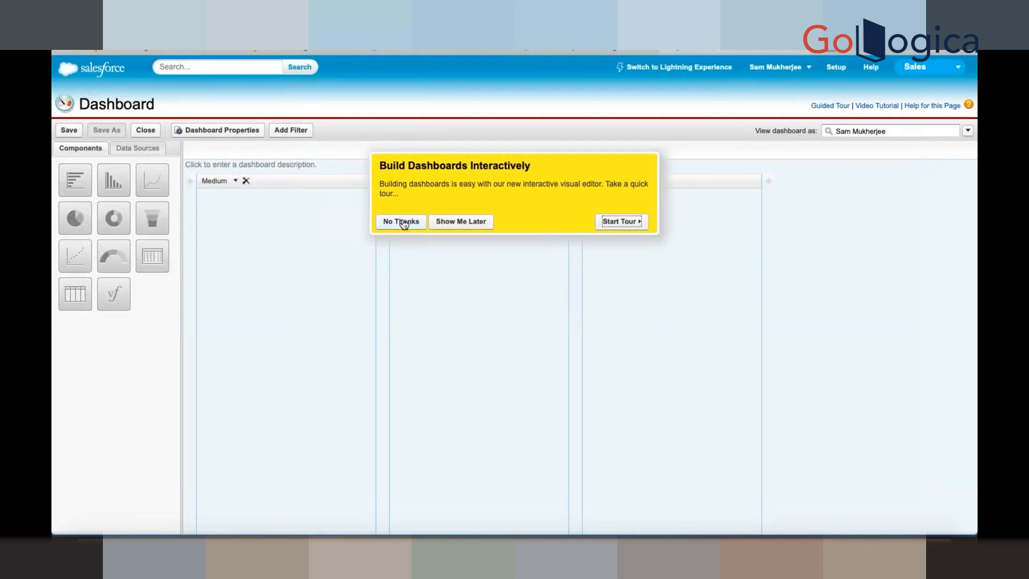
{"action": "left_click", "coordinate": [396, 222]}
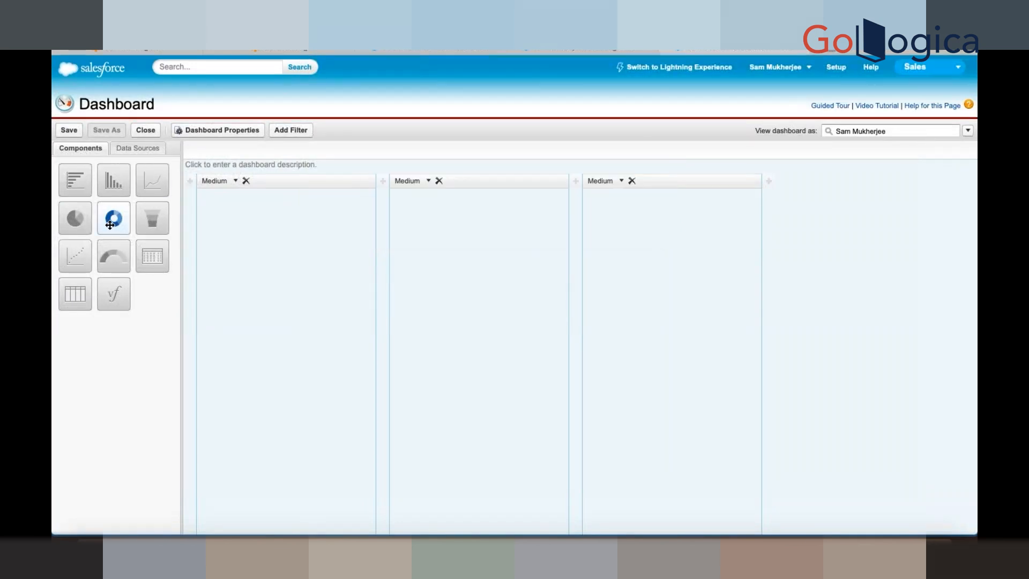
- Add a donut chart, a horizontal bar chart and a funnel chart to the dashboard, one per column in that order
{"action": "left_click_drag", "start_coordinate": [109, 224], "coordinate": [279, 298]}
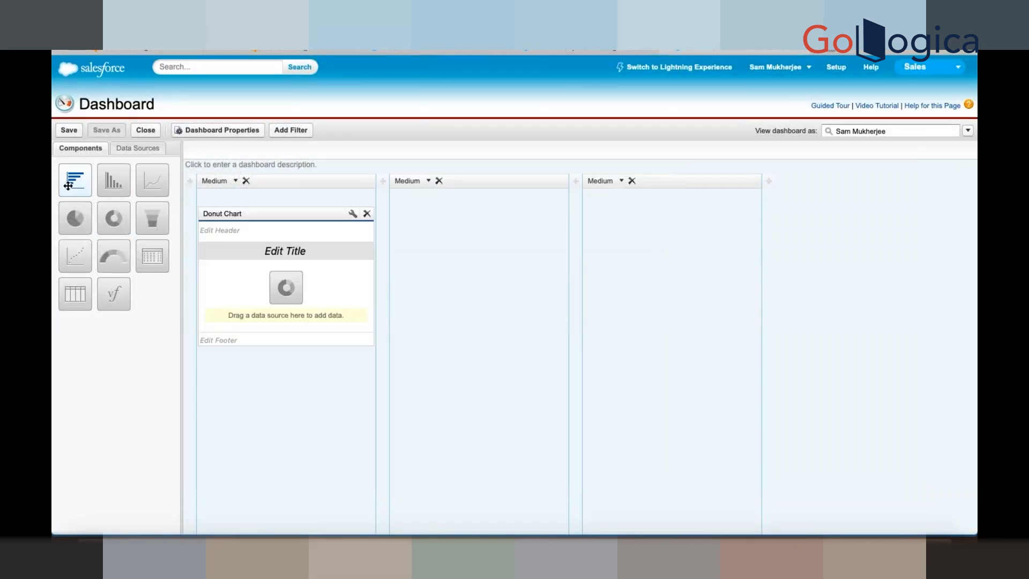
{"action": "left_click_drag", "start_coordinate": [69, 186], "coordinate": [436, 246]}
{"action": "left_click_drag", "start_coordinate": [152, 218], "coordinate": [670, 247]}
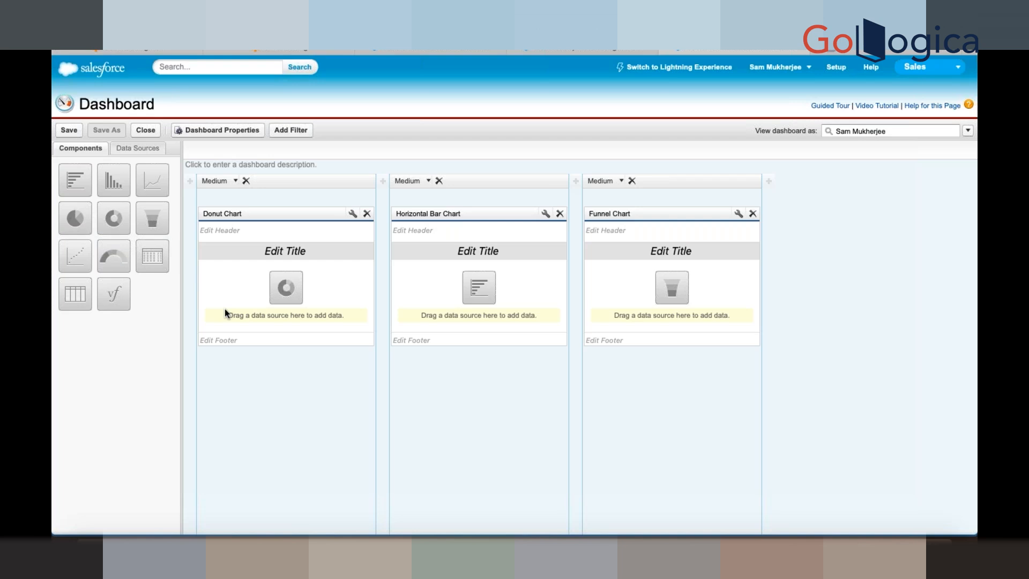
- Assign the Accnts and contacts report from Unfiled Public Reports as the data source of all three charts
{"action": "left_click", "coordinate": [137, 151]}
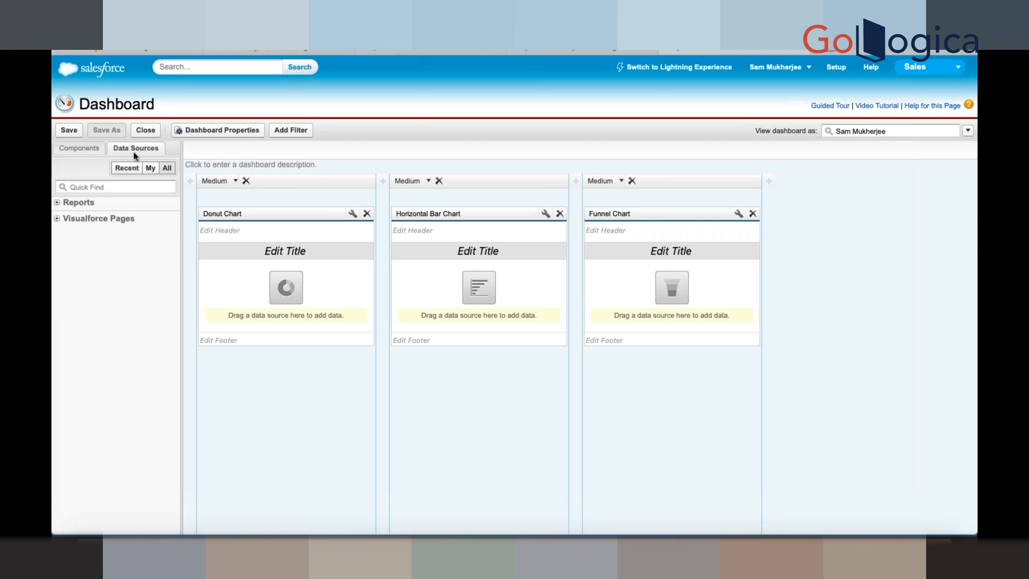
{"action": "left_click", "coordinate": [58, 203]}
{"action": "left_click", "coordinate": [66, 214]}
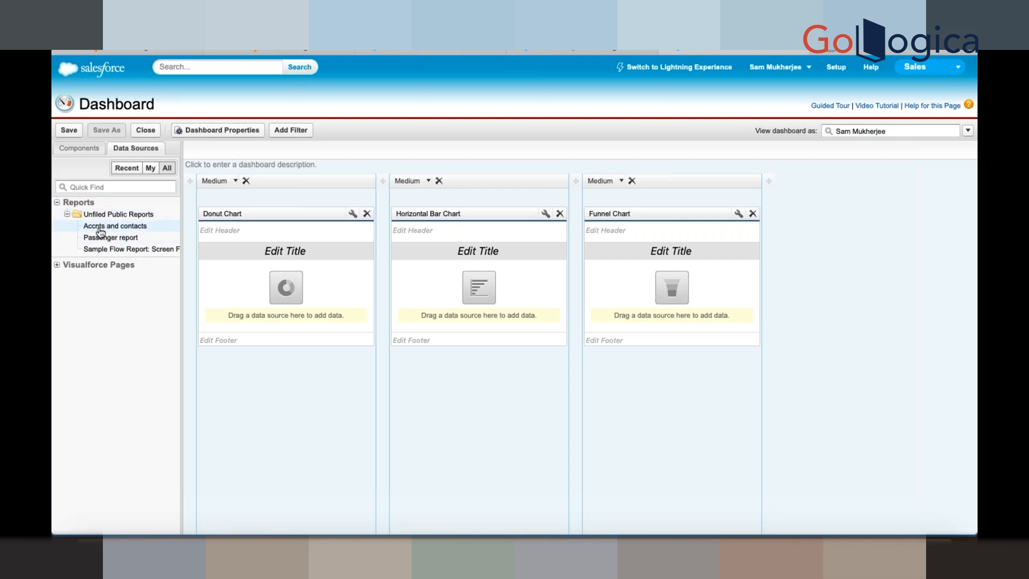
{"action": "left_click_drag", "start_coordinate": [101, 232], "coordinate": [254, 274]}
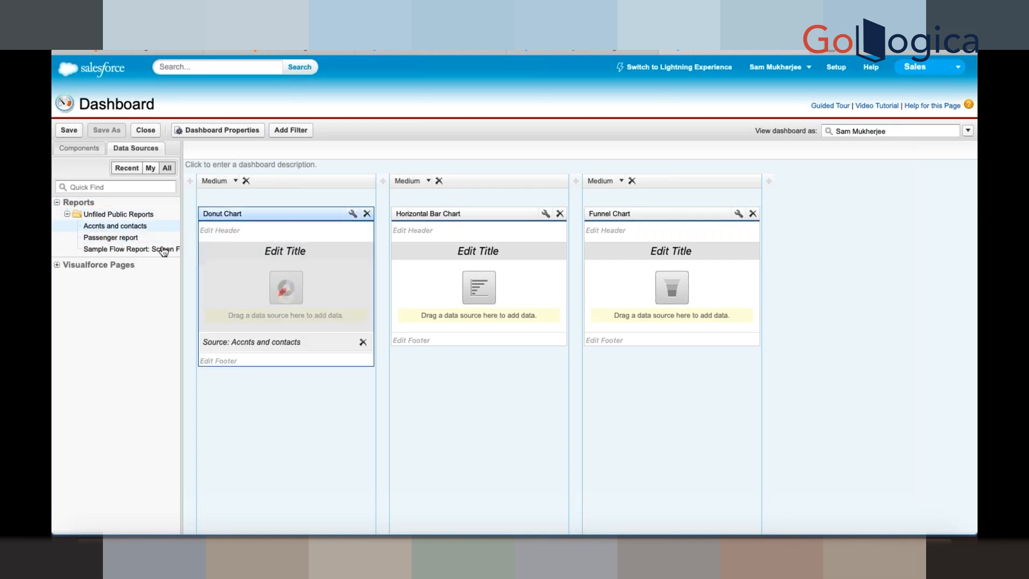
{"action": "left_click_drag", "start_coordinate": [124, 229], "coordinate": [421, 279]}
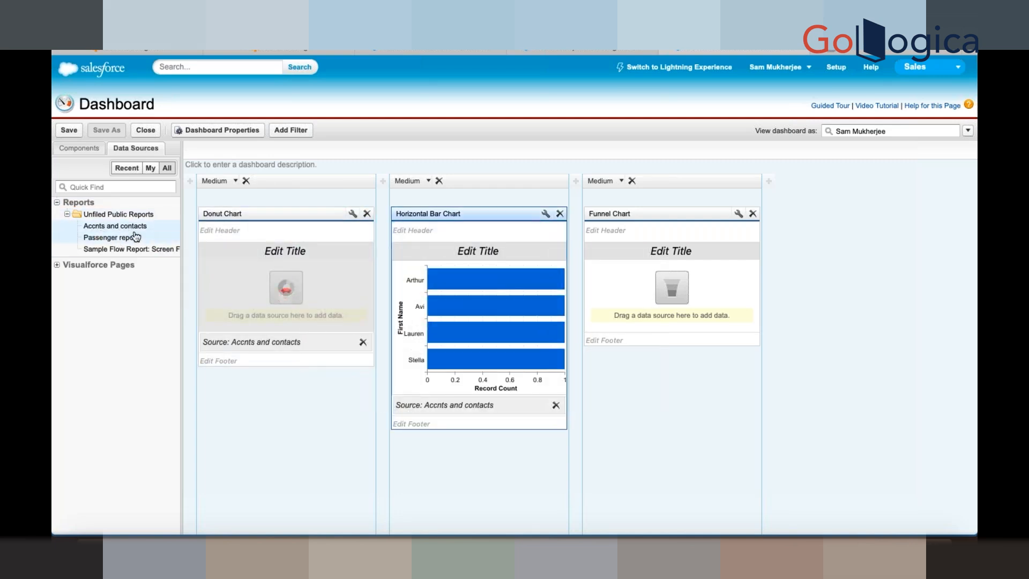
{"action": "left_click_drag", "start_coordinate": [113, 230], "coordinate": [674, 293]}
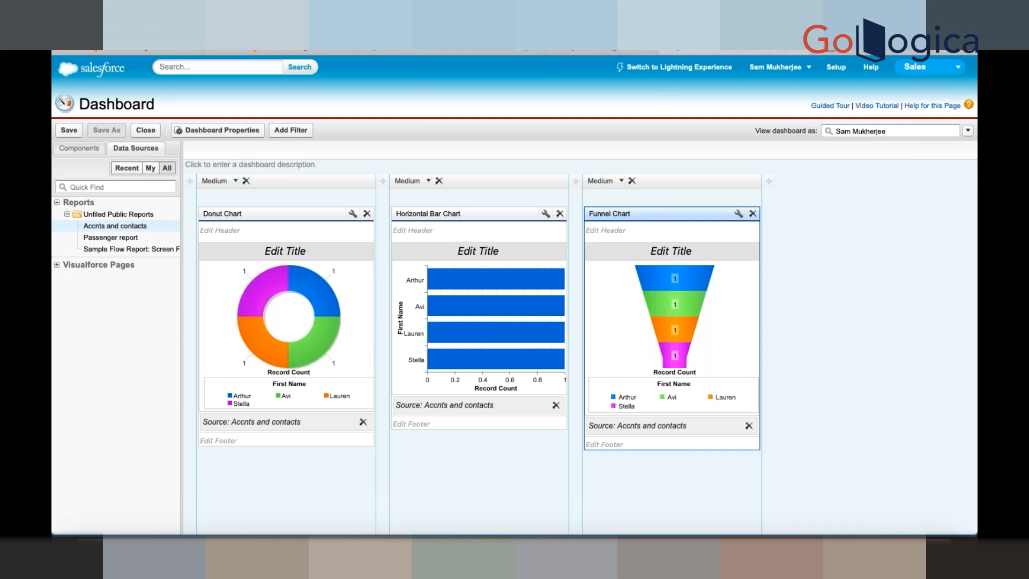
{"action": "left_click", "coordinate": [536, 31]}
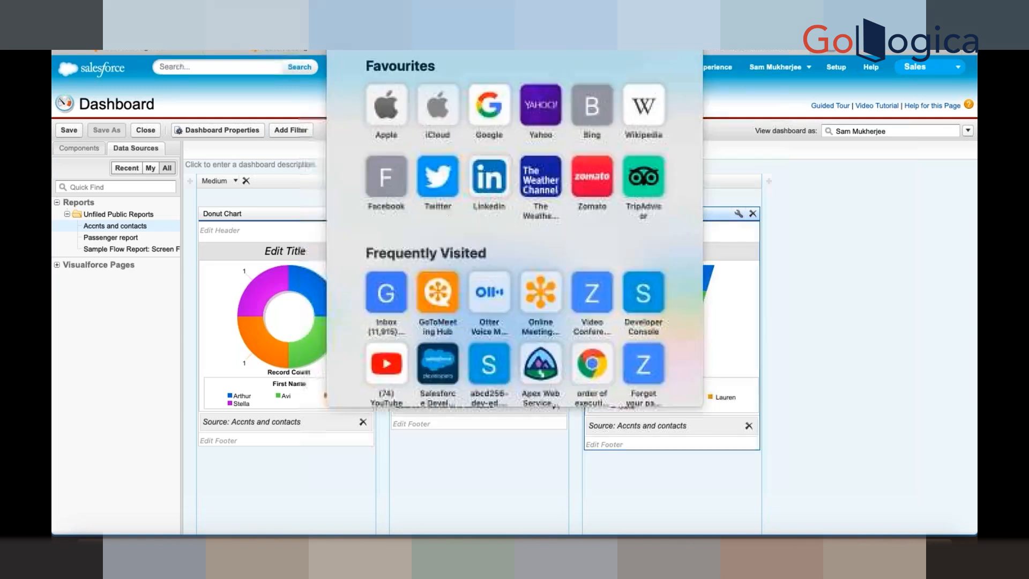
{"action": "left_click", "coordinate": [871, 254]}
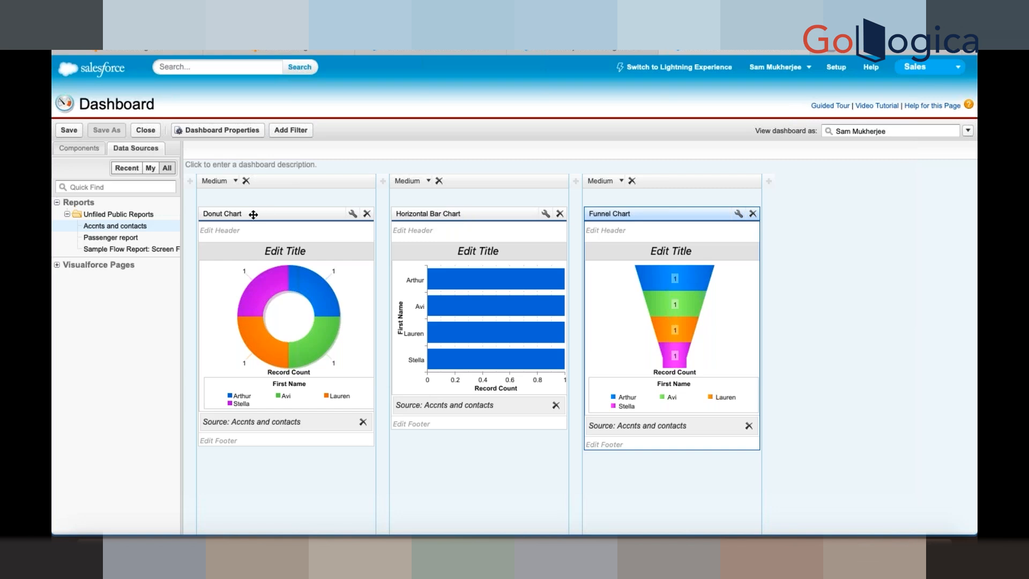
{"action": "left_click_drag", "start_coordinate": [253, 214], "coordinate": [265, 241]}
- Change the donut chart to a horizontal bar chart, the middle bar chart to a scatter chart and the funnel to a gauge
{"action": "left_click", "coordinate": [81, 148]}
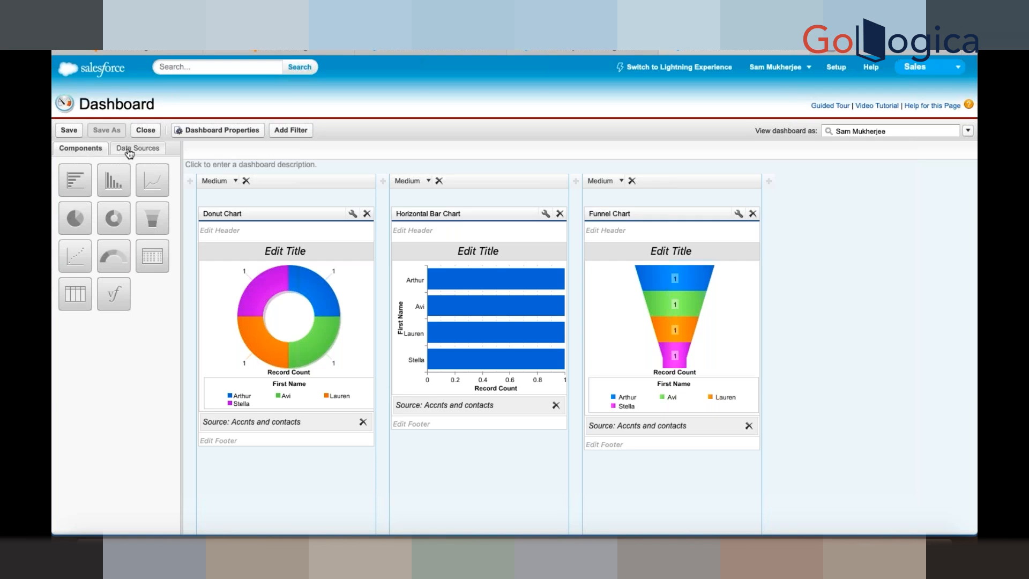
{"action": "left_click_drag", "start_coordinate": [75, 180], "coordinate": [239, 275]}
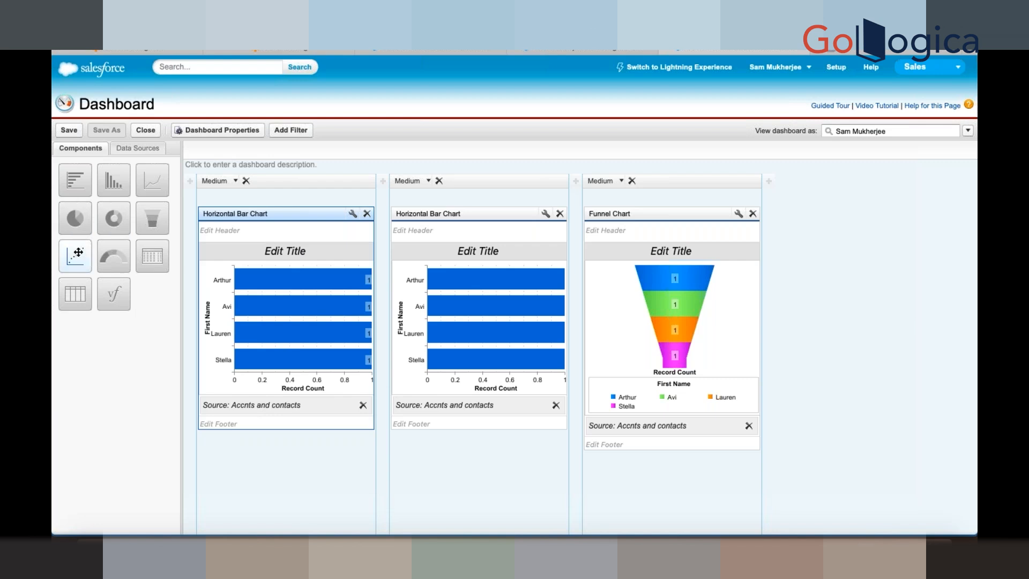
{"action": "left_click_drag", "start_coordinate": [83, 253], "coordinate": [384, 293]}
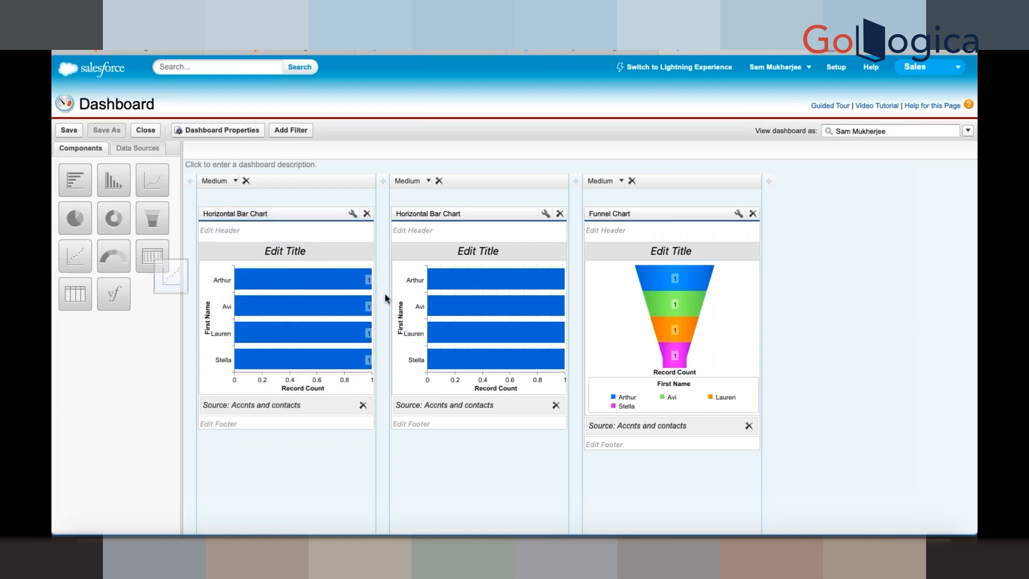
{"action": "left_click_drag", "start_coordinate": [75, 256], "coordinate": [505, 292]}
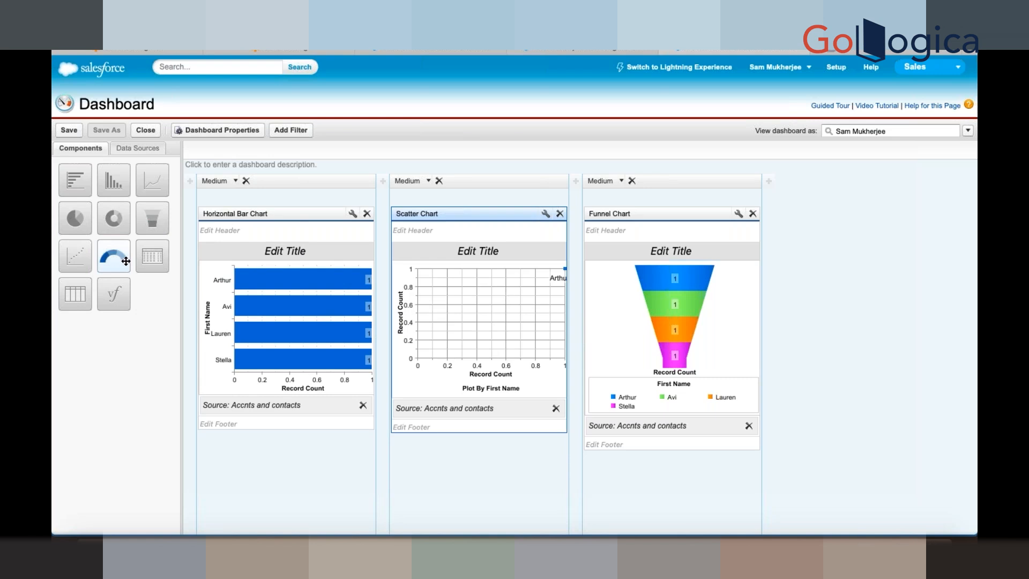
{"action": "left_click_drag", "start_coordinate": [113, 255], "coordinate": [597, 325]}
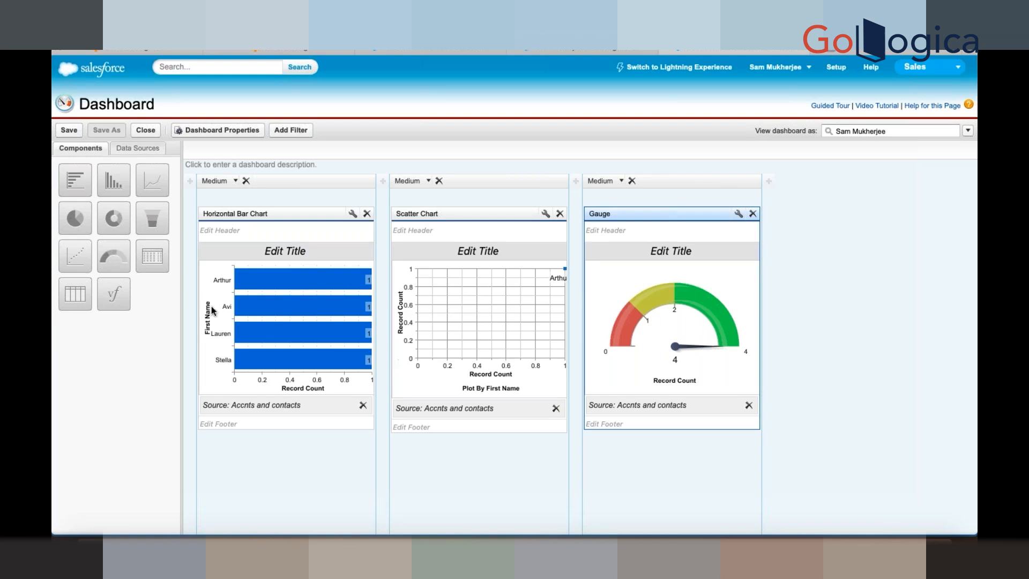
{"action": "left_click", "coordinate": [141, 150]}
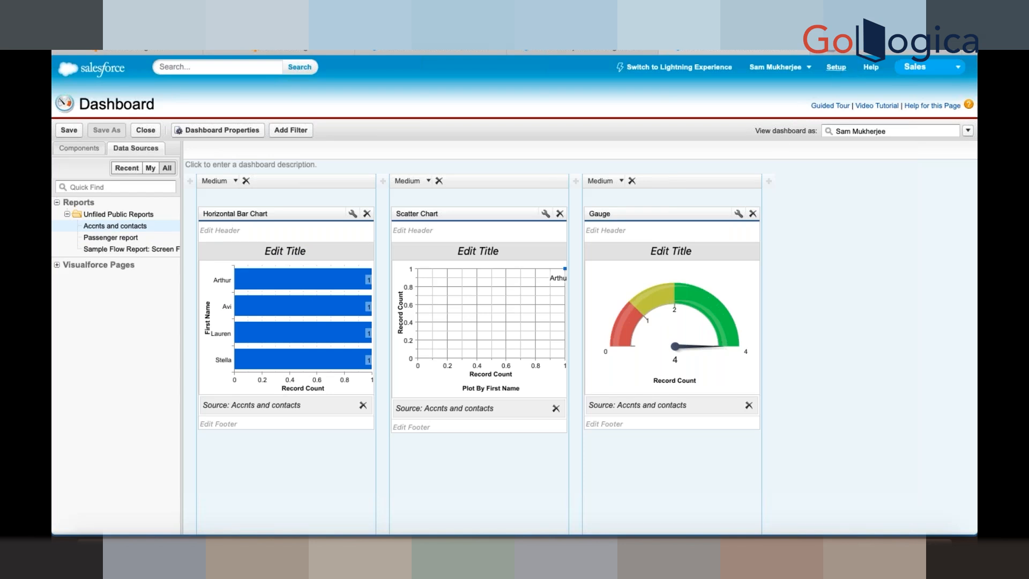
- Find Report Types in Setup by searching for "report", open its introduction page, and check the list of existing reports
{"action": "left_click", "coordinate": [836, 67]}
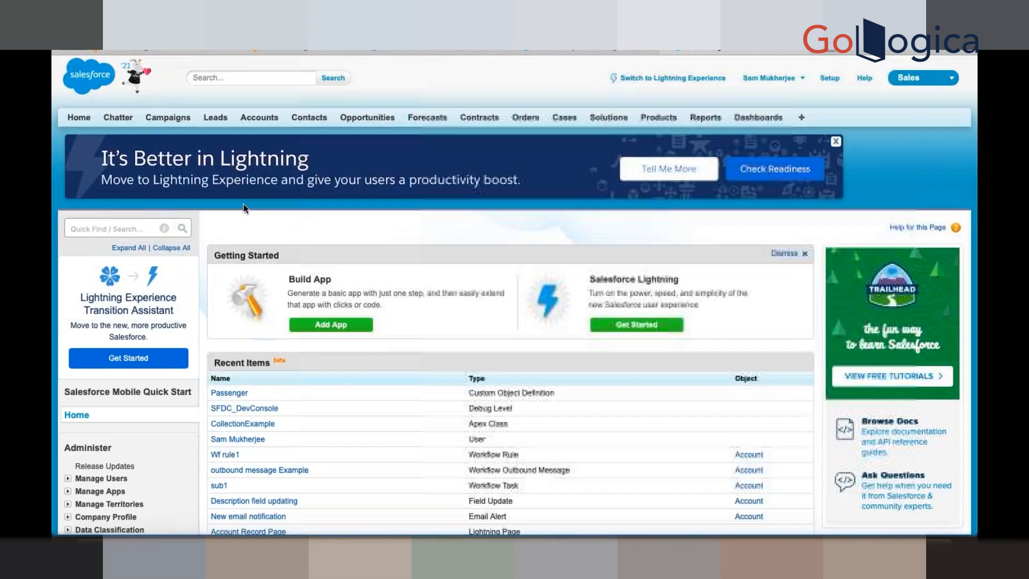
{"action": "left_click", "coordinate": [98, 228]}
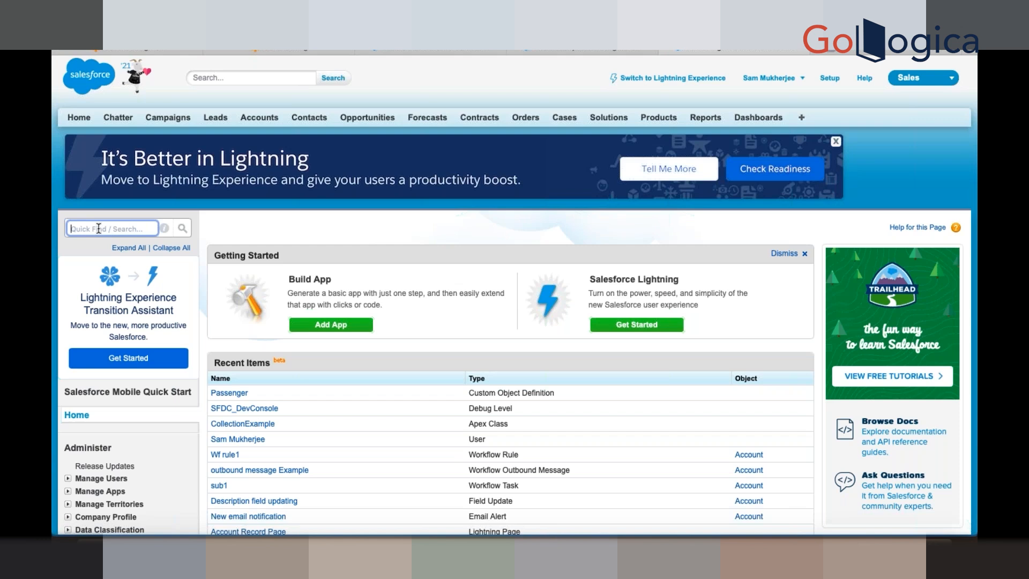
{"action": "type", "text": "custom"}
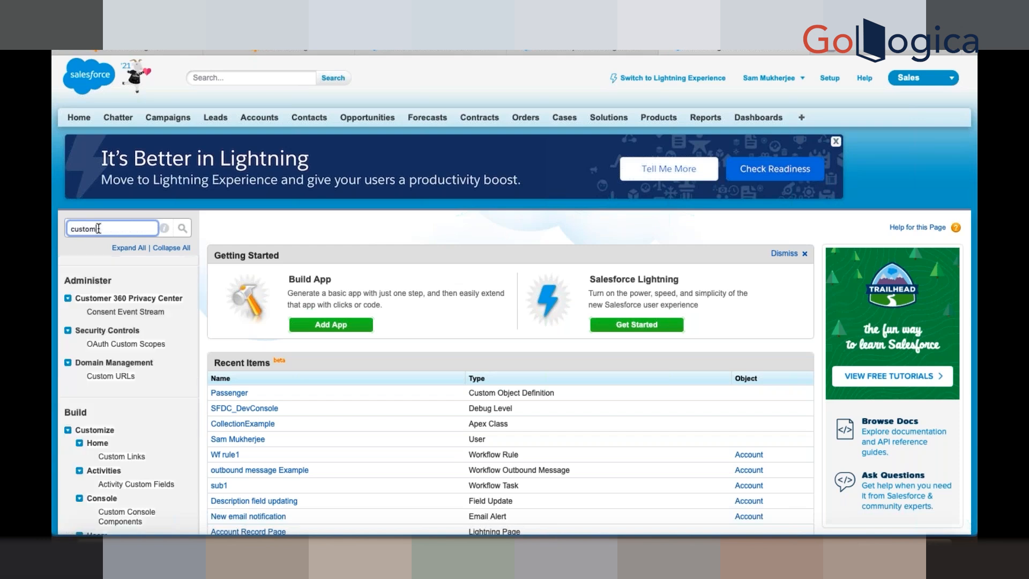
{"action": "key", "text": "BackSpace"}
{"action": "key", "text": "BackSpace"}
{"action": "key", "text": "BackSpace"}
{"action": "key", "text": "BackSpace"}
{"action": "key", "text": "BackSpace"}
{"action": "key", "text": "BackSpace"}
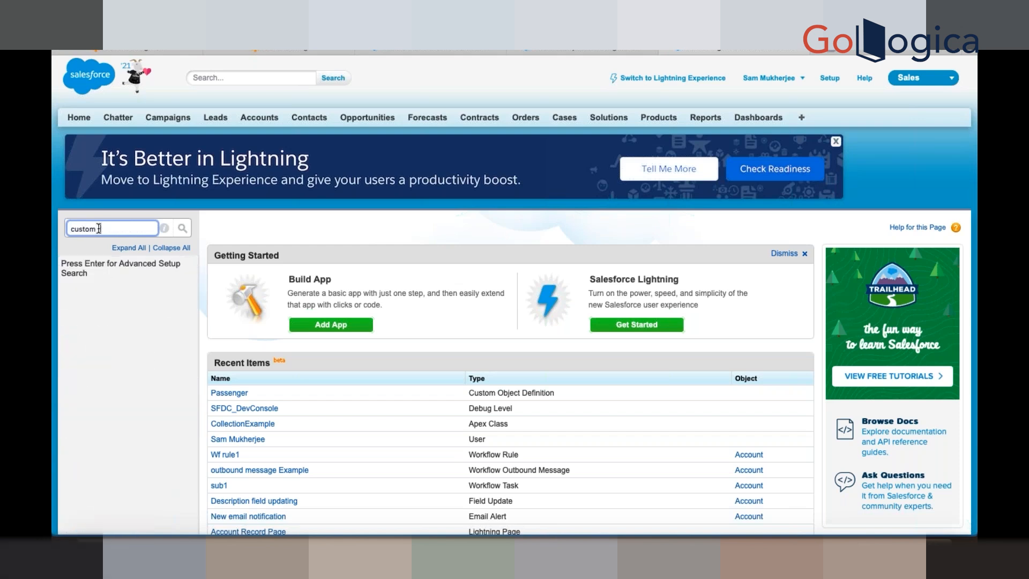
{"action": "type", "text": "report"}
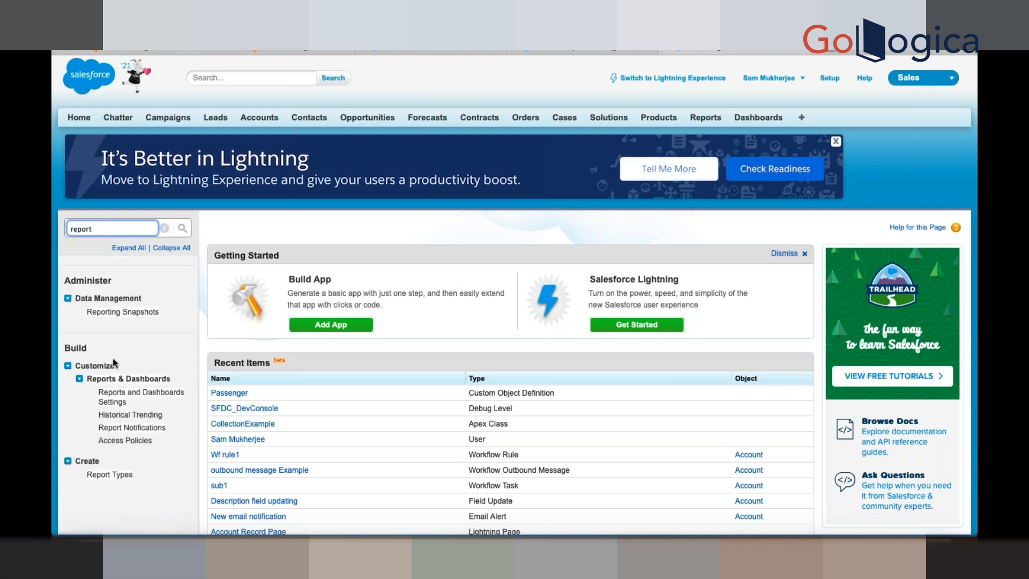
{"action": "left_click", "coordinate": [111, 477]}
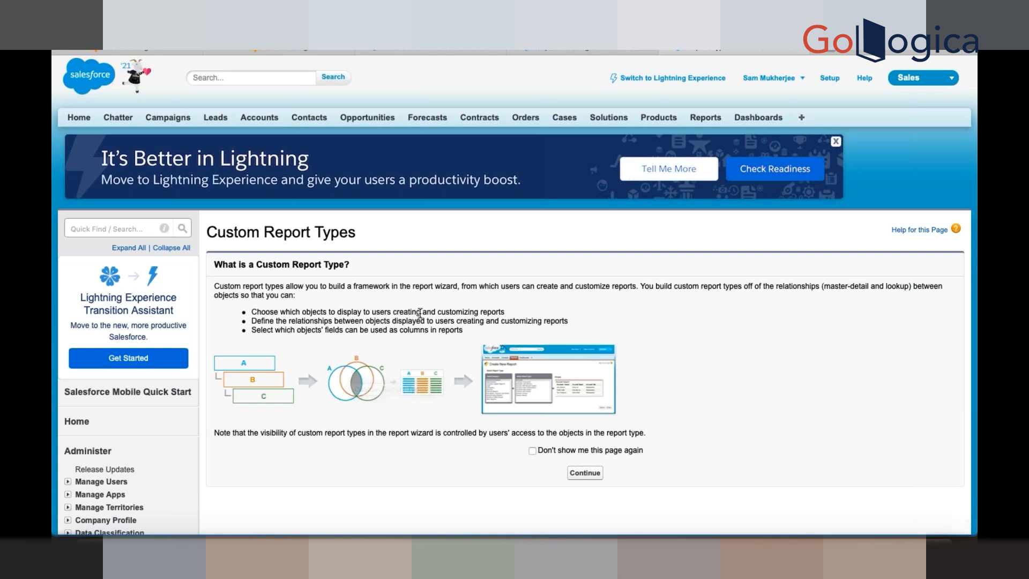
{"action": "left_click", "coordinate": [699, 118]}
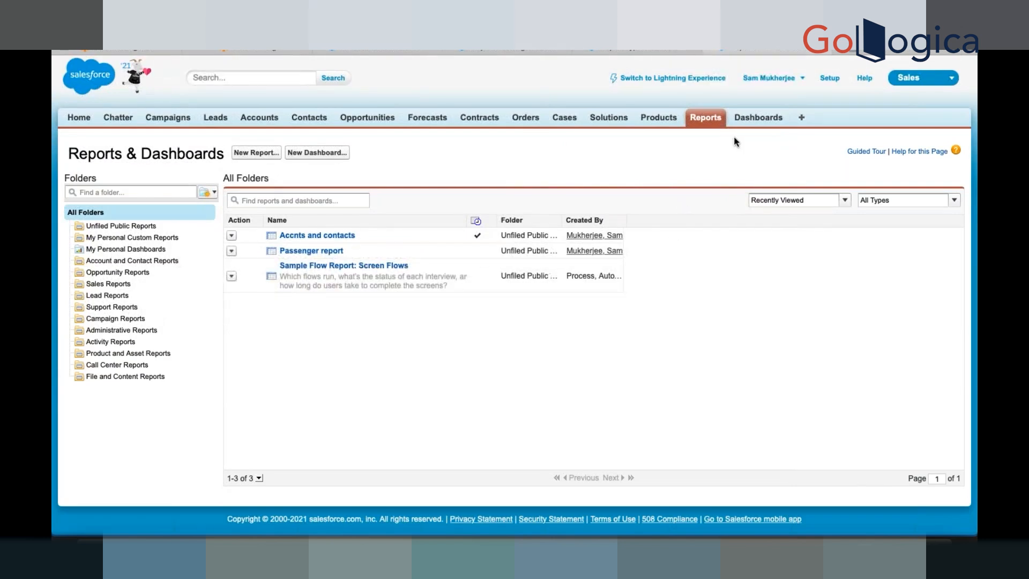
{"action": "left_click", "coordinate": [622, 51]}
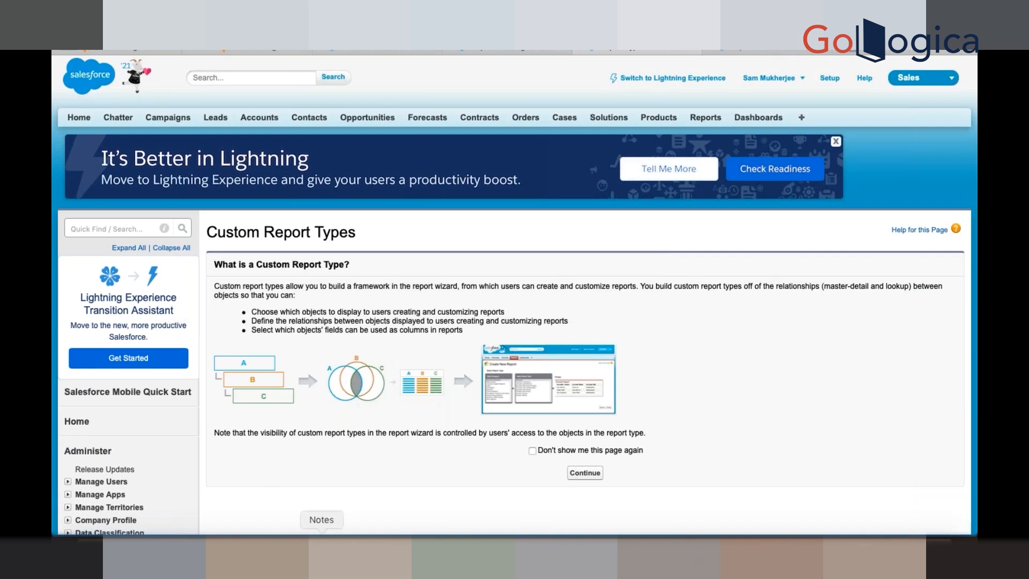
- Switch to the Notes app and add an "Employee" line beneath the "Airhostess: parent" entry
{"action": "left_click", "coordinate": [321, 532]}
{"action": "left_click", "coordinate": [275, 381]}
{"action": "key", "text": "Return"}
{"action": "key", "text": "Return"}
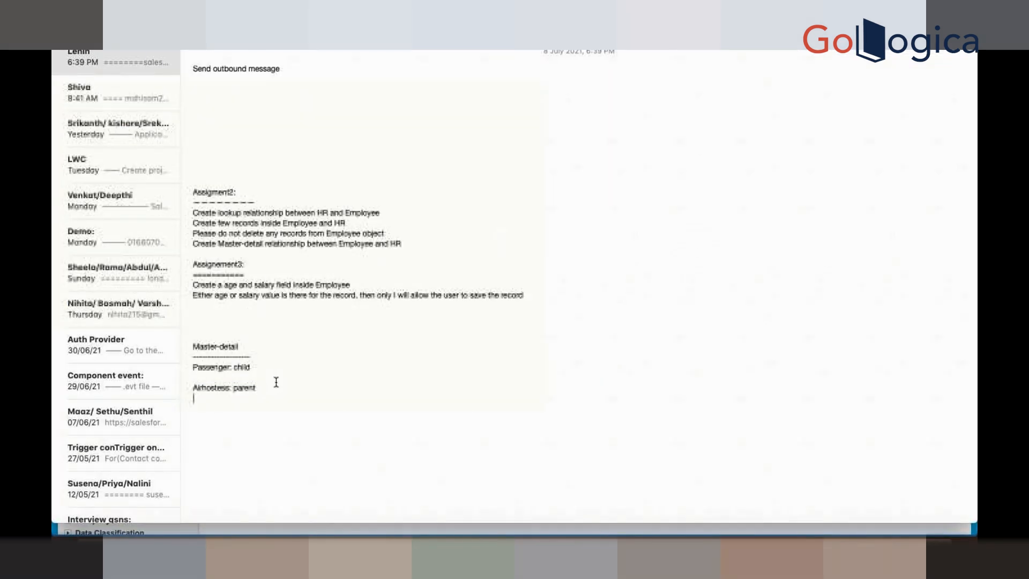
{"action": "type", "text": "Employee"}
{"action": "key", "text": "Return"}
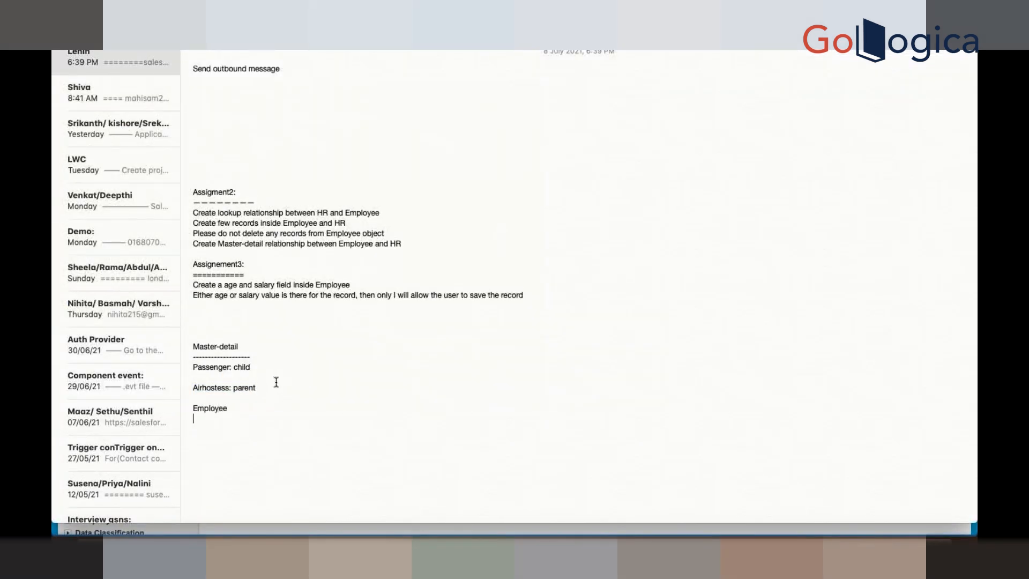
- Complete the note with "Employee— lookup(Hr)" and a Manager line with lookup(HR), then switch back to Salesforce
{"action": "type", "text": "Hr"}
{"action": "key", "text": "Return"}
{"action": "type", "text": "Manager"}
{"action": "type", "text": "lookup"}
{"action": "left_click_drag", "start_coordinate": [192, 419], "coordinate": [262, 410]}
{"action": "key", "text": "BackSpace"}
{"action": "type", "text": "()"}
{"action": "key", "text": "BackSpace"}
{"action": "key", "text": "BackSpace"}
{"action": "type", "text": "ookup("}
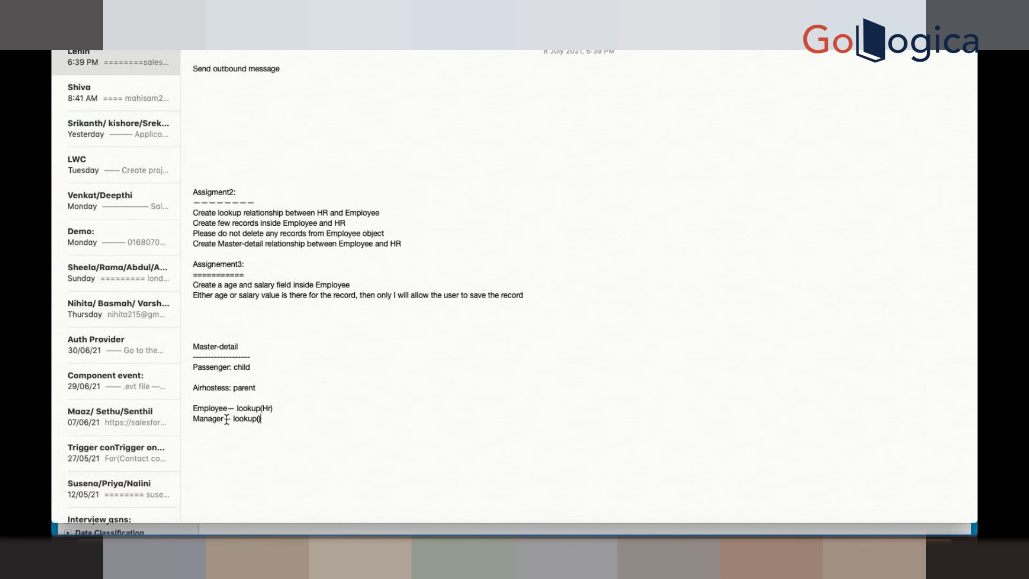
{"action": "type", "text": "HR"}
{"action": "key", "text": "super+Tab"}
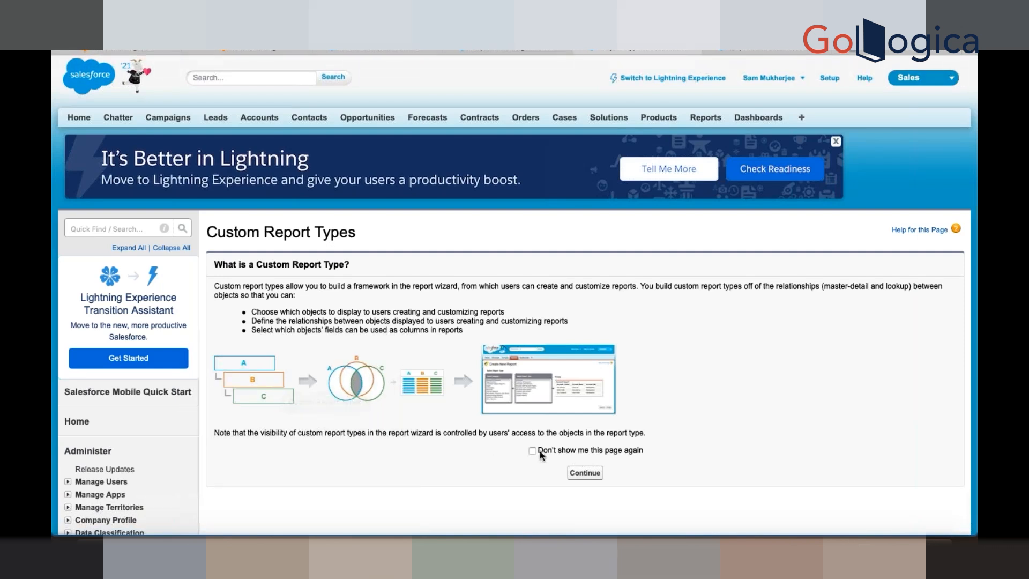
- Continue past the introduction, start a new custom report type, and look for Passengers among the Primary Object choices
{"action": "left_click", "coordinate": [585, 474]}
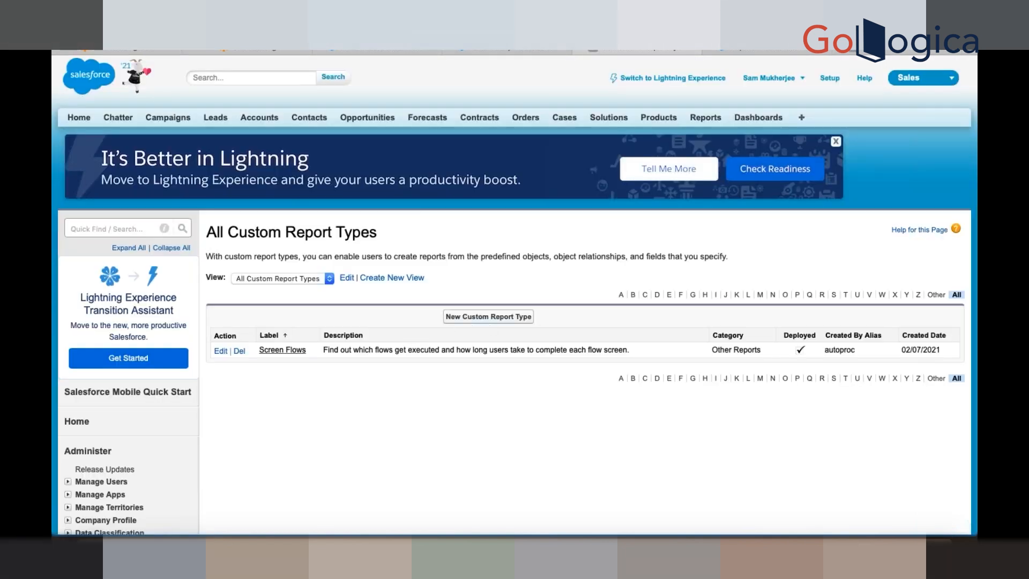
{"action": "left_click", "coordinate": [488, 316]}
{"action": "scroll", "coordinate": [491, 329], "scroll_direction": "down", "scroll_amount": 2}
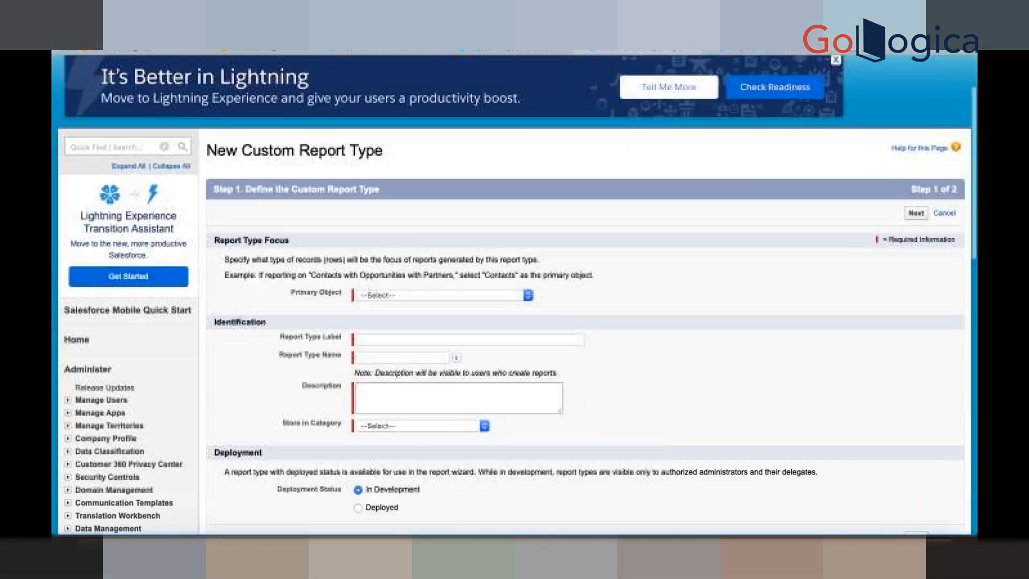
{"action": "left_click", "coordinate": [423, 296]}
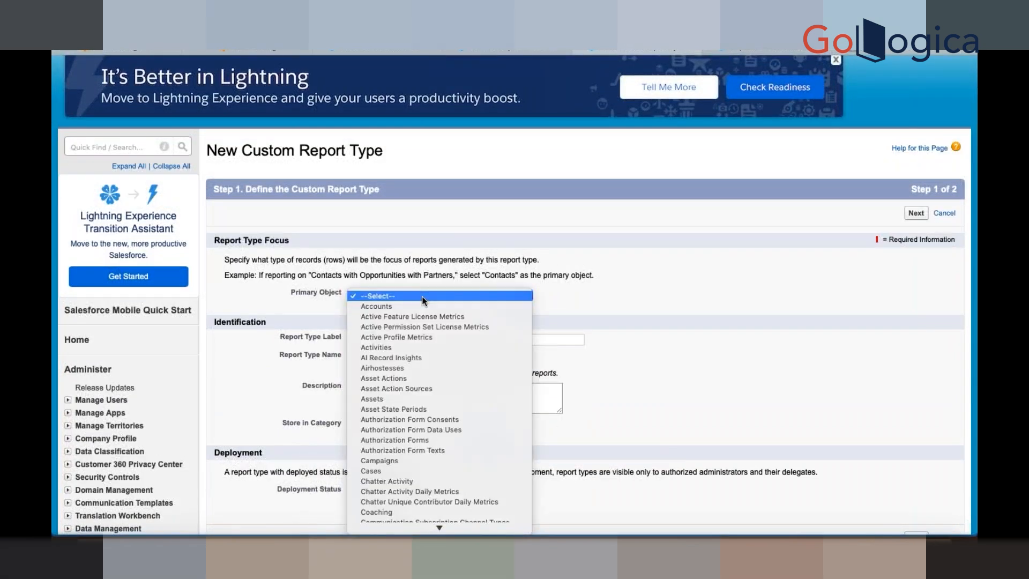
{"action": "scroll", "coordinate": [439, 413], "scroll_direction": "down", "scroll_amount": 10}
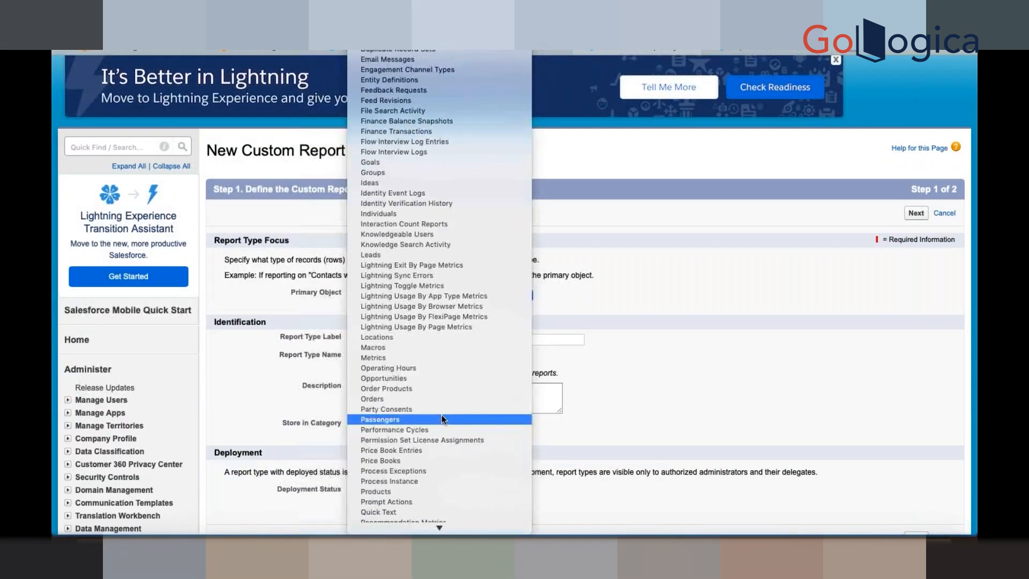
{"action": "left_click", "coordinate": [667, 313]}
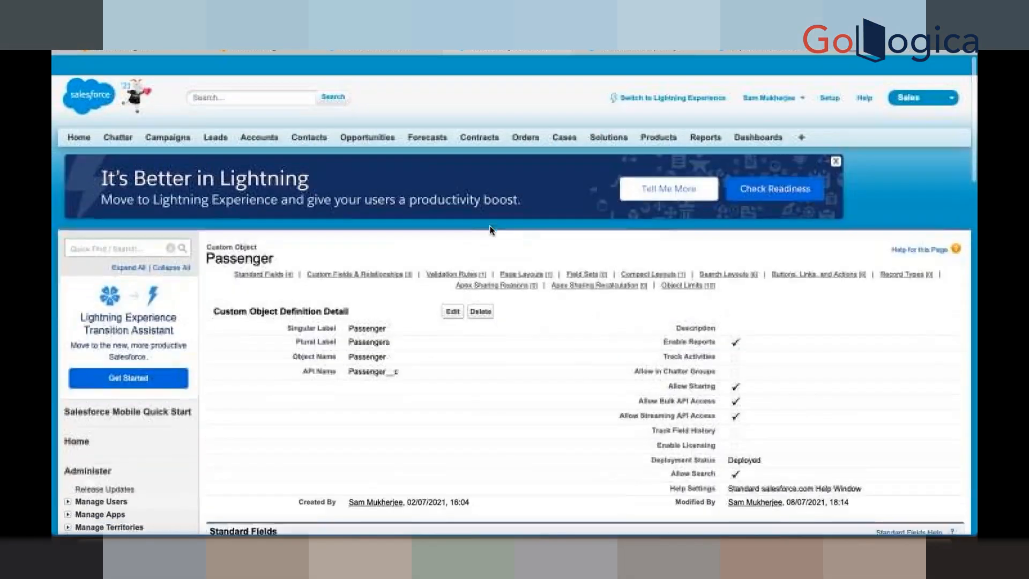
- Leave the Passenger object definition and open the custom objects list by searching Setup for "object"
{"action": "scroll", "coordinate": [490, 230], "scroll_direction": "down", "scroll_amount": 3}
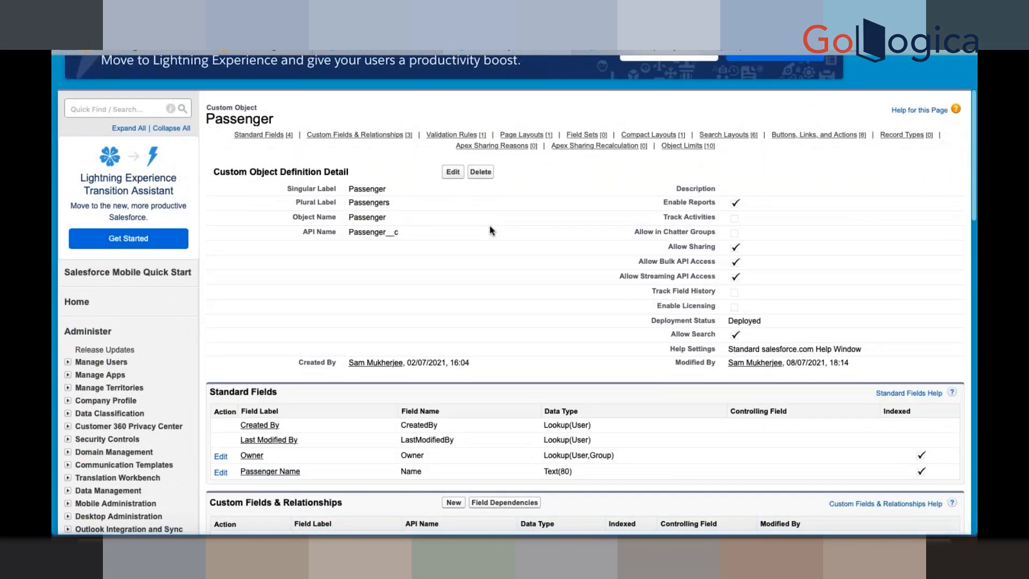
{"action": "scroll", "coordinate": [490, 230], "scroll_direction": "up", "scroll_amount": 4}
{"action": "scroll", "coordinate": [490, 231], "scroll_direction": "down", "scroll_amount": 1}
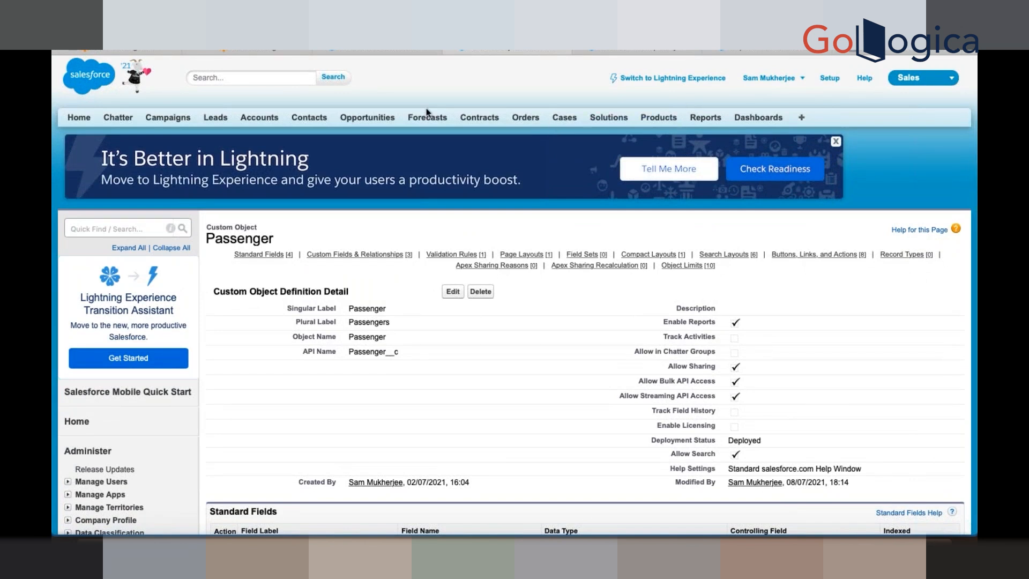
{"action": "left_click", "coordinate": [99, 227]}
{"action": "type", "text": "obje"}
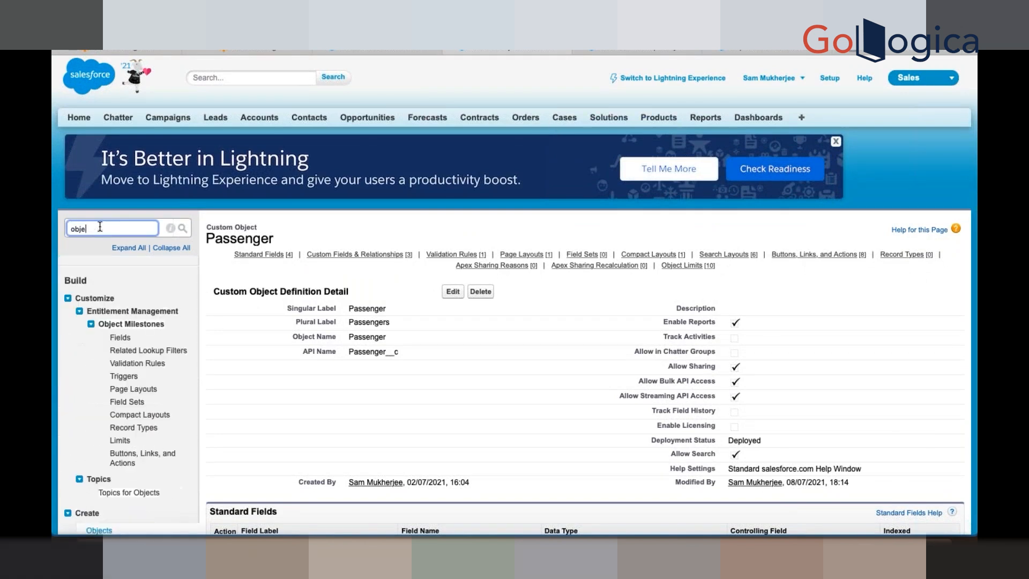
{"action": "type", "text": "ct"}
{"action": "scroll", "coordinate": [91, 466], "scroll_direction": "down", "scroll_amount": 3}
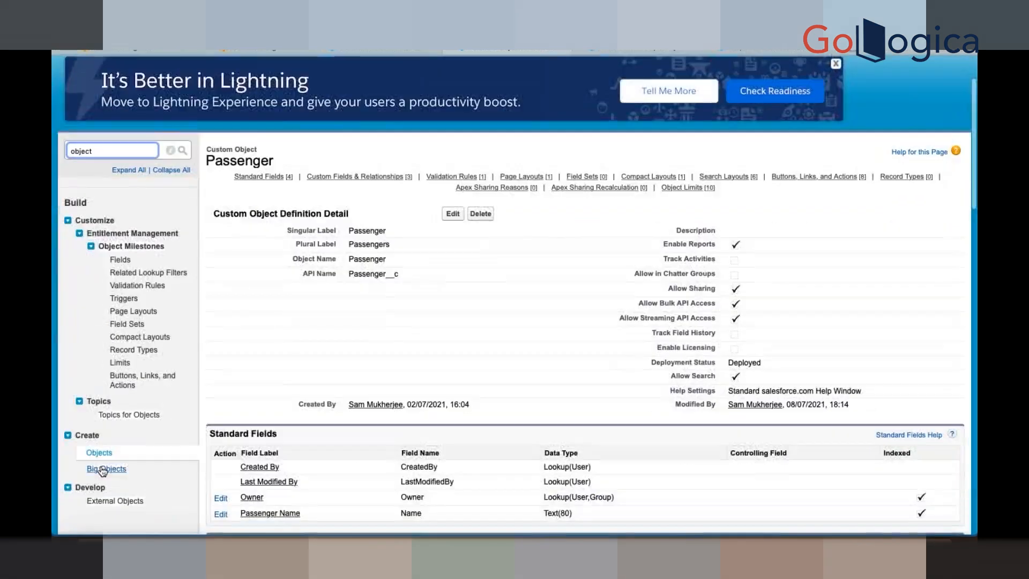
{"action": "left_click", "coordinate": [99, 453]}
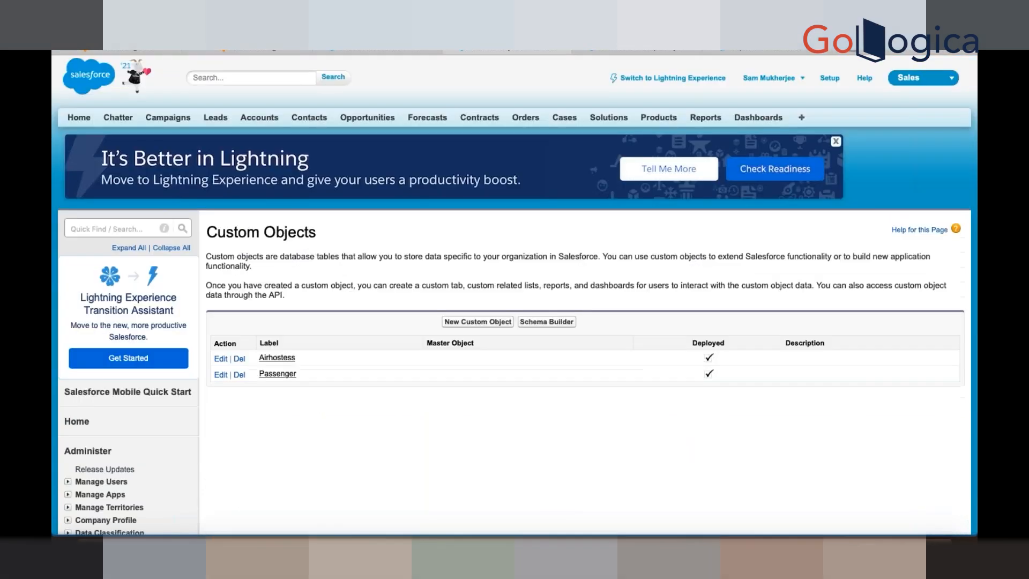
- Create a custom object labelled HR with plural label HRs, allowing search and launching the custom tab wizard on save
{"action": "left_click", "coordinate": [470, 324]}
{"action": "left_click", "coordinate": [374, 342]}
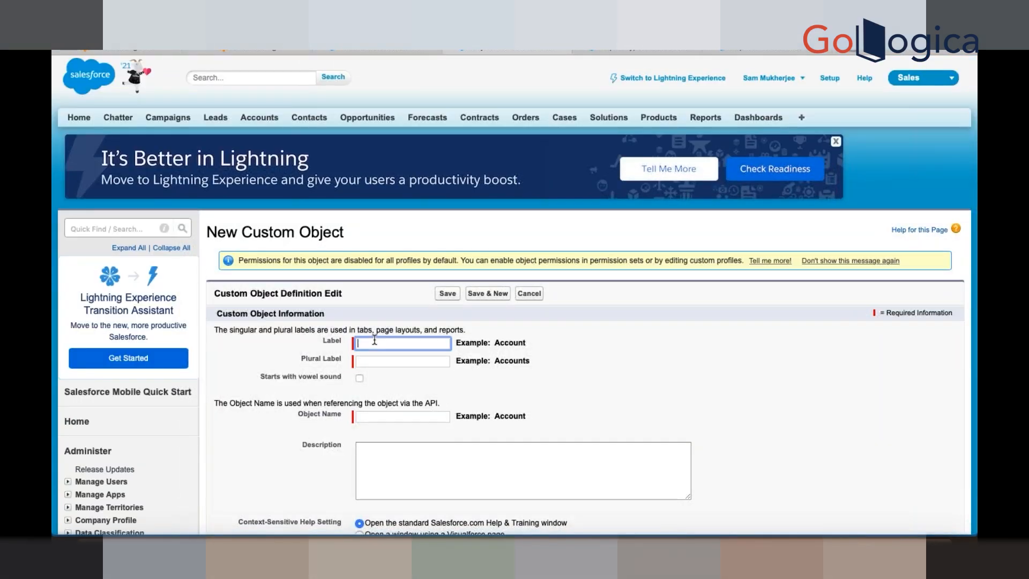
{"action": "type", "text": "HR"}
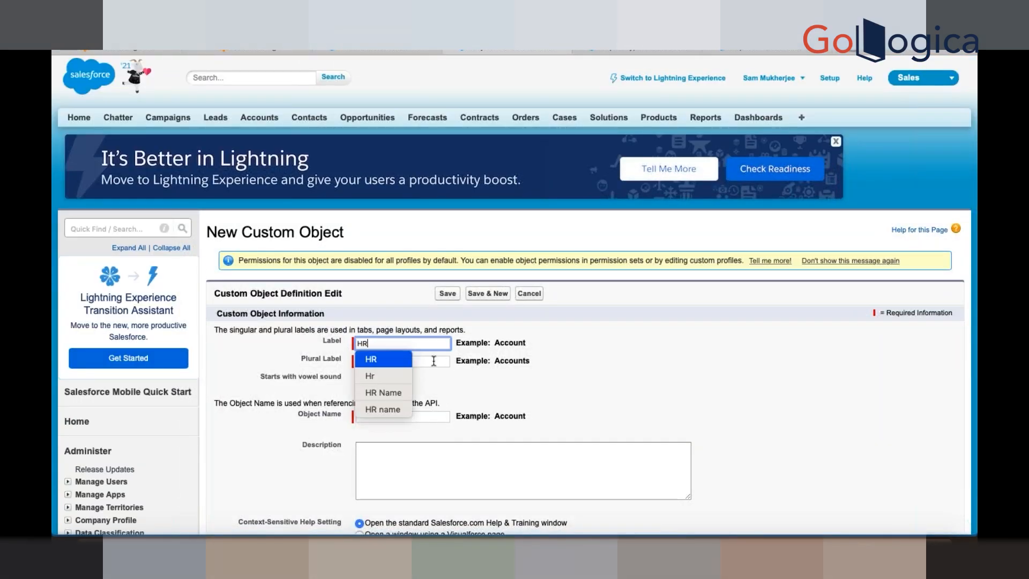
{"action": "left_click", "coordinate": [432, 362]}
{"action": "type", "text": "HRs"}
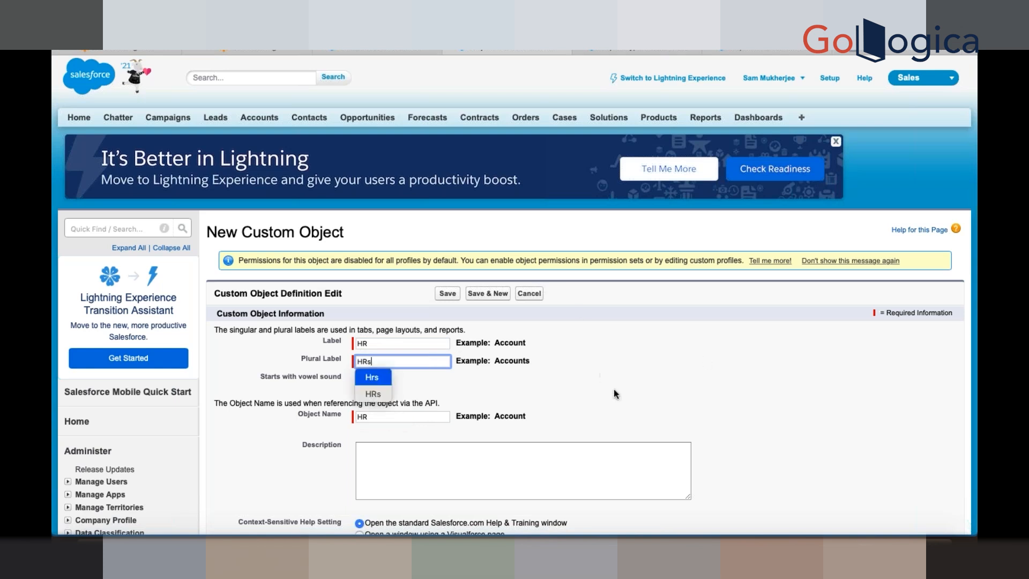
{"action": "scroll", "coordinate": [612, 388], "scroll_direction": "down", "scroll_amount": 15}
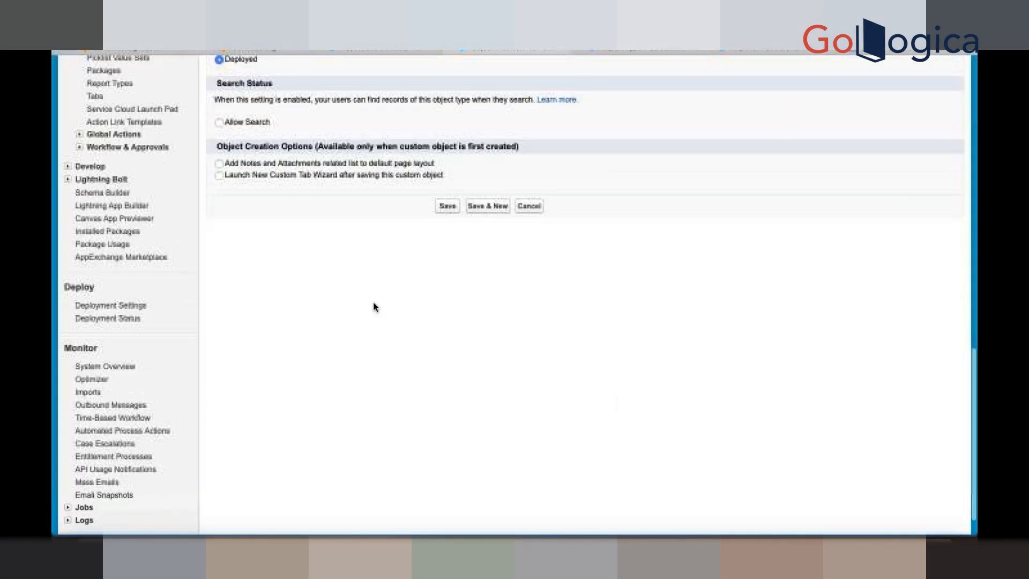
{"action": "left_click", "coordinate": [446, 207]}
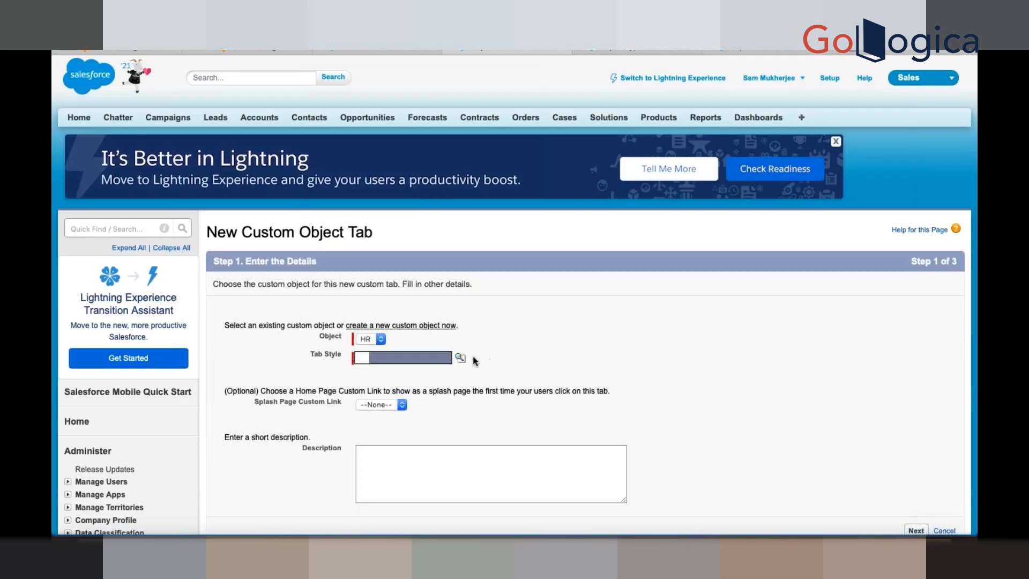
- Create the HR object's tab with the Hexagon style, keeping the default profile visibility and including it in all custom apps
{"action": "left_click", "coordinate": [418, 363]}
{"action": "left_click", "coordinate": [468, 254]}
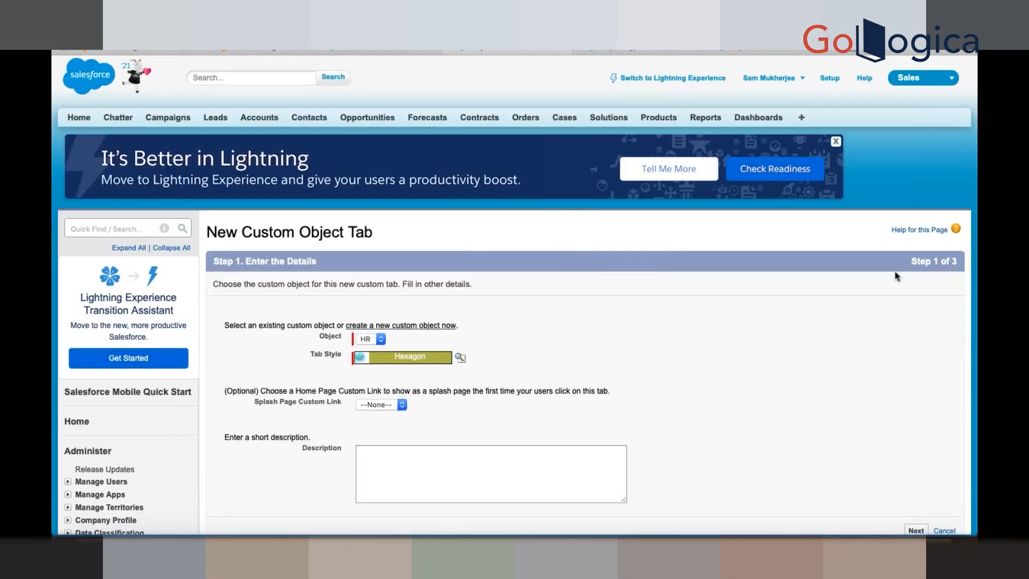
{"action": "scroll", "coordinate": [815, 354], "scroll_direction": "down", "scroll_amount": 6}
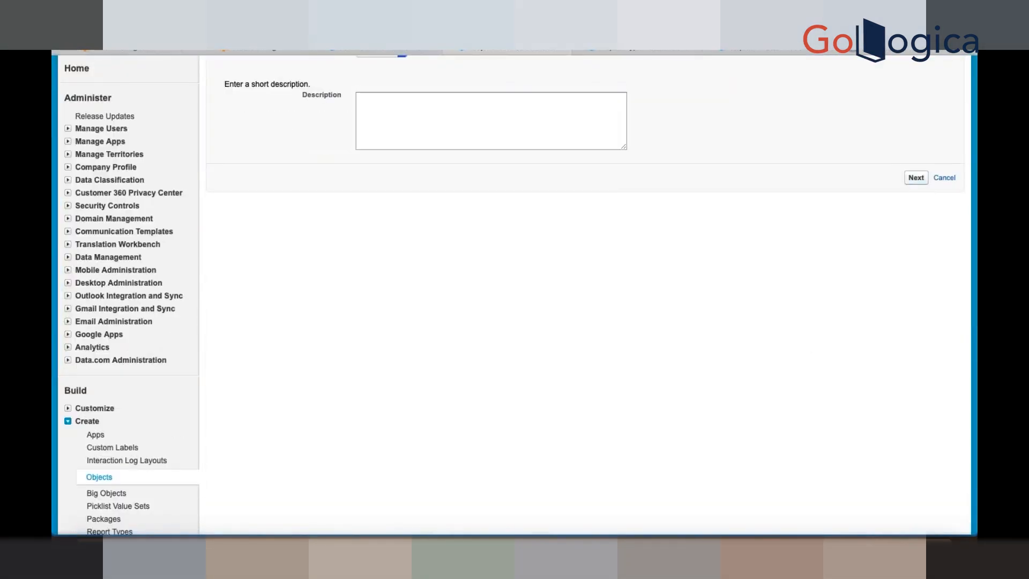
{"action": "left_click", "coordinate": [916, 177]}
{"action": "scroll", "coordinate": [836, 349], "scroll_direction": "down", "scroll_amount": 15}
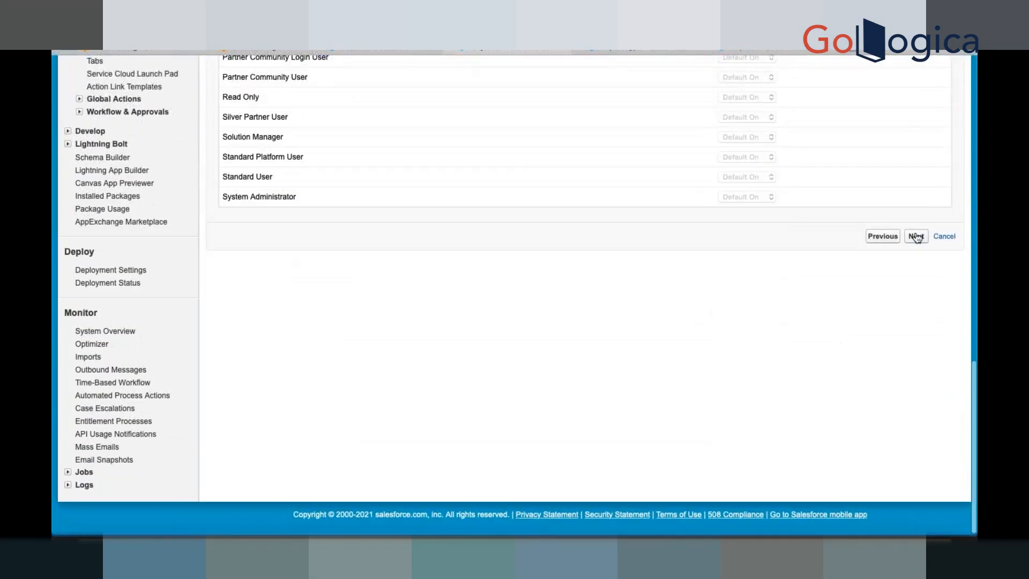
{"action": "left_click", "coordinate": [916, 236]}
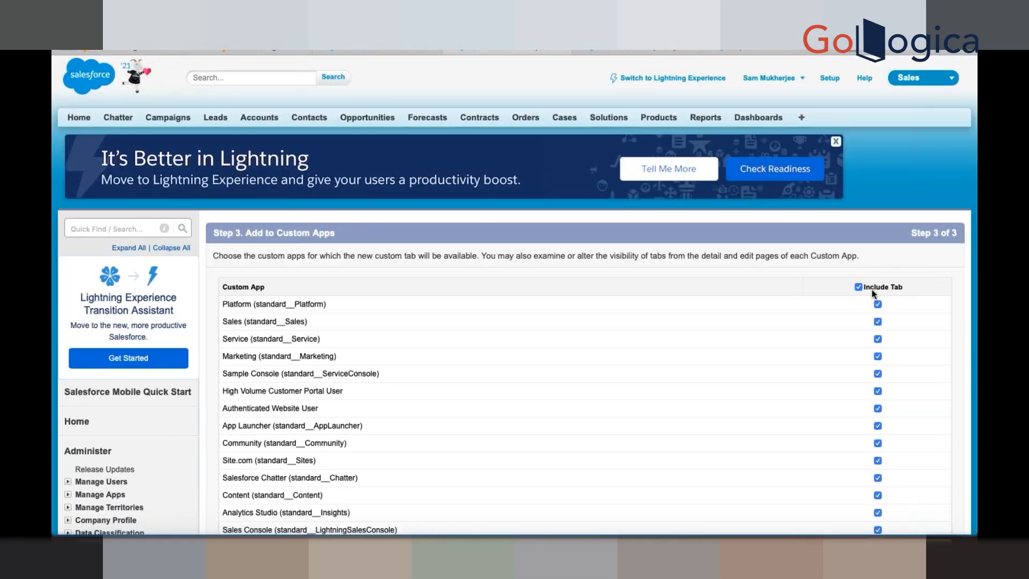
{"action": "scroll", "coordinate": [872, 294], "scroll_direction": "down", "scroll_amount": 15}
{"action": "left_click", "coordinate": [913, 187]}
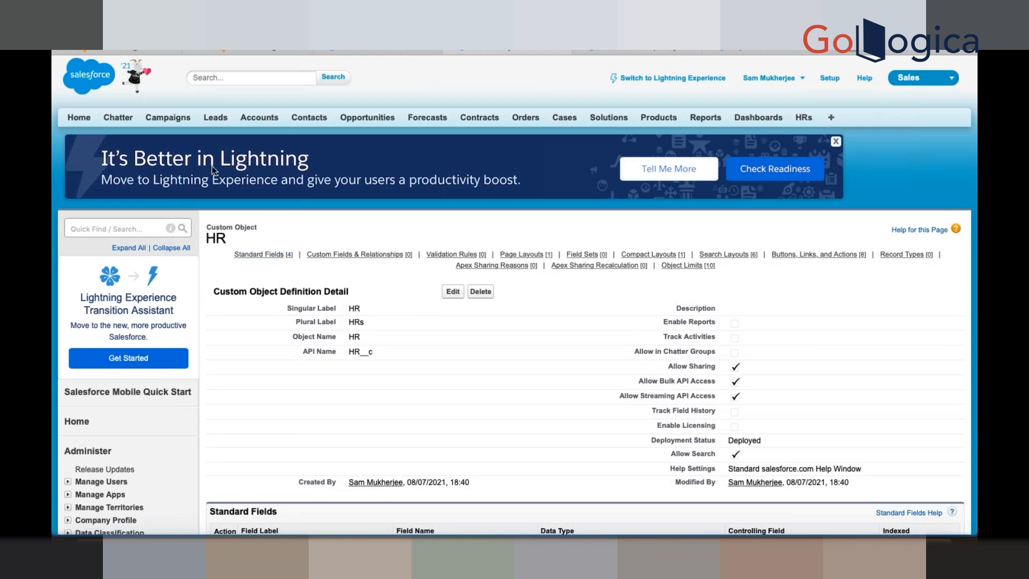
- Search Setup for "object", return to the custom objects list, and open the Airhostess object
{"action": "left_click", "coordinate": [111, 228]}
{"action": "type", "text": "object"}
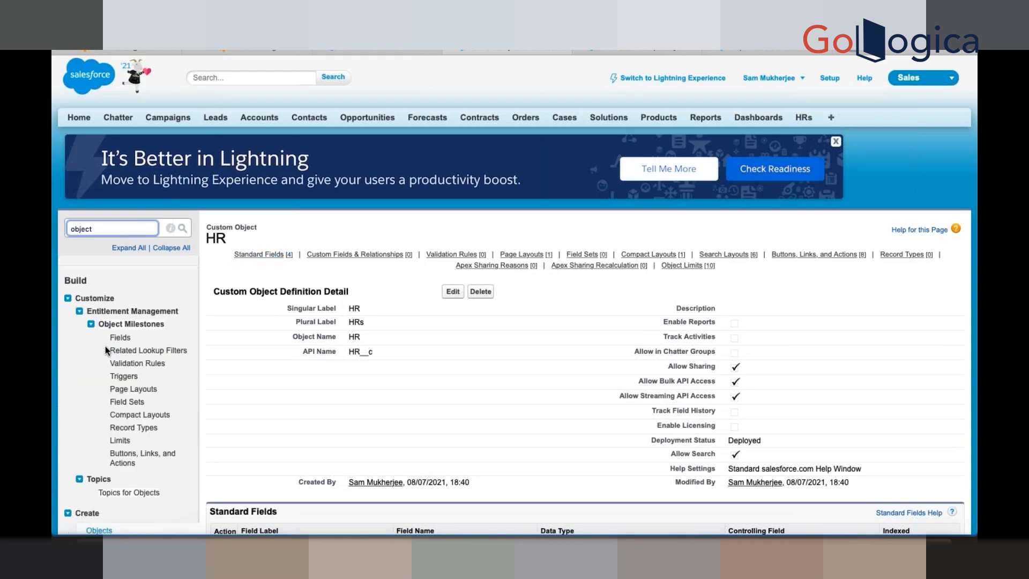
{"action": "scroll", "coordinate": [105, 345], "scroll_direction": "down", "scroll_amount": 4}
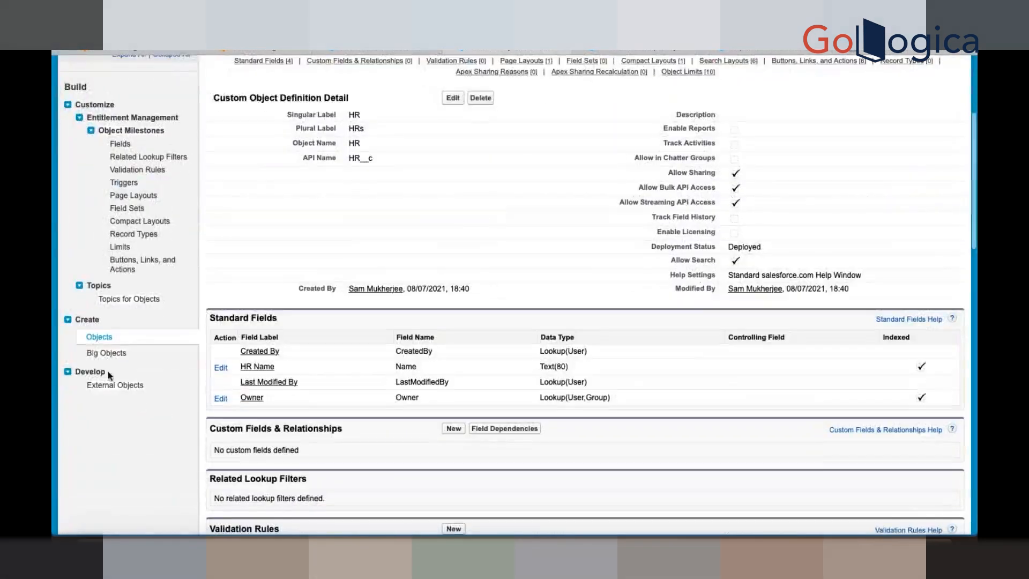
{"action": "left_click", "coordinate": [98, 338]}
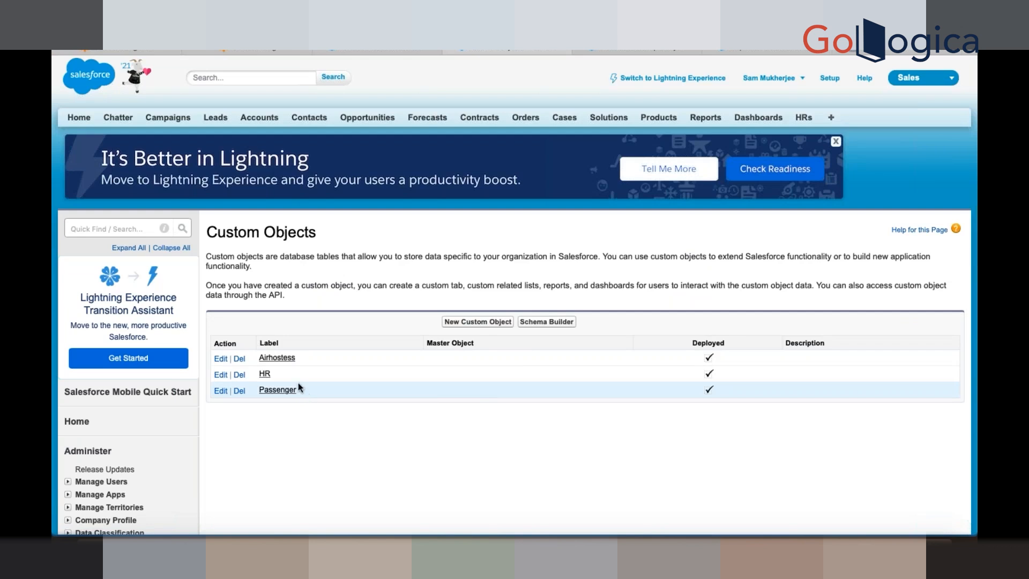
{"action": "left_click", "coordinate": [275, 357]}
- Start a new custom field on Airhostess as a Lookup Relationship related to the HR object
{"action": "scroll", "coordinate": [518, 369], "scroll_direction": "down", "scroll_amount": 7}
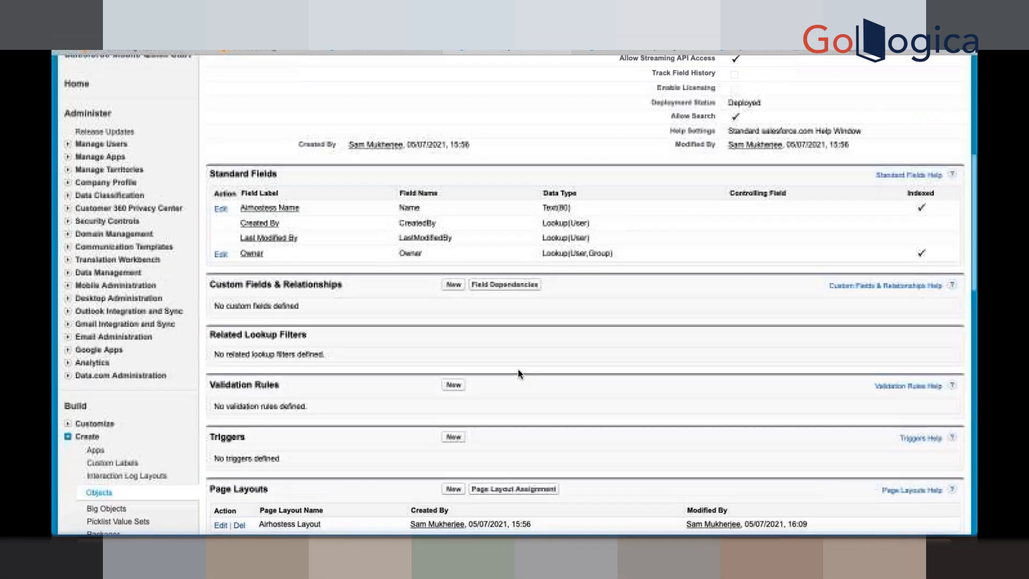
{"action": "left_click", "coordinate": [454, 284]}
{"action": "scroll", "coordinate": [420, 374], "scroll_direction": "down", "scroll_amount": 5}
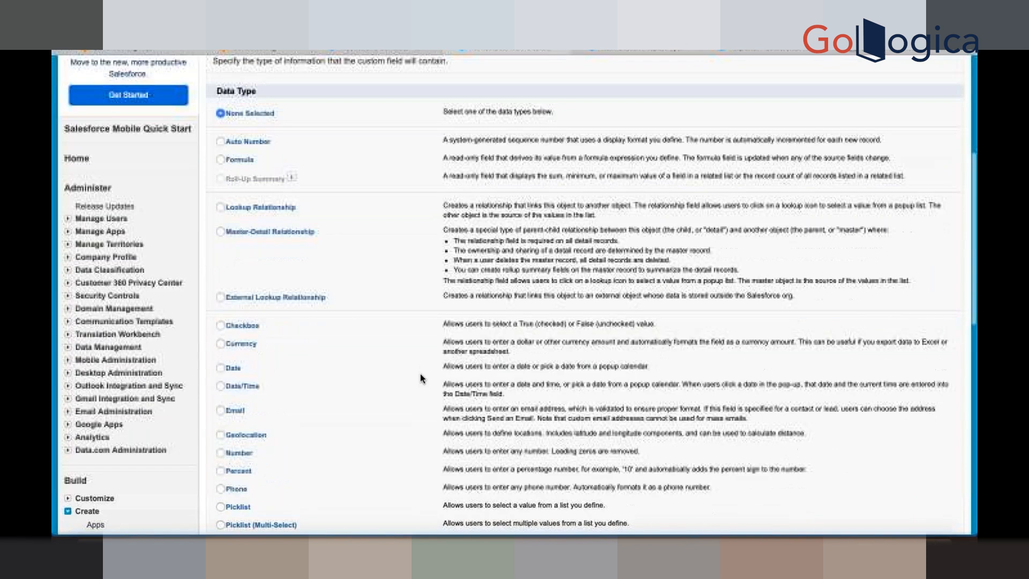
{"action": "left_click", "coordinate": [227, 208]}
{"action": "scroll", "coordinate": [227, 212], "scroll_direction": "up", "scroll_amount": 4}
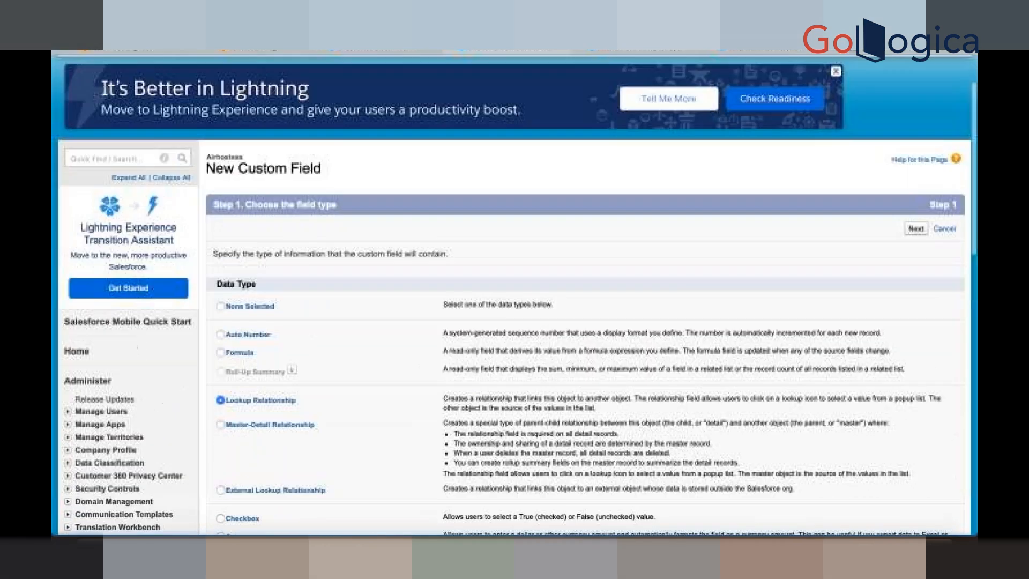
{"action": "left_click", "coordinate": [916, 228]}
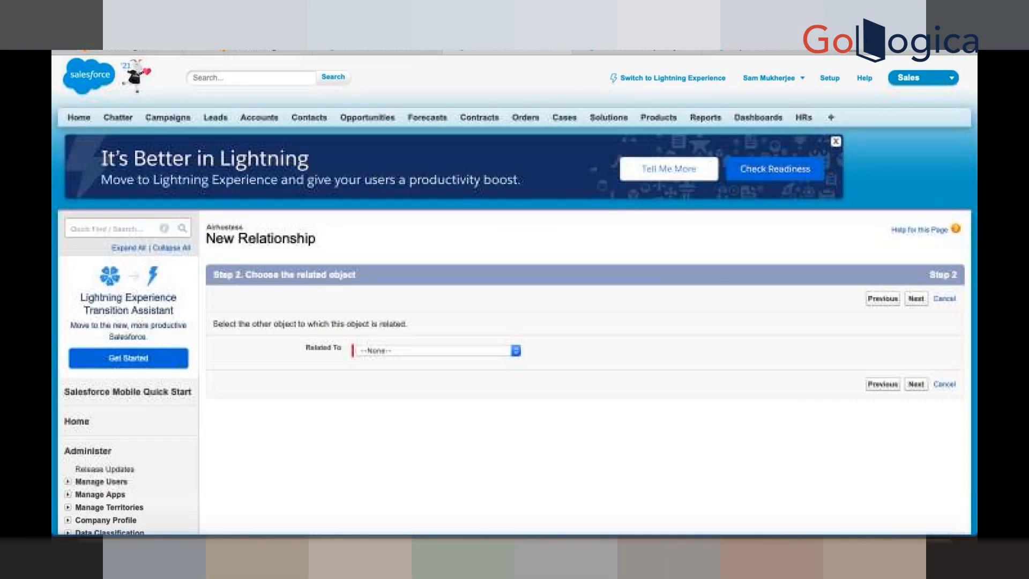
{"action": "left_click", "coordinate": [406, 351]}
{"action": "scroll", "coordinate": [407, 350], "scroll_direction": "down", "scroll_amount": 10}
{"action": "left_click", "coordinate": [406, 350]}
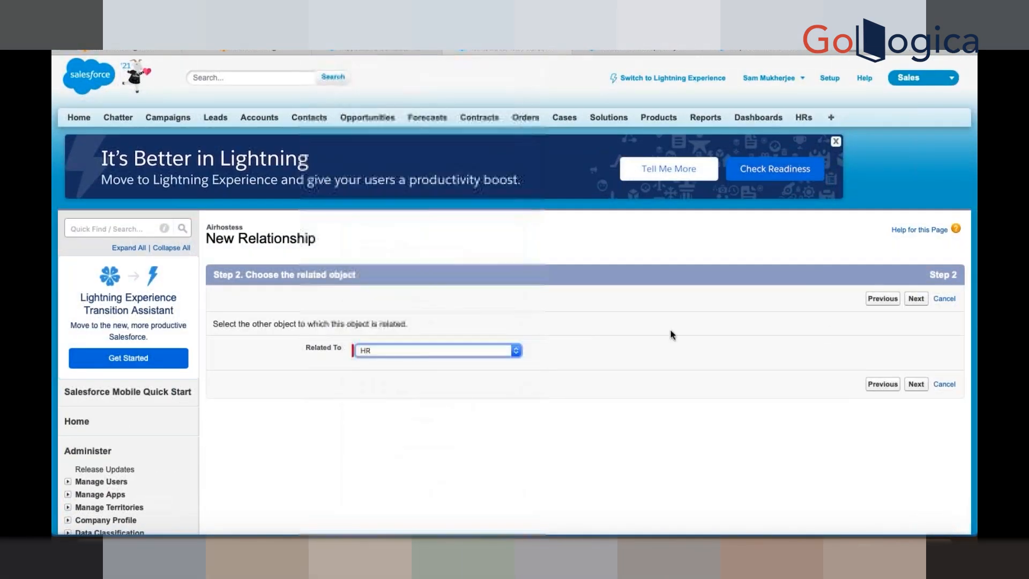
{"action": "left_click", "coordinate": [916, 298]}
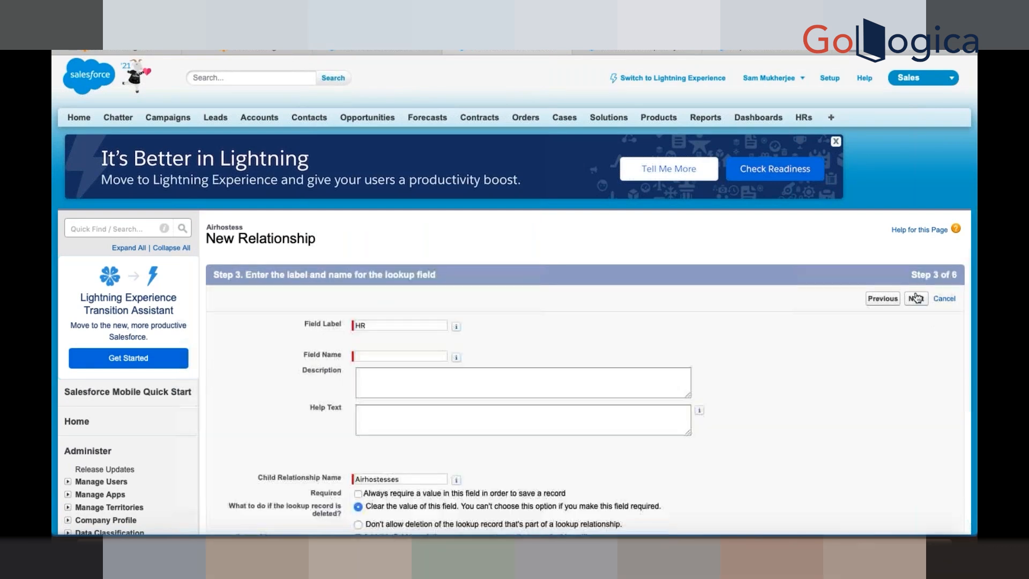
- Label the lookup field AirHR, keep the default field security, page layouts and related list, and save it
{"action": "double_click", "coordinate": [367, 326]}
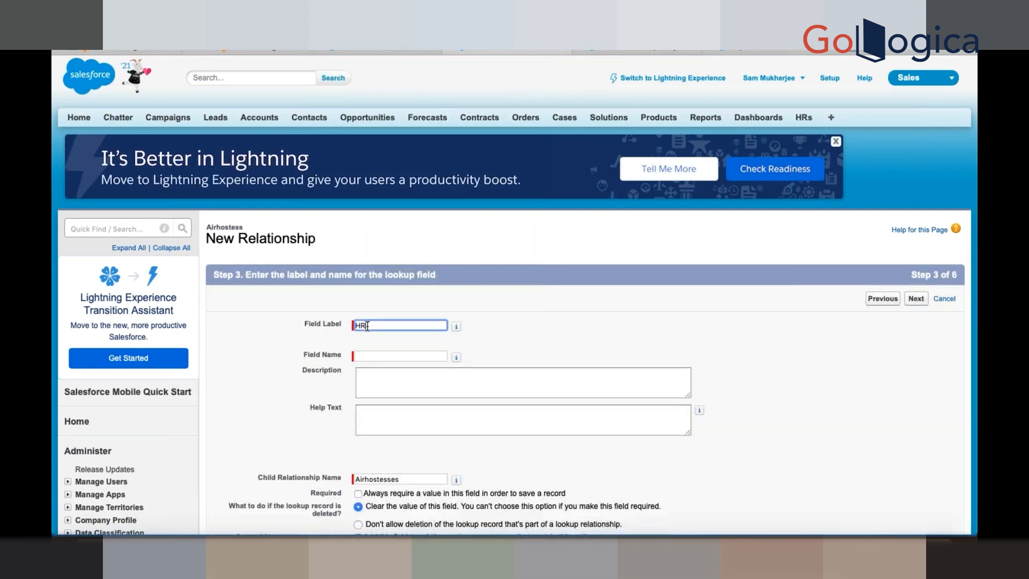
{"action": "key", "text": "BackSpace"}
{"action": "left_click", "coordinate": [587, 342]}
{"action": "scroll", "coordinate": [587, 342], "scroll_direction": "down", "scroll_amount": 1}
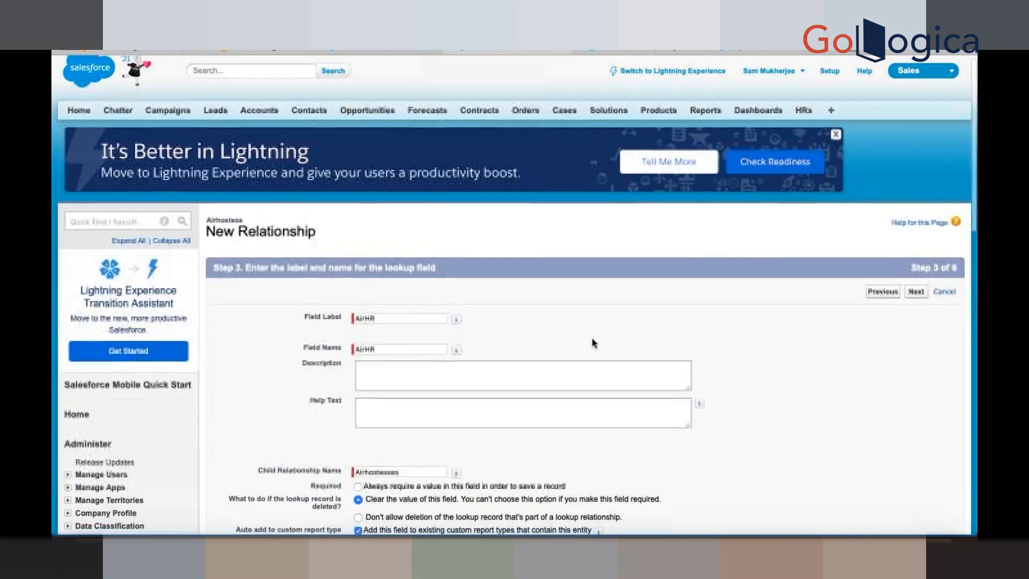
{"action": "left_click", "coordinate": [921, 296]}
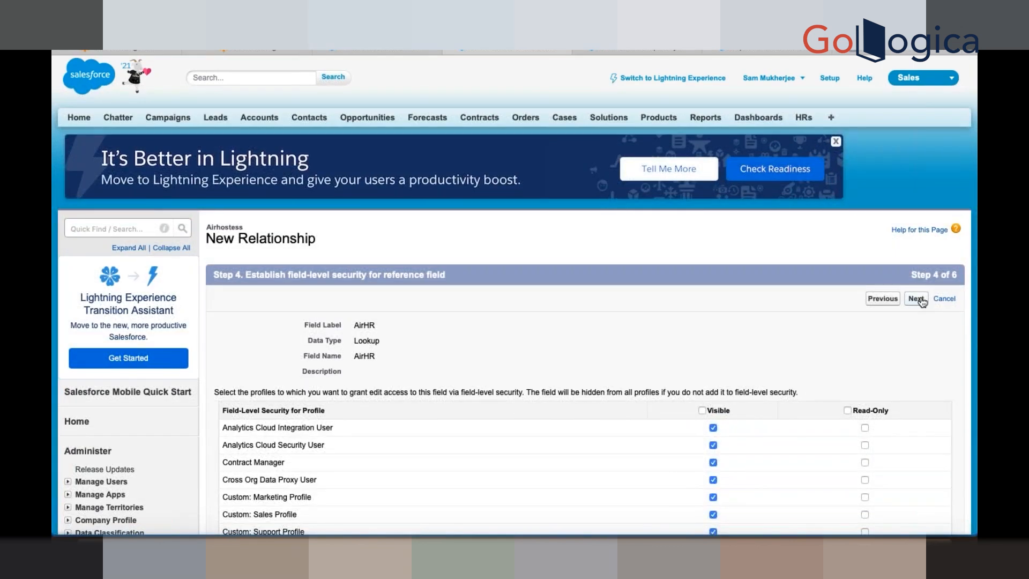
{"action": "left_click", "coordinate": [920, 299]}
{"action": "left_click", "coordinate": [920, 298]}
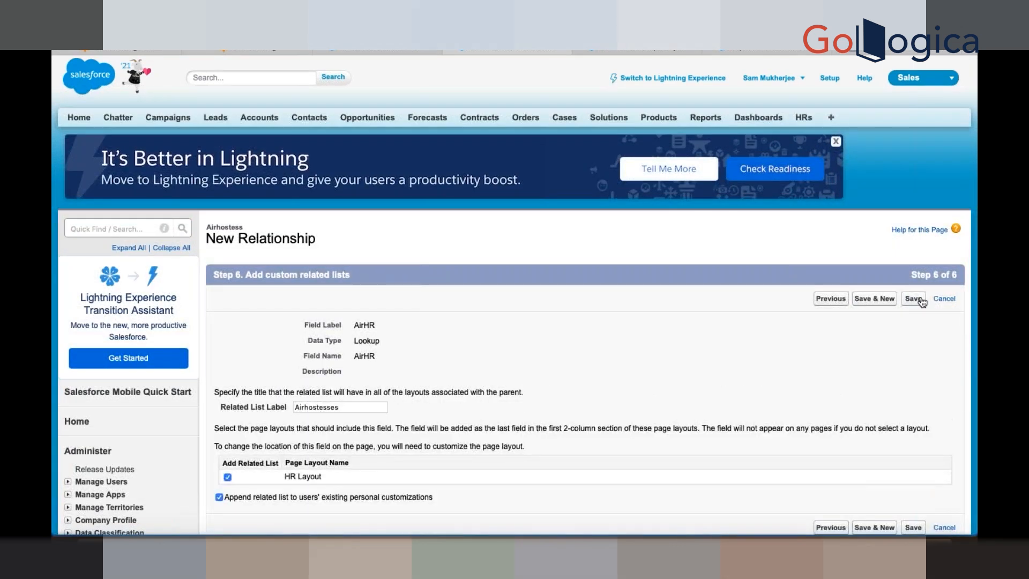
{"action": "left_click", "coordinate": [913, 298]}
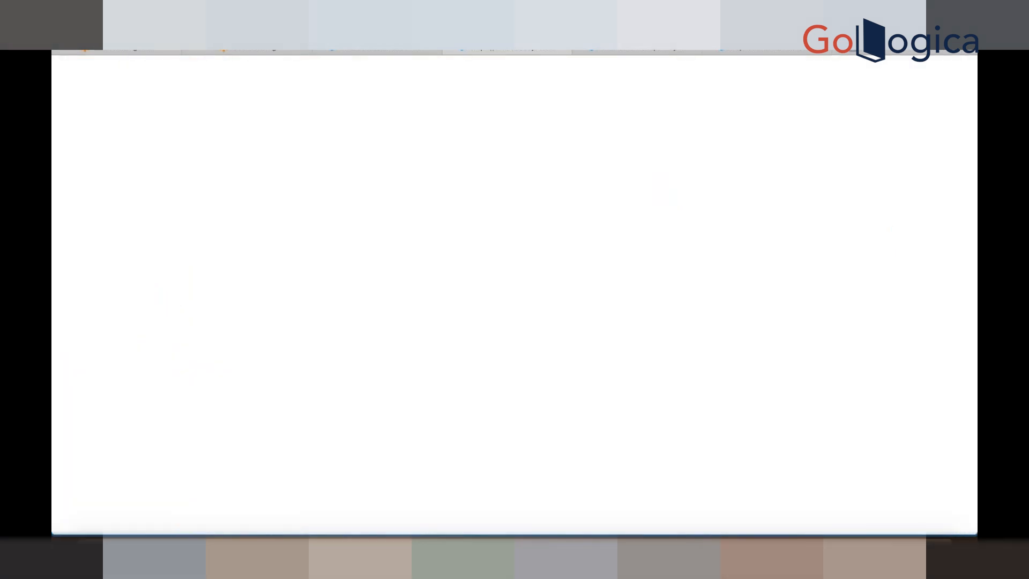
- Check the AirHR lookup among the Airhostess custom fields, and return to the custom objects list by searching Setup for "object"
{"action": "scroll", "coordinate": [510, 388], "scroll_direction": "down", "scroll_amount": 4}
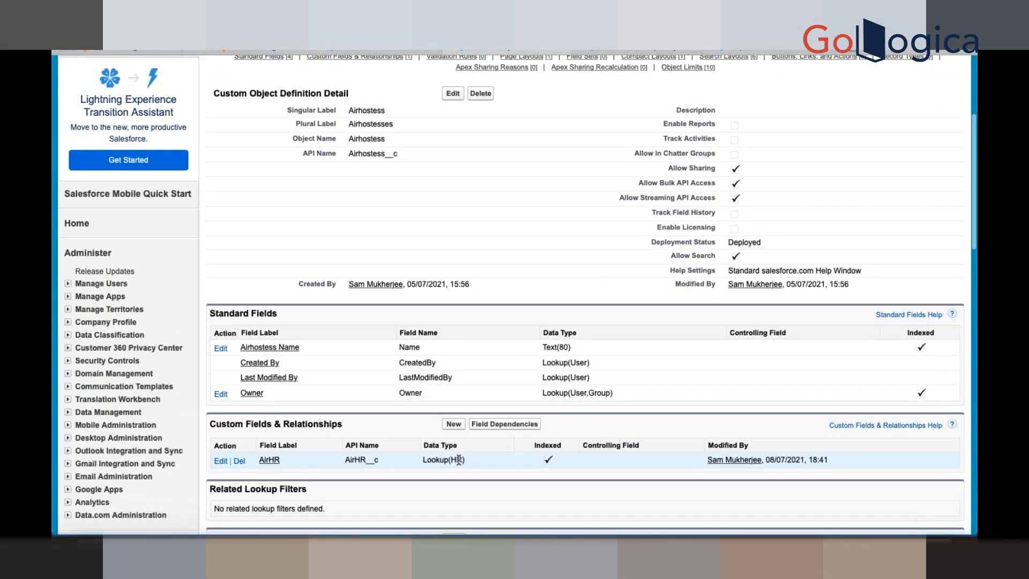
{"action": "scroll", "coordinate": [333, 386], "scroll_direction": "up", "scroll_amount": 2}
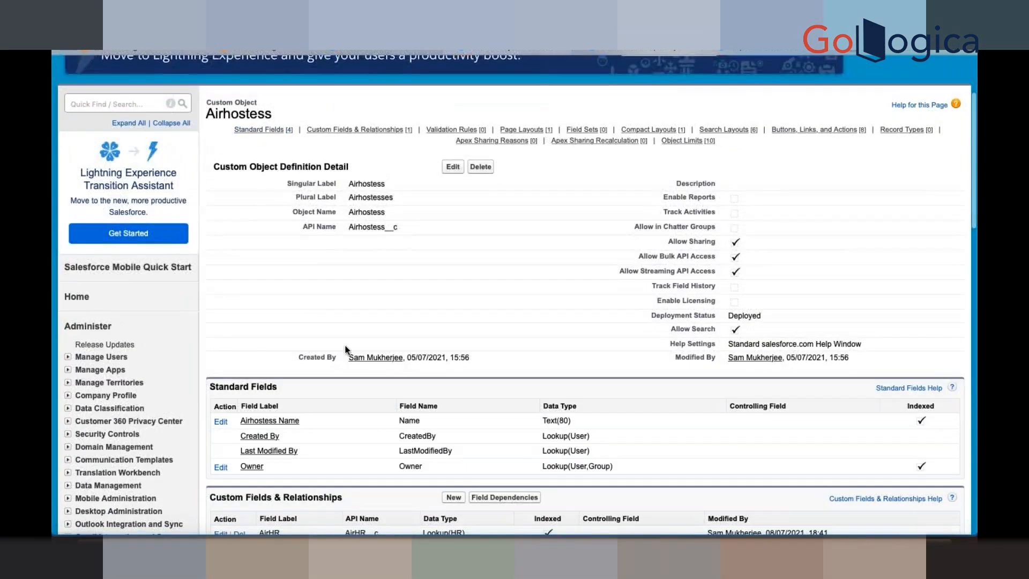
{"action": "scroll", "coordinate": [349, 355], "scroll_direction": "down", "scroll_amount": 2}
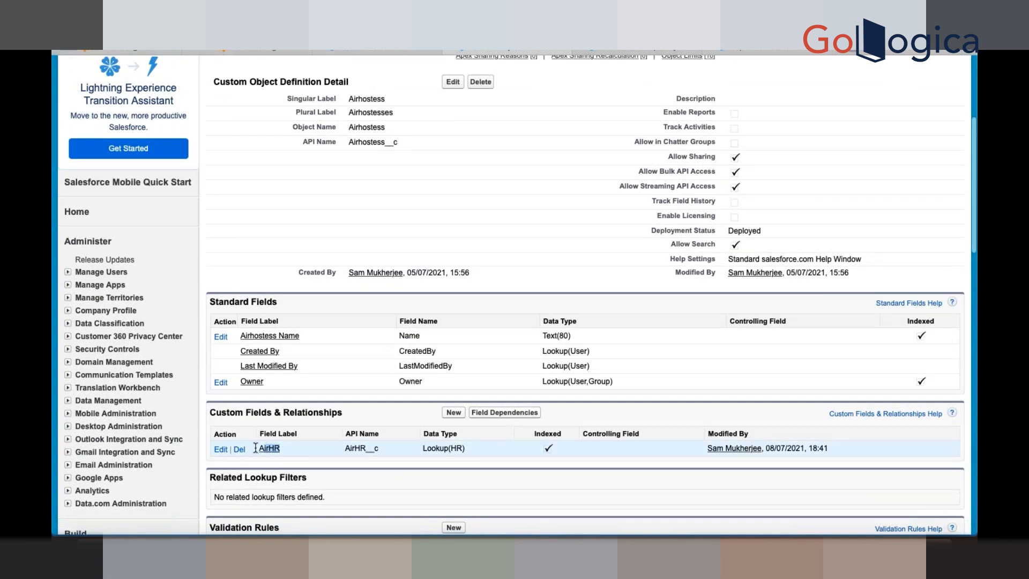
{"action": "scroll", "coordinate": [393, 364], "scroll_direction": "up", "scroll_amount": 2}
{"action": "scroll", "coordinate": [393, 364], "scroll_direction": "down", "scroll_amount": 1}
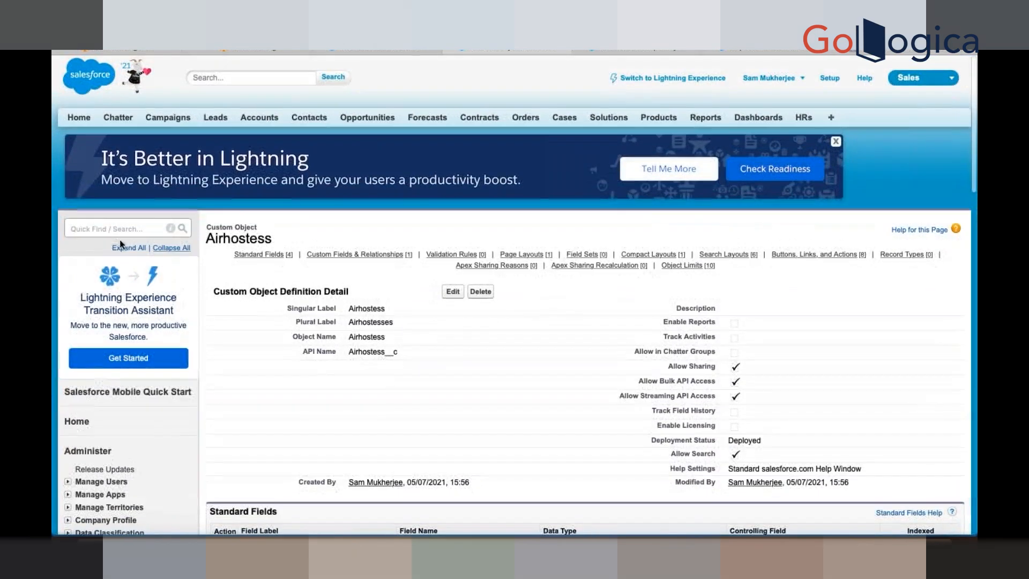
{"action": "left_click", "coordinate": [100, 228]}
{"action": "type", "text": "object"}
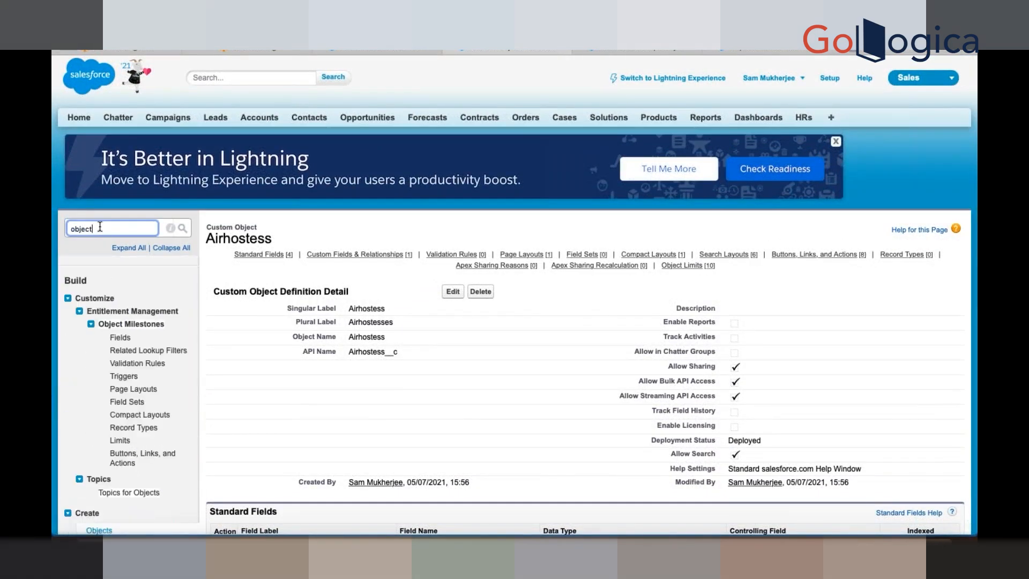
{"action": "scroll", "coordinate": [98, 423], "scroll_direction": "down", "scroll_amount": 2}
{"action": "left_click", "coordinate": [99, 421]}
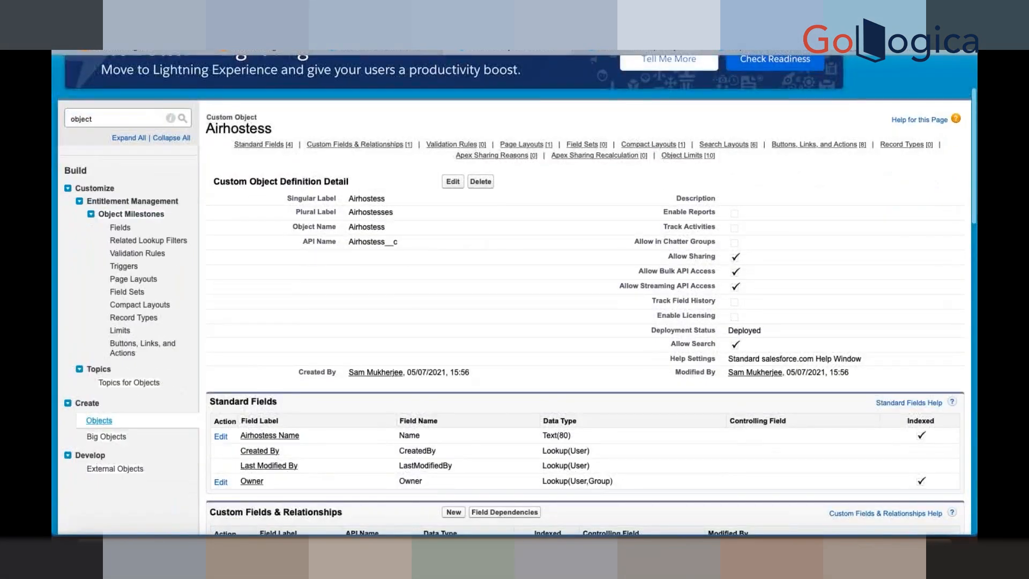
- Open the Passenger custom object and start a new custom field of type Lookup Relationship on it
{"action": "left_click", "coordinate": [277, 390]}
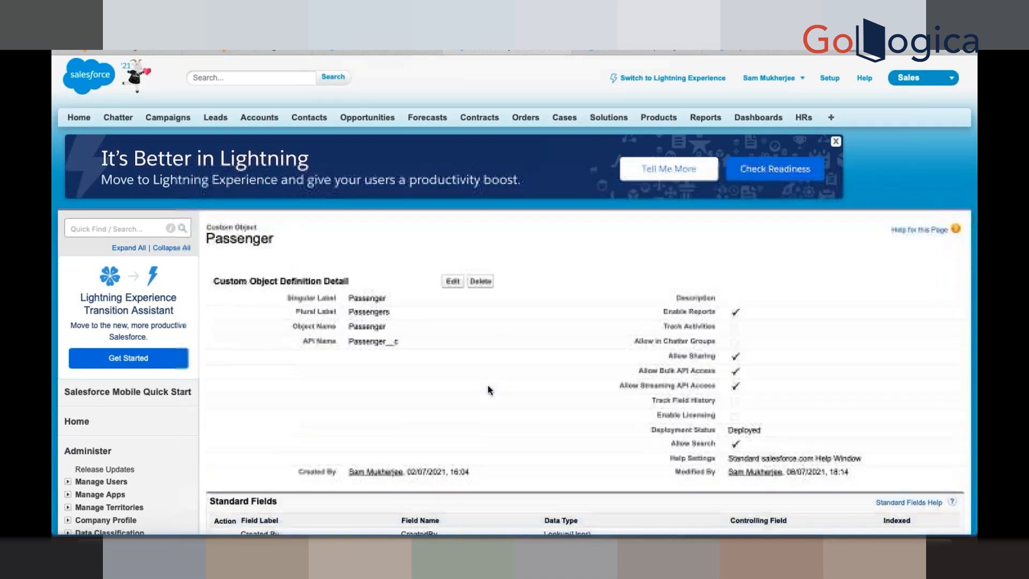
{"action": "scroll", "coordinate": [440, 384], "scroll_direction": "down", "scroll_amount": 9}
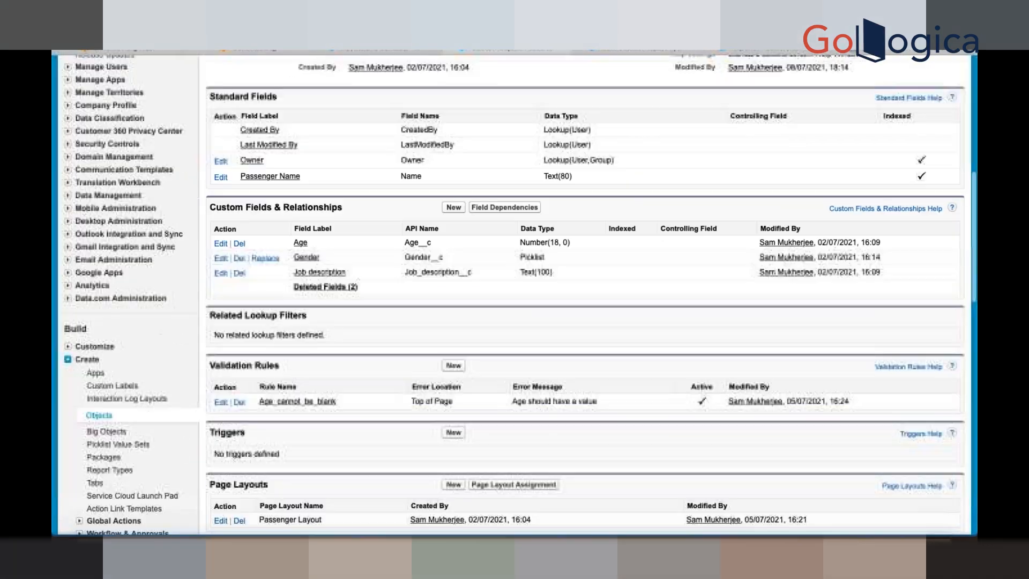
{"action": "left_click", "coordinate": [453, 207]}
{"action": "scroll", "coordinate": [403, 406], "scroll_direction": "down", "scroll_amount": 5}
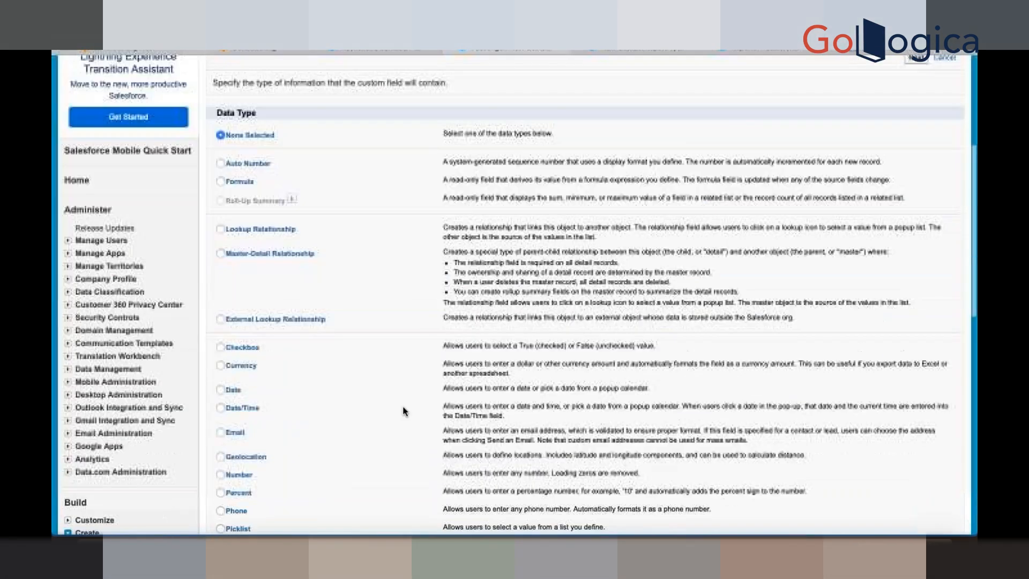
{"action": "left_click", "coordinate": [221, 231]}
{"action": "scroll", "coordinate": [638, 313], "scroll_direction": "down", "scroll_amount": 13}
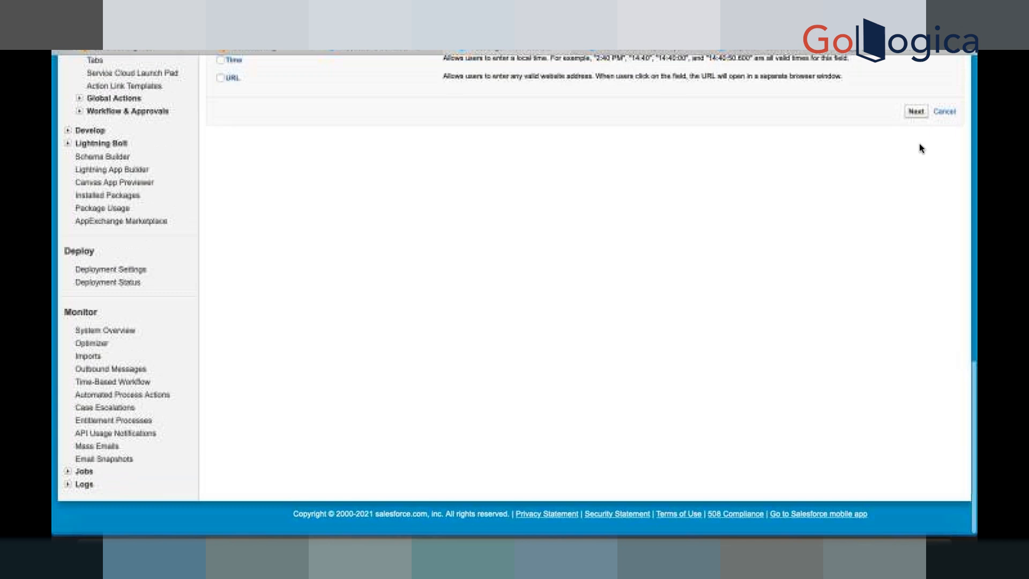
{"action": "left_click", "coordinate": [913, 113]}
- Relate the Passenger lookup field to the HR object and continue to its label and name
{"action": "left_click", "coordinate": [383, 353]}
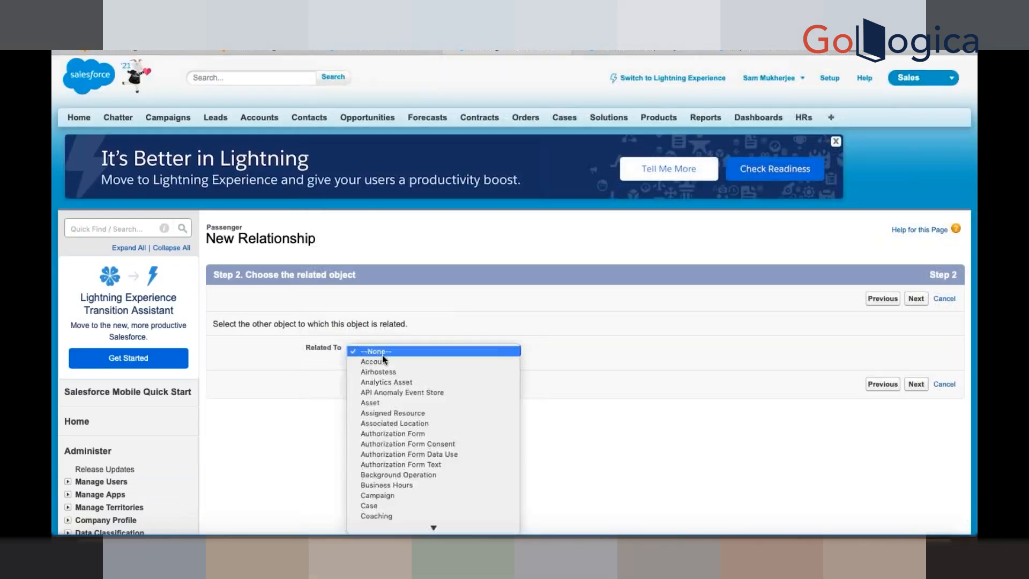
{"action": "type", "text": "HR"}
{"action": "key", "text": "Return"}
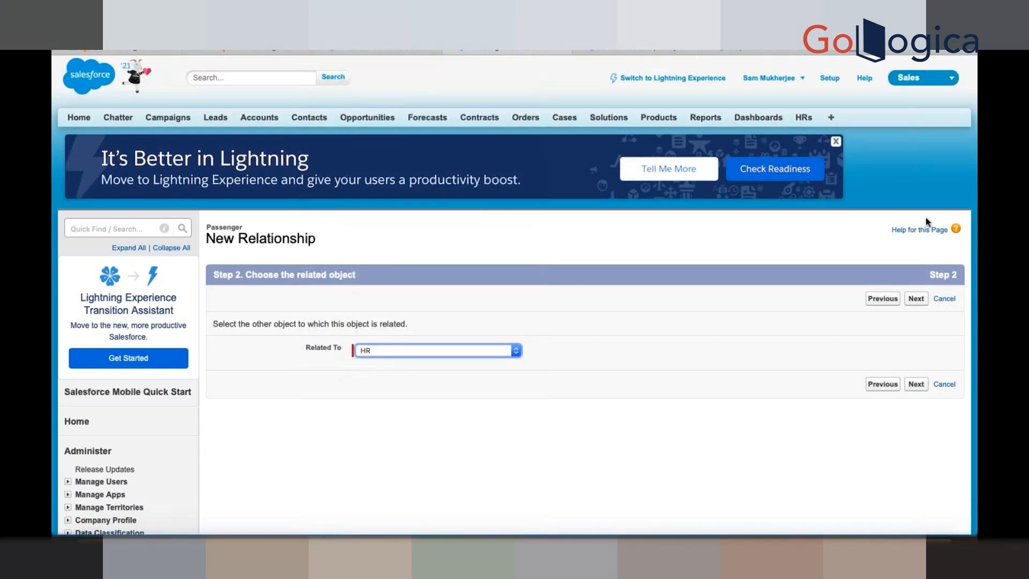
{"action": "left_click", "coordinate": [916, 298]}
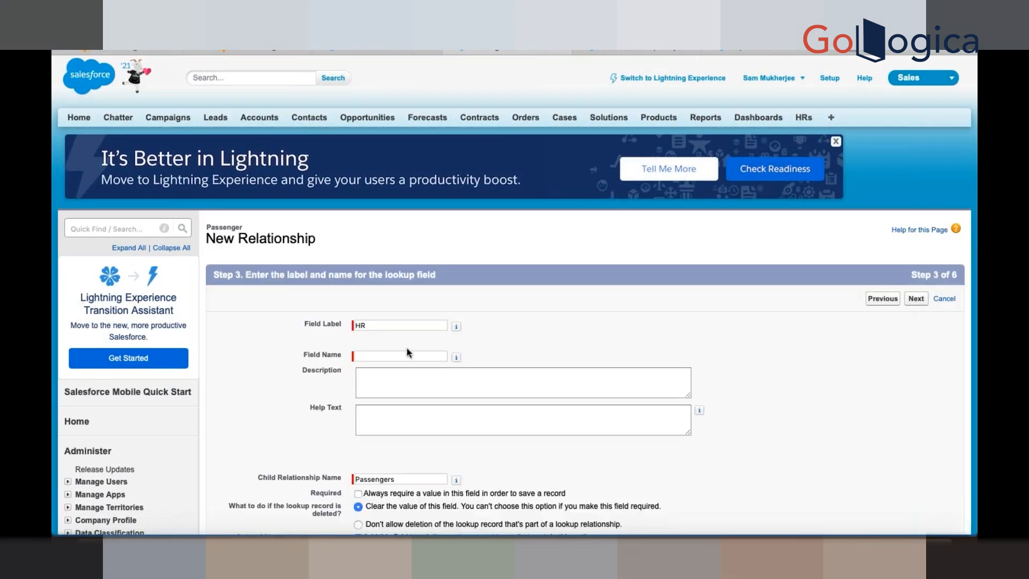
- Label the lookup field PassHR, keep the default field security, page layouts and related list, and save it
{"action": "left_click", "coordinate": [358, 325]}
{"action": "type", "text": "Pass"}
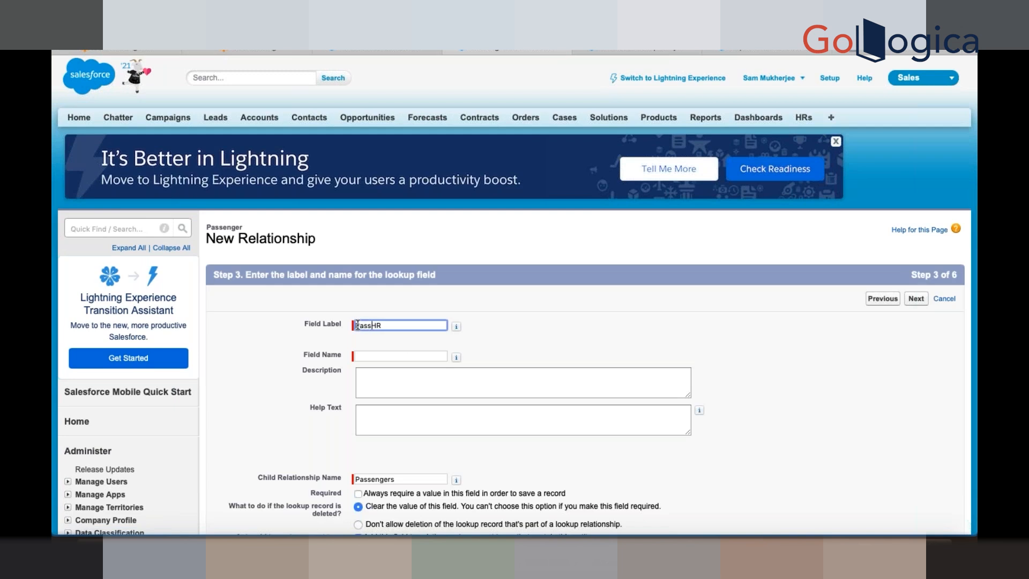
{"action": "left_click", "coordinate": [686, 326]}
{"action": "scroll", "coordinate": [840, 425], "scroll_direction": "down", "scroll_amount": 4}
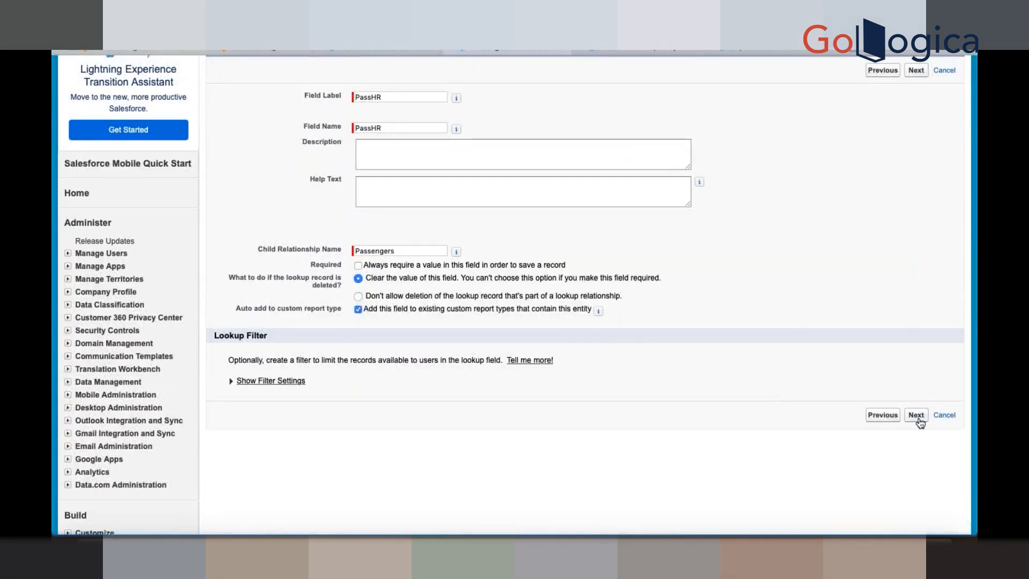
{"action": "left_click", "coordinate": [915, 415]}
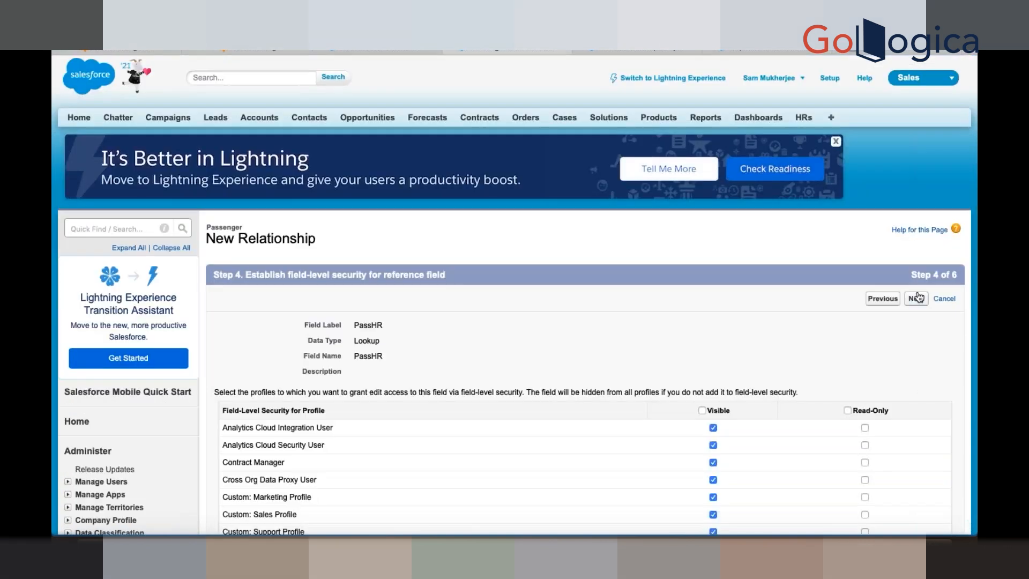
{"action": "left_click", "coordinate": [917, 298]}
{"action": "left_click", "coordinate": [916, 301]}
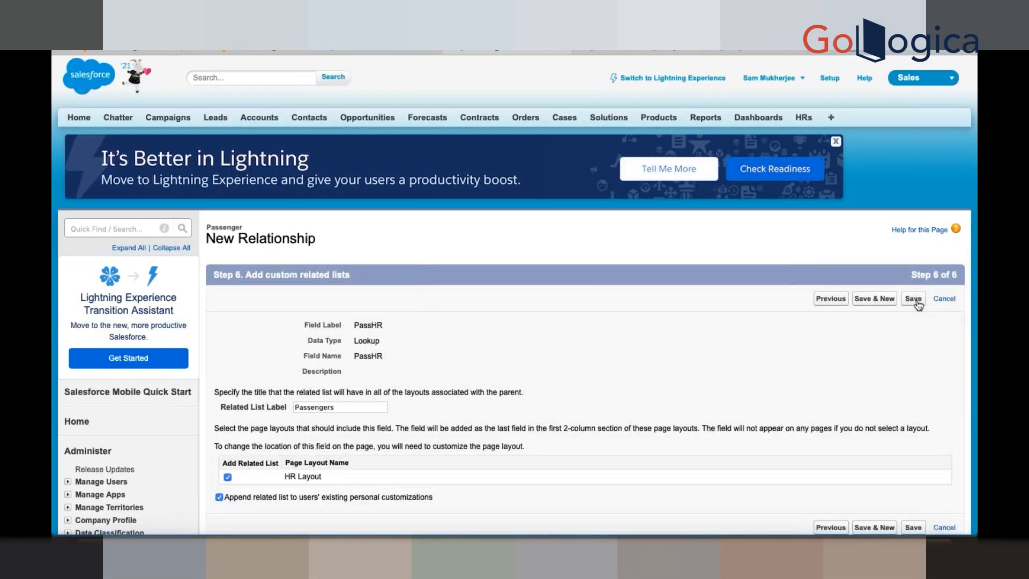
{"action": "left_click", "coordinate": [913, 300]}
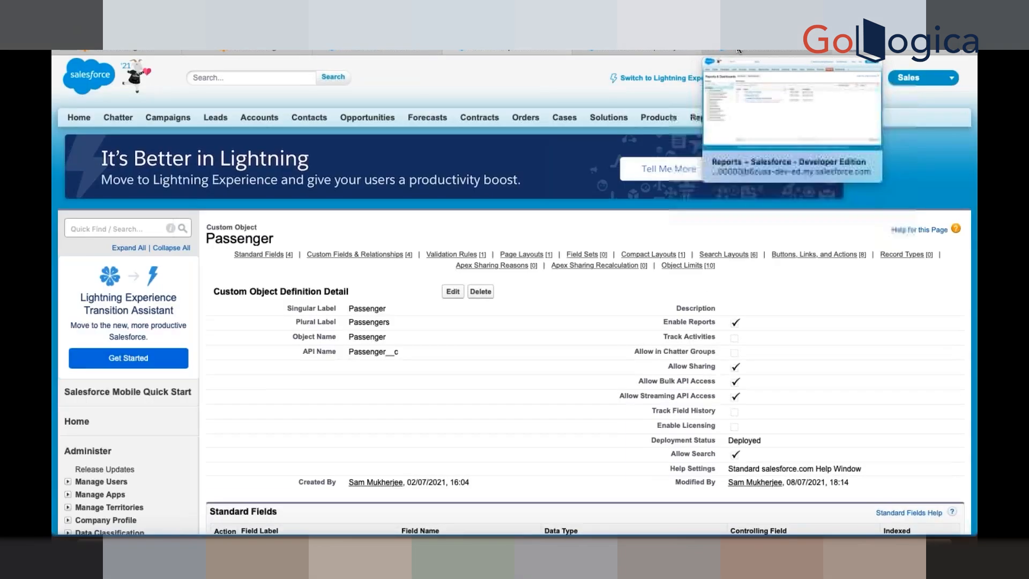
- Return to the New Custom Report Type form and set HRs as the primary object
{"action": "left_click", "coordinate": [738, 50]}
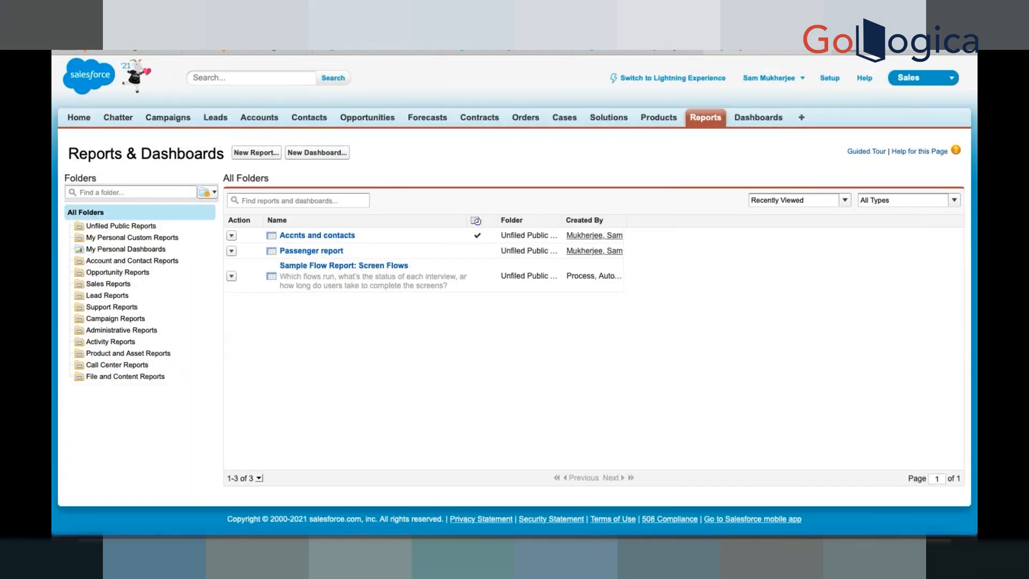
{"action": "left_click", "coordinate": [709, 50]}
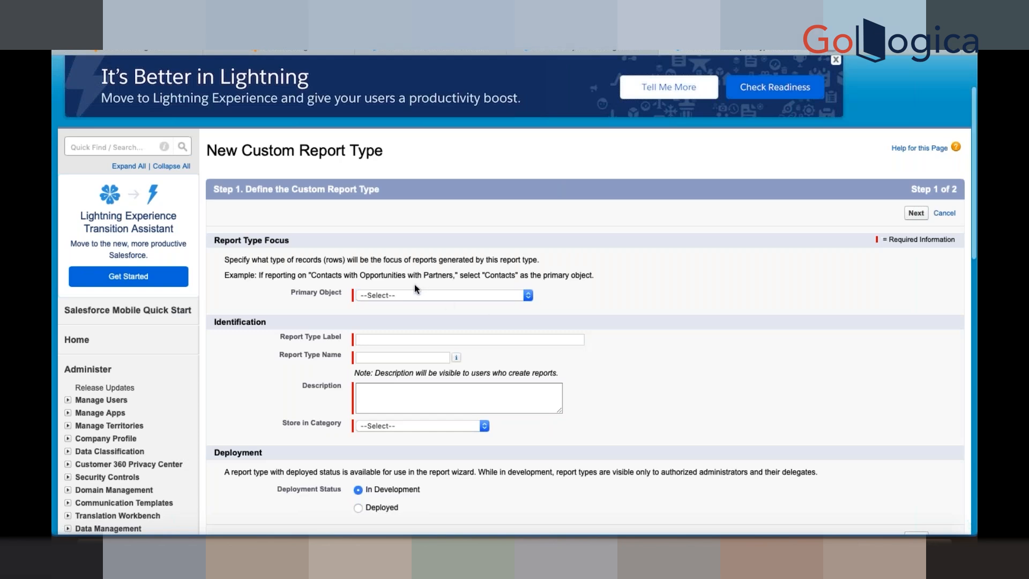
{"action": "left_click", "coordinate": [403, 297]}
{"action": "key", "text": "h"}
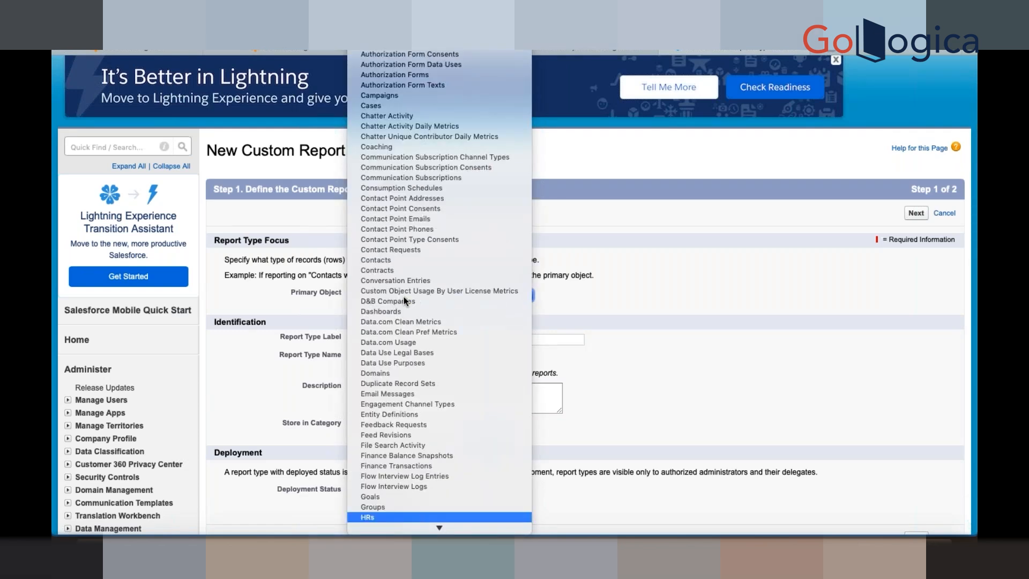
{"action": "key", "text": "Return"}
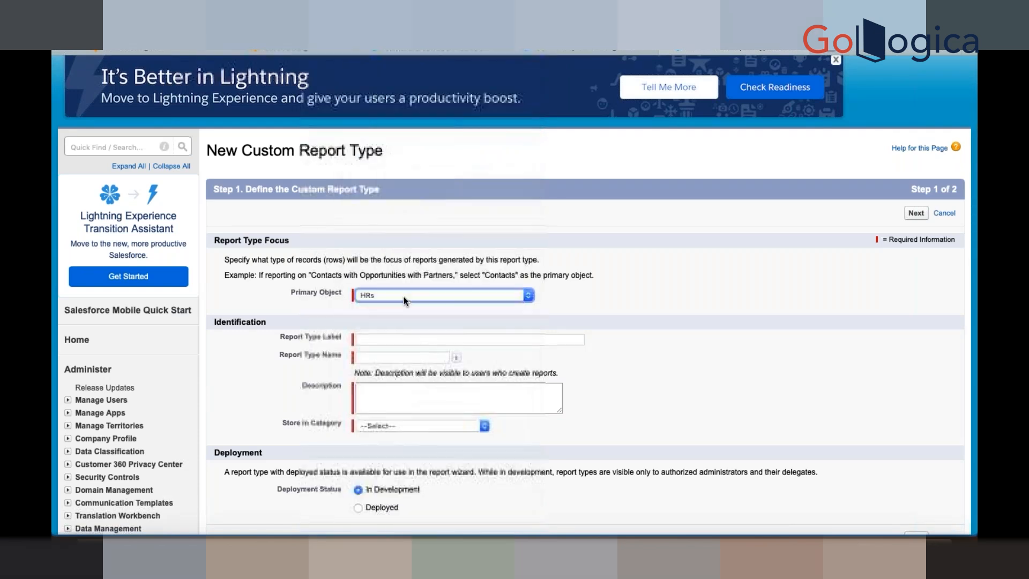
- Label the report type "HR with Passenger and Airhostes" and store it in the Other Reports category
{"action": "left_click", "coordinate": [373, 337]}
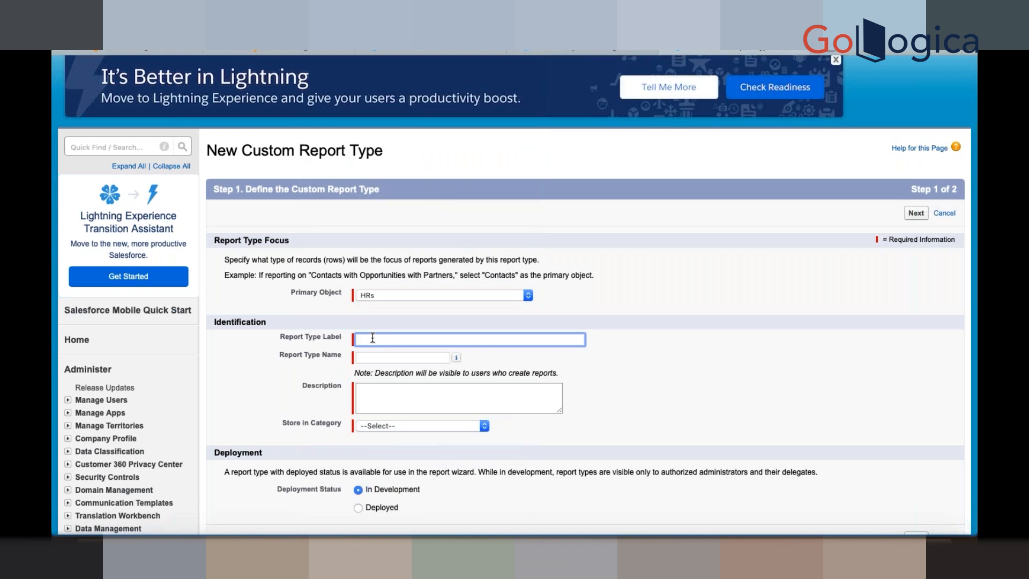
{"action": "type", "text": "Miscel"}
{"action": "type", "text": "ger and Airhostes"}
{"action": "left_click", "coordinate": [635, 390]}
{"action": "scroll", "coordinate": [635, 390], "scroll_direction": "down", "scroll_amount": 2}
{"action": "left_click", "coordinate": [419, 323]}
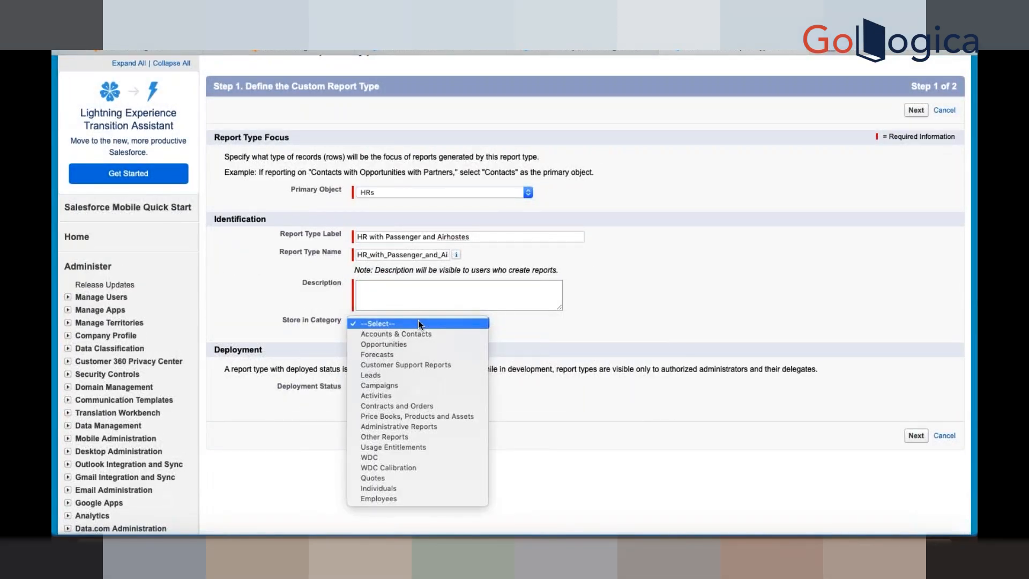
{"action": "left_click", "coordinate": [395, 437]}
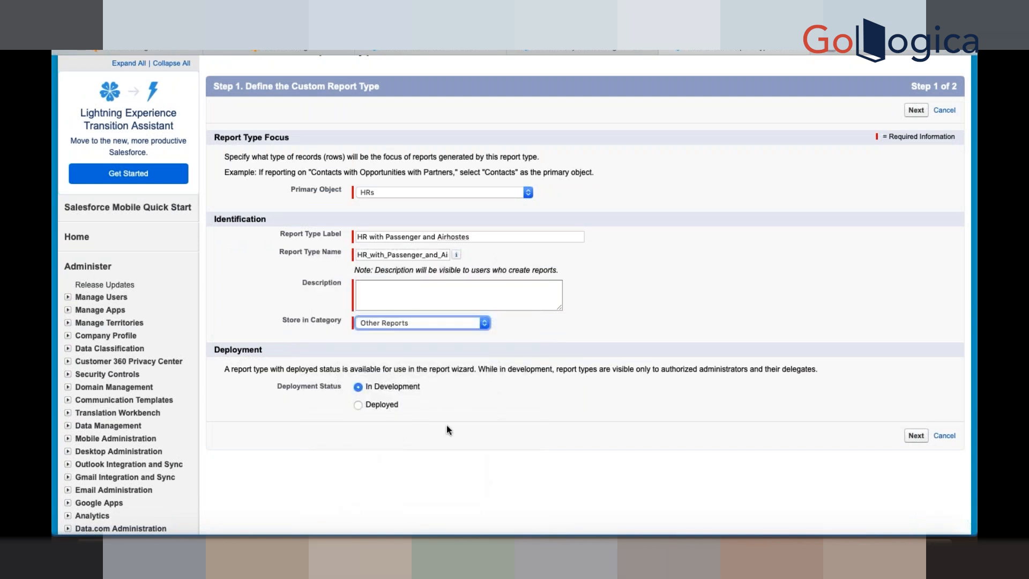
{"action": "left_click", "coordinate": [915, 436]}
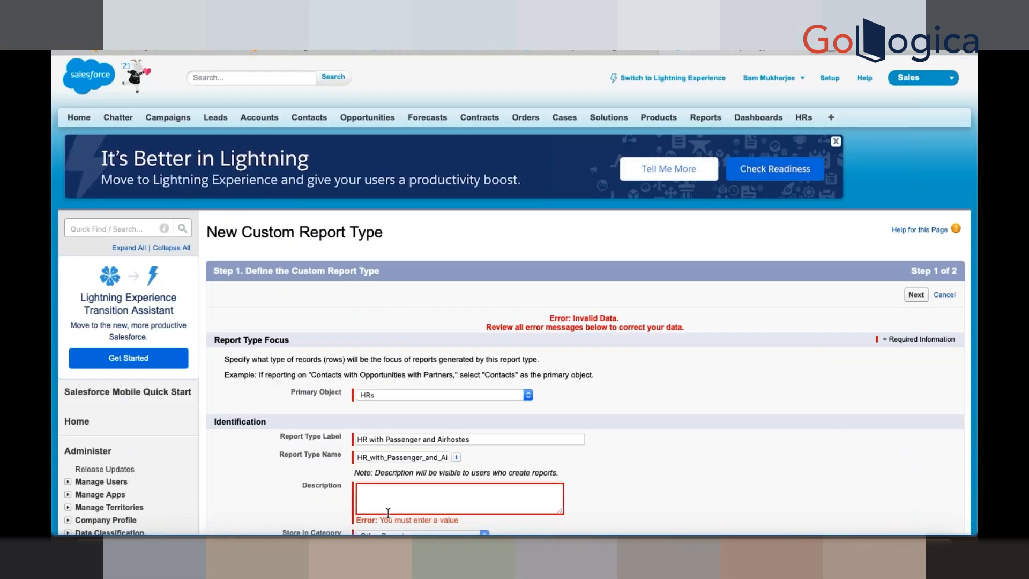
- Enter "fdff" as the report type's description and continue to defining the report records set
{"action": "left_click", "coordinate": [388, 512]}
{"action": "type", "text": "fdff"}
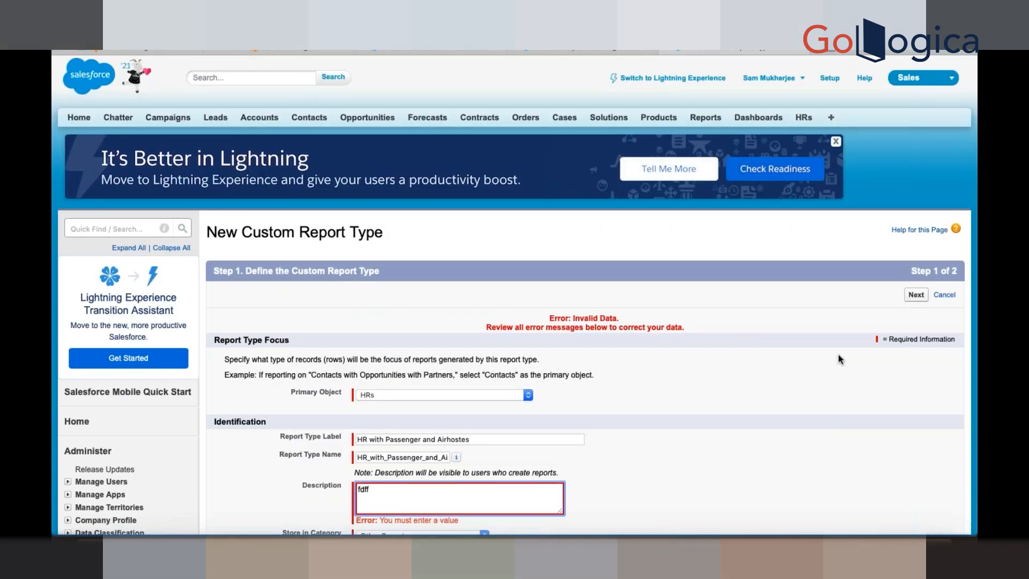
{"action": "left_click", "coordinate": [915, 296]}
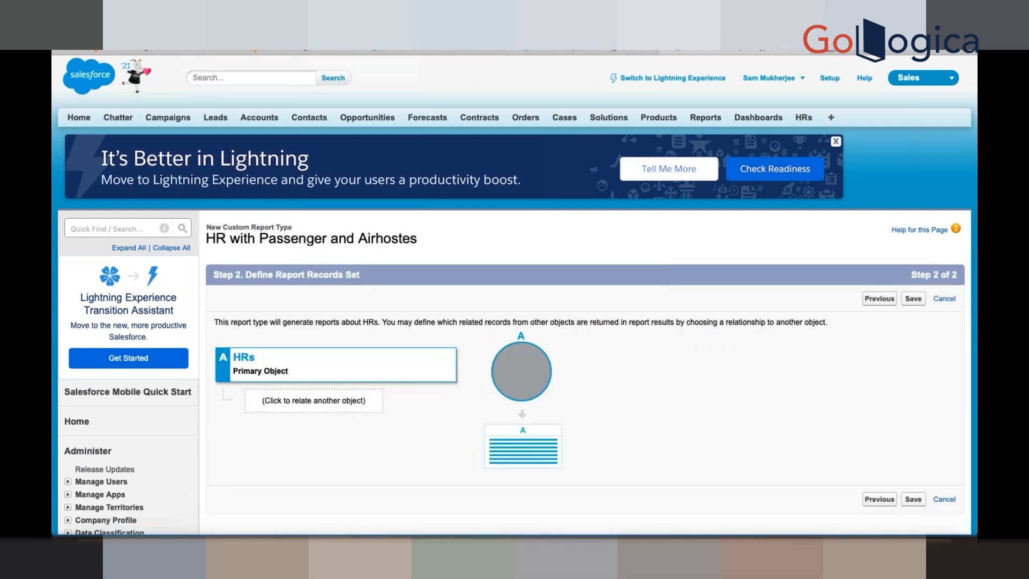
- Relate Passengers to HRs as the second object, requiring each HR record to have at least one related passenger
{"action": "scroll", "coordinate": [302, 474], "scroll_direction": "down", "scroll_amount": 1}
{"action": "scroll", "coordinate": [303, 474], "scroll_direction": "down", "scroll_amount": 5}
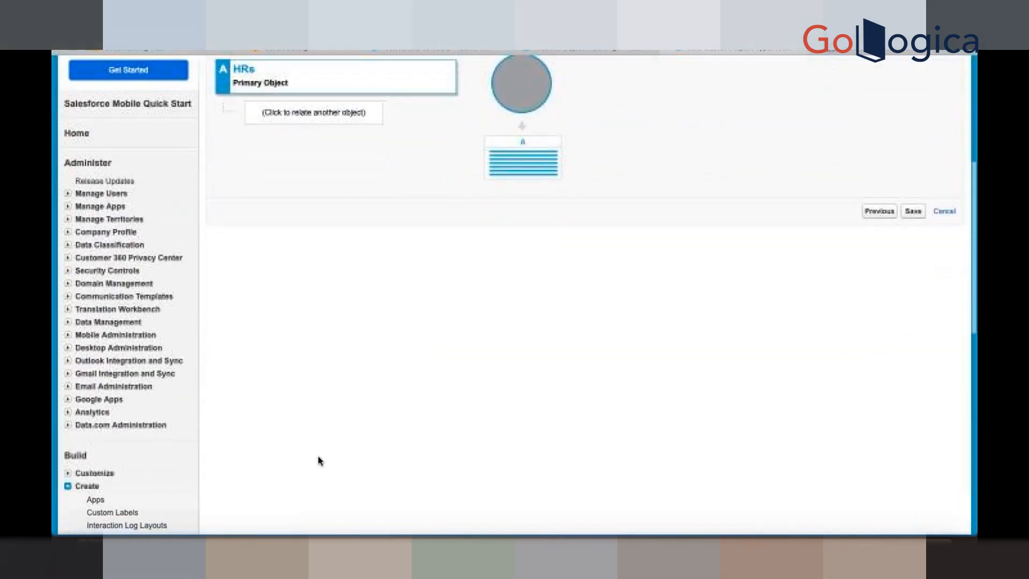
{"action": "scroll", "coordinate": [317, 455], "scroll_direction": "up", "scroll_amount": 2}
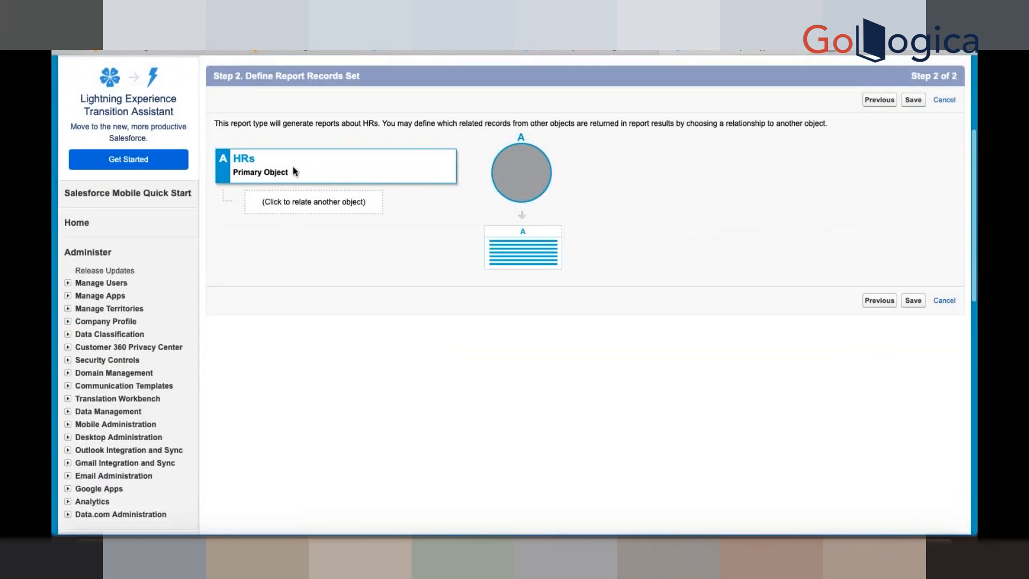
{"action": "left_click", "coordinate": [292, 203]}
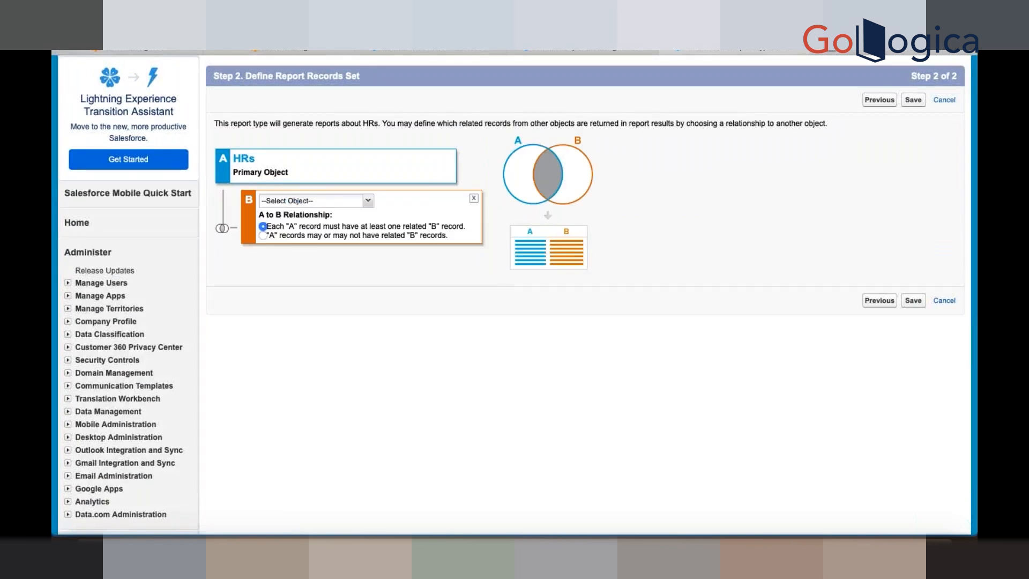
{"action": "left_click", "coordinate": [328, 201]}
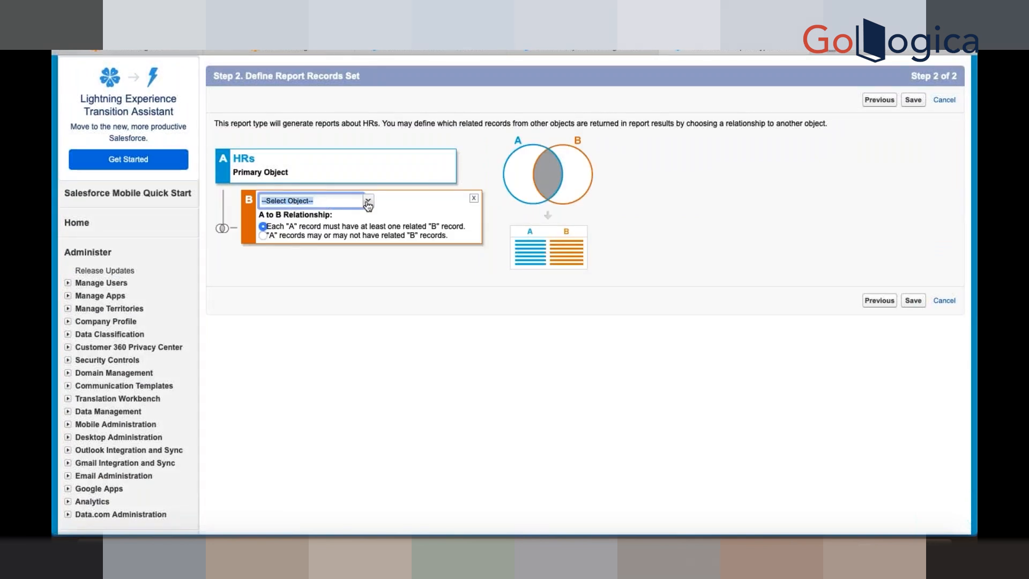
{"action": "left_click", "coordinate": [368, 202]}
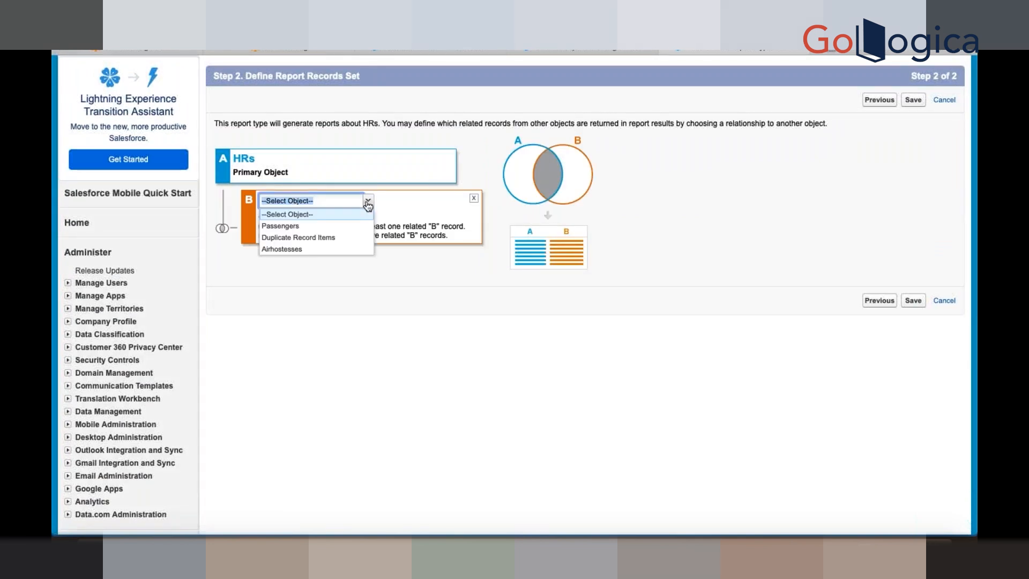
{"action": "left_click", "coordinate": [304, 230]}
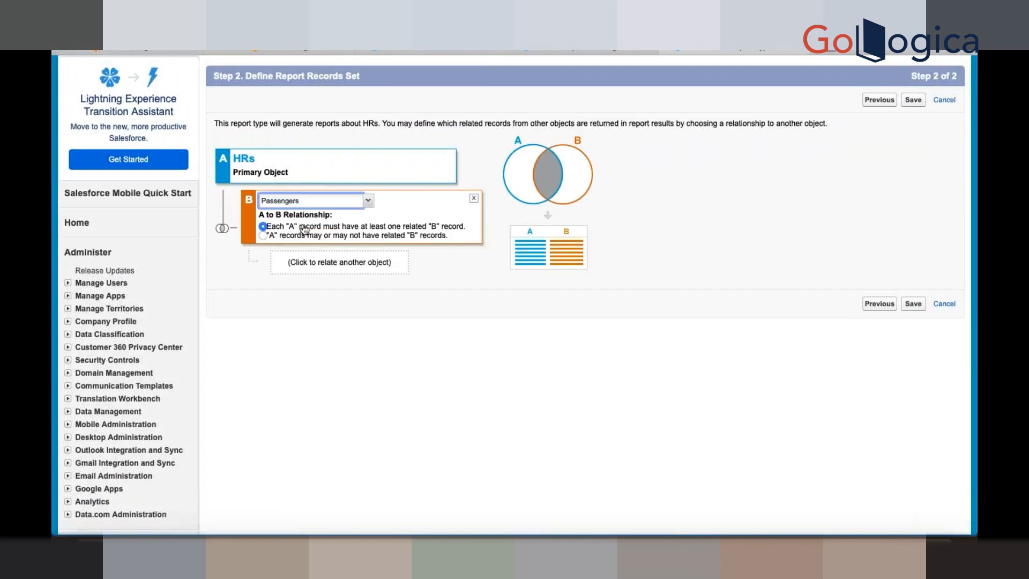
- Try to relate a third object beneath Passengers, check the objects offered, and remove that third level
{"action": "left_click", "coordinate": [345, 268]}
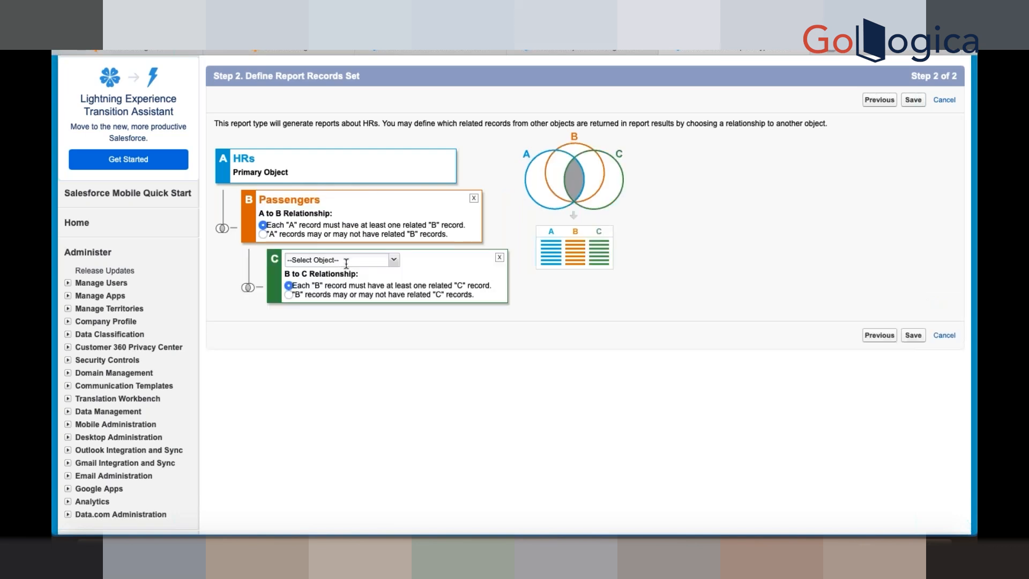
{"action": "left_click", "coordinate": [345, 262]}
{"action": "left_click", "coordinate": [391, 261]}
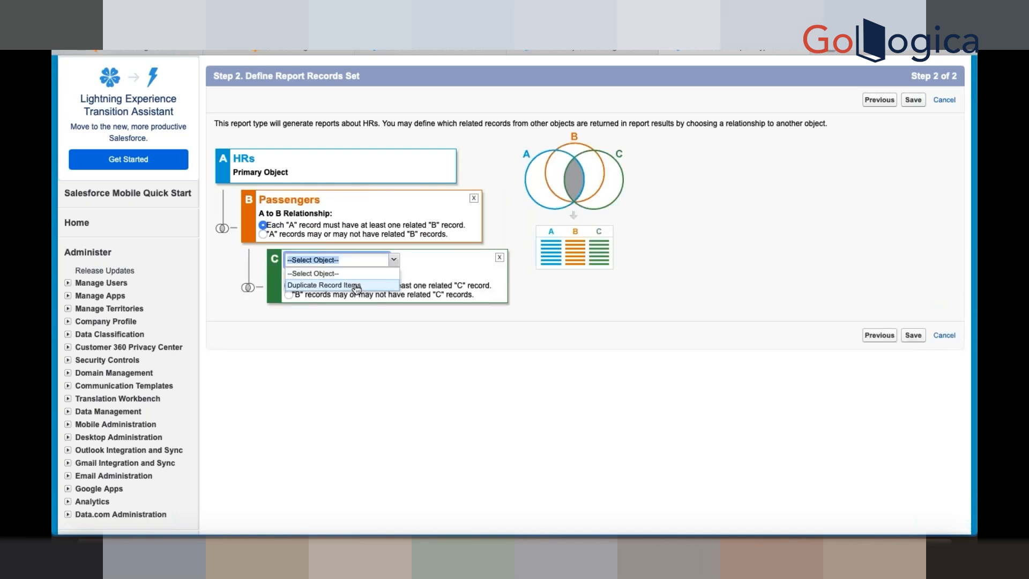
{"action": "left_click", "coordinate": [339, 283]}
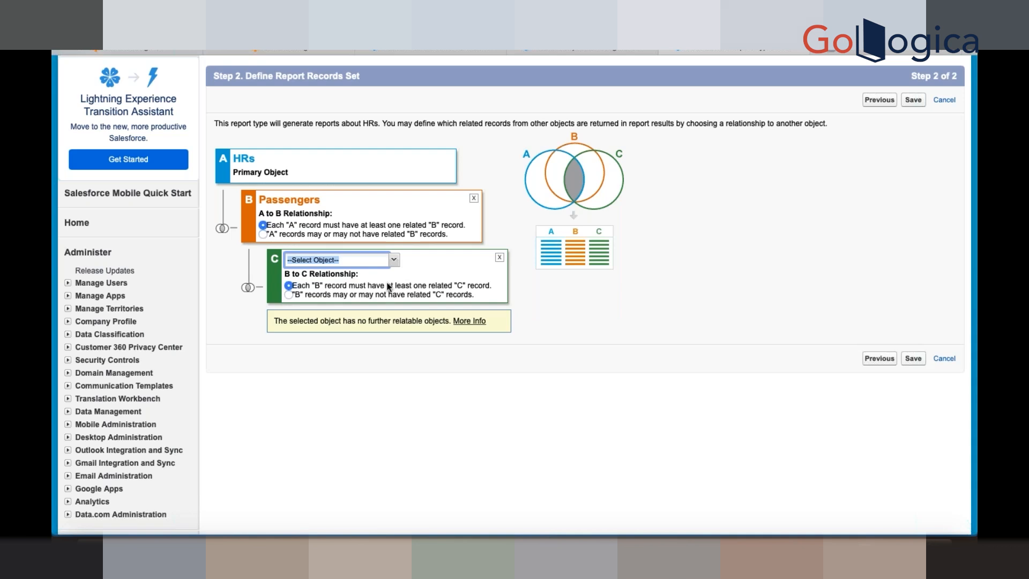
{"action": "left_click", "coordinate": [427, 408]}
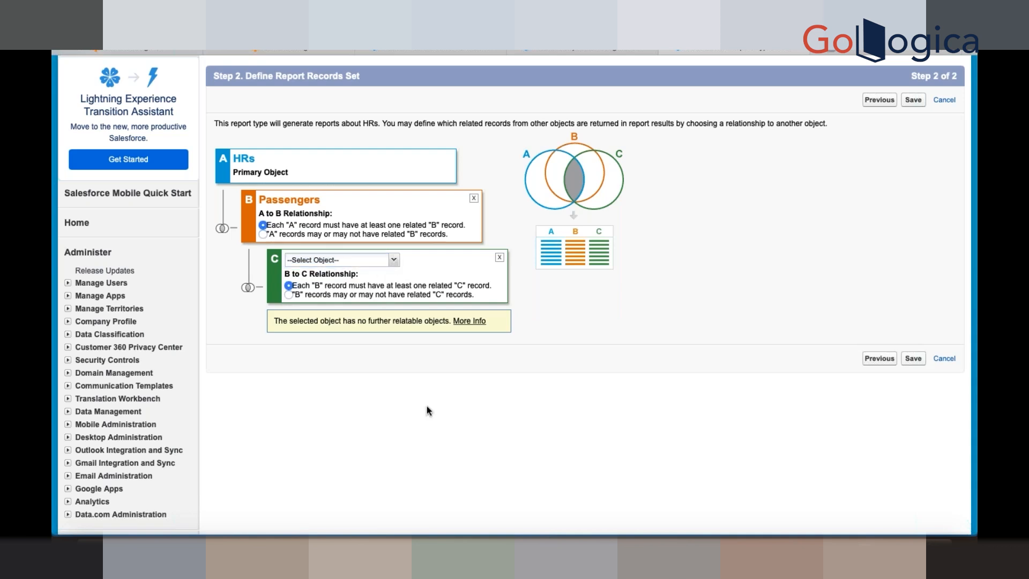
{"action": "left_click", "coordinate": [394, 261]}
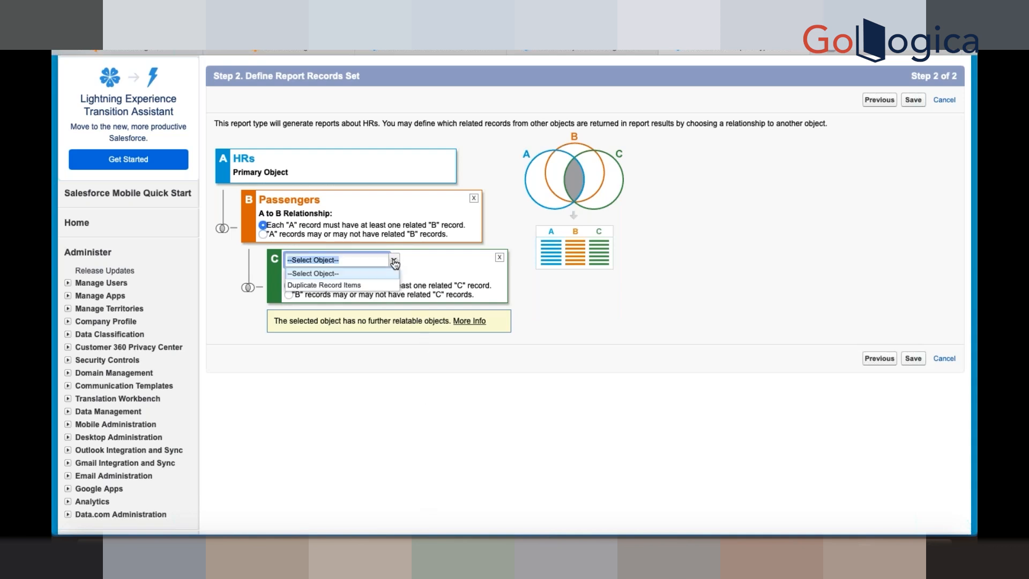
{"action": "left_click", "coordinate": [417, 365]}
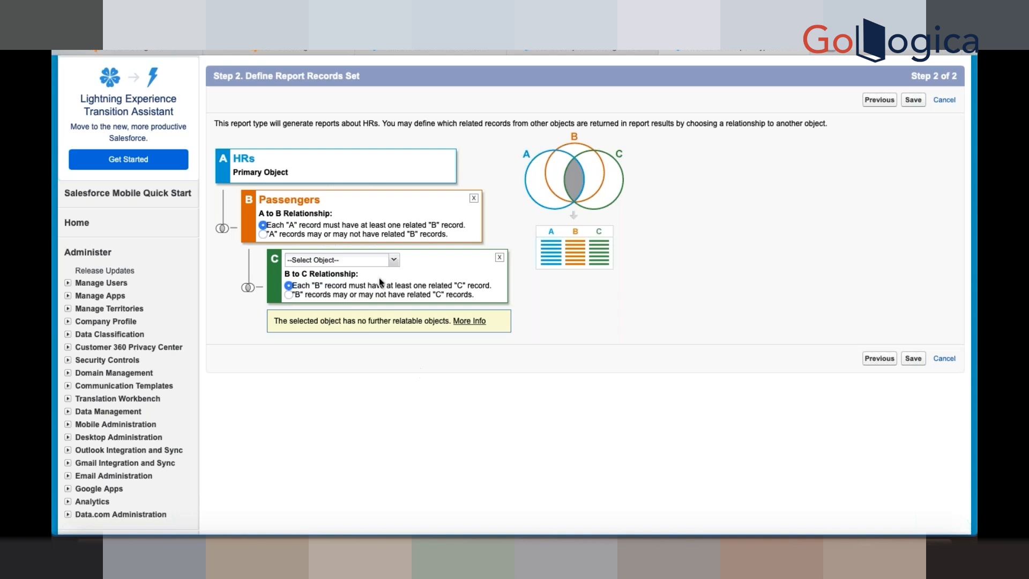
{"action": "left_click", "coordinate": [499, 258]}
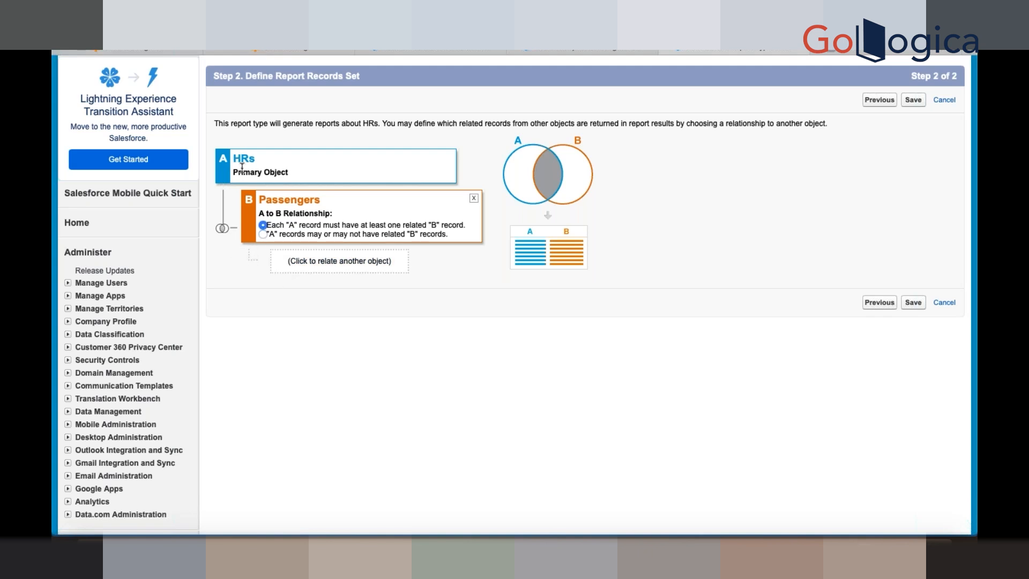
- Check which objects can be related beneath Passengers as the third level of the report type
{"action": "left_click", "coordinate": [325, 274]}
{"action": "left_click", "coordinate": [395, 261]}
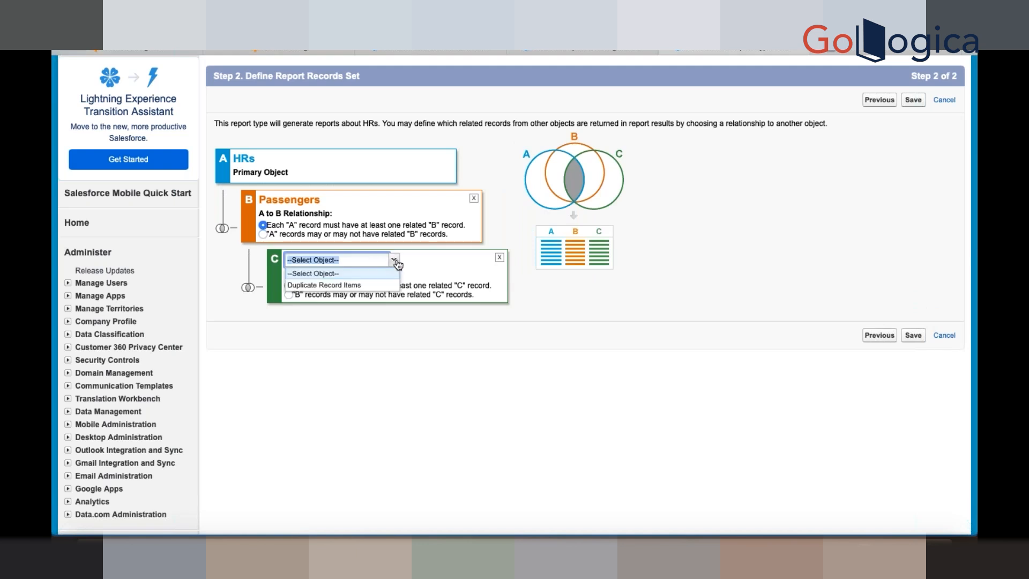
{"action": "left_click", "coordinate": [384, 377]}
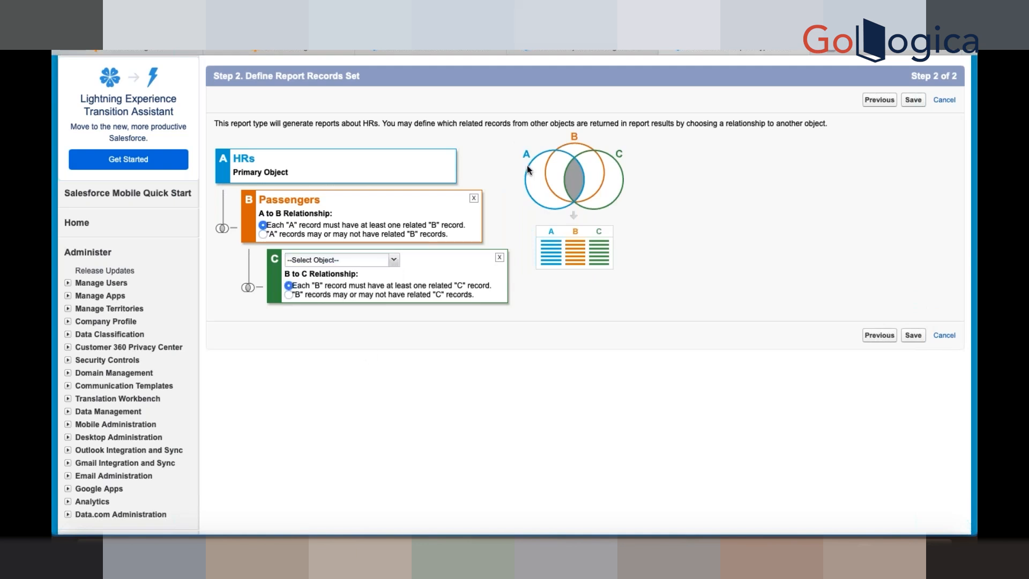
- Open the Airhostess custom object from Setup and delete its AirHR lookup relationship
{"action": "left_click", "coordinate": [571, 52]}
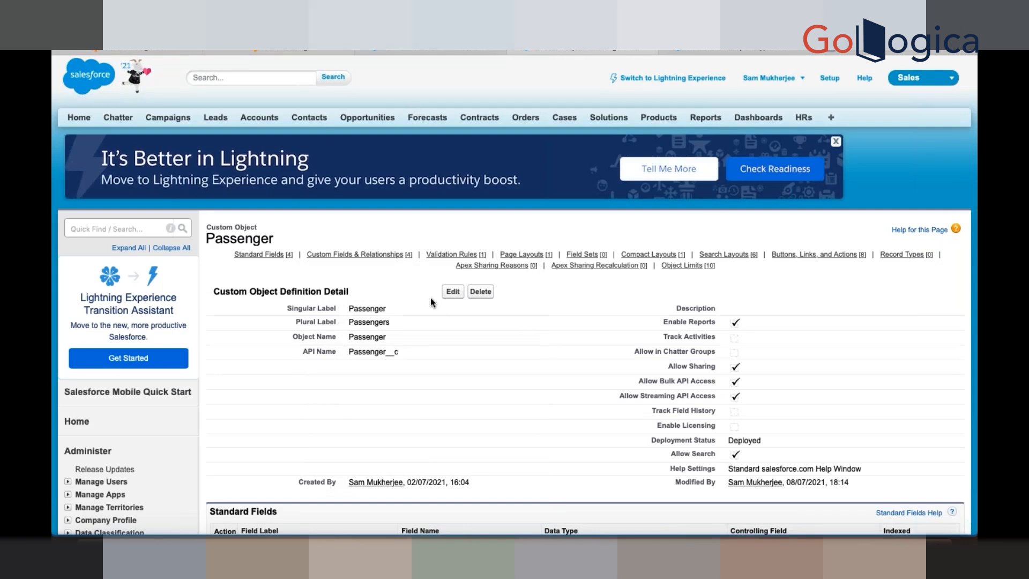
{"action": "left_click", "coordinate": [131, 230]}
{"action": "type", "text": "object"}
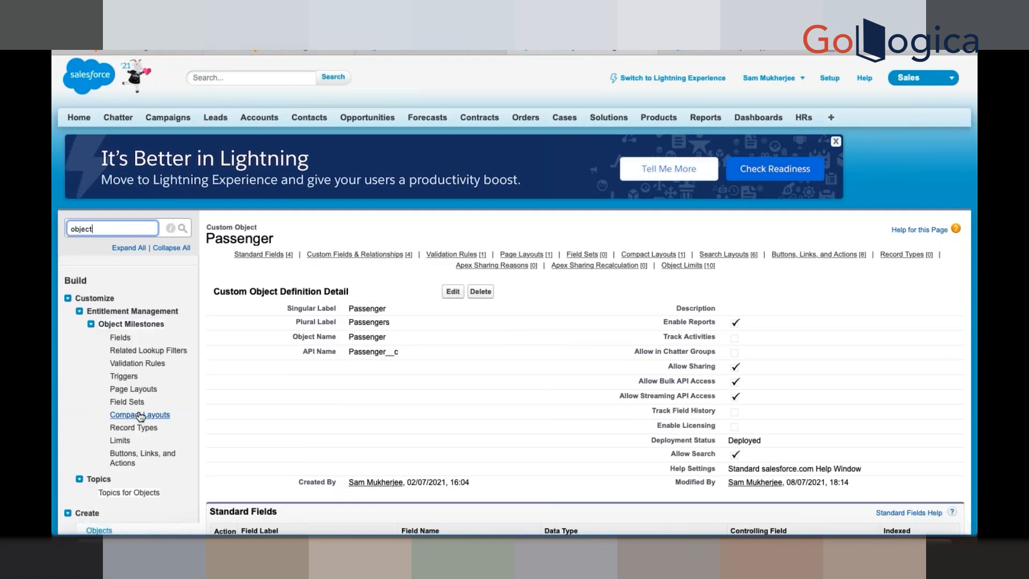
{"action": "scroll", "coordinate": [134, 415], "scroll_direction": "down", "scroll_amount": 5}
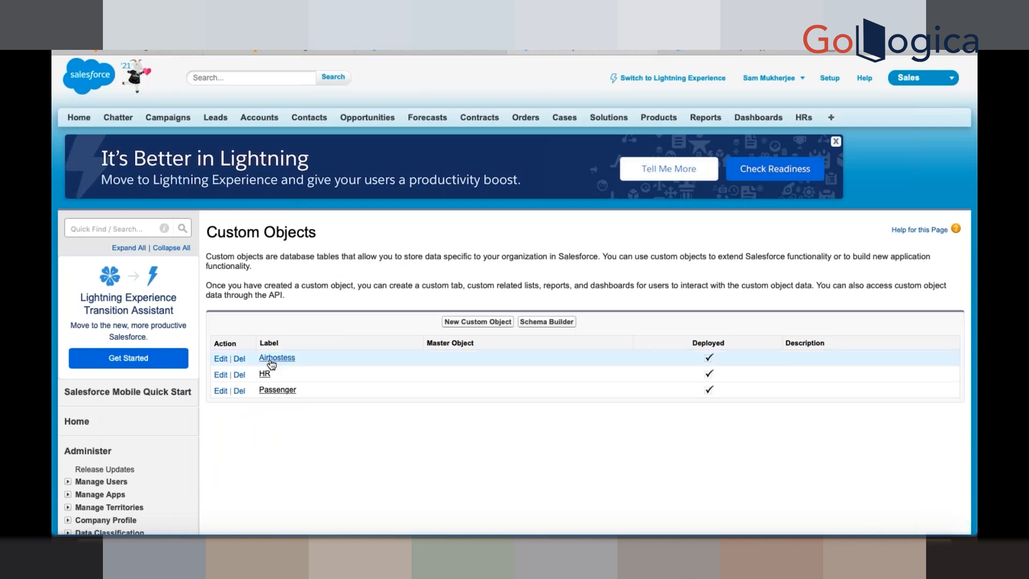
{"action": "left_click", "coordinate": [272, 357]}
{"action": "scroll", "coordinate": [219, 202], "scroll_direction": "down", "scroll_amount": 8}
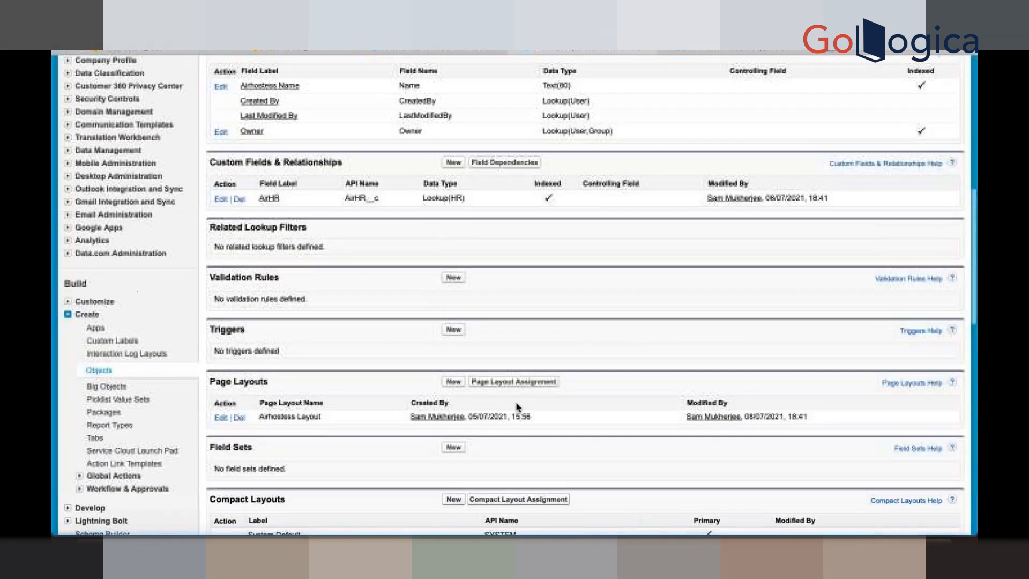
{"action": "left_click", "coordinate": [239, 198]}
{"action": "left_click", "coordinate": [446, 347]}
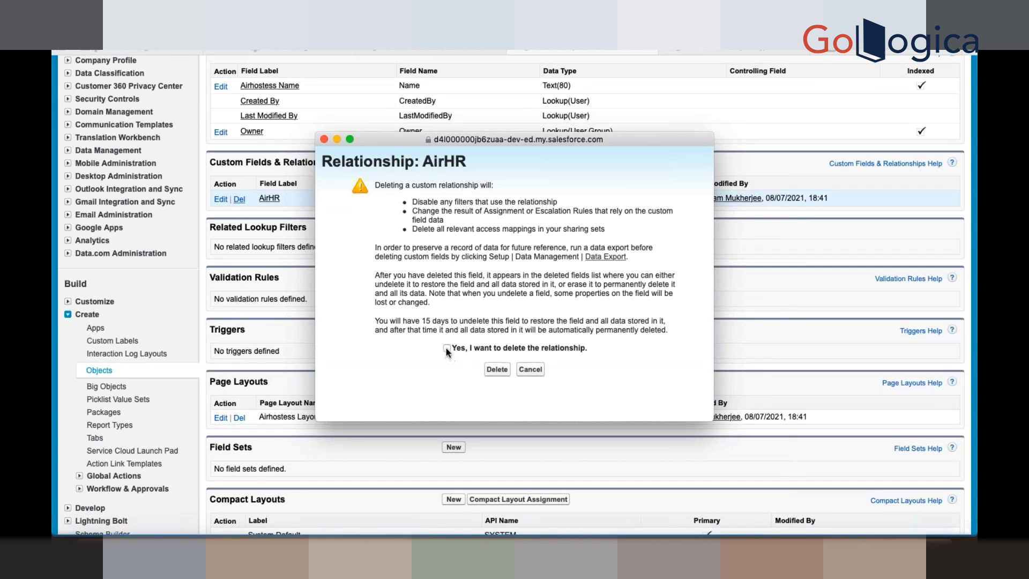
{"action": "left_click", "coordinate": [496, 369]}
- Start a new custom field on the Airhostess object with the Lookup Relationship data type
{"action": "scroll", "coordinate": [497, 319], "scroll_direction": "down", "scroll_amount": 7}
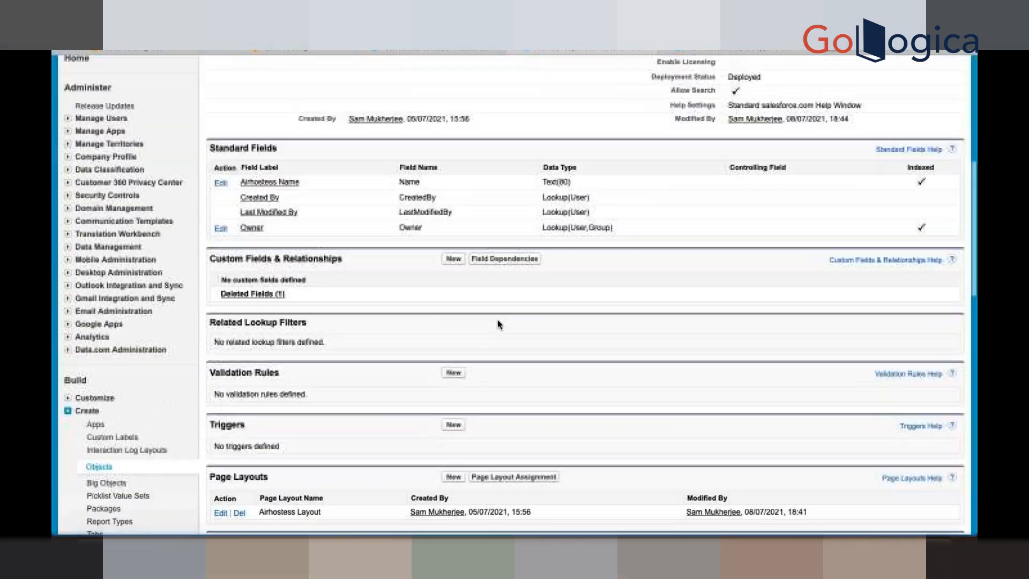
{"action": "left_click", "coordinate": [453, 258]}
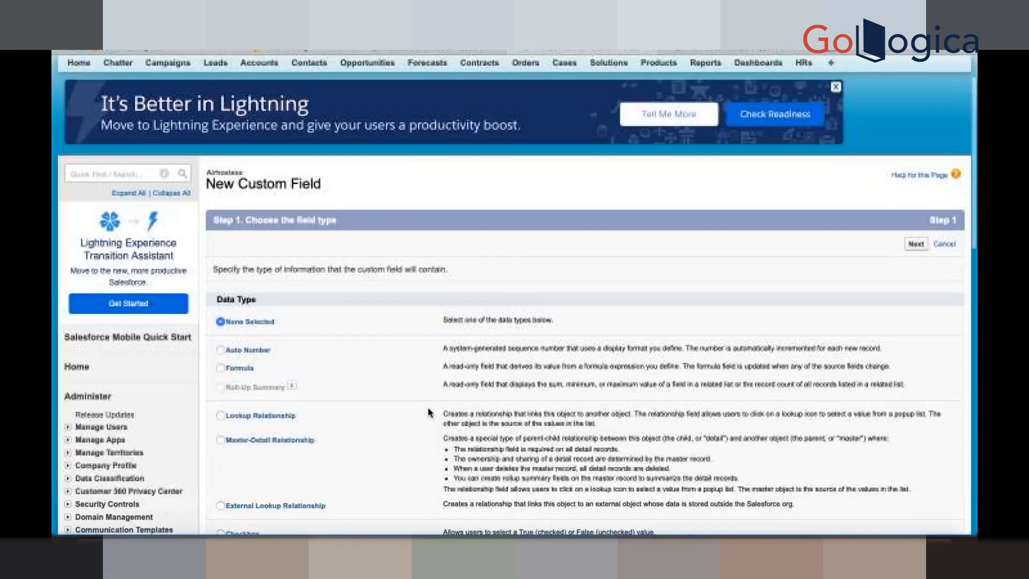
{"action": "scroll", "coordinate": [221, 246], "scroll_direction": "down", "scroll_amount": 3}
{"action": "left_click", "coordinate": [221, 246]}
{"action": "scroll", "coordinate": [512, 268], "scroll_direction": "up", "scroll_amount": 1}
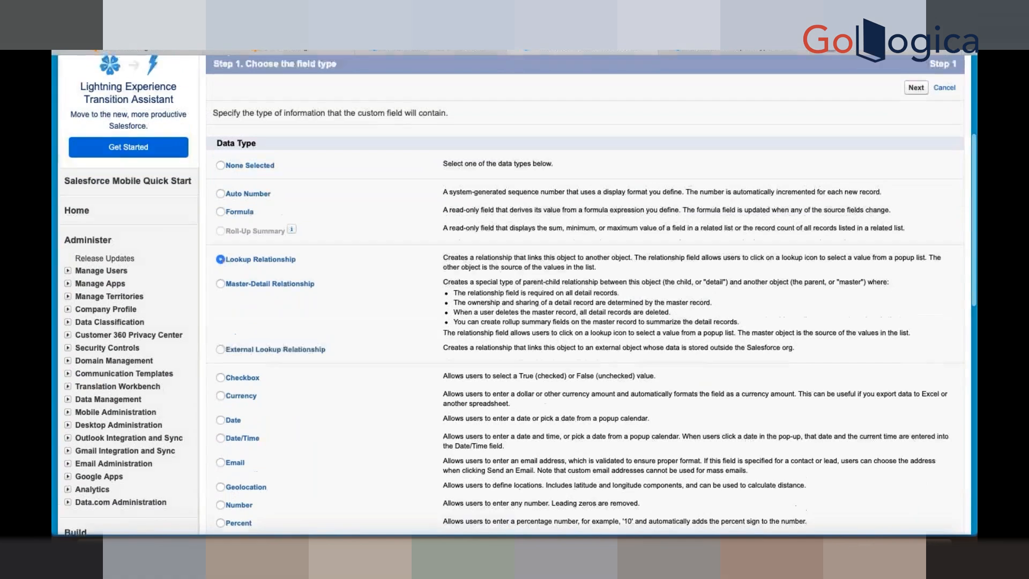
{"action": "left_click", "coordinate": [916, 114]}
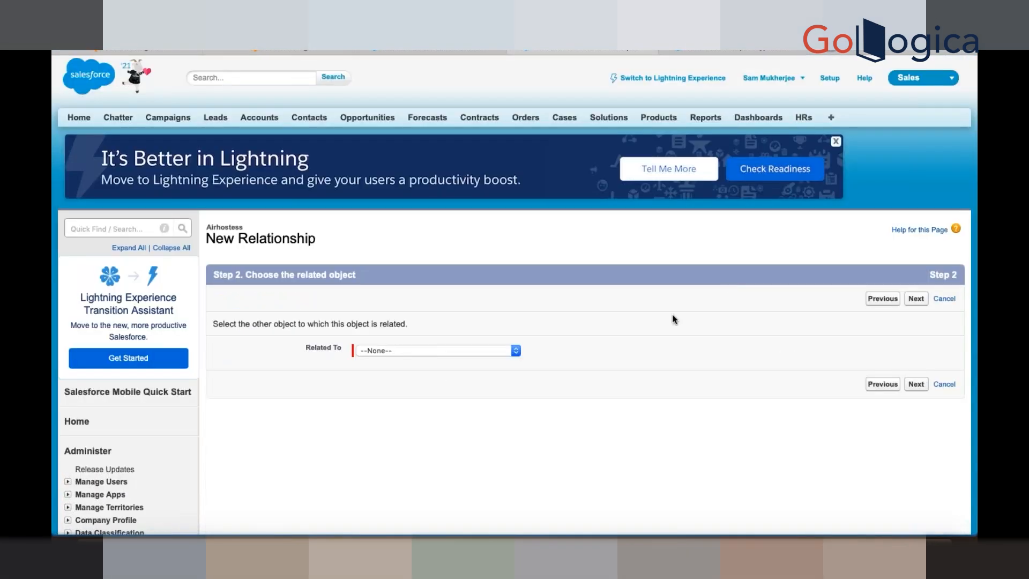
- Set Passenger as the related object of the new lookup and continue to its label and name
{"action": "left_click", "coordinate": [431, 349]}
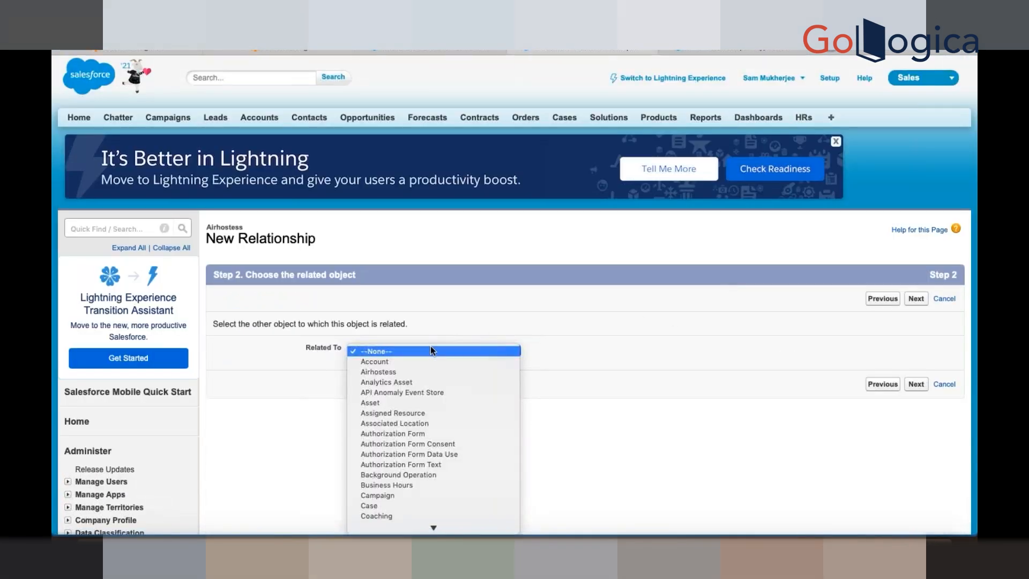
{"action": "key", "text": "p"}
{"action": "key", "text": "Down"}
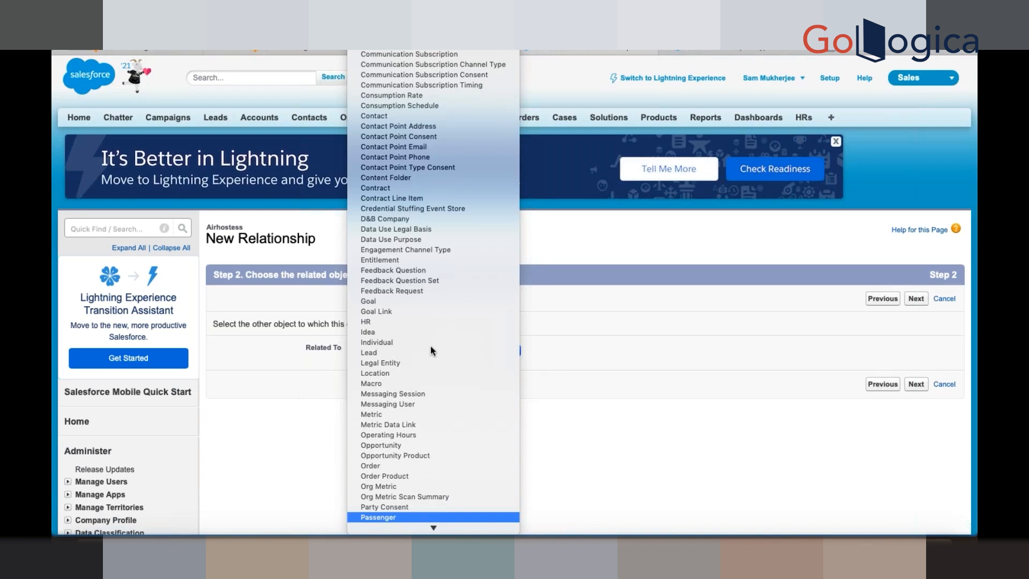
{"action": "key", "text": "Return"}
{"action": "left_click", "coordinate": [917, 384]}
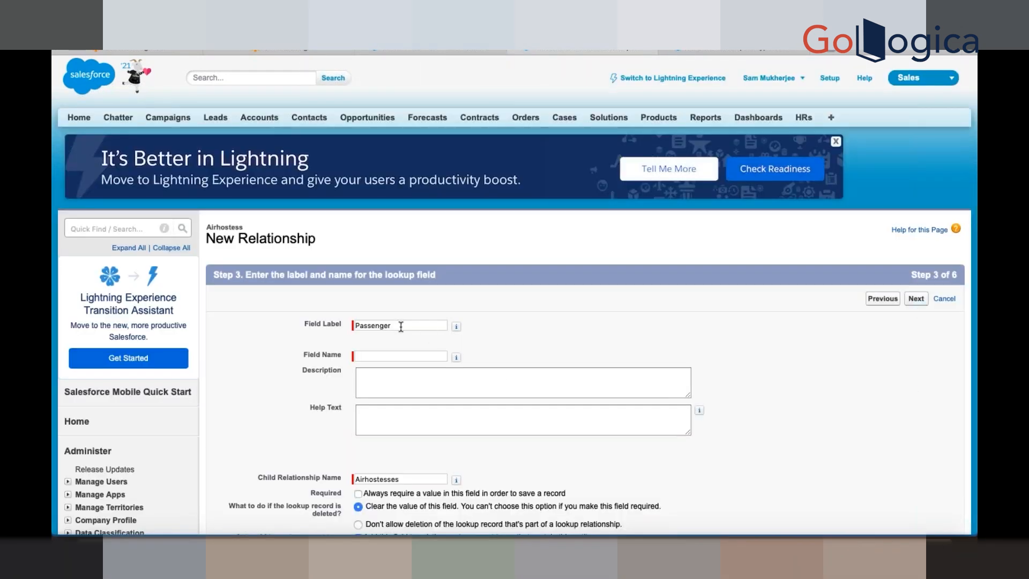
- Label the lookup field PassengerAir, accept the default field-level security and page layouts, and save it
{"action": "left_click", "coordinate": [400, 327]}
{"action": "left_click", "coordinate": [920, 299]}
{"action": "left_click", "coordinate": [916, 299]}
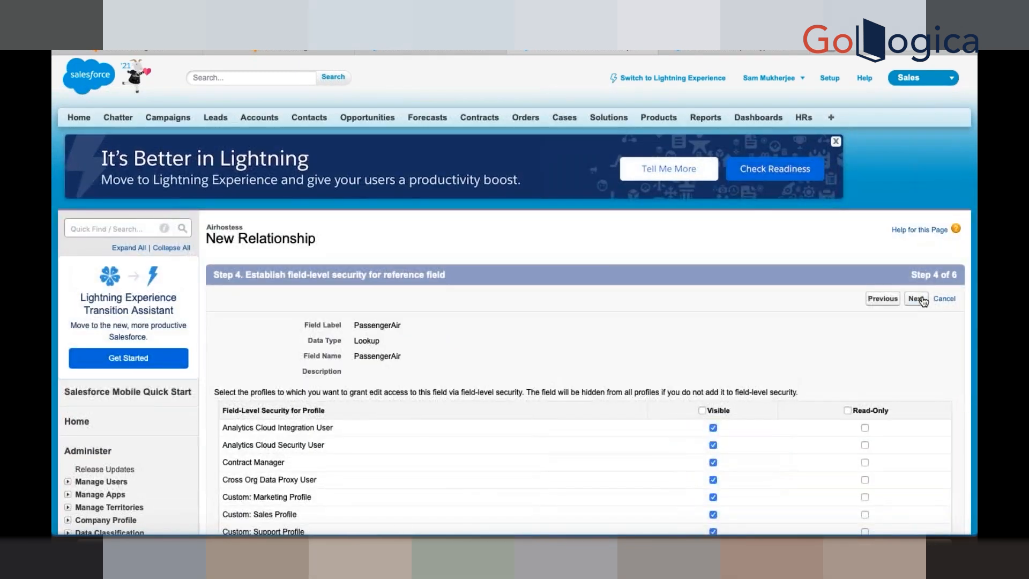
{"action": "left_click", "coordinate": [916, 298]}
{"action": "left_click", "coordinate": [916, 298]}
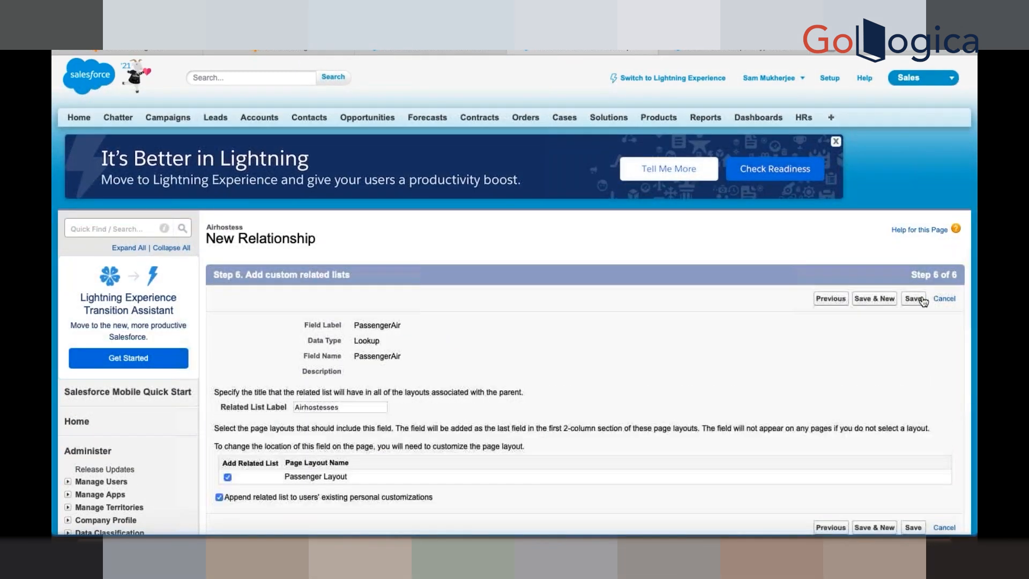
{"action": "left_click", "coordinate": [914, 298]}
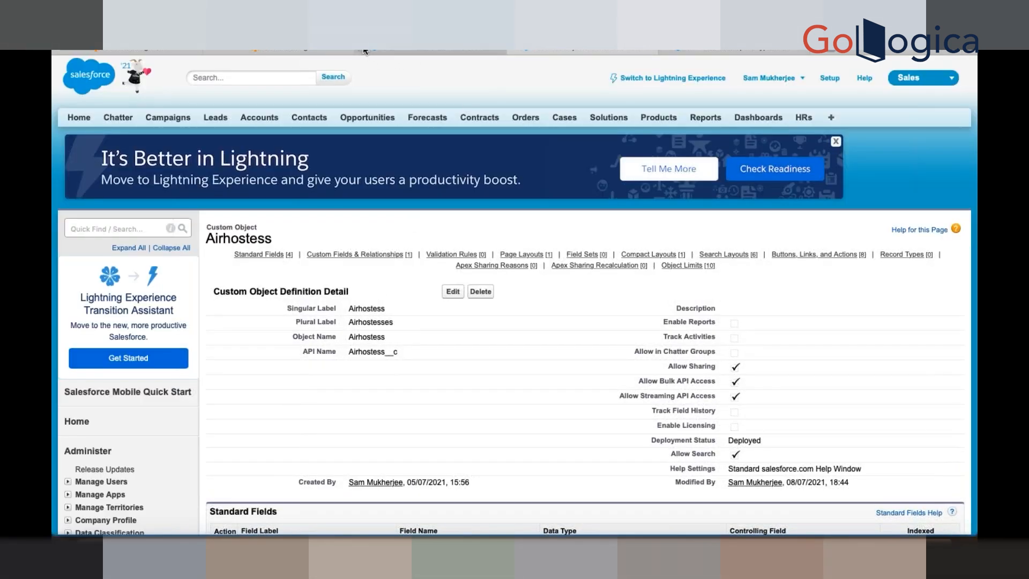
- Return to the report type's records set, reload it, and relate Passengers to HRs as the second object
{"action": "left_click", "coordinate": [631, 51]}
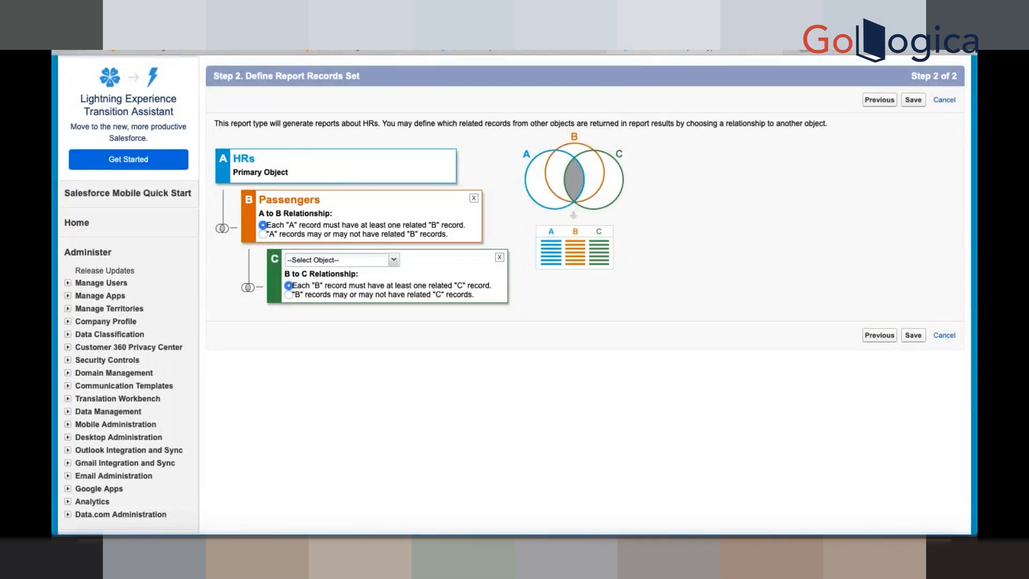
{"action": "left_click", "coordinate": [609, 122]}
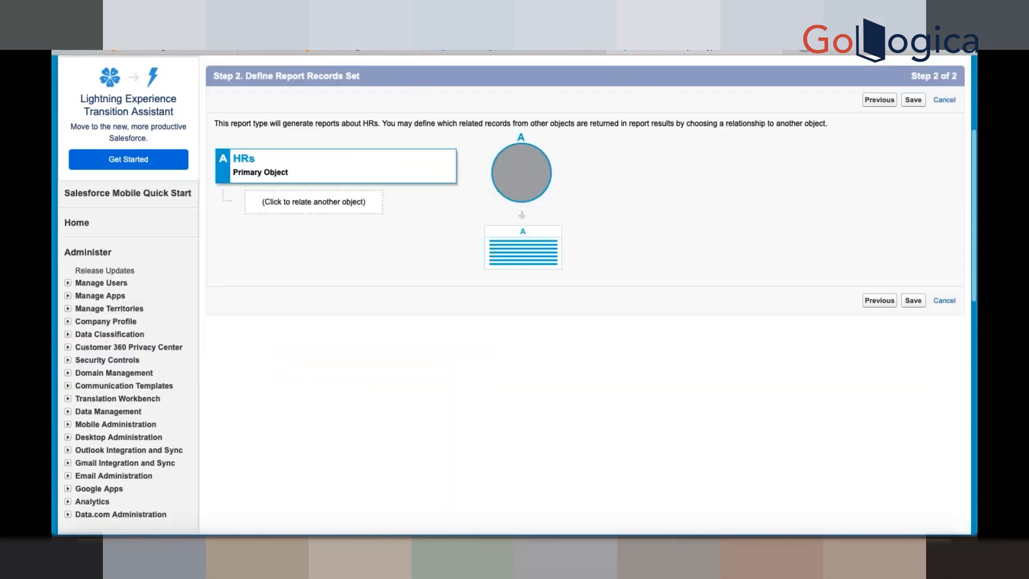
{"action": "left_click", "coordinate": [289, 202]}
{"action": "left_click", "coordinate": [368, 201]}
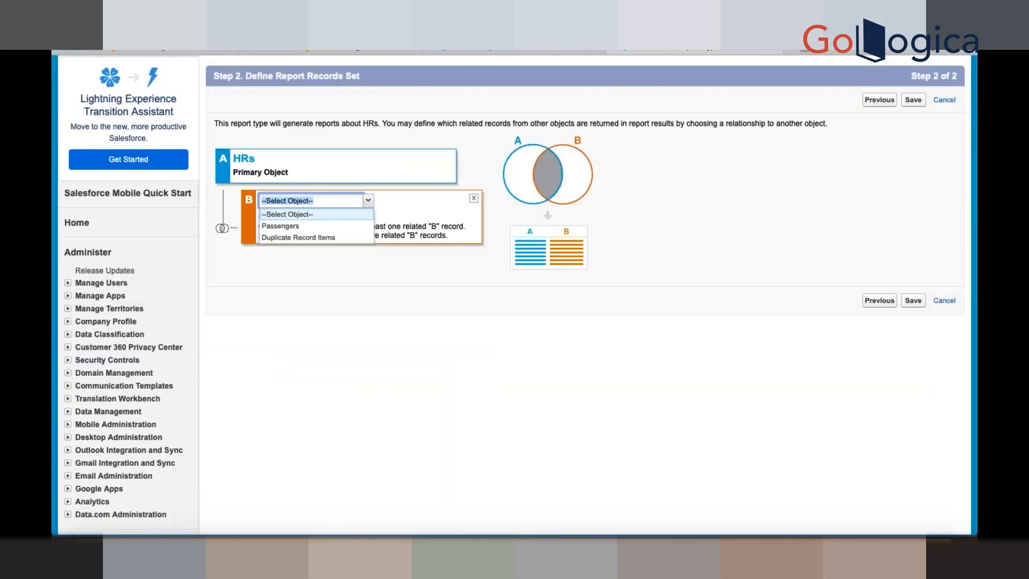
{"action": "left_click", "coordinate": [311, 226]}
- Relate Airhostesses beneath Passengers, requiring at least one related record, and save the report type
{"action": "left_click", "coordinate": [329, 262]}
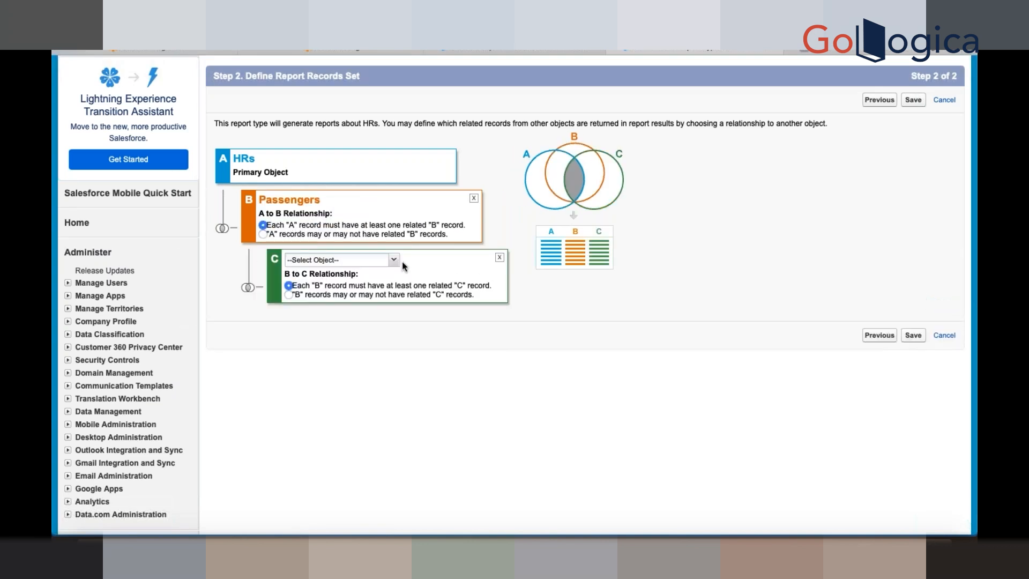
{"action": "left_click", "coordinate": [394, 260]}
{"action": "left_click", "coordinate": [326, 286]}
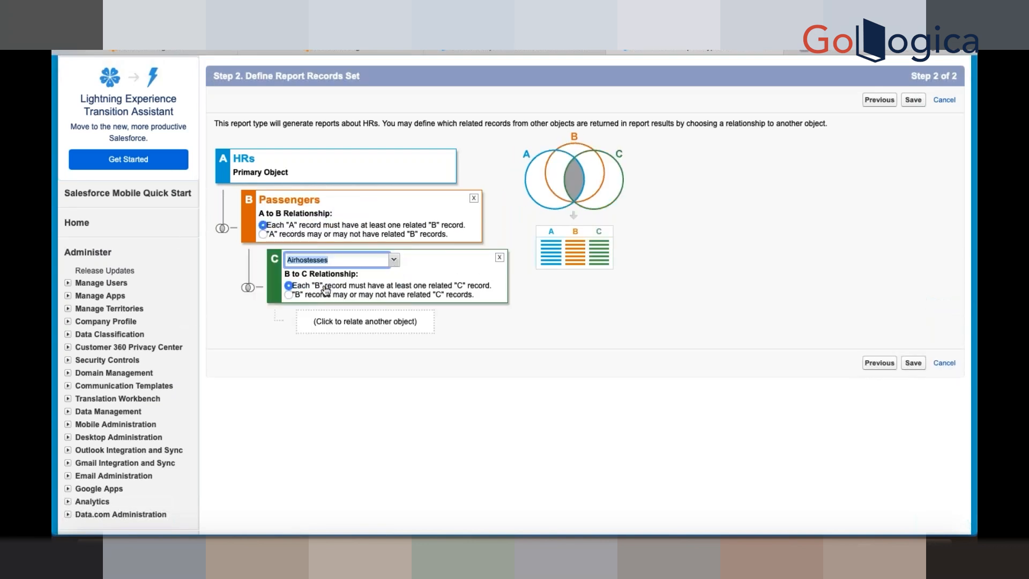
{"action": "left_click", "coordinate": [383, 394]}
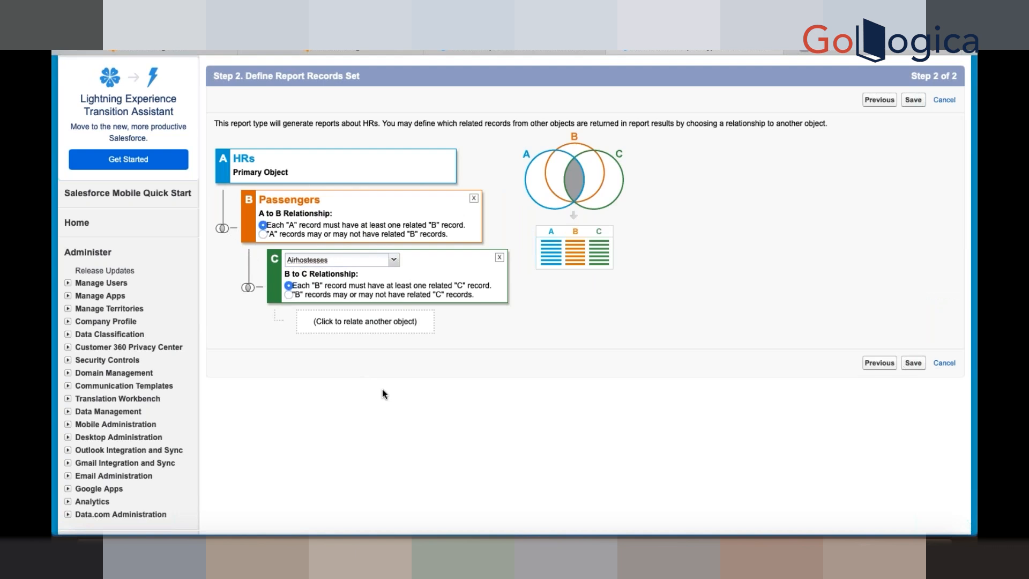
{"action": "left_click", "coordinate": [912, 363]}
{"action": "scroll", "coordinate": [480, 393], "scroll_direction": "down", "scroll_amount": 5}
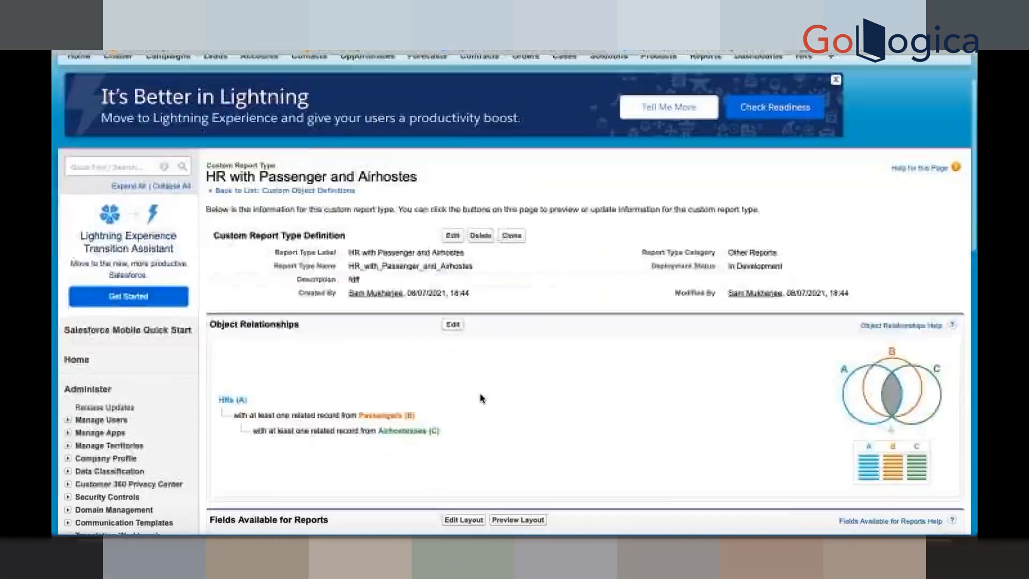
{"action": "scroll", "coordinate": [480, 396], "scroll_direction": "down", "scroll_amount": 1}
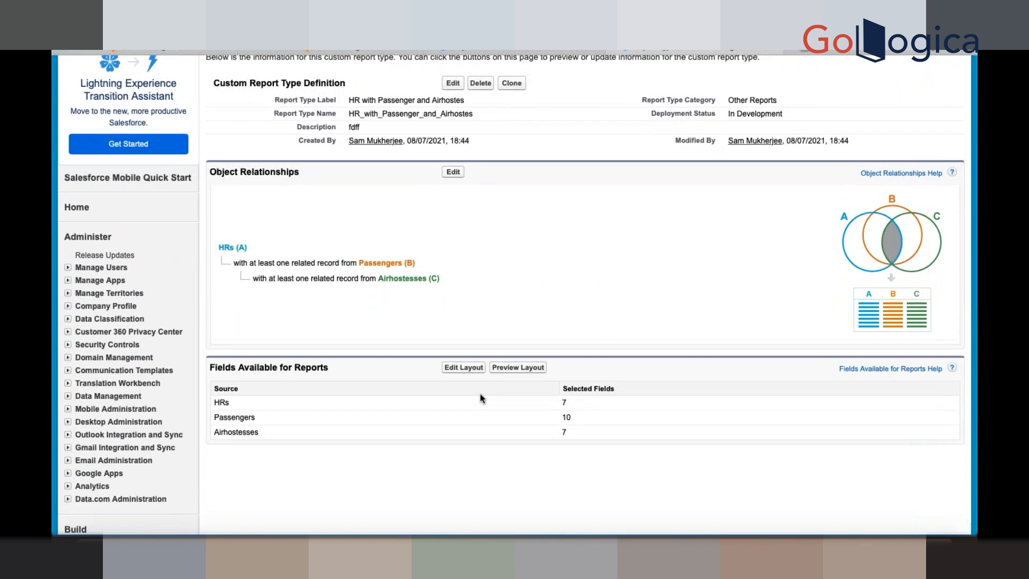
{"action": "scroll", "coordinate": [480, 395], "scroll_direction": "up", "scroll_amount": 3}
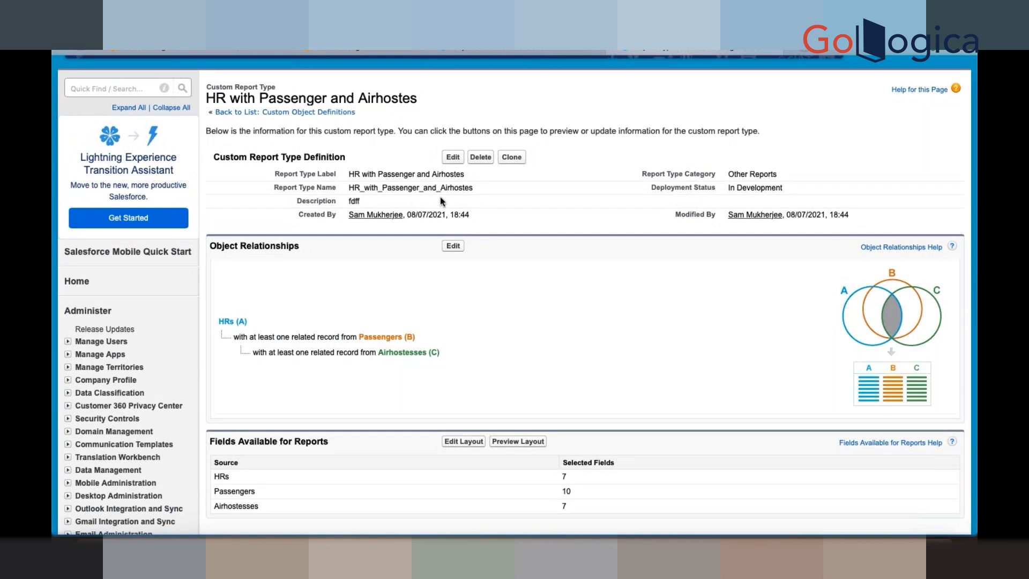
- Start a new report in the other Salesforce tab and expand the Other Reports category to look for the new report type
{"action": "left_click", "coordinate": [490, 51]}
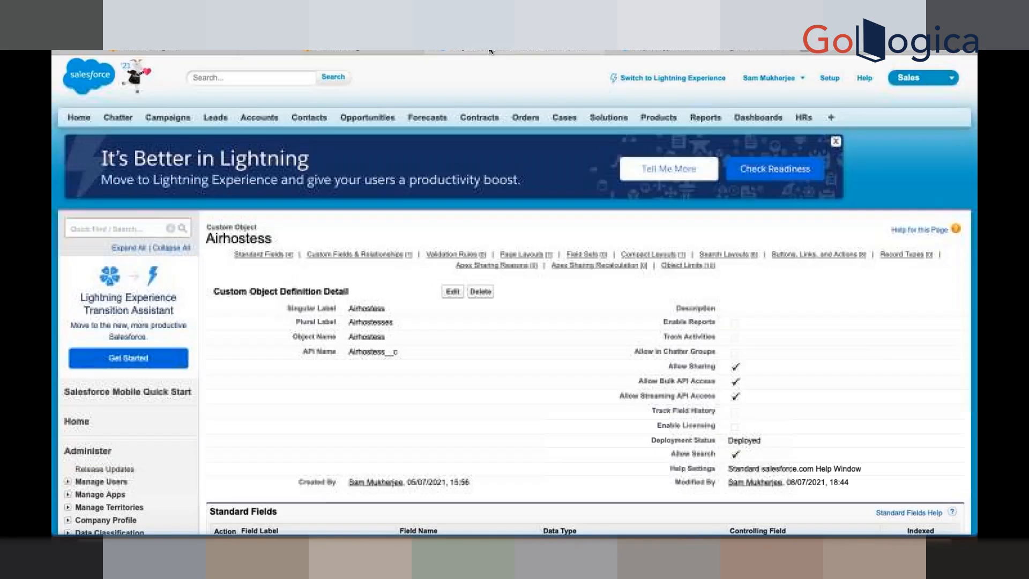
{"action": "left_click", "coordinate": [705, 119]}
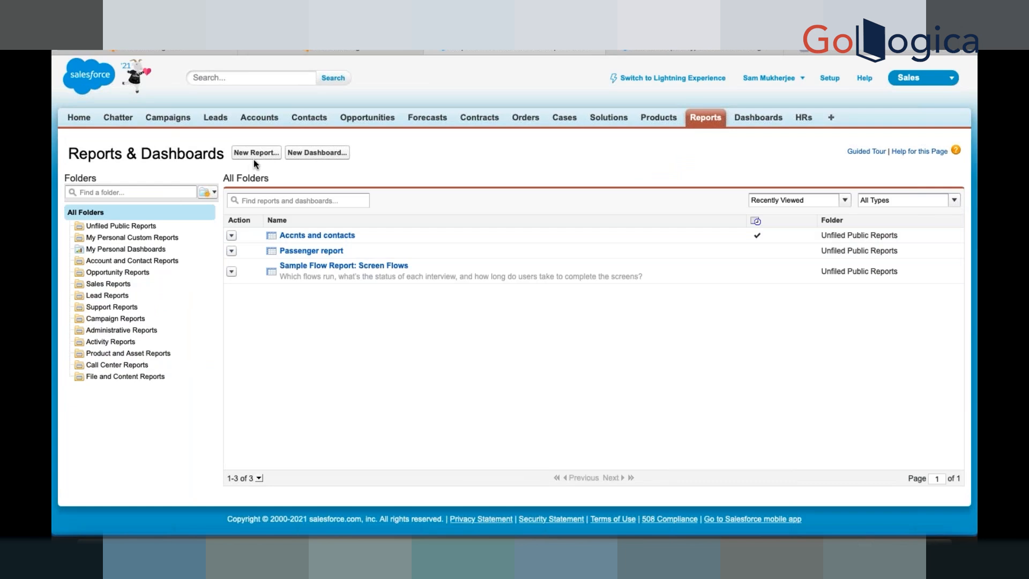
{"action": "left_click", "coordinate": [256, 153]}
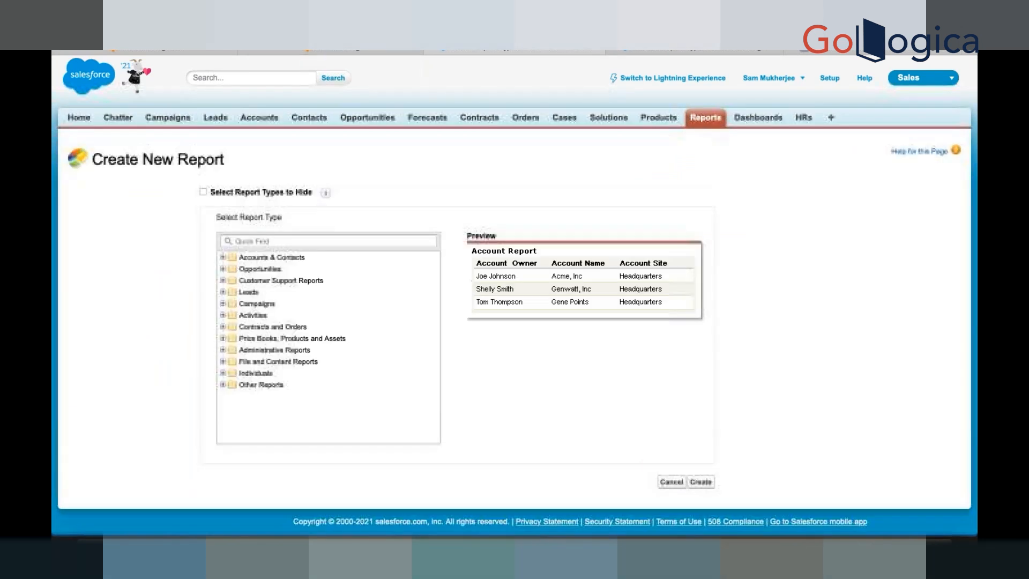
{"action": "left_click", "coordinate": [223, 385]}
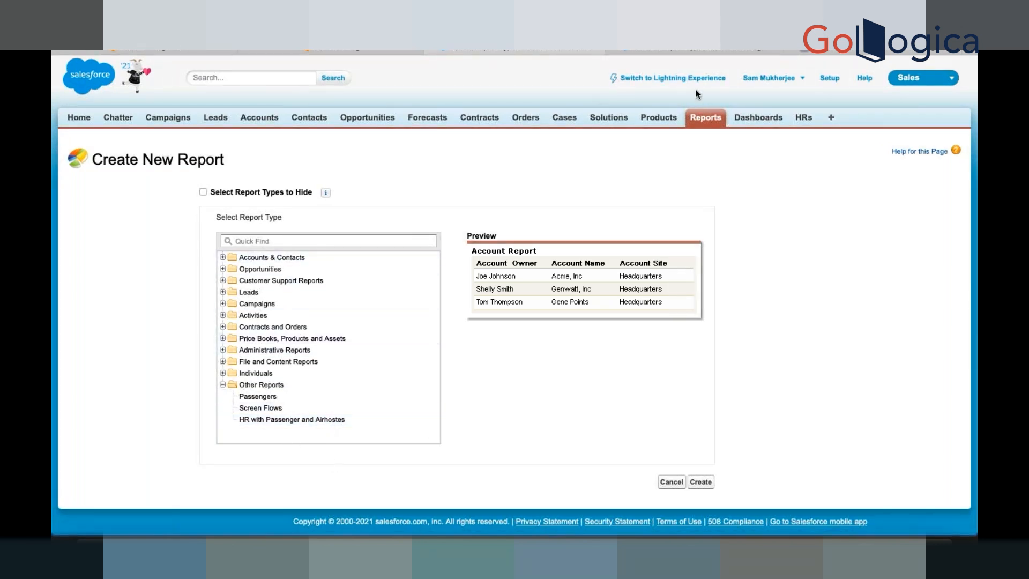
- Review the object relationships of "HR with Passenger and Airhostes" in edit mode, and leave without saving
{"action": "left_click", "coordinate": [665, 50]}
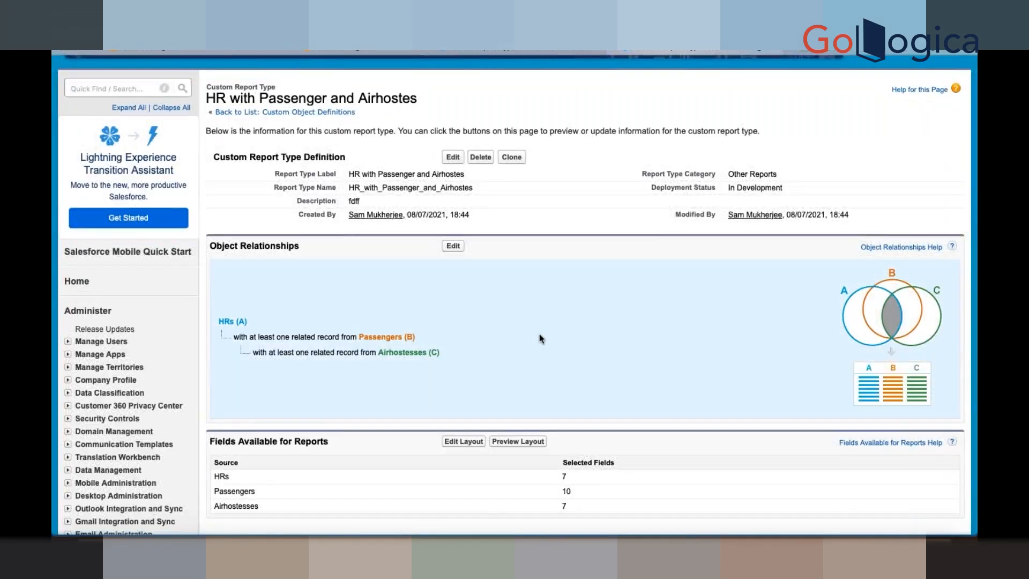
{"action": "scroll", "coordinate": [539, 335], "scroll_direction": "down", "scroll_amount": 1}
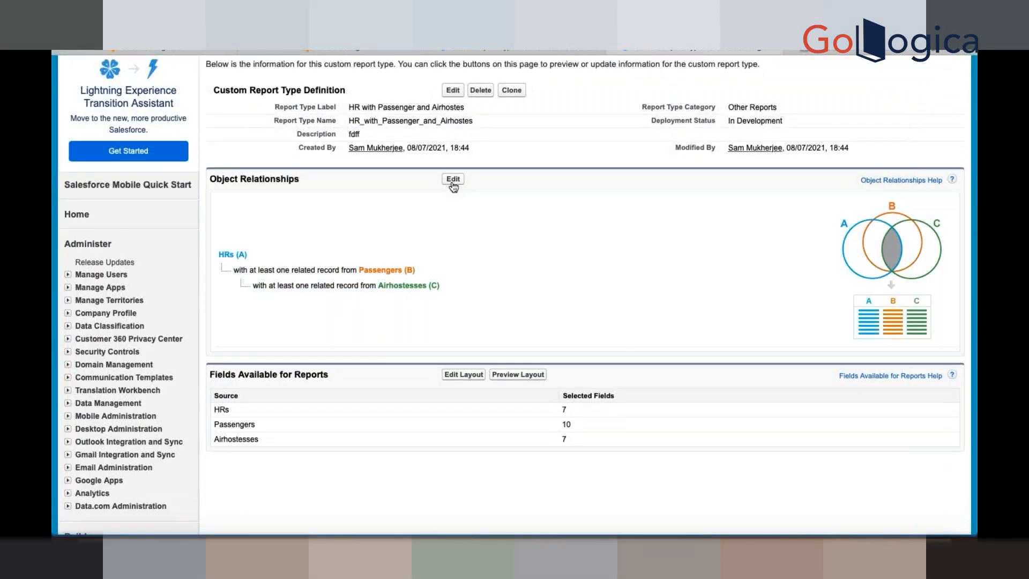
{"action": "left_click", "coordinate": [453, 179]}
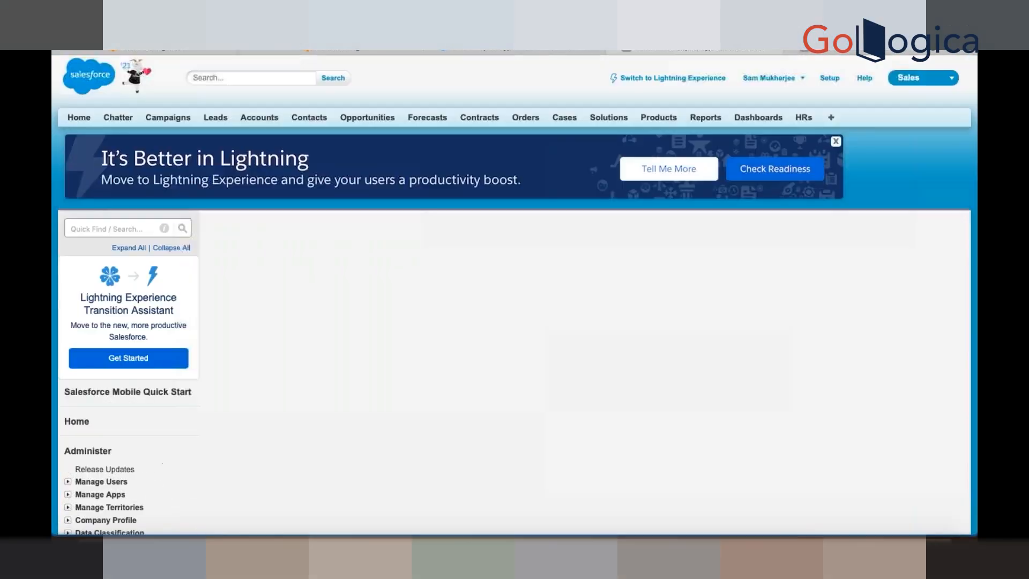
{"action": "scroll", "coordinate": [345, 272], "scroll_direction": "down", "scroll_amount": 2}
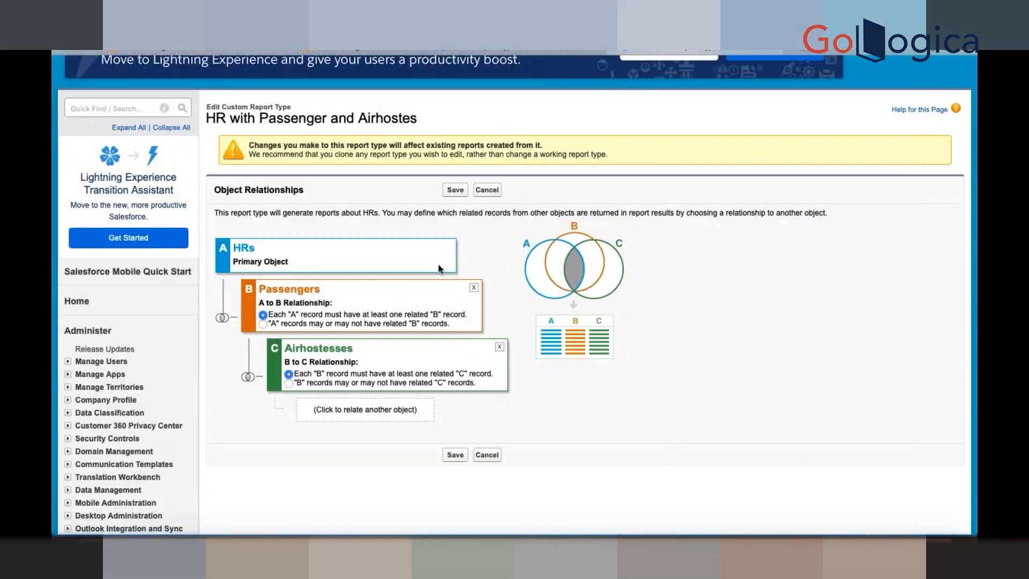
{"action": "left_click", "coordinate": [486, 190]}
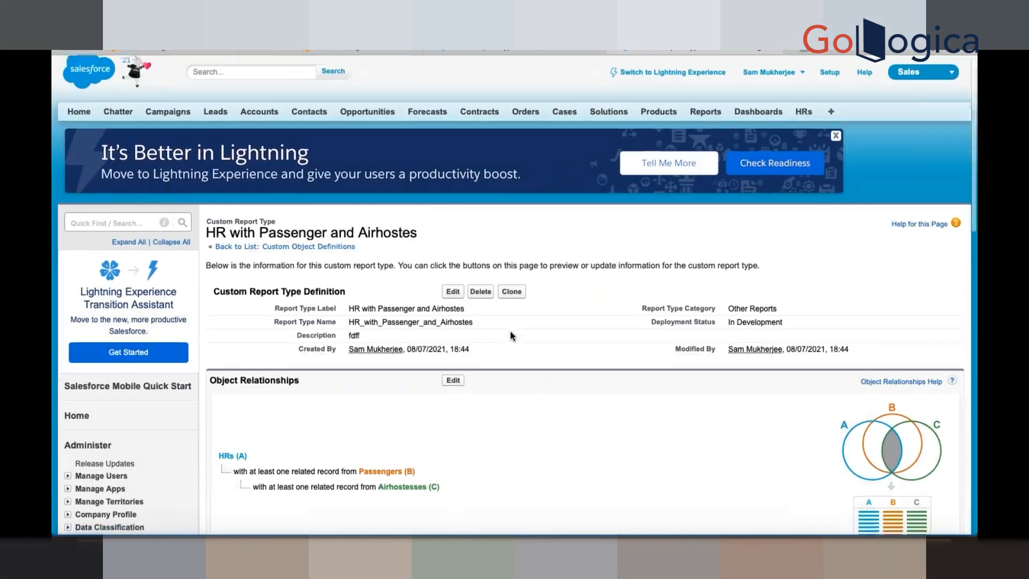
- Open the report type's field layout for editing and move Age to the end of the Passengers section
{"action": "scroll", "coordinate": [510, 331], "scroll_direction": "down", "scroll_amount": 5}
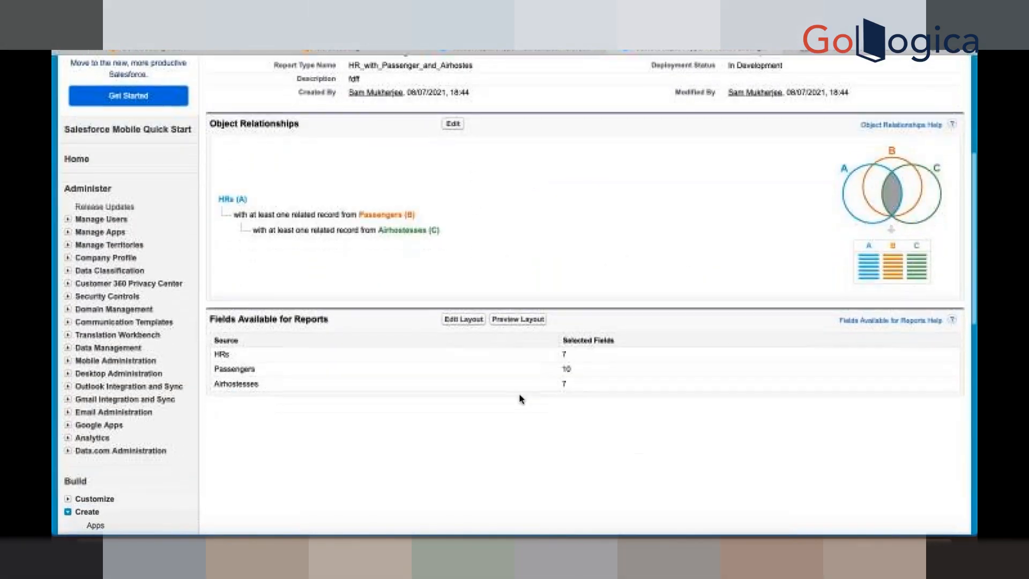
{"action": "left_click", "coordinate": [464, 319]}
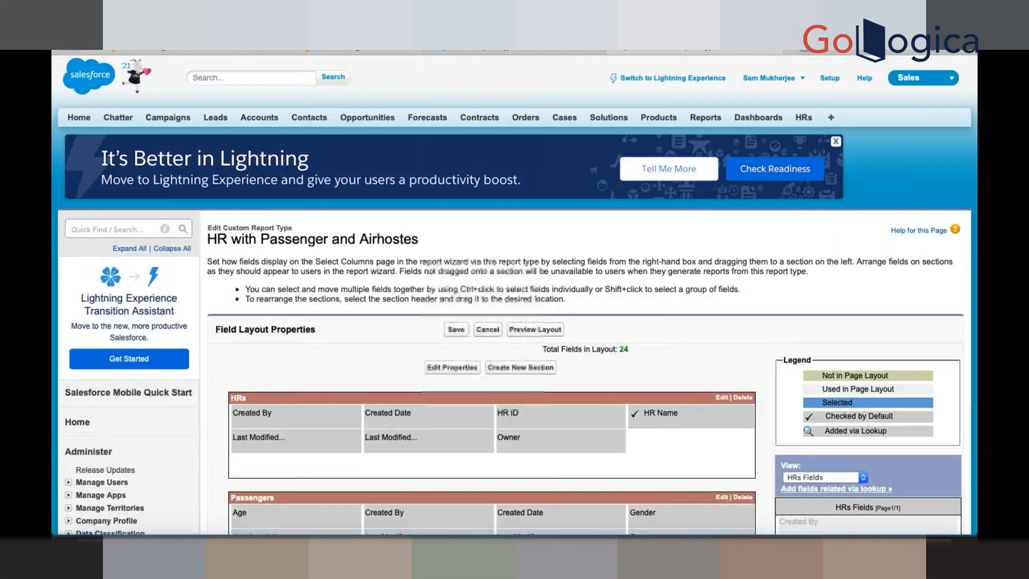
{"action": "scroll", "coordinate": [591, 374], "scroll_direction": "down", "scroll_amount": 5}
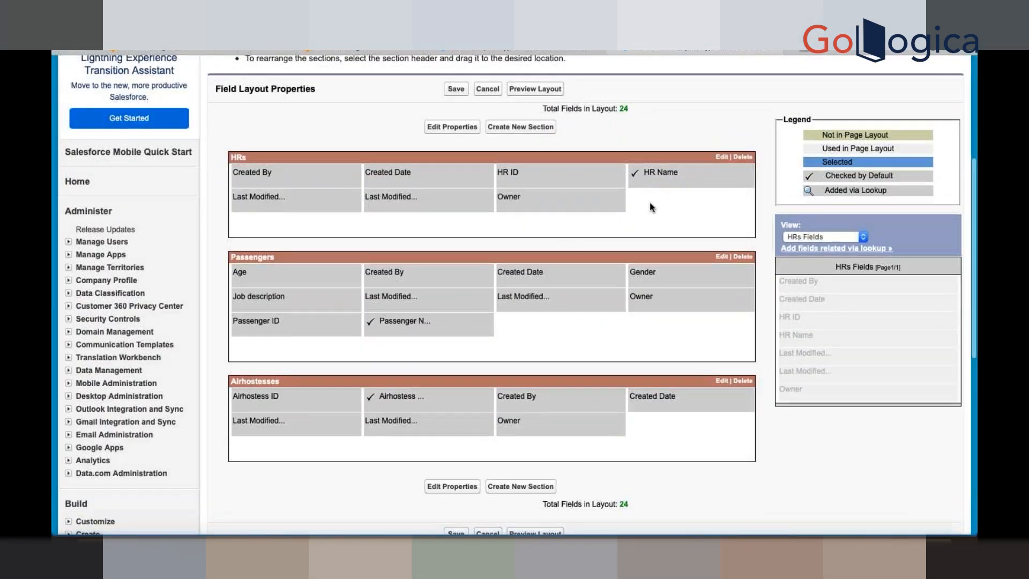
{"action": "scroll", "coordinate": [390, 255], "scroll_direction": "down", "scroll_amount": 2}
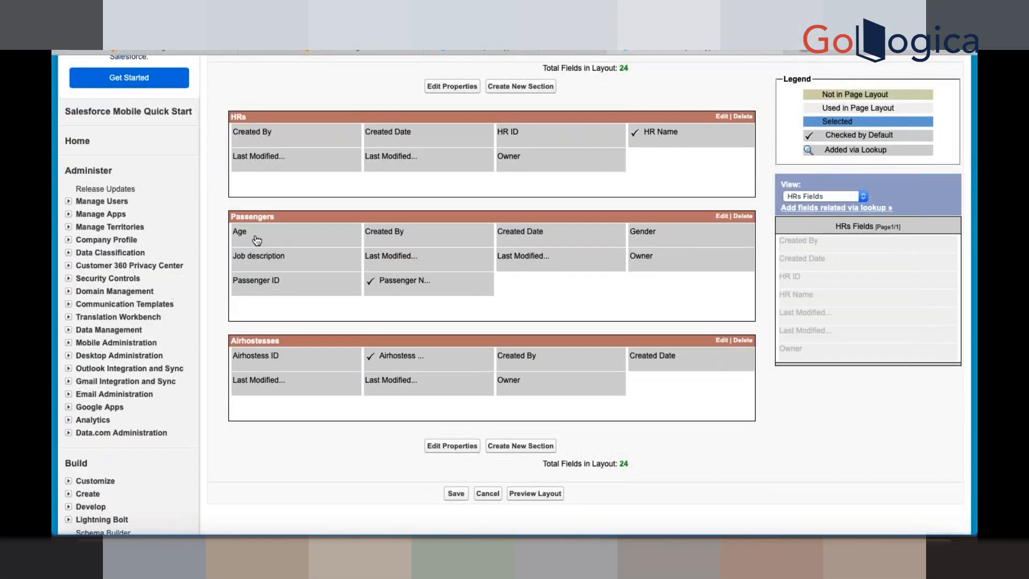
{"action": "left_click_drag", "start_coordinate": [257, 240], "coordinate": [728, 282]}
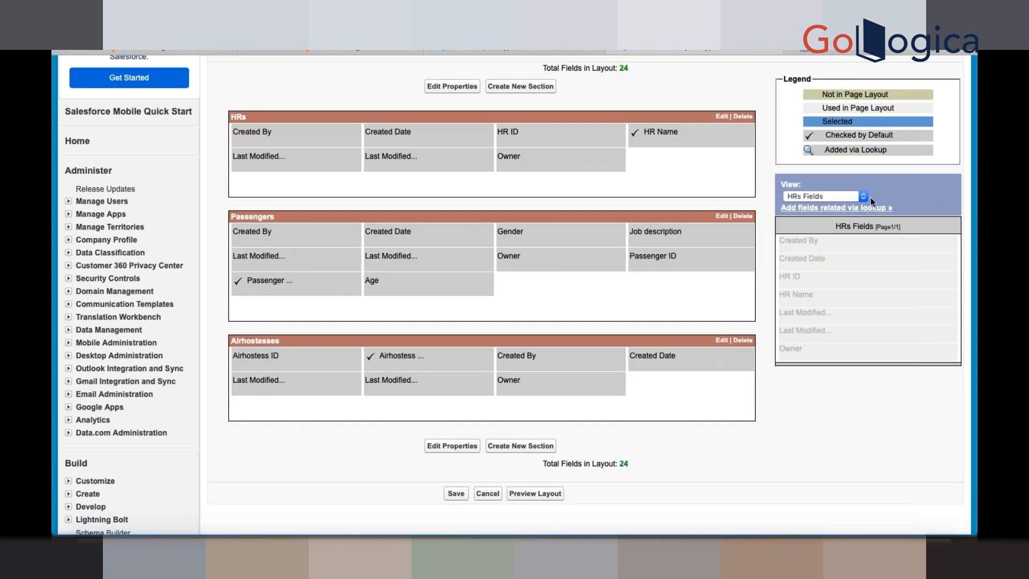
- Show the Passengers fields in the layout editor's list of available fields
{"action": "scroll", "coordinate": [849, 196], "scroll_direction": "up", "scroll_amount": 1}
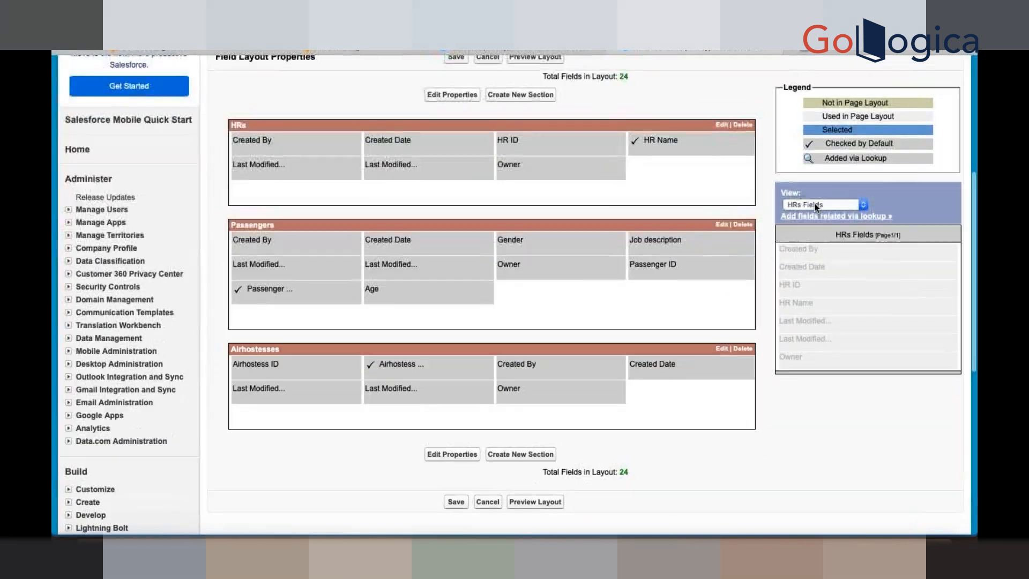
{"action": "left_click", "coordinate": [825, 204]}
{"action": "left_click", "coordinate": [811, 215]}
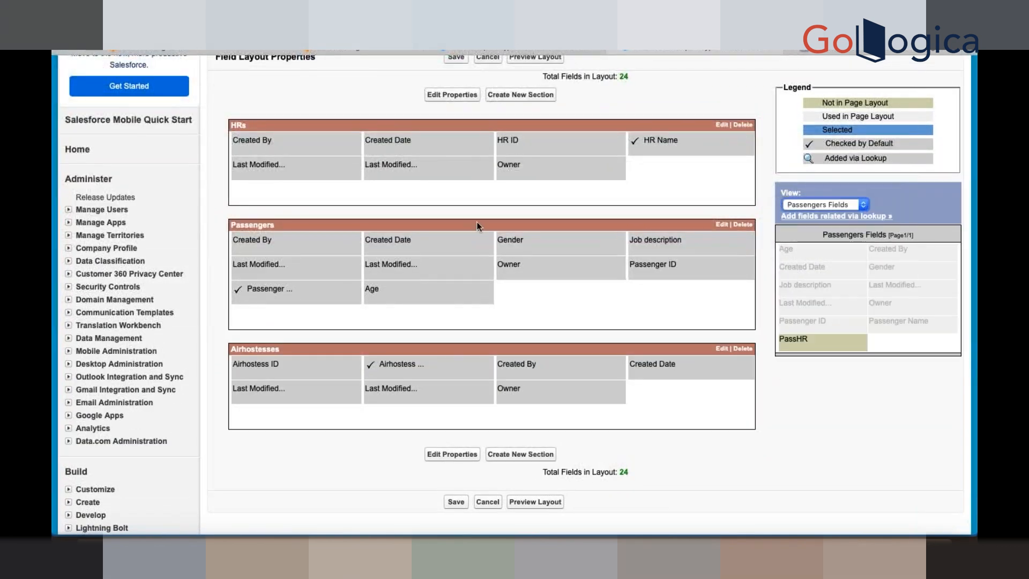
{"action": "scroll", "coordinate": [803, 428], "scroll_direction": "down", "scroll_amount": 2}
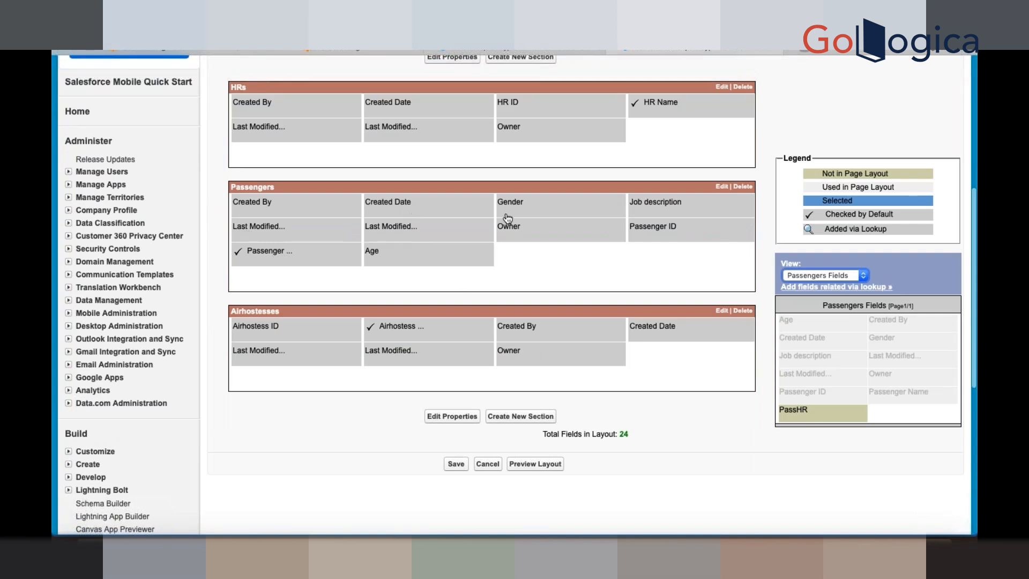
{"action": "left_click_drag", "start_coordinate": [518, 207], "coordinate": [816, 364]}
{"action": "double_click", "coordinate": [530, 211]}
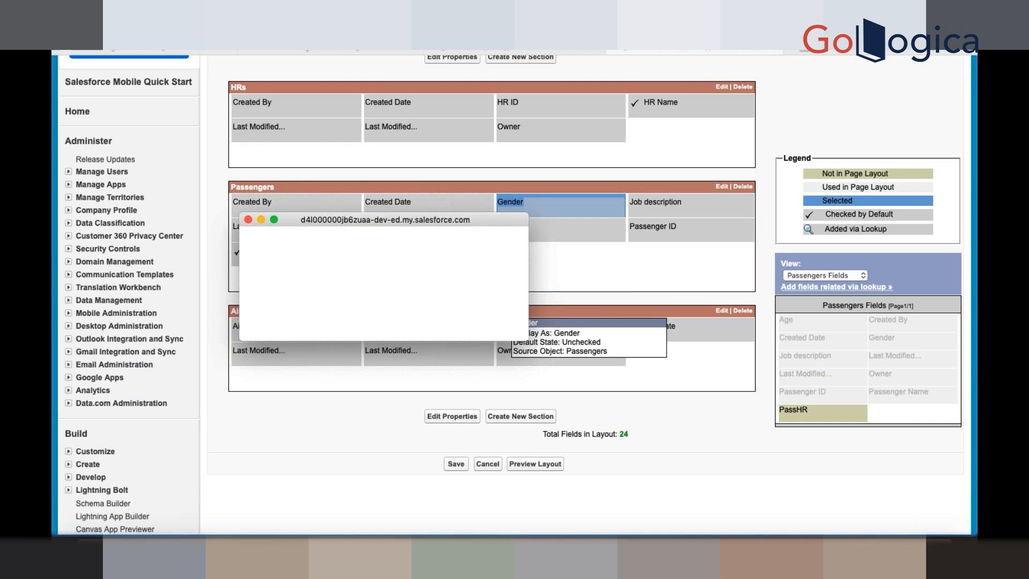
{"action": "left_click", "coordinate": [248, 220]}
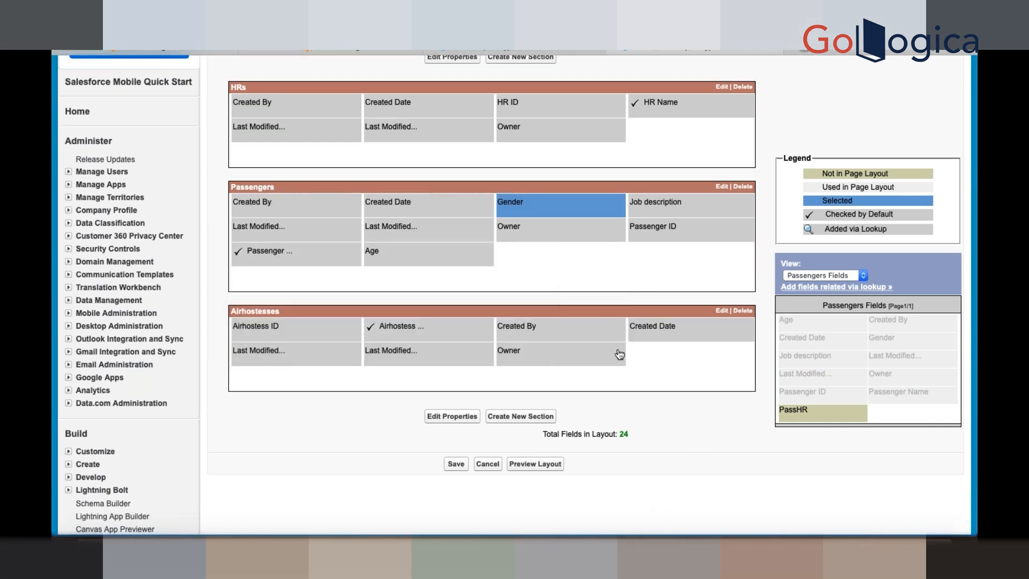
- Remove Job description and Gender from the Passengers section and save the field layout
{"action": "left_click_drag", "start_coordinate": [647, 209], "coordinate": [832, 356]}
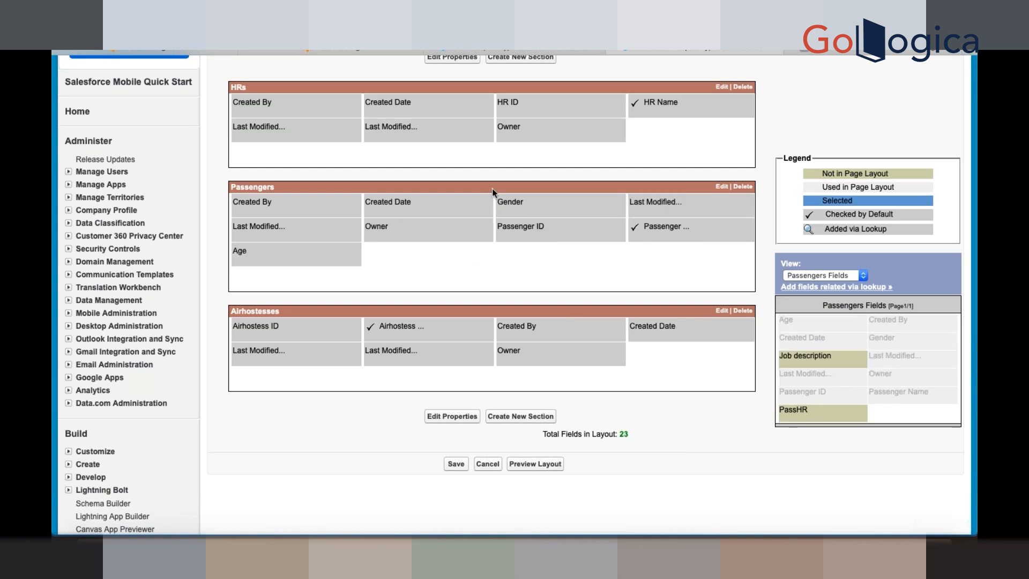
{"action": "left_click_drag", "start_coordinate": [533, 210], "coordinate": [883, 339]}
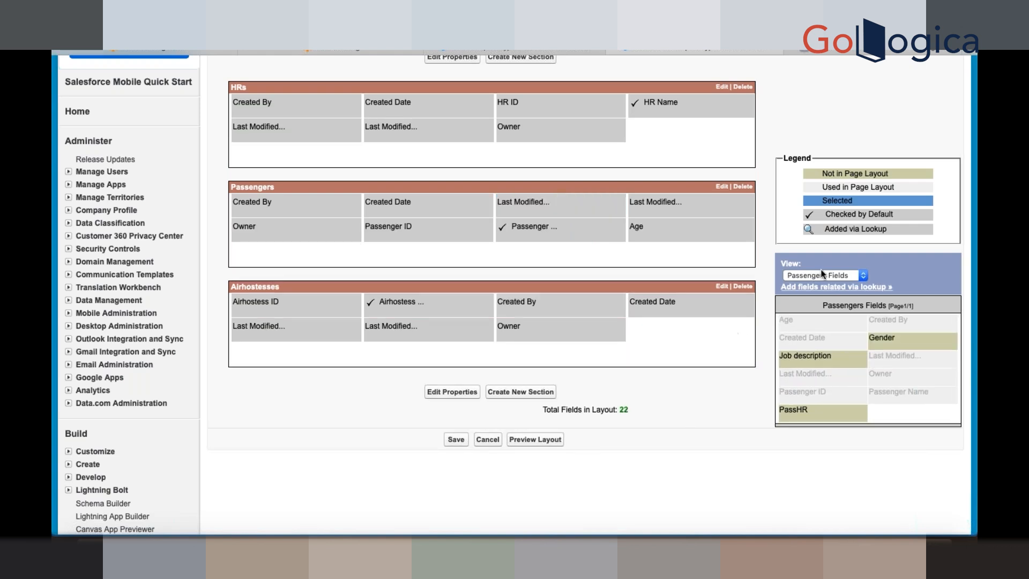
{"action": "left_click", "coordinate": [456, 441]}
{"action": "scroll", "coordinate": [555, 436], "scroll_direction": "down", "scroll_amount": 6}
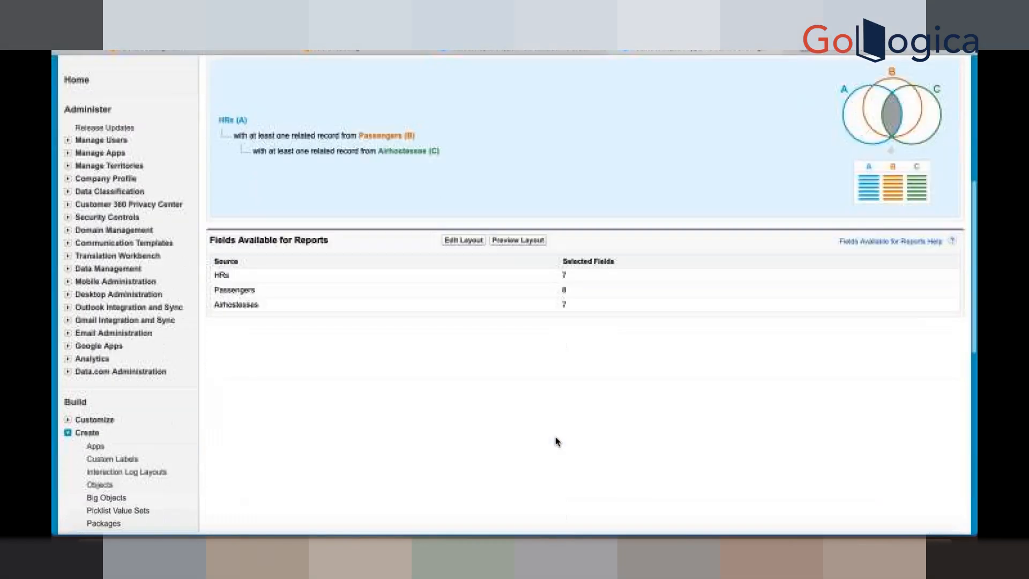
{"action": "scroll", "coordinate": [555, 438], "scroll_direction": "up", "scroll_amount": 5}
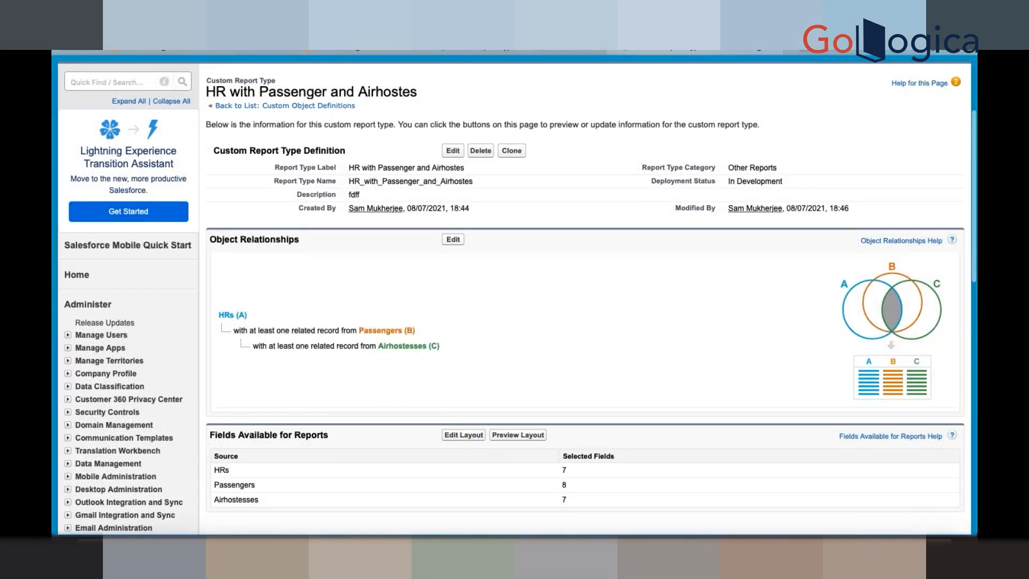
- Reopen the field layout, remove HR Name from the HRs section, and save
{"action": "left_click", "coordinate": [464, 436]}
{"action": "scroll", "coordinate": [799, 346], "scroll_direction": "down", "scroll_amount": 4}
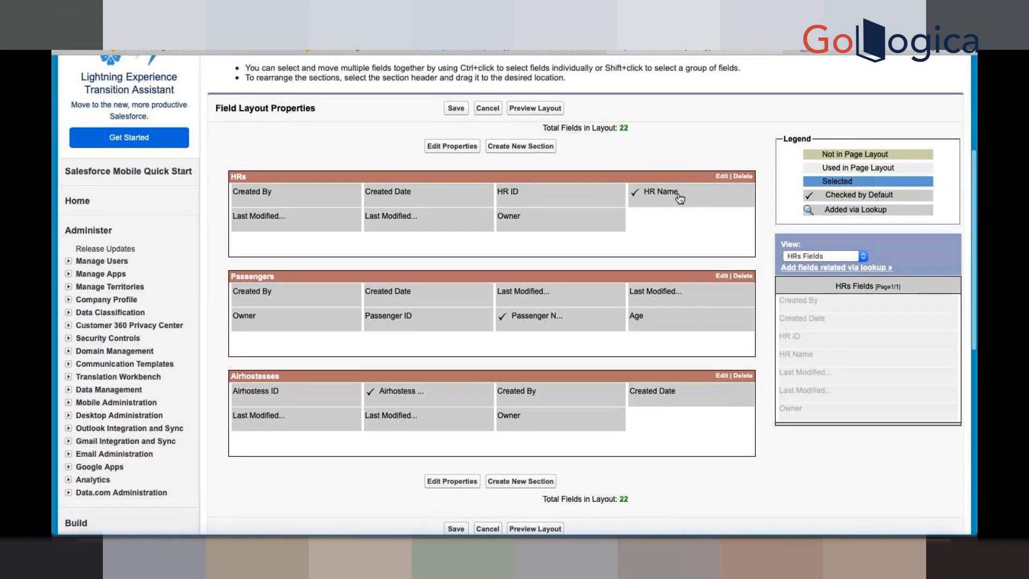
{"action": "scroll", "coordinate": [856, 333], "scroll_direction": "down", "scroll_amount": 1}
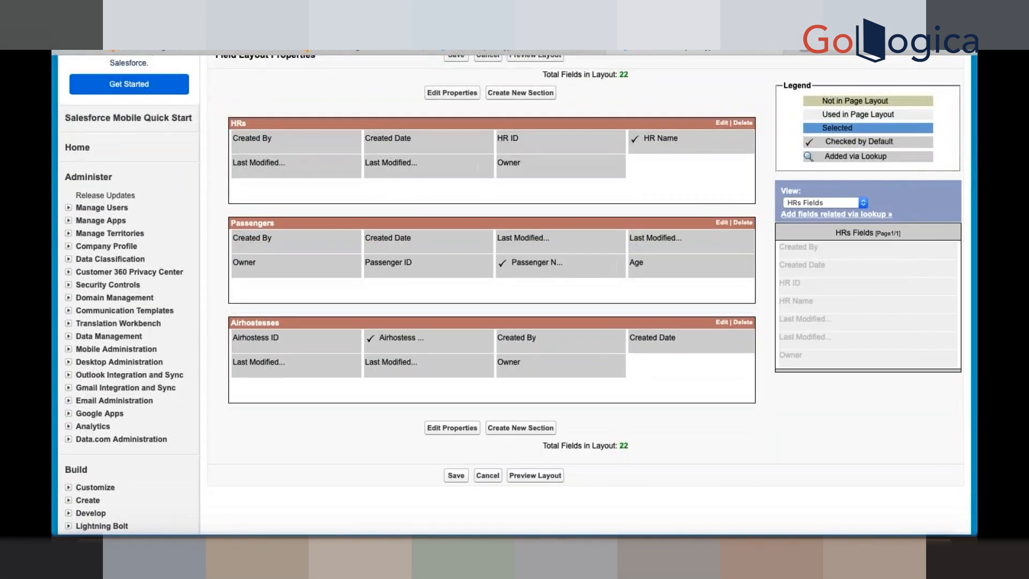
{"action": "left_click_drag", "start_coordinate": [664, 150], "coordinate": [799, 301]}
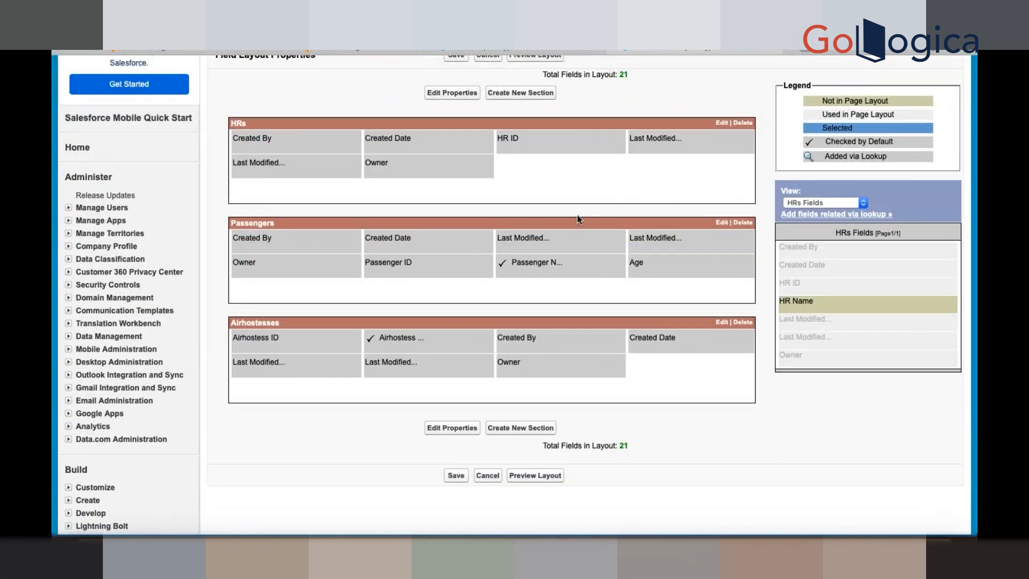
{"action": "left_click", "coordinate": [455, 476]}
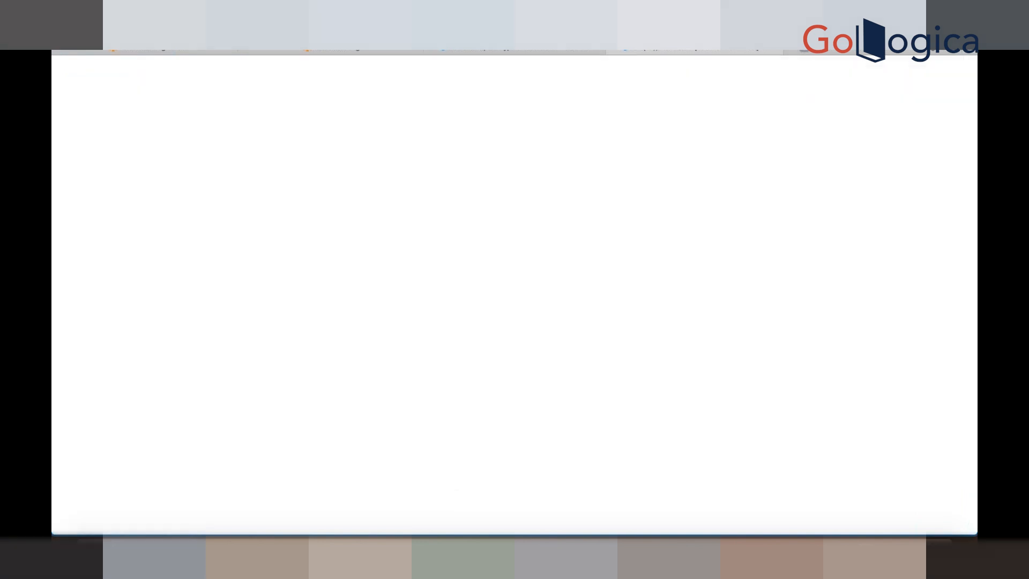
- Edit the field layout again with the Airhostesses fields listed, remove Owner and Airhostess ID from the Airhostesses section, and save
{"action": "scroll", "coordinate": [469, 416], "scroll_direction": "down", "scroll_amount": 4}
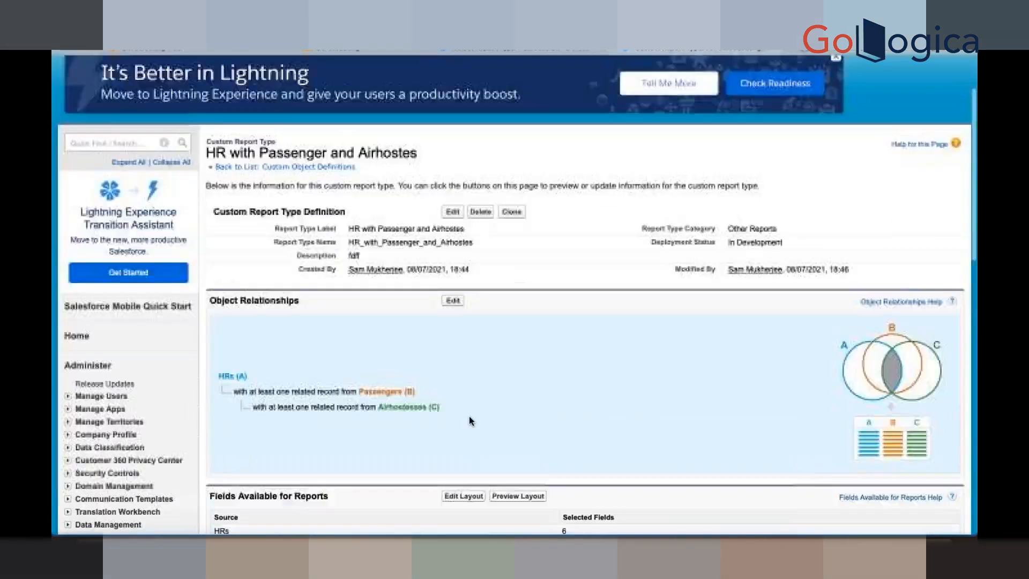
{"action": "left_click", "coordinate": [464, 385]}
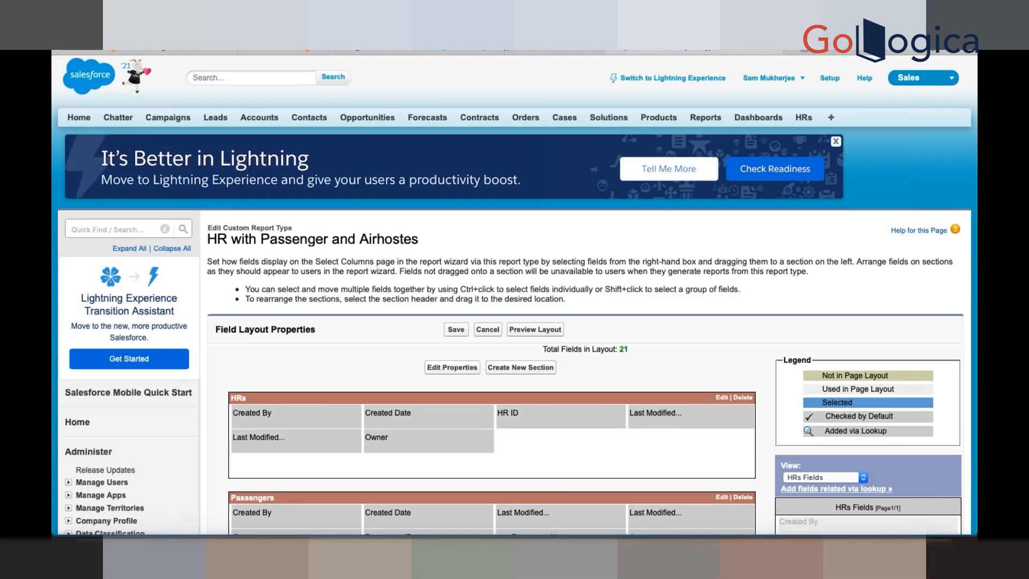
{"action": "scroll", "coordinate": [583, 417], "scroll_direction": "down", "scroll_amount": 3}
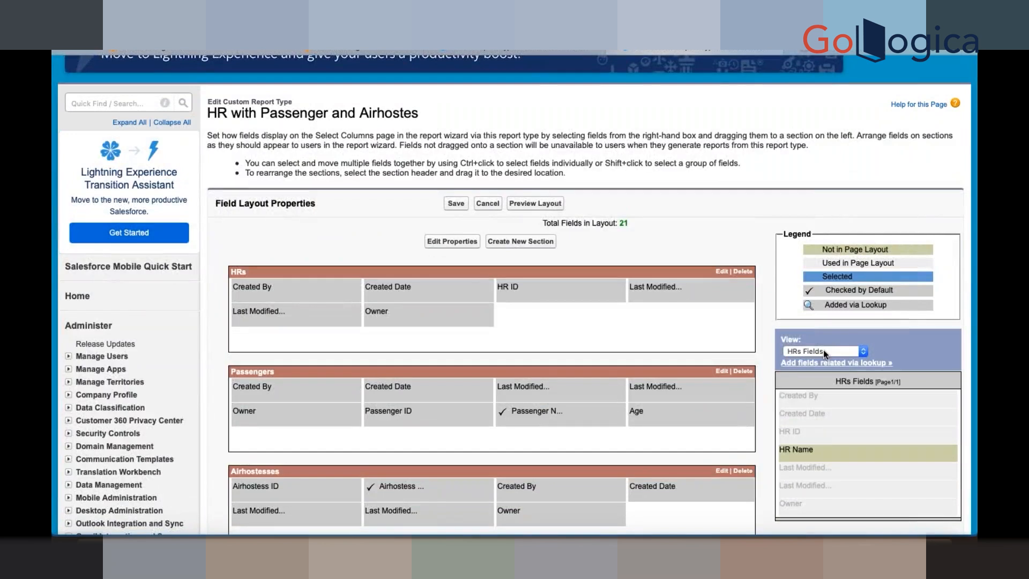
{"action": "left_click", "coordinate": [822, 349]}
{"action": "left_click", "coordinate": [820, 372]}
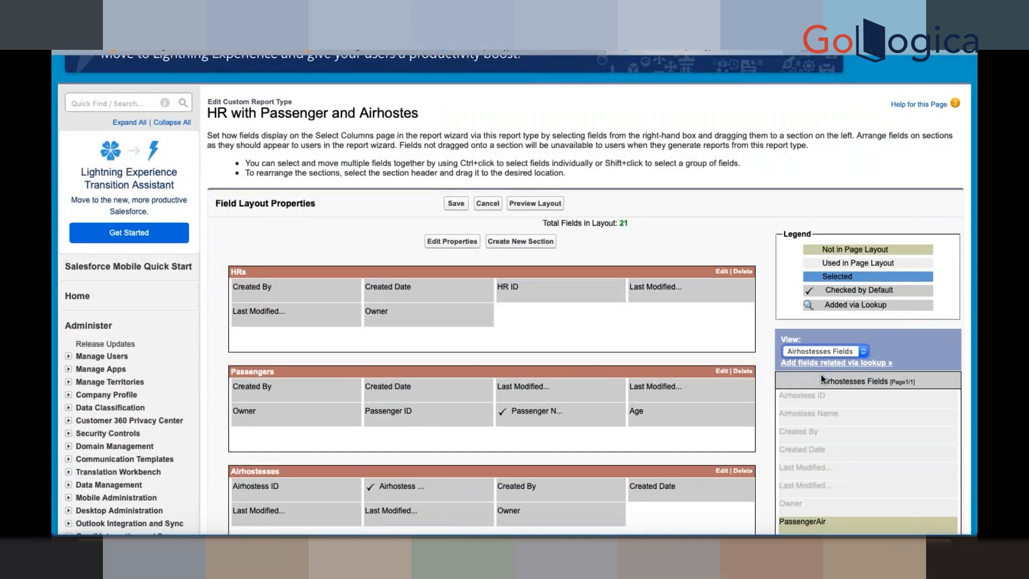
{"action": "scroll", "coordinate": [718, 232], "scroll_direction": "down", "scroll_amount": 5}
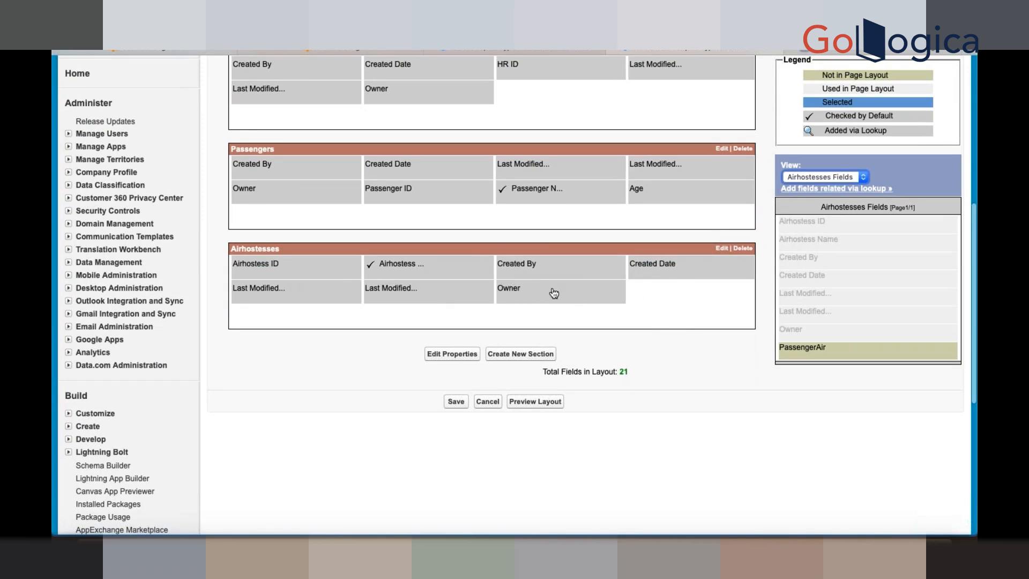
{"action": "left_click_drag", "start_coordinate": [553, 292], "coordinate": [812, 325]}
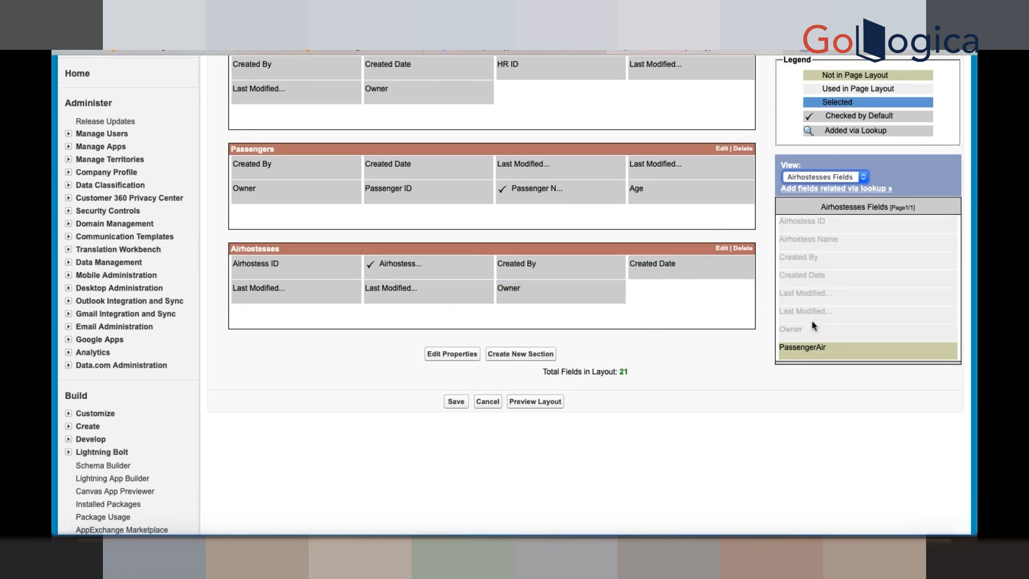
{"action": "left_click_drag", "start_coordinate": [534, 296], "coordinate": [825, 339]}
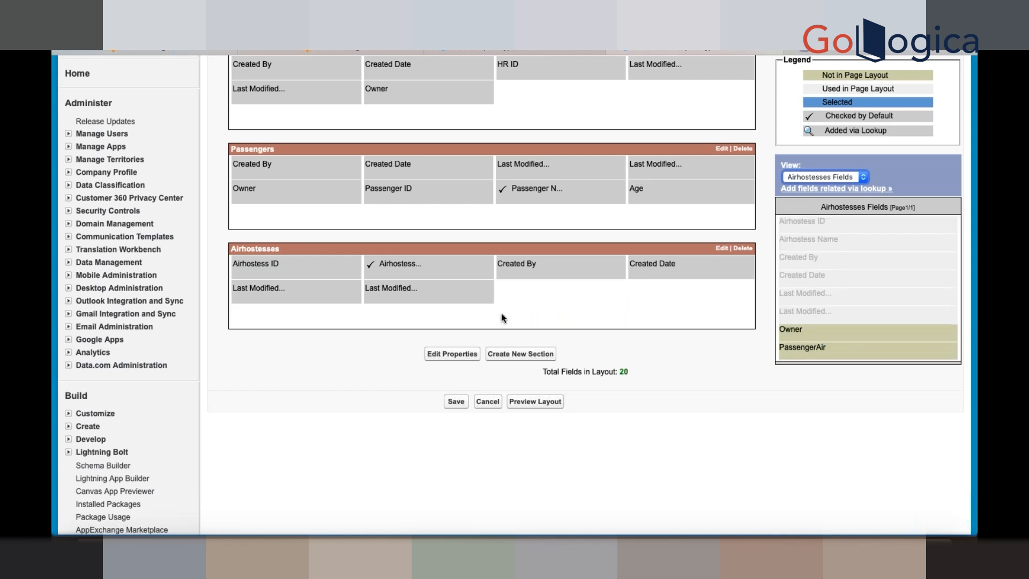
{"action": "left_click_drag", "start_coordinate": [249, 274], "coordinate": [836, 221]}
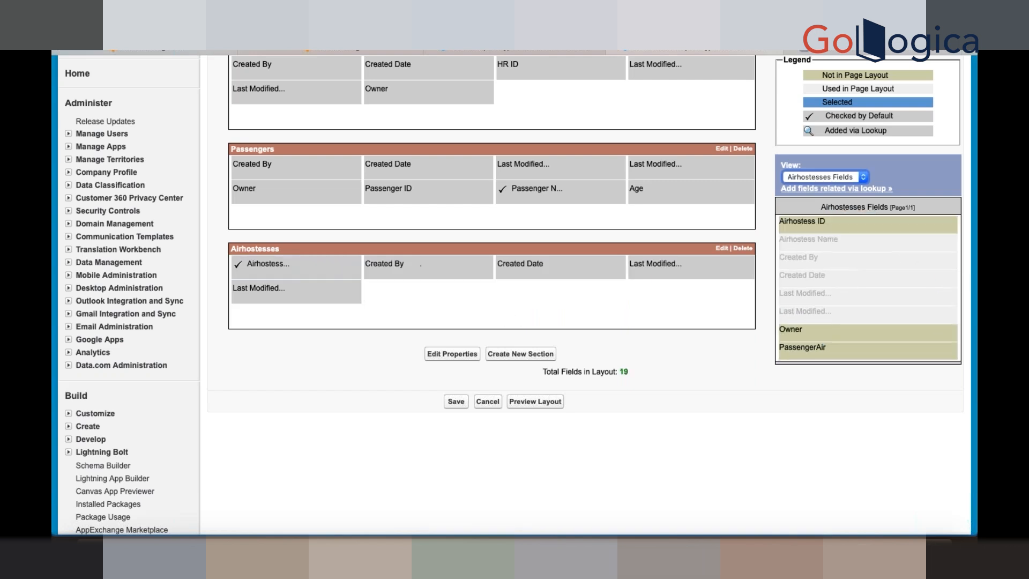
{"action": "left_click", "coordinate": [458, 403]}
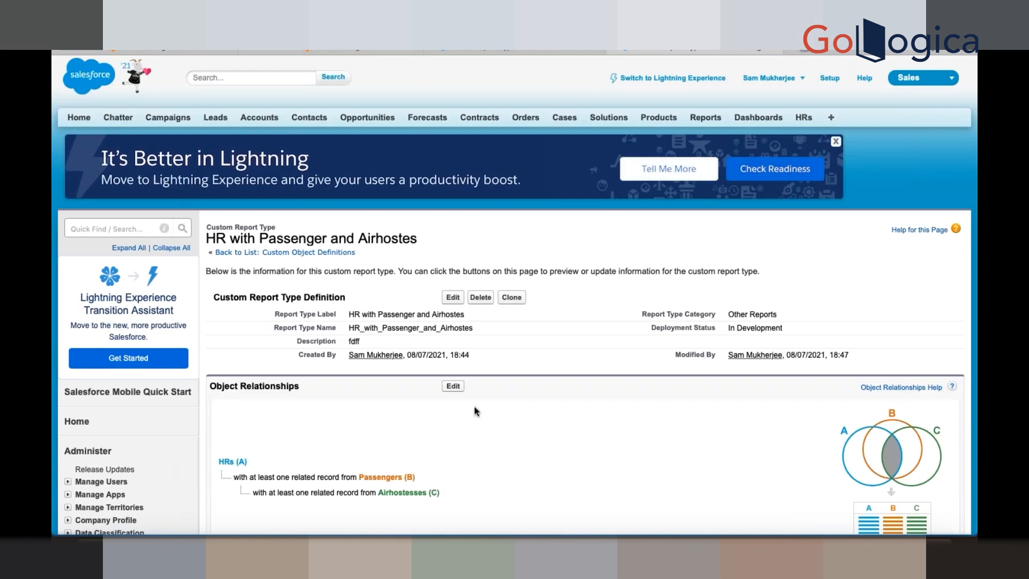
{"action": "scroll", "coordinate": [514, 434], "scroll_direction": "down", "scroll_amount": 6}
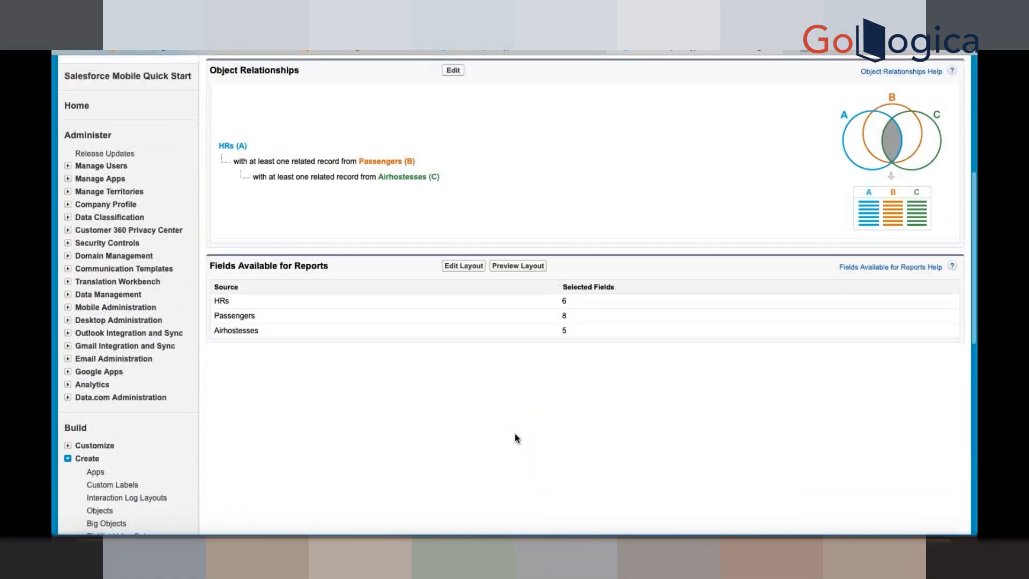
- Create a new report based on the "HR with Passenger and Airhostes" type in the Other Reports category
{"action": "scroll", "coordinate": [514, 434], "scroll_direction": "up", "scroll_amount": 4}
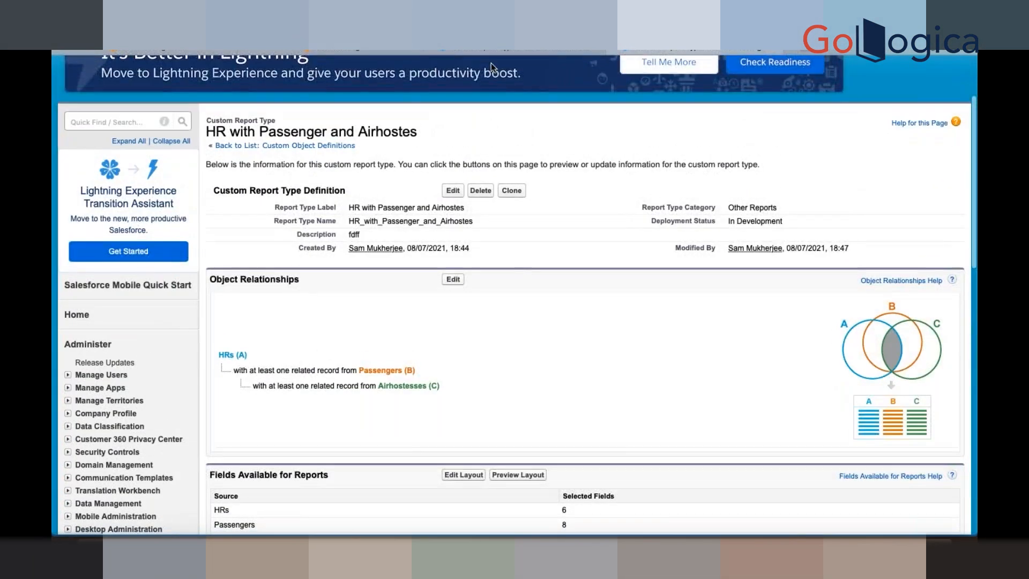
{"action": "scroll", "coordinate": [429, 137], "scroll_direction": "up", "scroll_amount": 2}
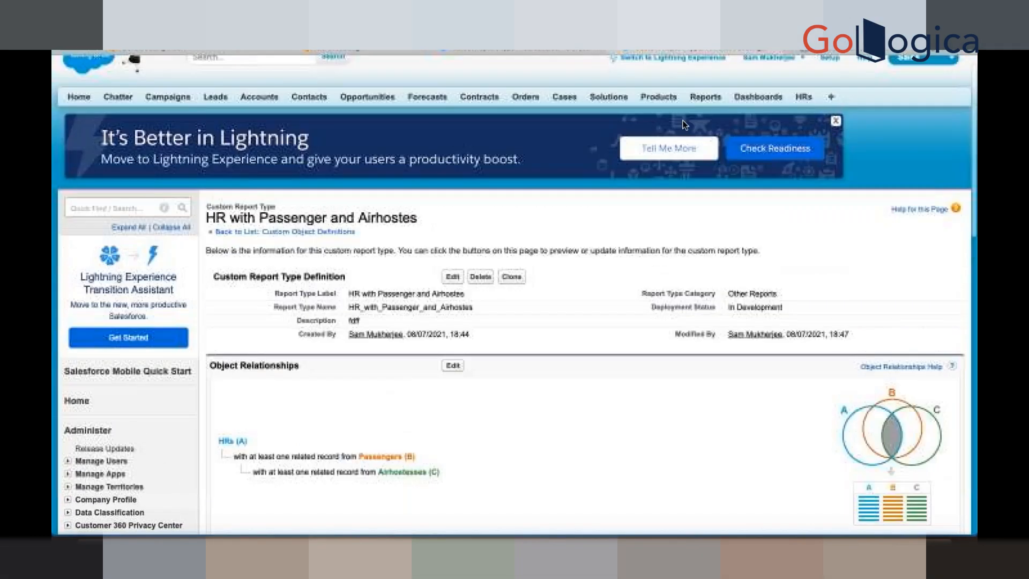
{"action": "left_click", "coordinate": [700, 98]}
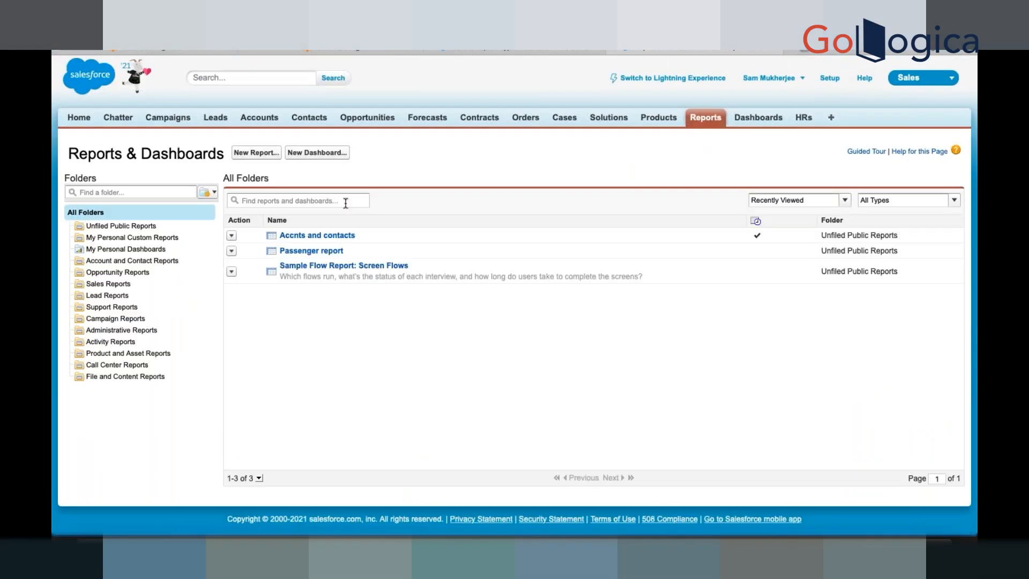
{"action": "left_click", "coordinate": [261, 154]}
{"action": "left_click", "coordinate": [223, 384]}
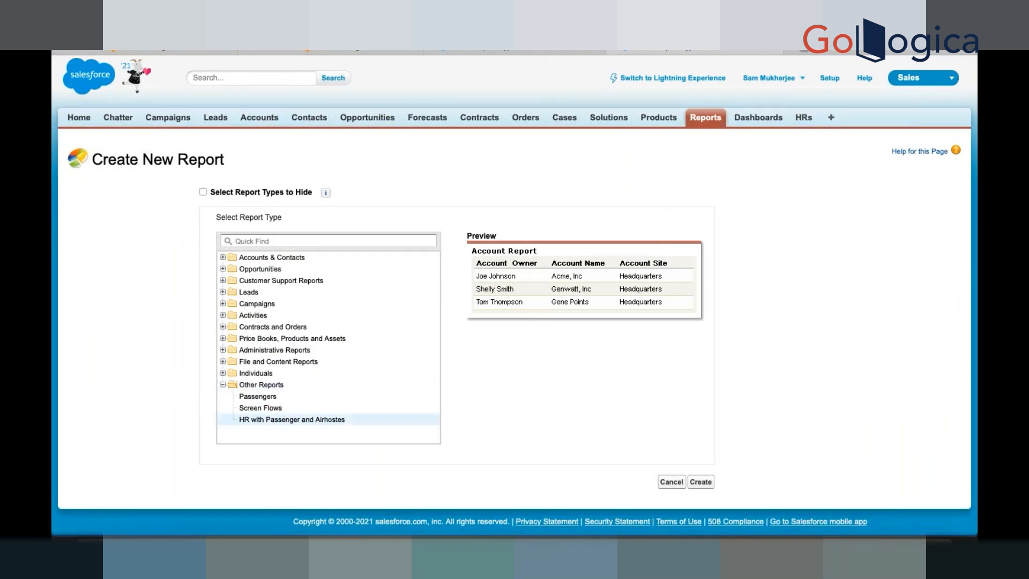
{"action": "left_click", "coordinate": [282, 422]}
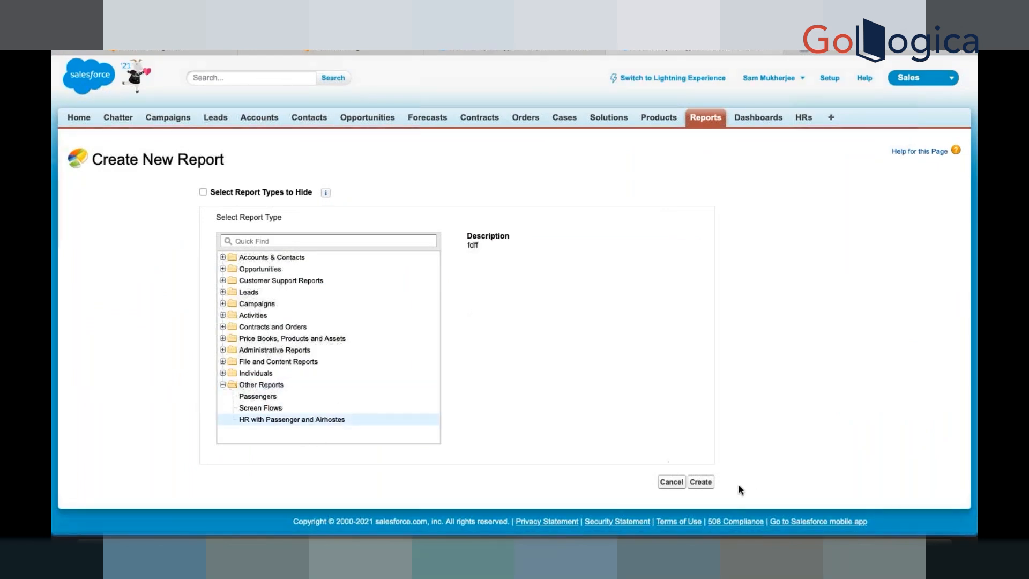
{"action": "left_click", "coordinate": [700, 481]}
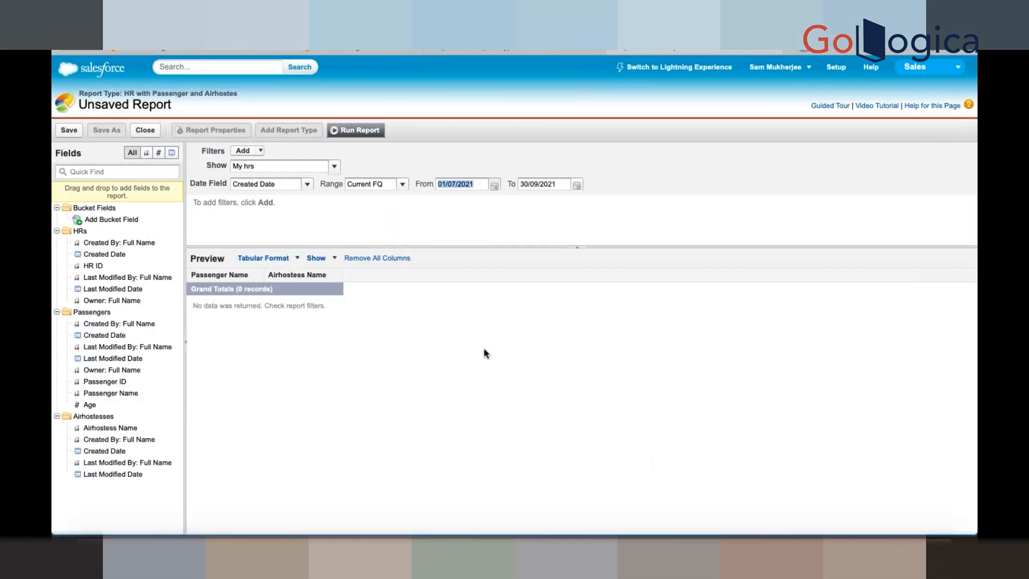